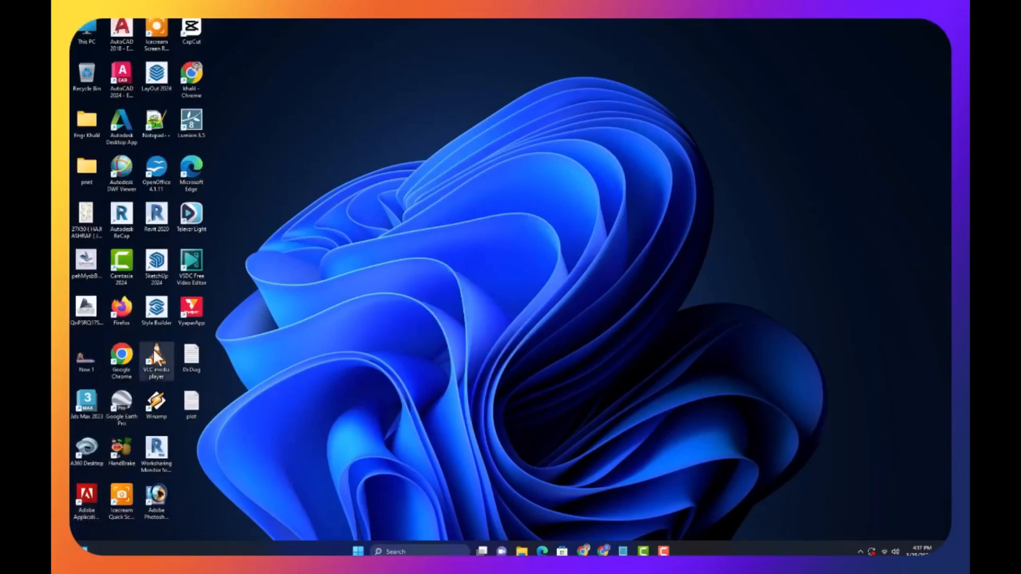
- Launch AutoCAD 2024
right_click(118, 81)
click(159, 112)
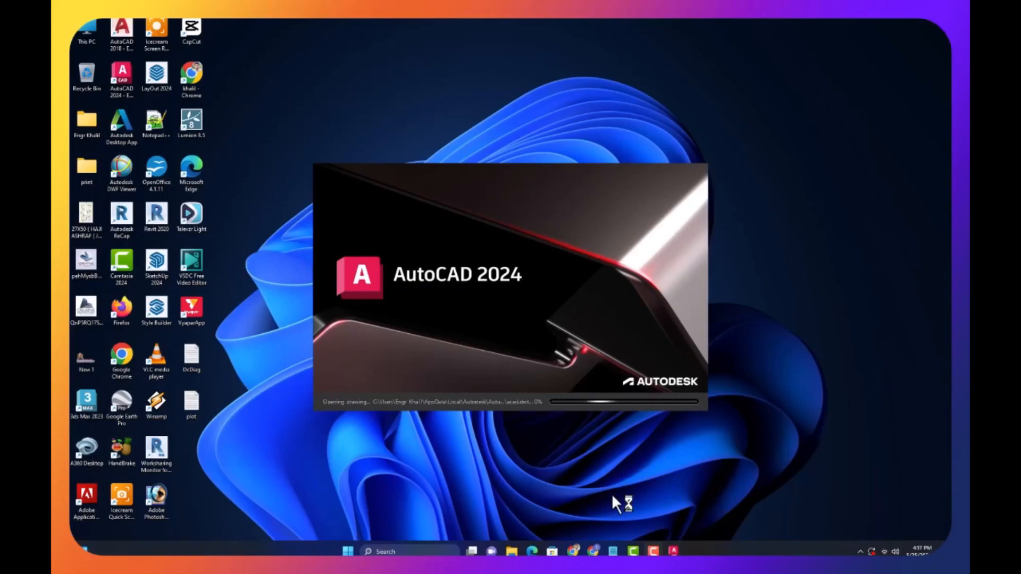
click(613, 552)
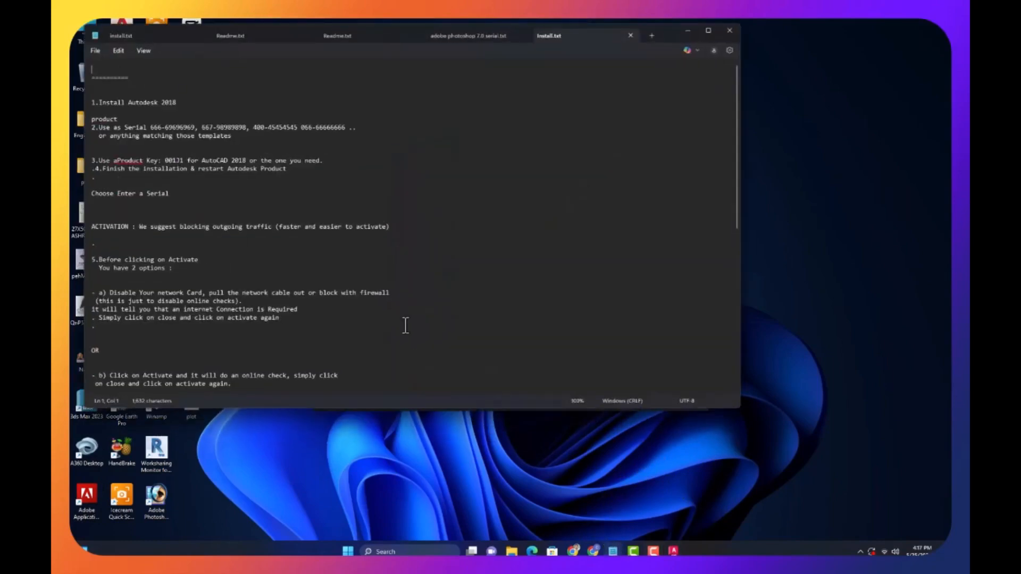
click(728, 30)
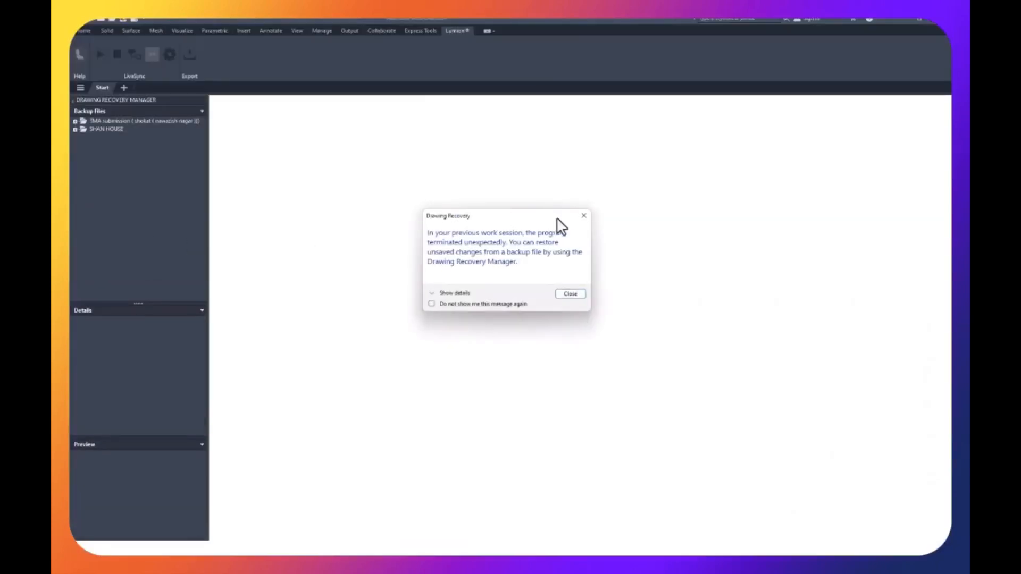
- Dismiss the drawing recovery notice and start a new blank drawing
click(584, 216)
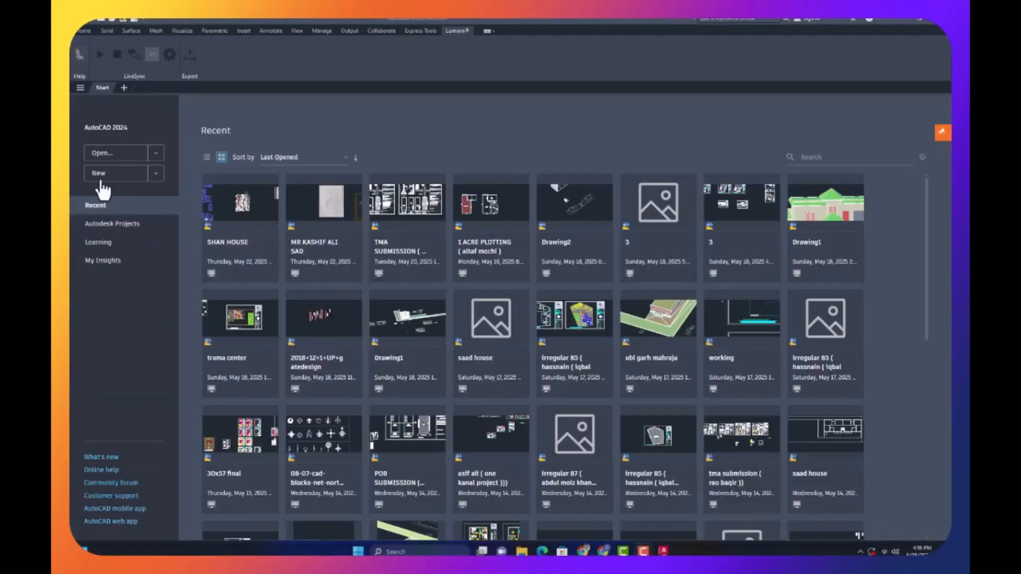
click(136, 190)
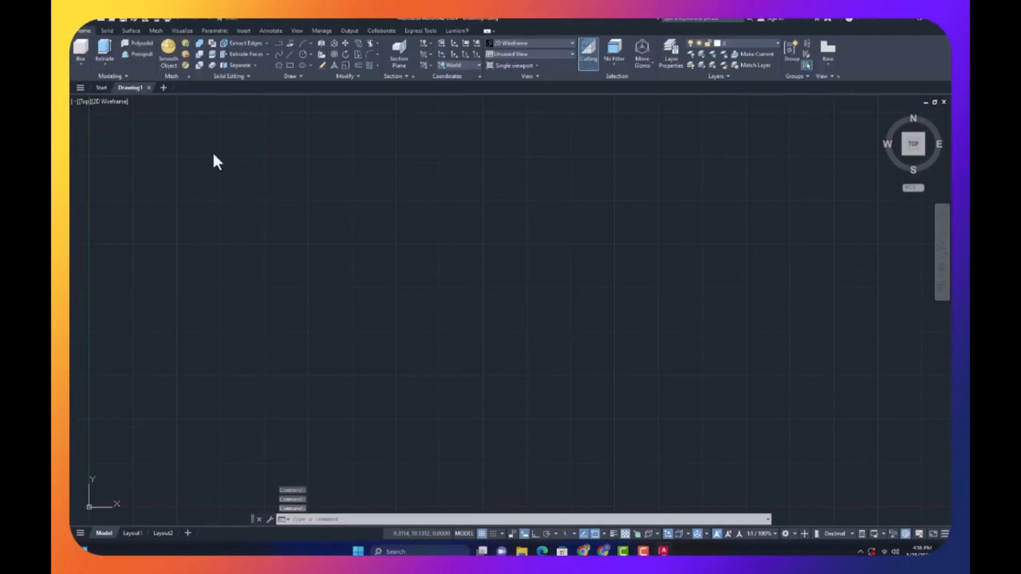
- Switch ortho mode on and hide the background grid in the new drawing
click(333, 218)
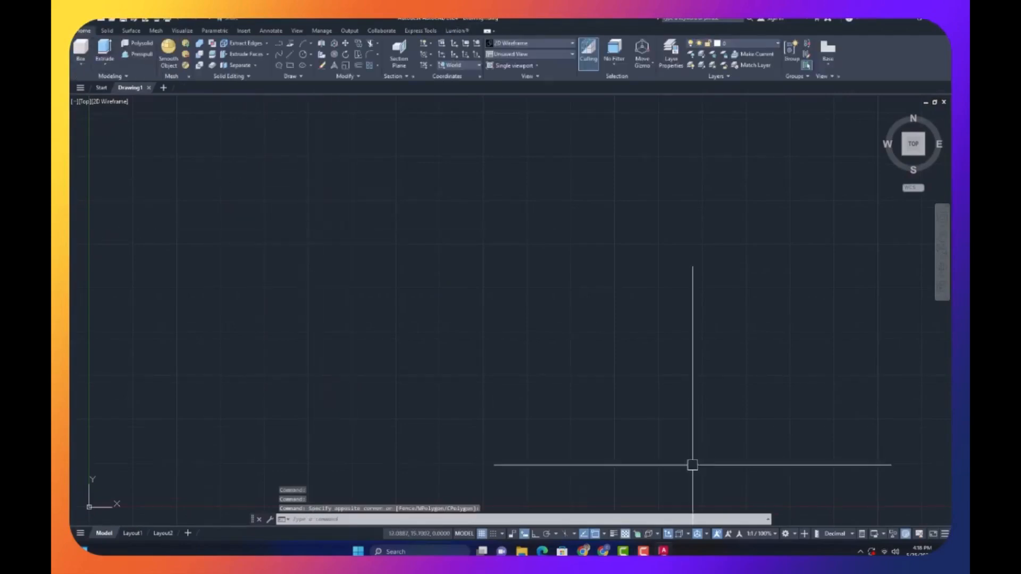
click(536, 532)
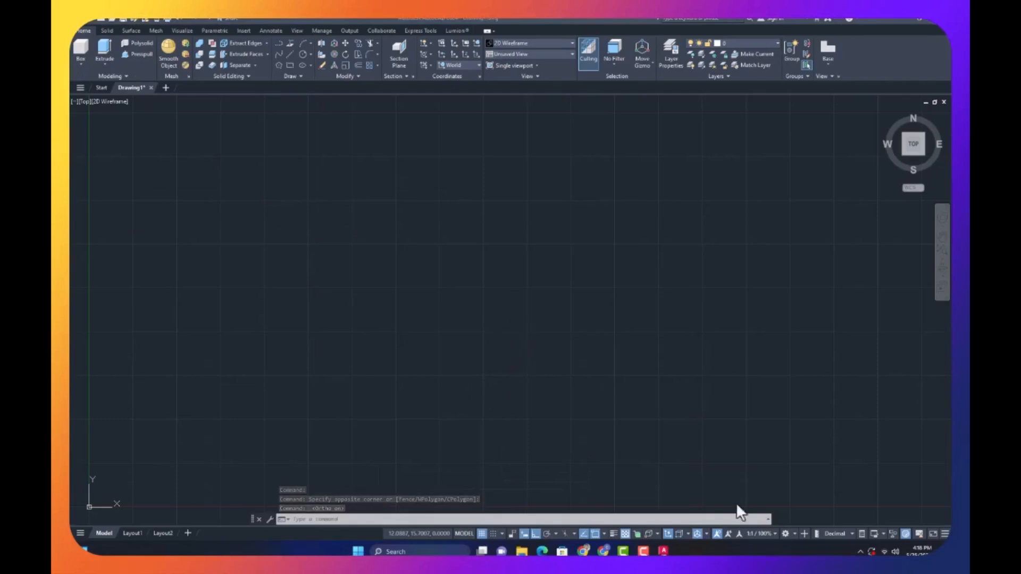
click(481, 533)
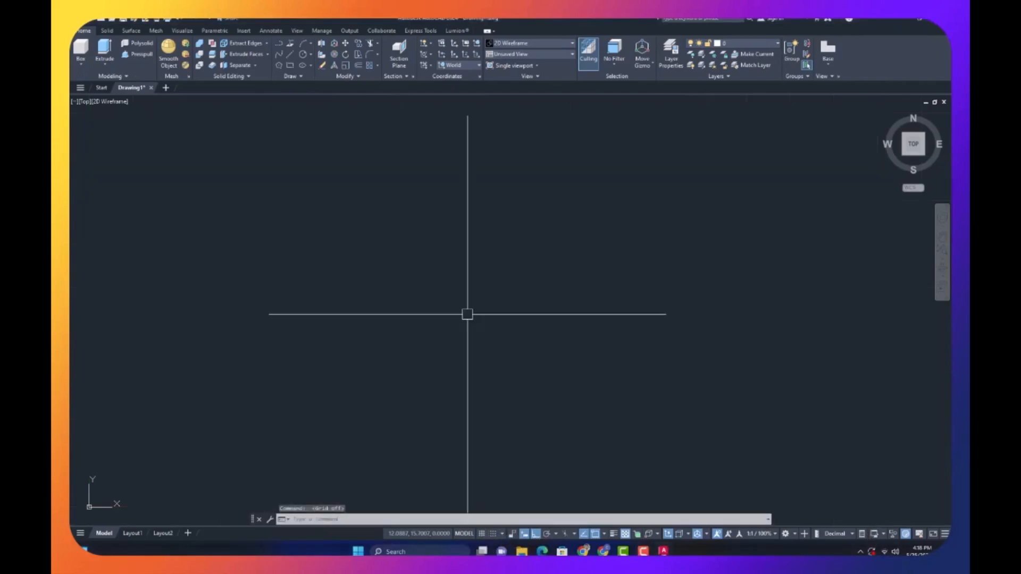
- Set the drawing's length units to Architectural with a precision of 0'-0 1/8"
text(un)
key(Return)
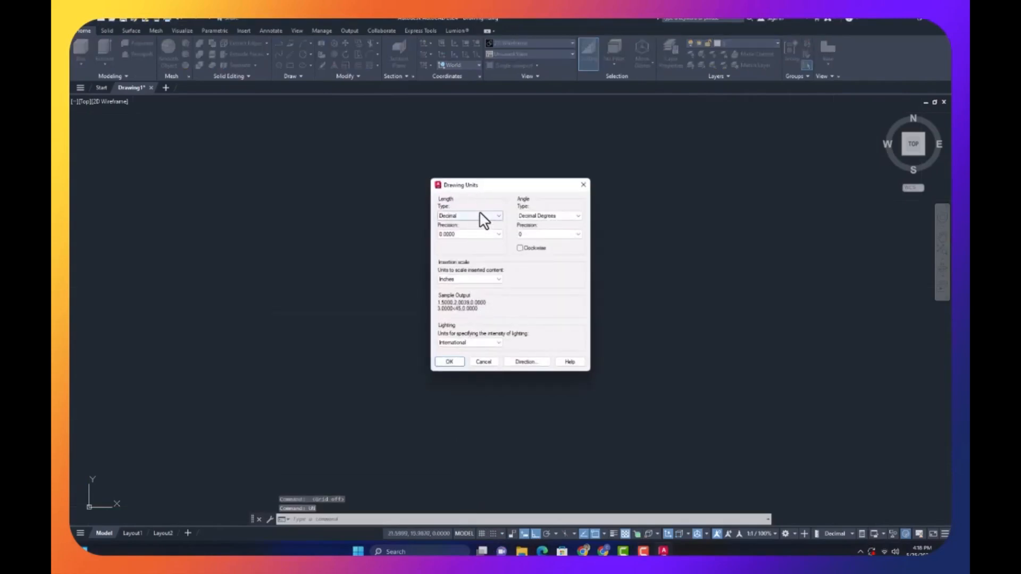
click(468, 224)
click(469, 234)
click(460, 261)
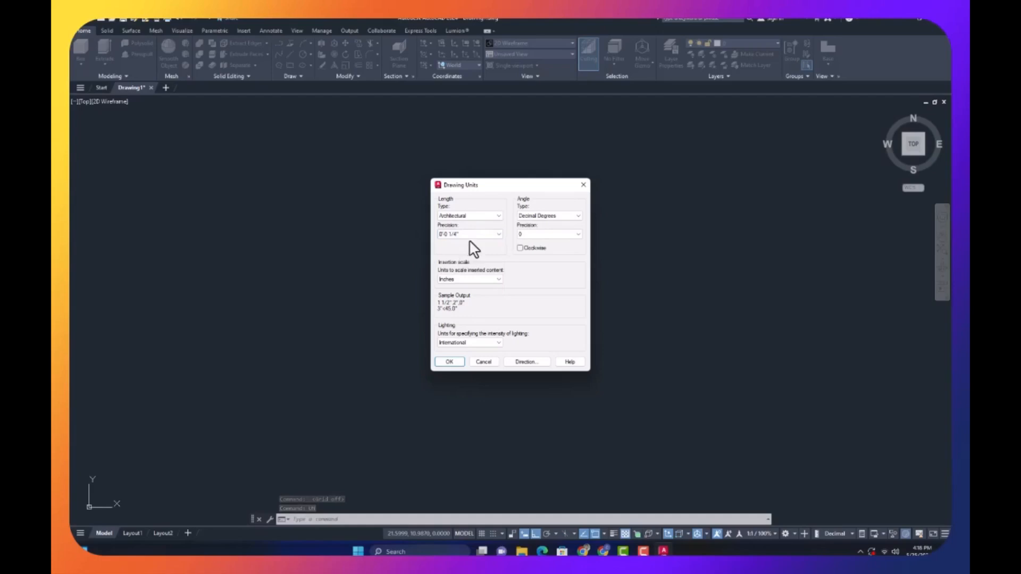
click(470, 234)
click(463, 267)
click(451, 362)
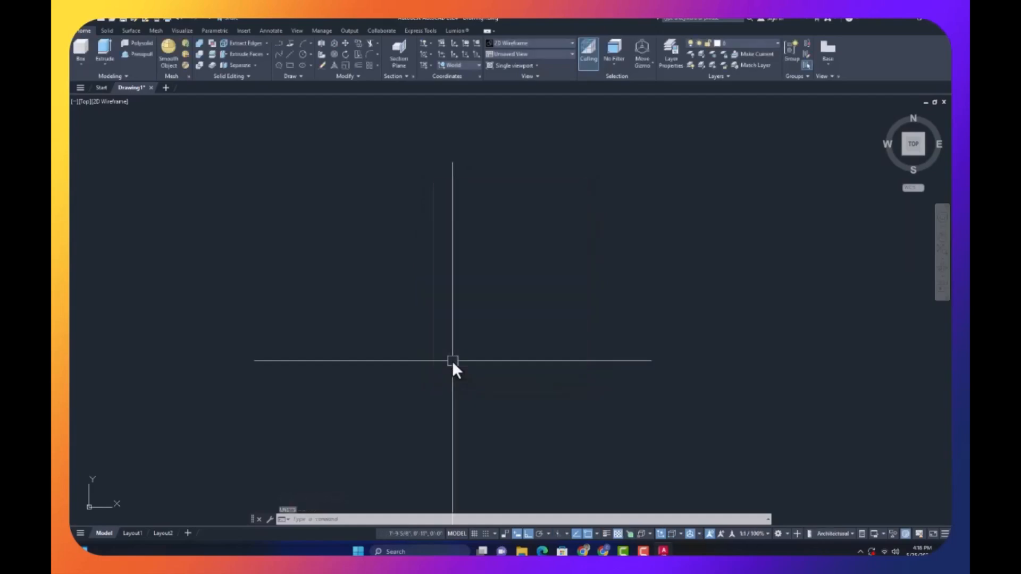
- Modify the Standard dimension style's arrow size, set its text height to 2" and align the text with the dimension line
text(d)
key(Return)
click(606, 260)
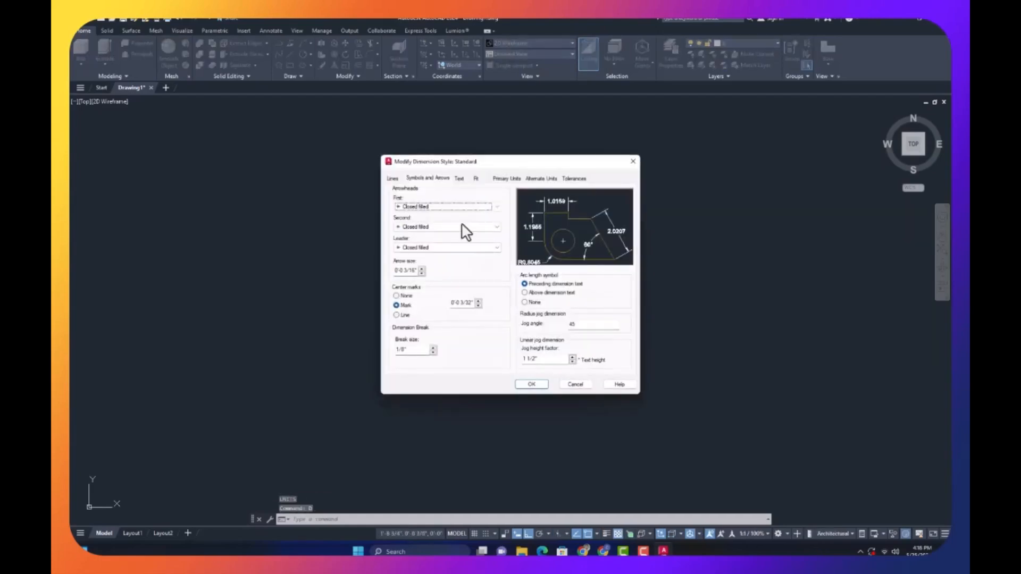
drag(395, 271, 457, 274)
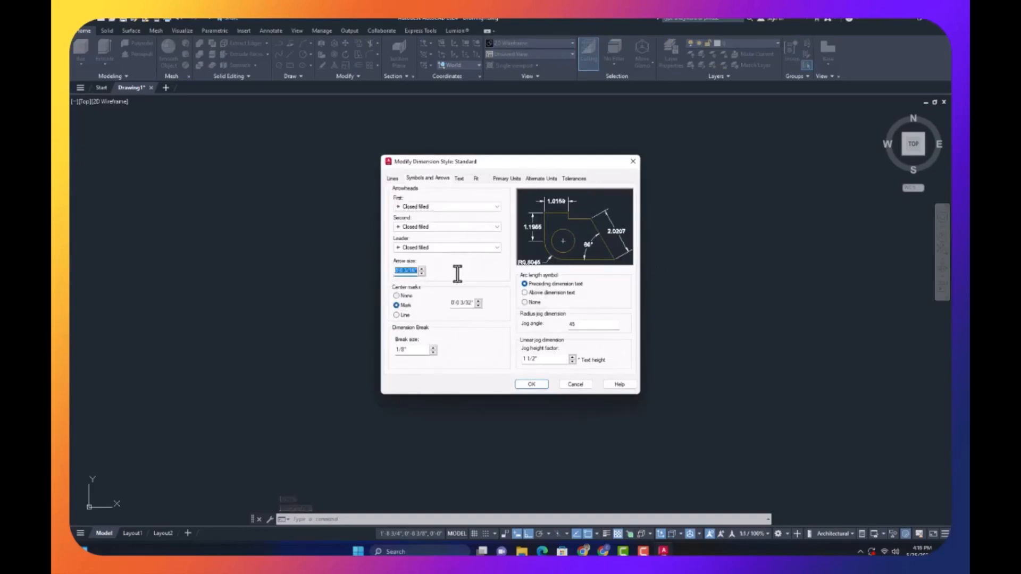
click(460, 179)
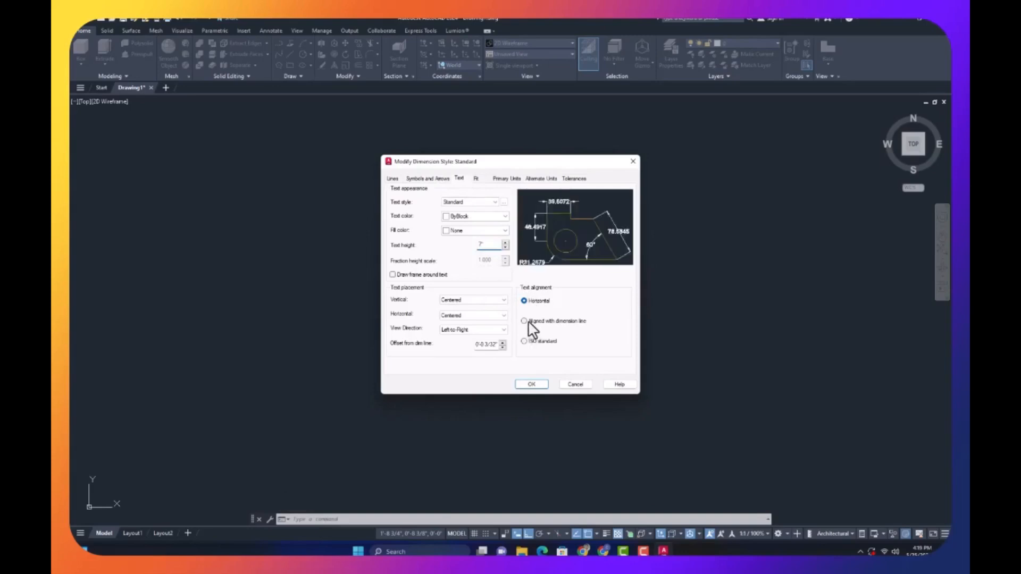
- Set the Standard dimension style's primary unit format to Architectural, change its linear precision and apply the style changes
click(507, 179)
click(482, 225)
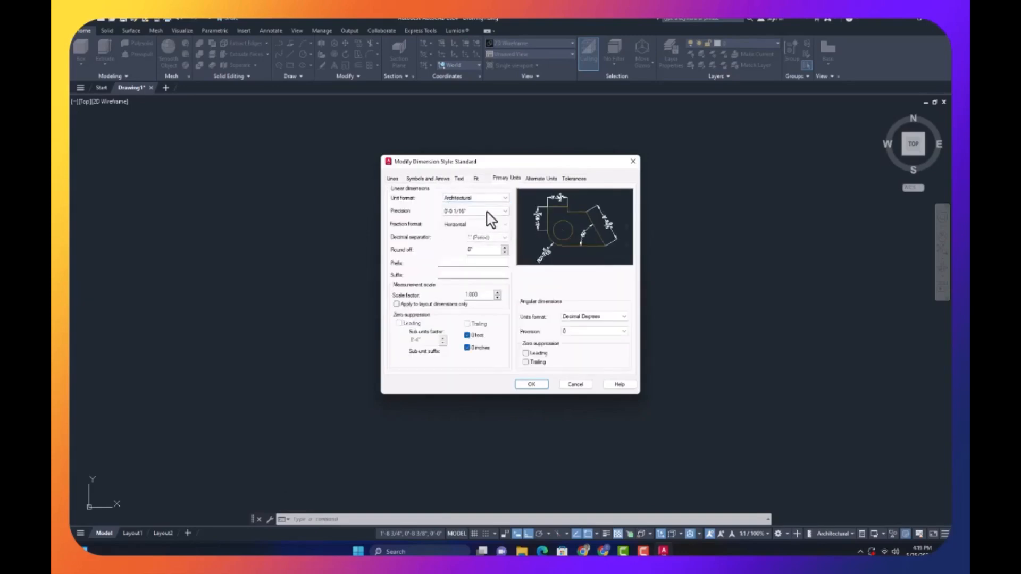
click(481, 211)
click(474, 242)
click(529, 384)
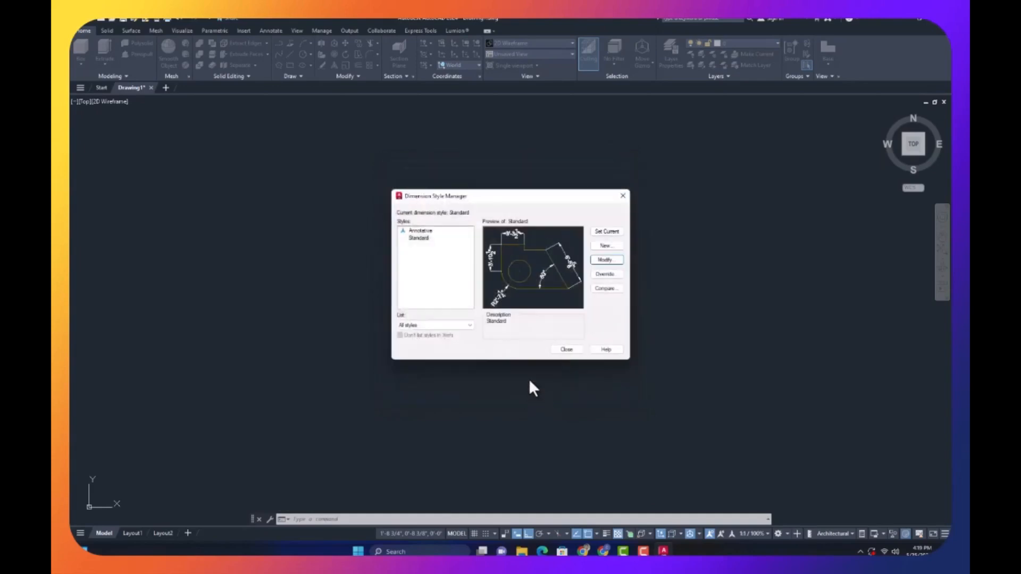
click(565, 349)
- Draw a 27' by 50' rectangle as the plot outline and fit the whole drawing in view
text(rec)
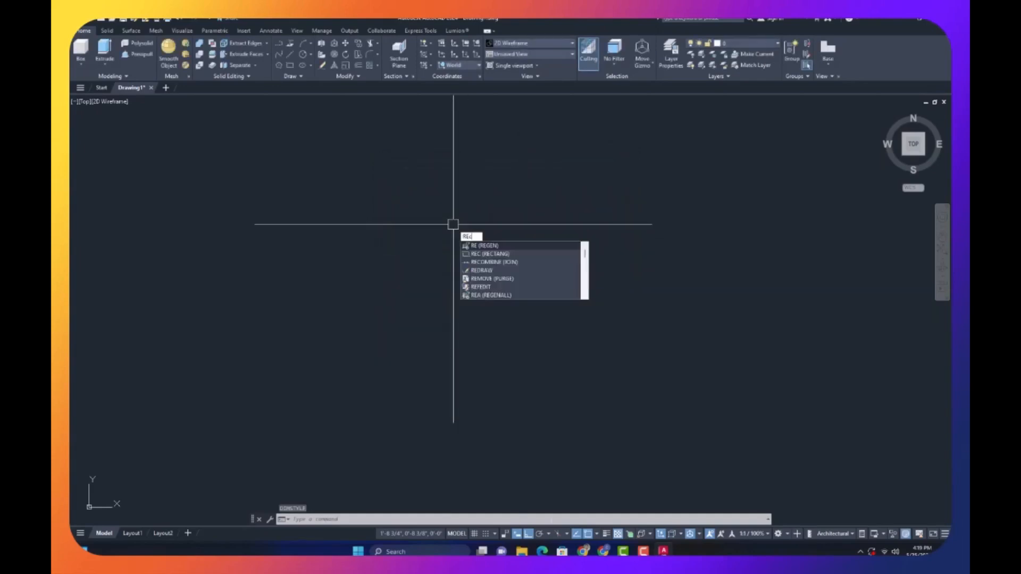
key(Return)
click(432, 215)
text(27)
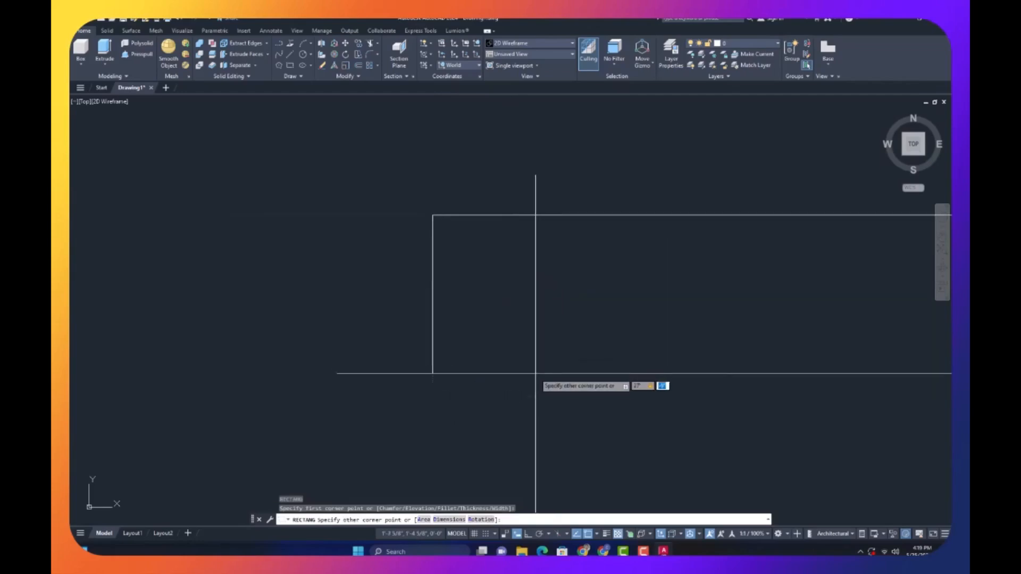
text(')
key(Return)
text(z)
key(Return)
text(a)
key(Return)
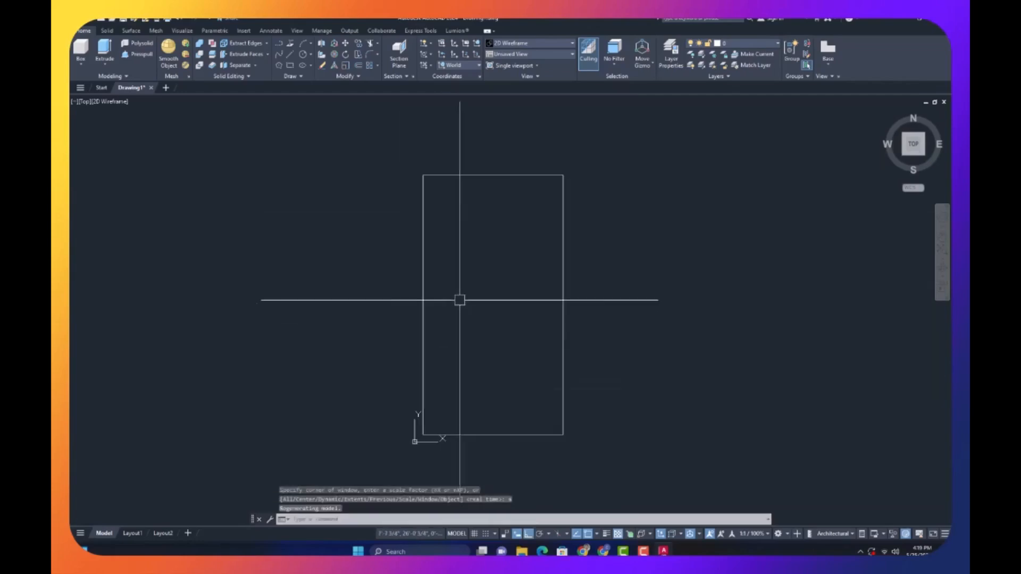
- Move the plot rectangle horizontally to the right, away from the coordinate origin
click(608, 277)
click(512, 332)
text(m)
key(Return)
click(510, 325)
click(784, 324)
scroll(616, 352, up, 5)
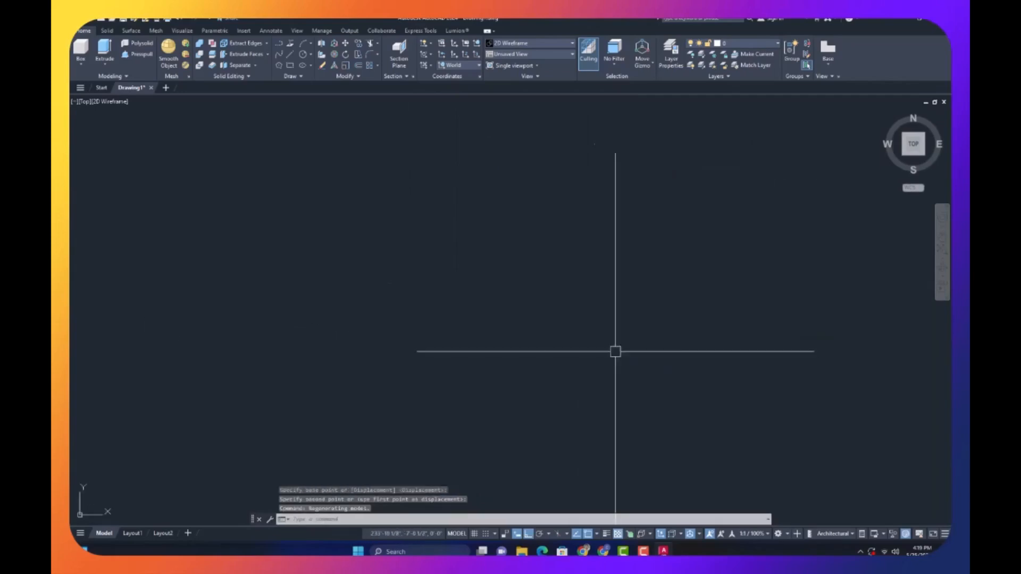
scroll(396, 311, down, 8)
scroll(439, 307, up, 4)
key(Escape)
text(dal)
key(Return)
key(Return)
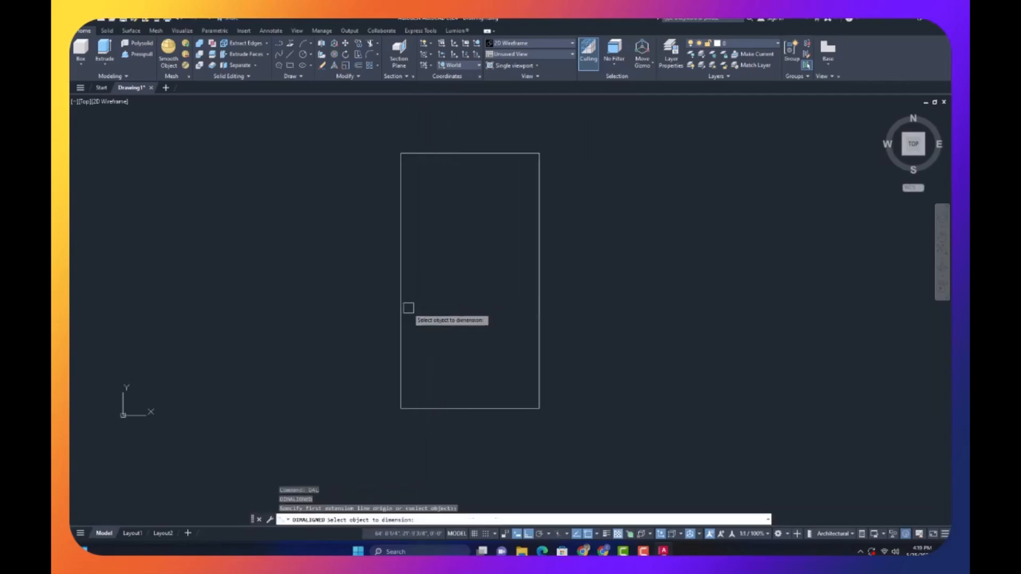
click(398, 315)
key(Escape)
- Offset the plot rectangle 9" inward to form the outer wall thickness
text(o)
key(Return)
scroll(424, 274, down, 2)
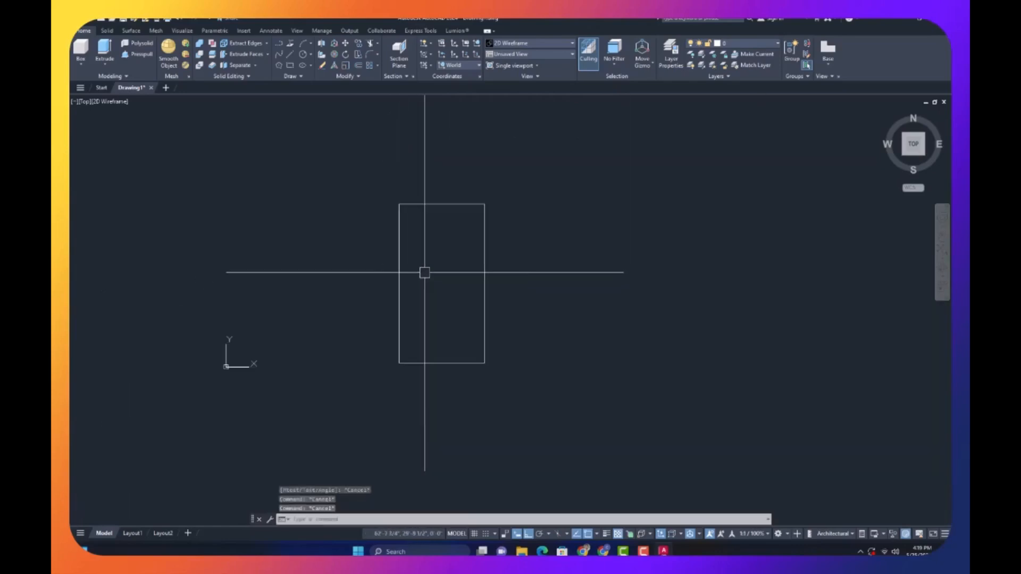
text(9)
key(Return)
click(450, 202)
click(440, 220)
key(Escape)
- Explode both the outer and inner rectangles into separate lines
click(438, 221)
click(338, 289)
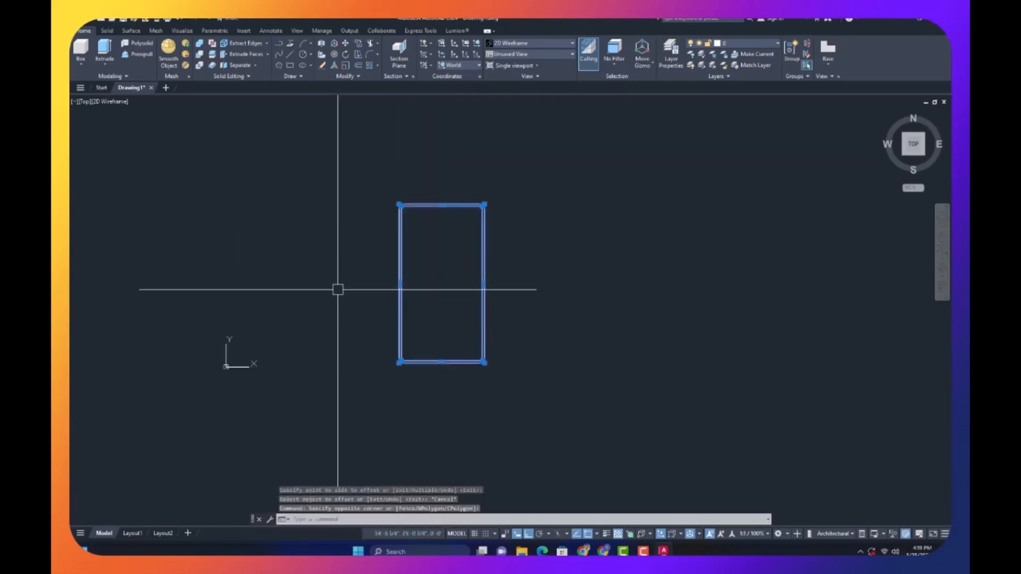
text(x)
key(Return)
key(Escape)
- Save the drawing under the file name "27x50 ft"
key(ctrl+s)
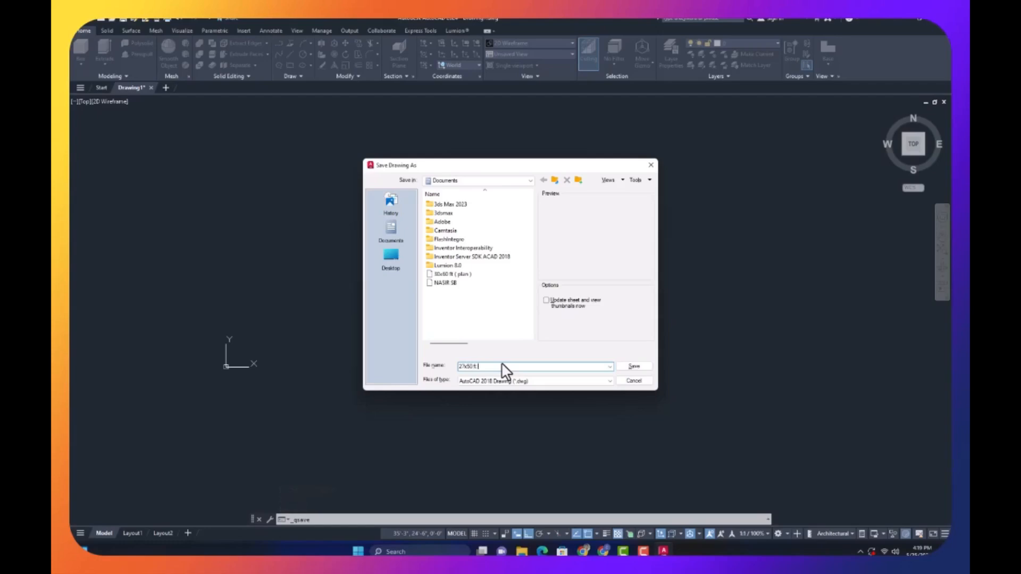
text(27x50 ft)
key(Return)
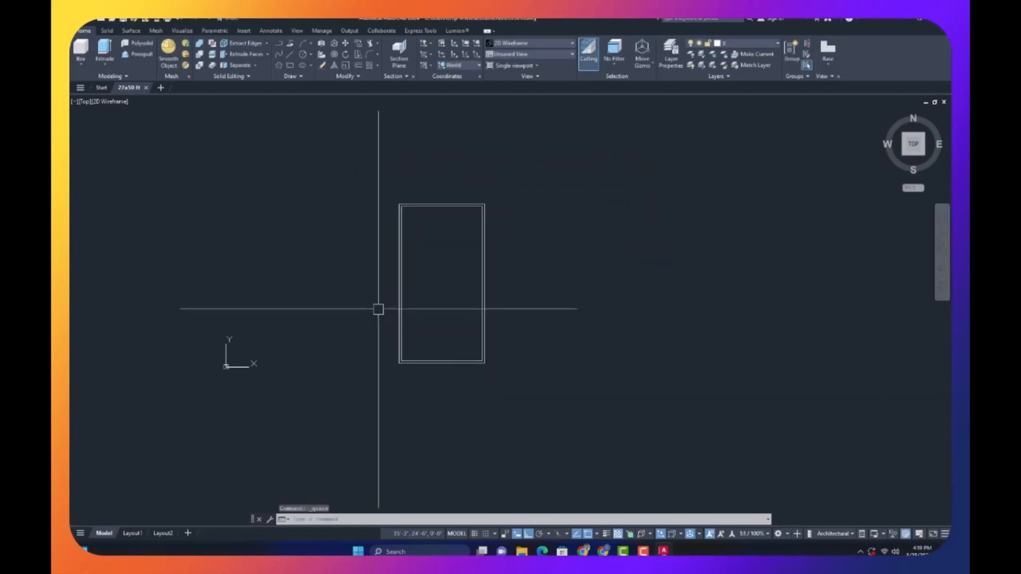
scroll(432, 272, up, 4)
scroll(445, 266, down, 4)
click(432, 270)
click(417, 295)
key(Escape)
key(Escape)
scroll(423, 286, up, 2)
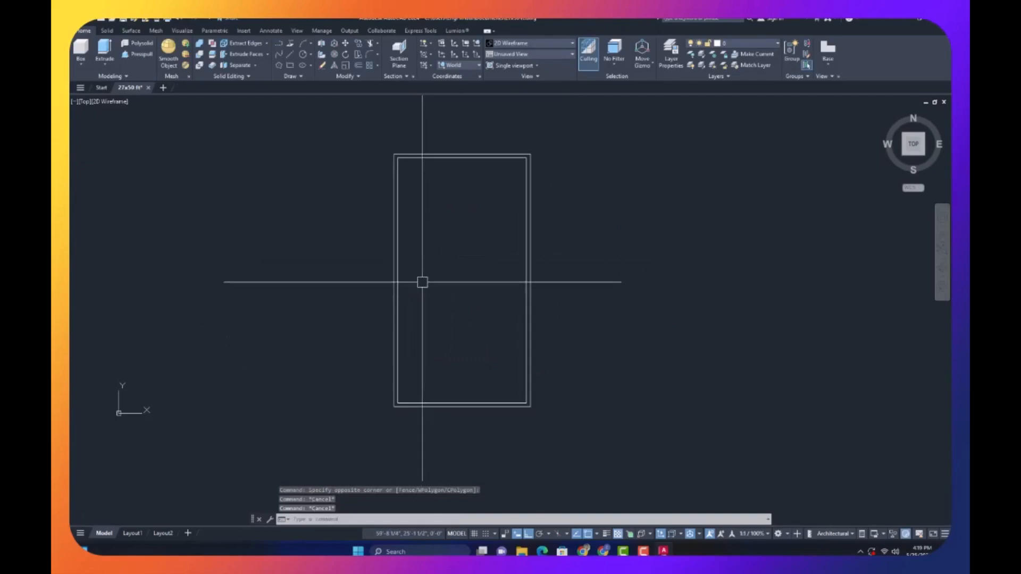
key(Escape)
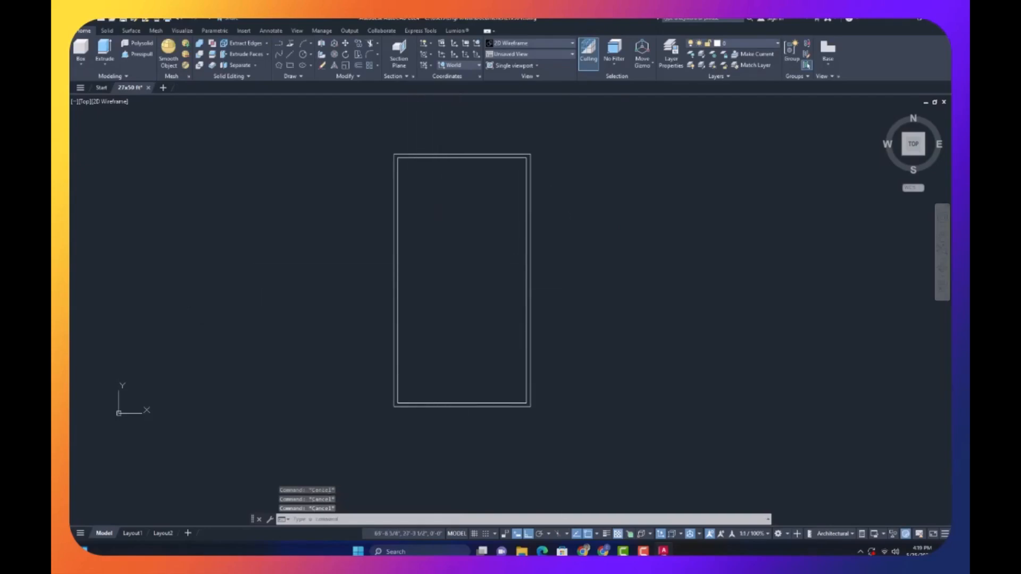
- Attach the 27X50 floor plan image from the Desktop as a reference, with insertion point and scale specified on screen
text(er)
key(Return)
click(117, 66)
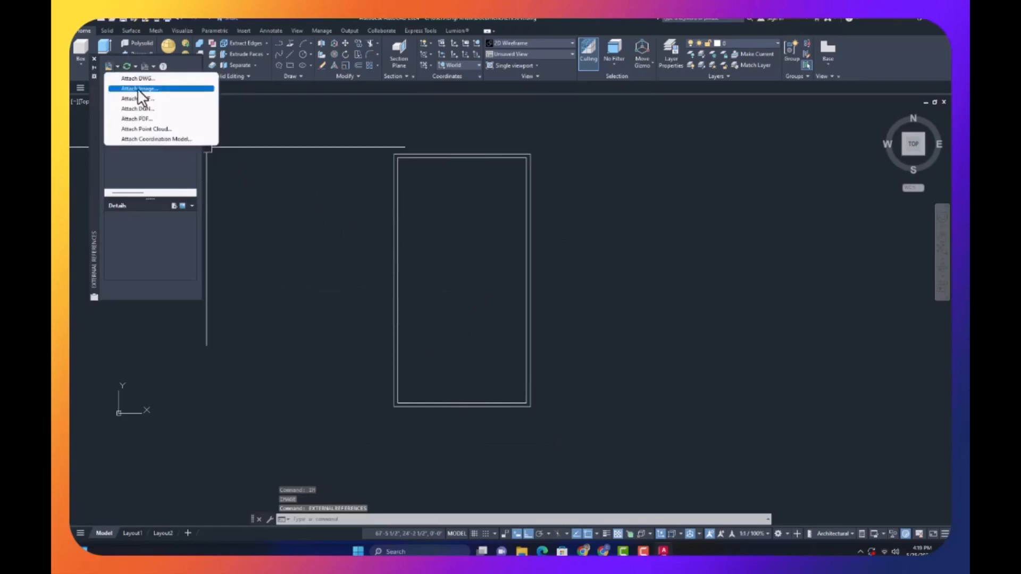
click(137, 89)
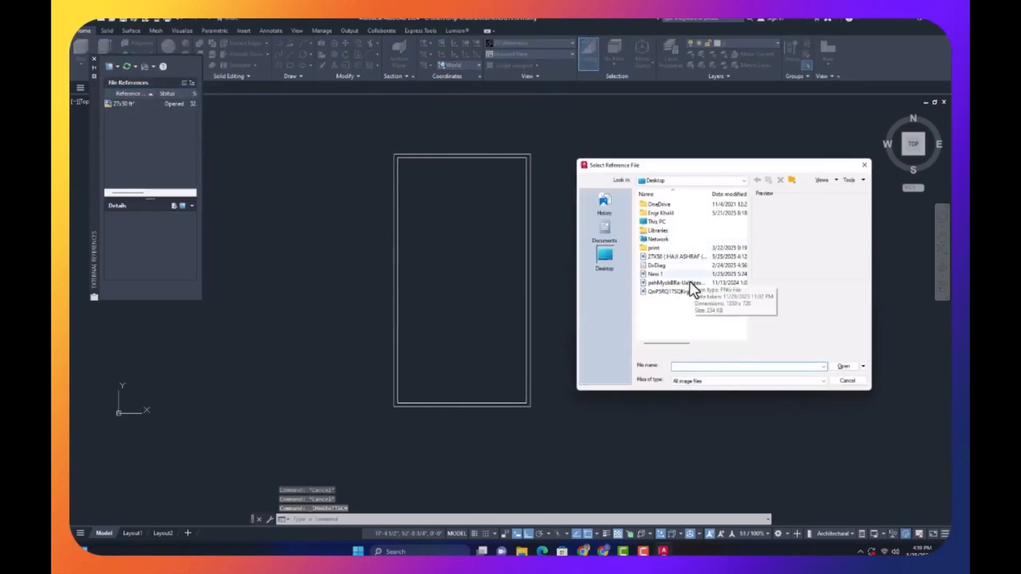
click(690, 256)
click(843, 367)
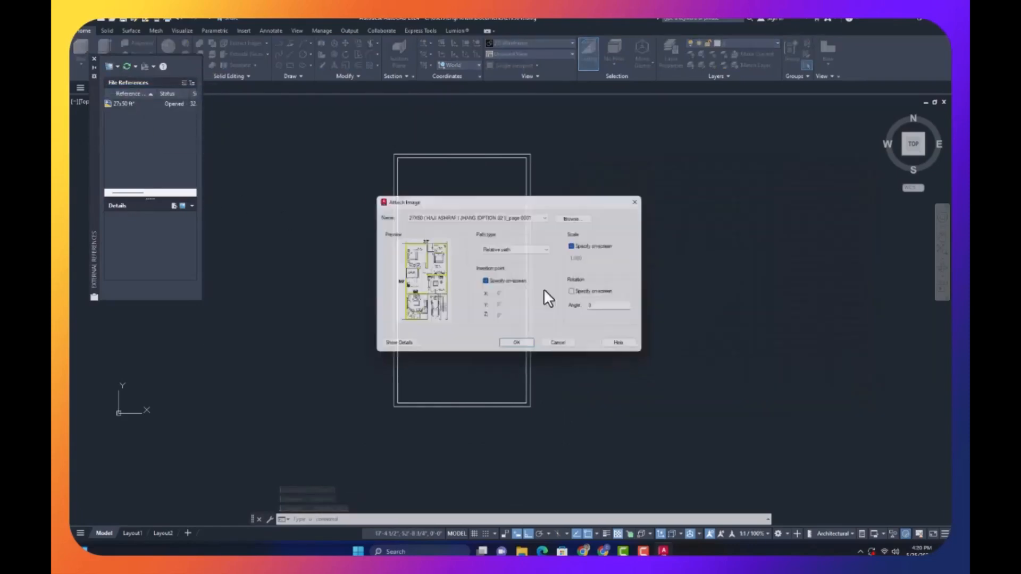
click(524, 346)
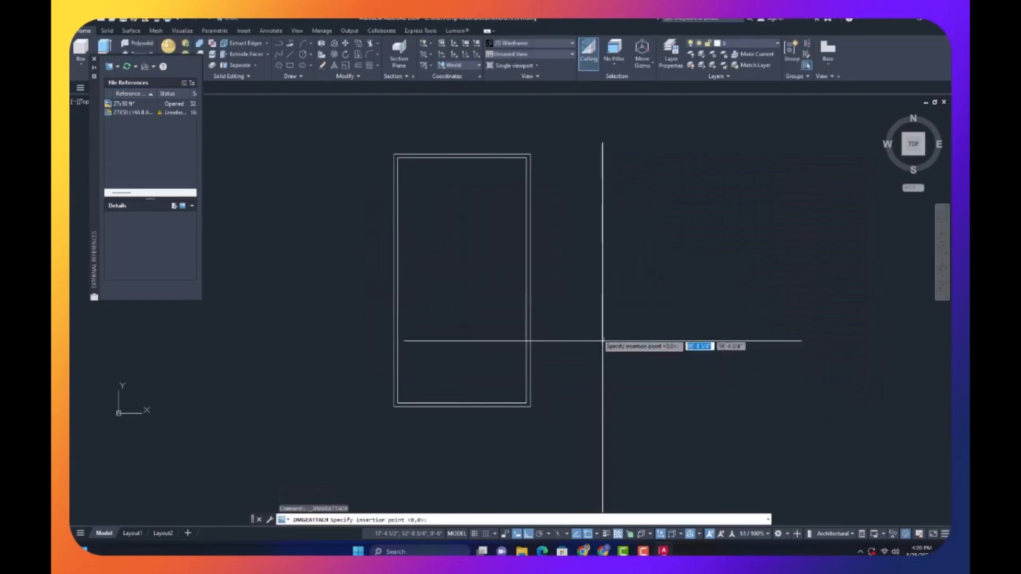
- Place the floor plan image to the right of the plot outline, scale it on screen and close the external references list
click(554, 356)
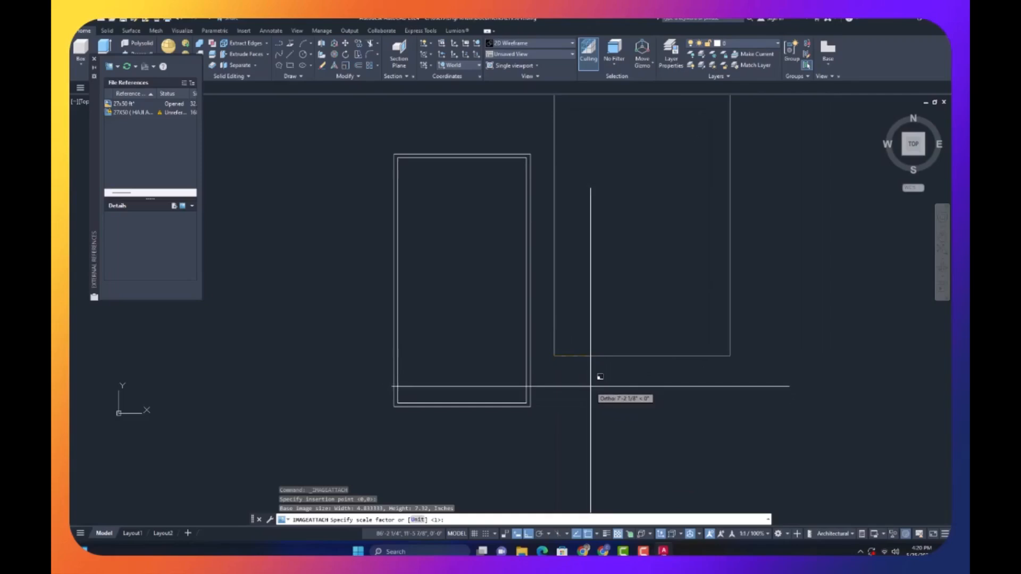
click(591, 387)
middle_drag(552, 308, 529, 342)
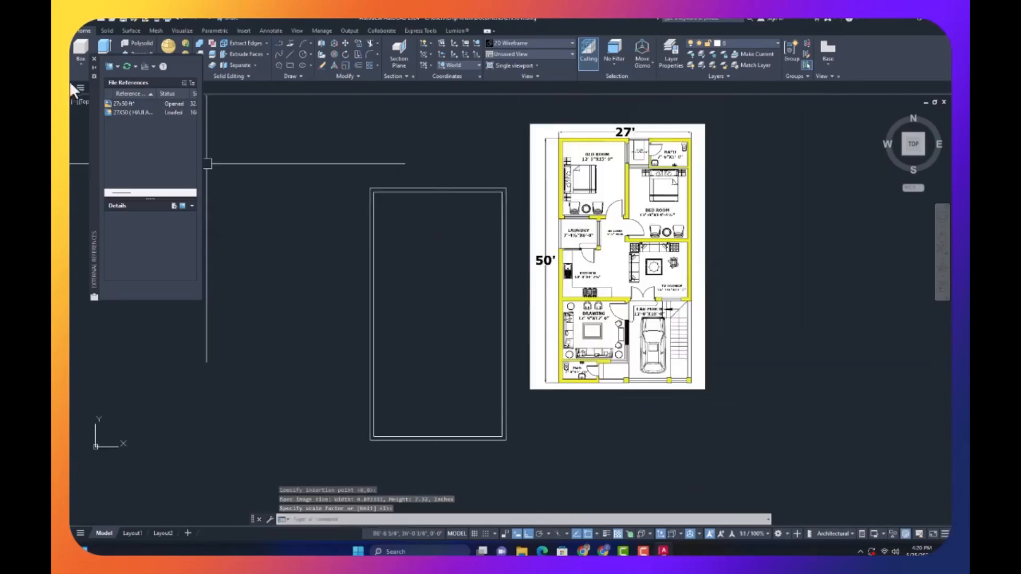
click(95, 59)
scroll(561, 285, down, 6)
scroll(706, 391, up, 6)
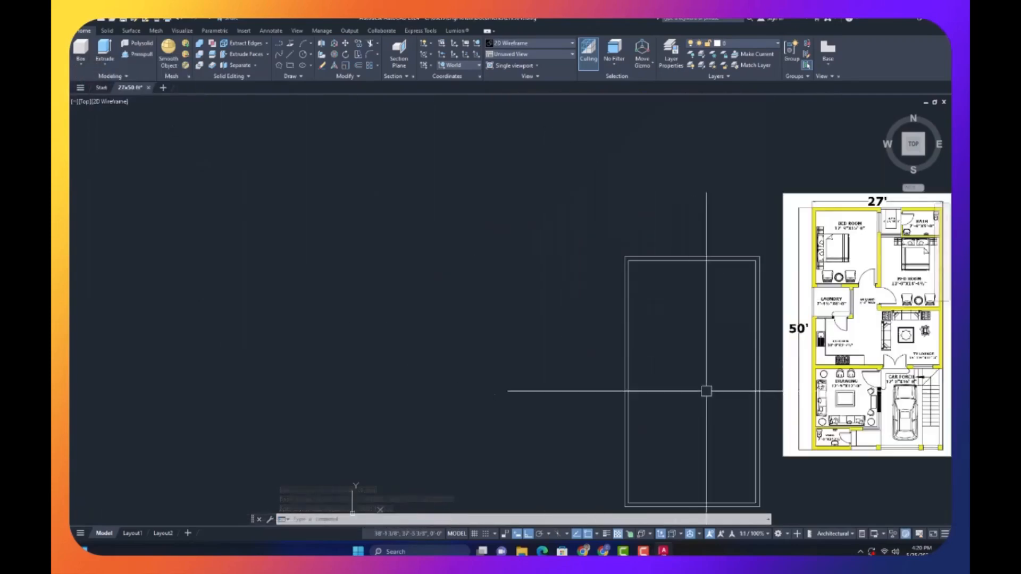
scroll(707, 391, up, 4)
scroll(633, 349, down, 4)
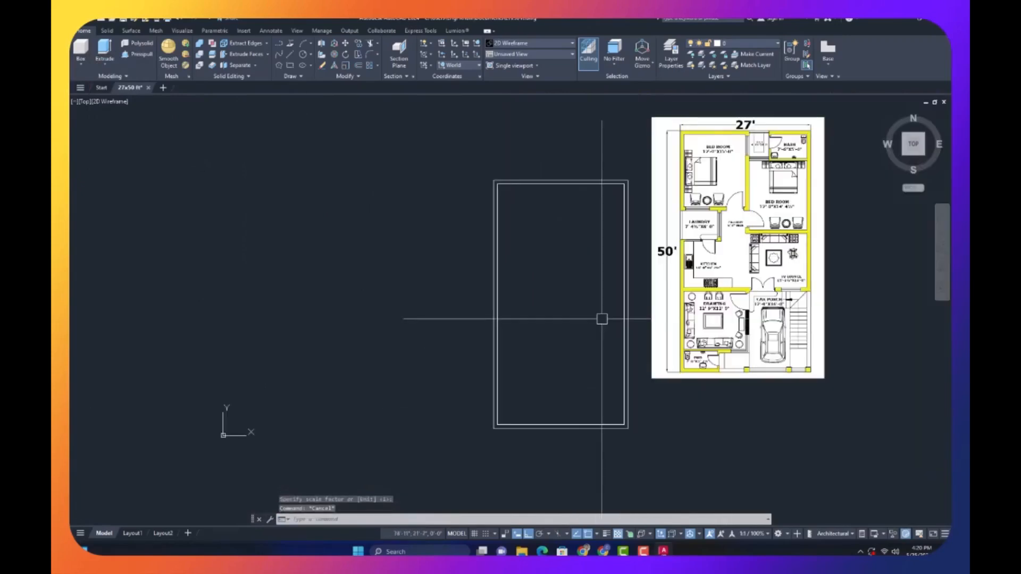
- Offset the plot outline's inner top wall line 5' downward to set the bath depth
scroll(813, 170, up, 6)
scroll(601, 237, down, 4)
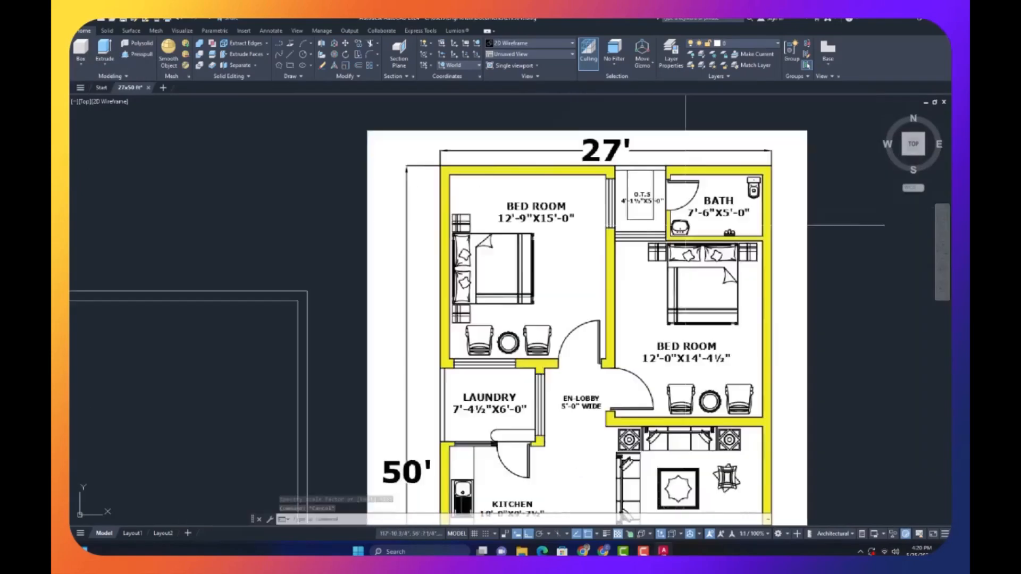
text(o)
key(Return)
text(5')
key(Return)
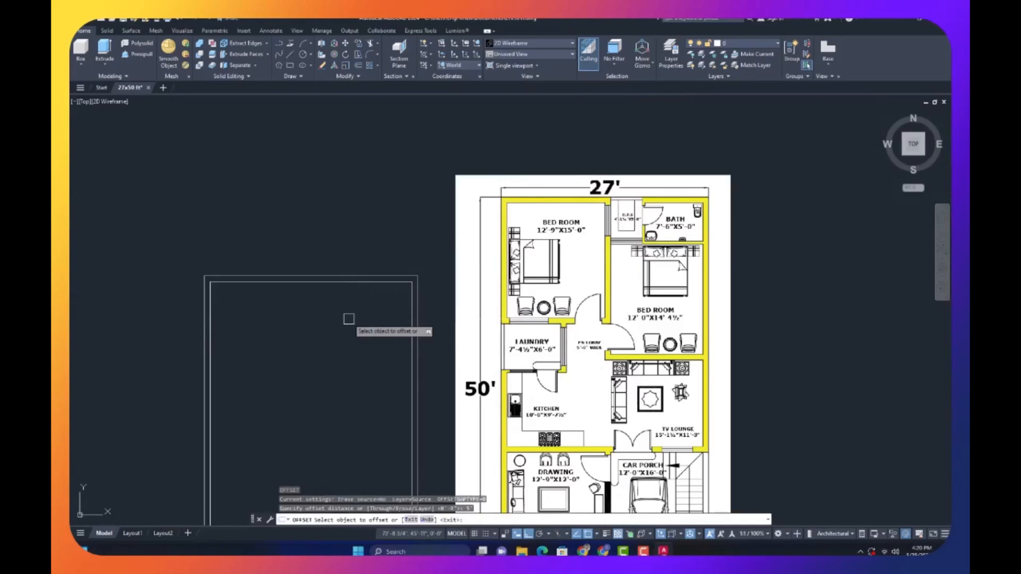
click(365, 282)
click(333, 336)
- Offset the new horizontal line another 4.5" downward to form the partition wall below the bath
key(Return)
key(Return)
text(4.)
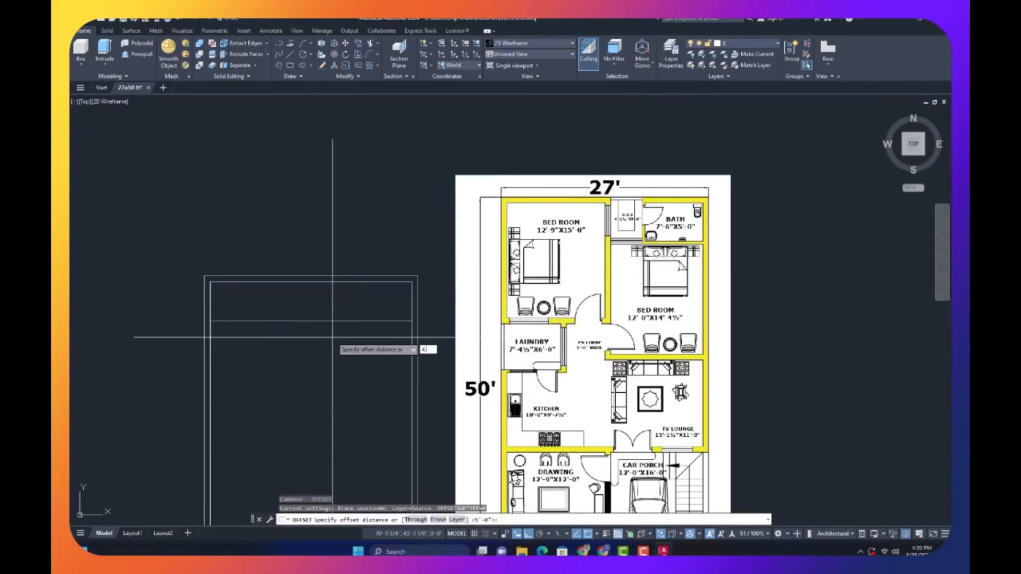
text(5)
key(Return)
click(365, 321)
click(383, 334)
- Trim the inner right wall line between the two horizontal partition lines
text(tr)
key(Return)
scroll(424, 315, up, 5)
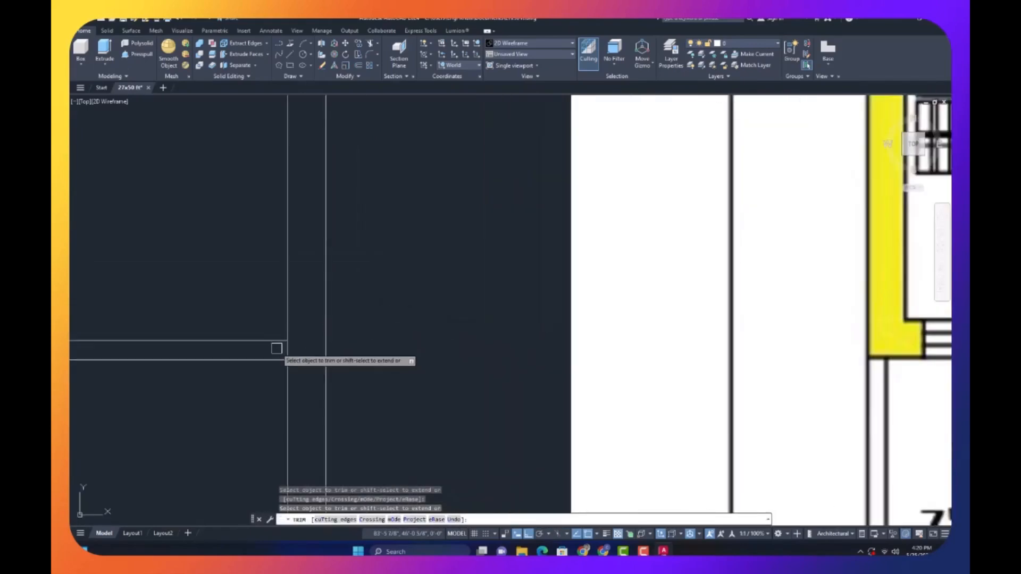
key(Escape)
key(Escape)
key(Escape)
- Offset the inner right wall line 7'6" inward to set the bath width
scroll(277, 349, down, 5)
text(o)
key(Return)
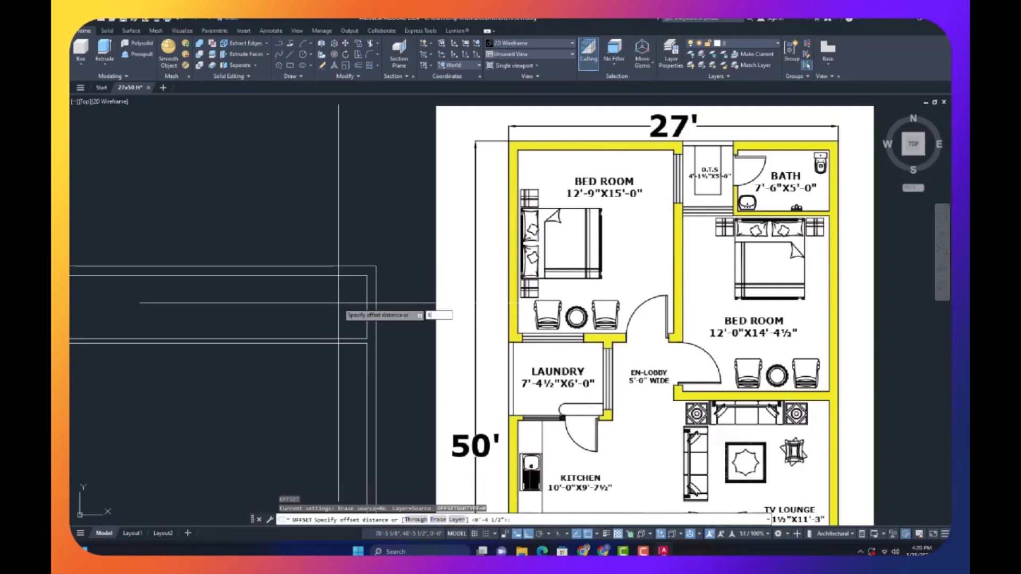
text(7'6)
key(Return)
key(Return)
- Offset the bath's new vertical line 4.5" further inward to form its side partition wall
key(Return)
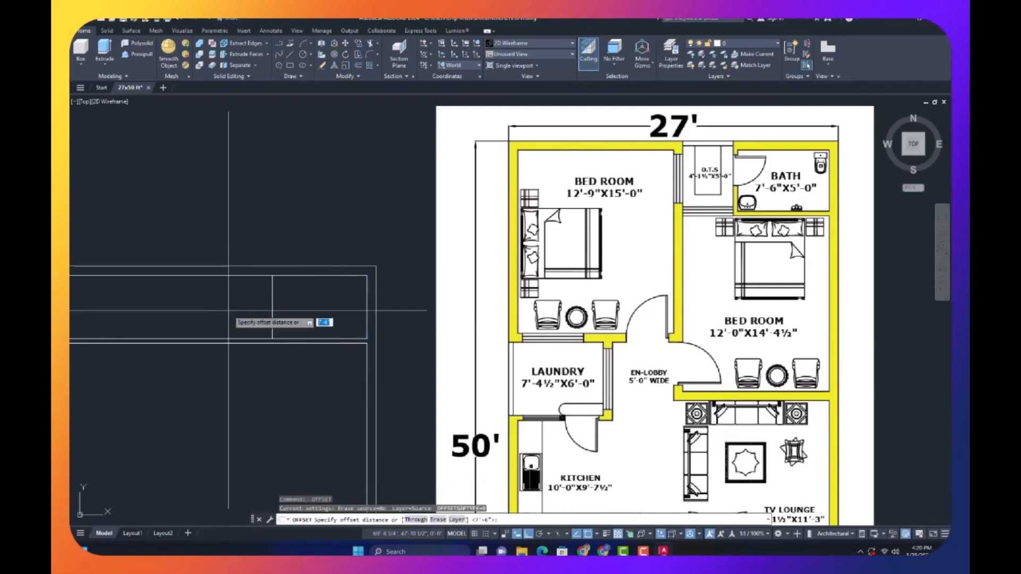
text(4.5)
key(Return)
click(272, 306)
click(237, 305)
key(Return)
- Trim the wall lines where the bath's side partition meets the horizontal walls
text(tr)
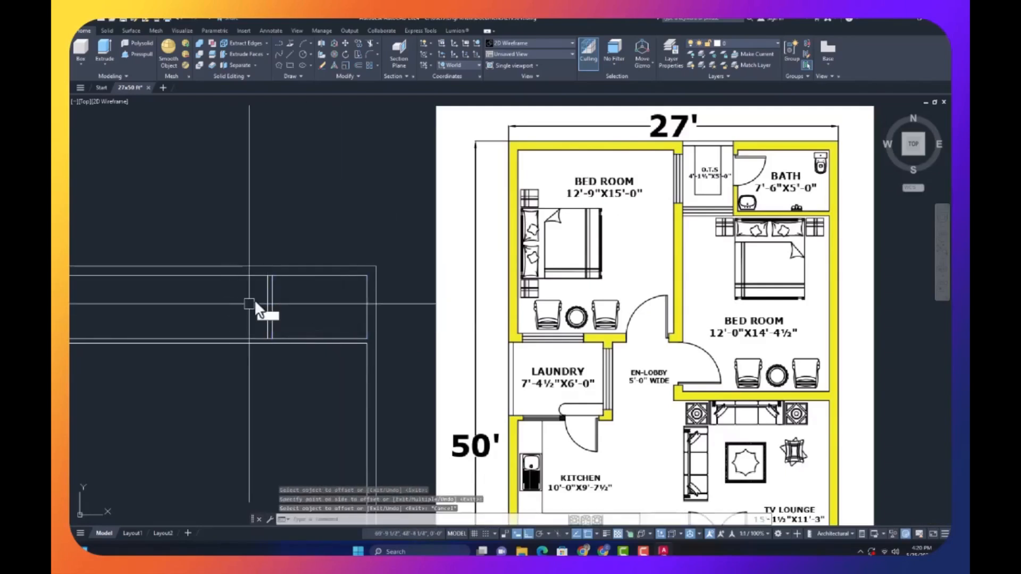
key(Return)
scroll(259, 287, up, 10)
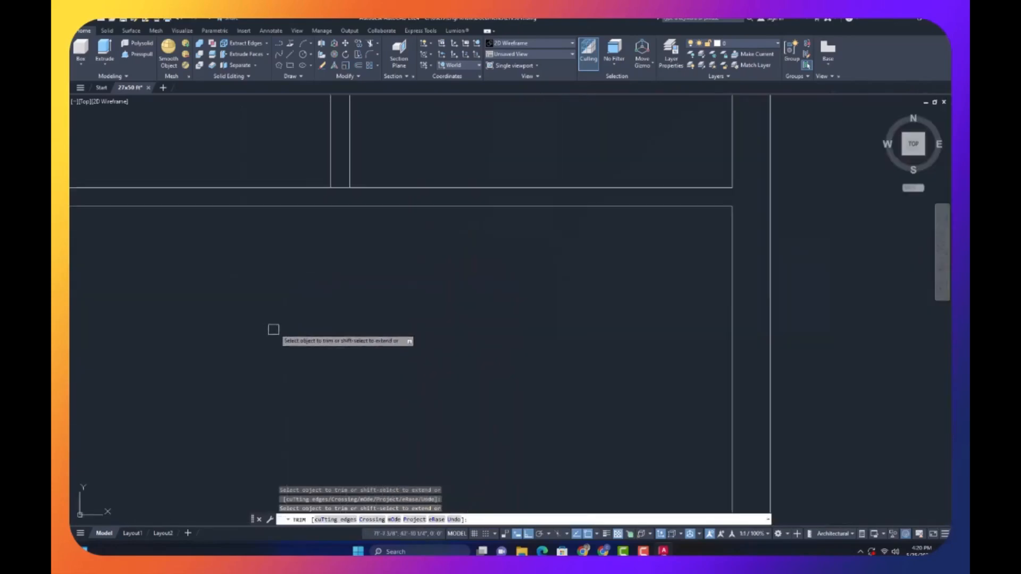
key(Escape)
key(Escape)
key(Escape)
- Offset the inner right wall line below the bath 12' inward to set the second bedroom's width
scroll(506, 301, down, 8)
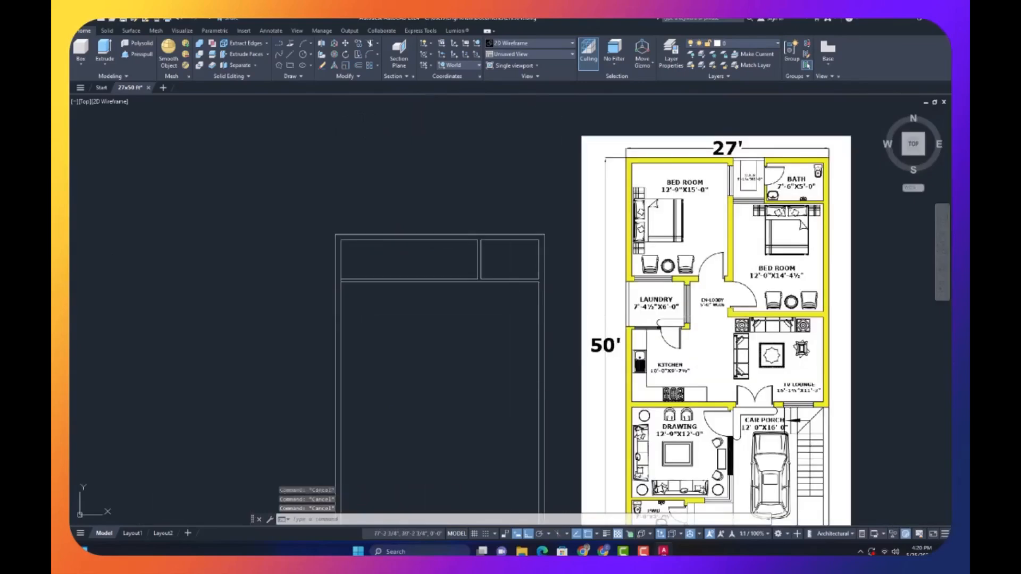
text(o)
key(Return)
text(12)
key(Return)
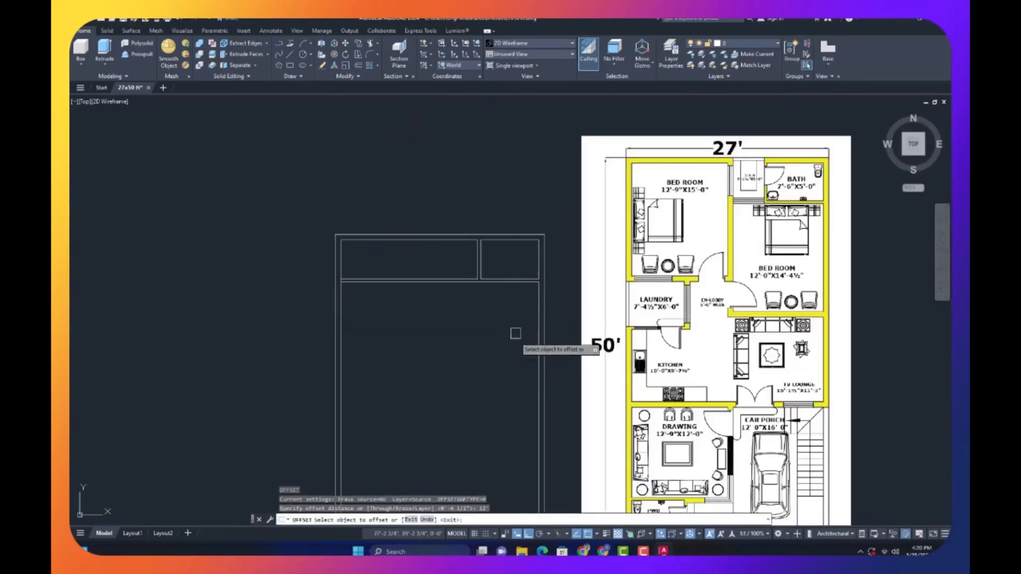
click(534, 339)
click(439, 354)
- Offset the second bedroom's new vertical line away from the room to form the dividing wall's thickness
key(Return)
key(Return)
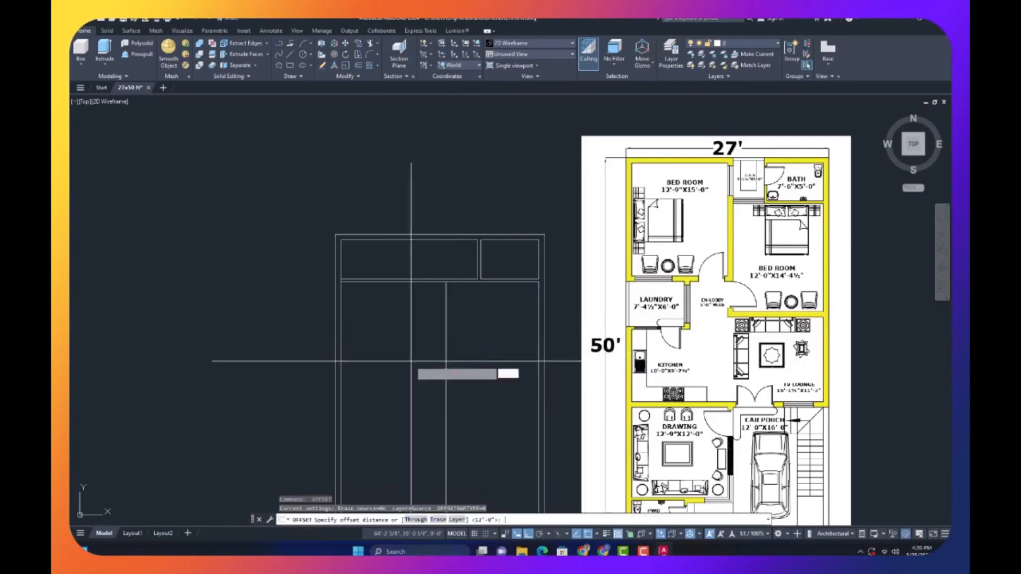
key(Return)
click(446, 318)
click(414, 318)
key(Escape)
- Extend both lines of the vertical dividing wall up through the horizontal partition to the top wall
scroll(445, 289, up, 6)
text(tr)
key(Return)
scroll(442, 313, down, 6)
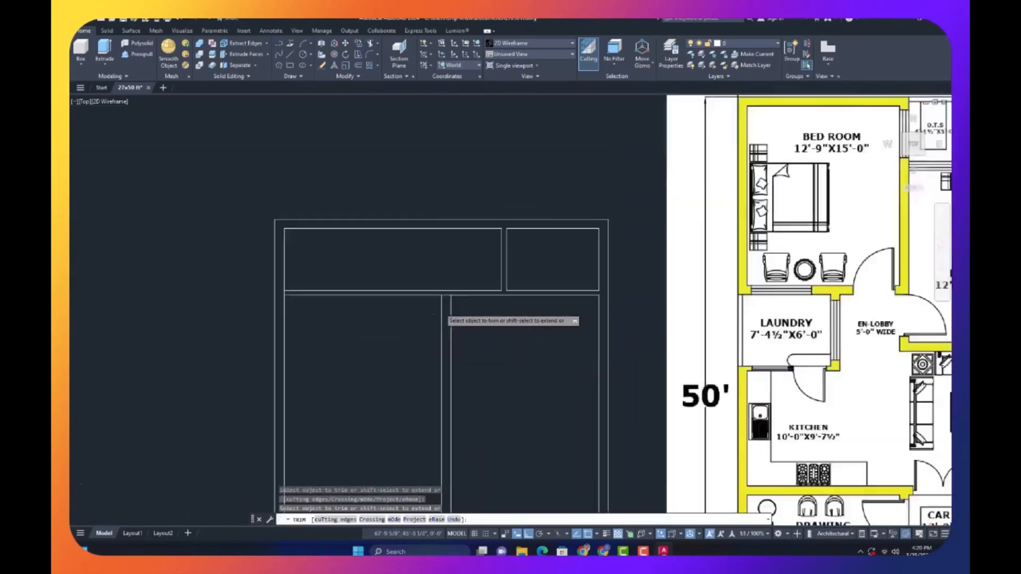
shift+click(437, 318)
shift+click(445, 306)
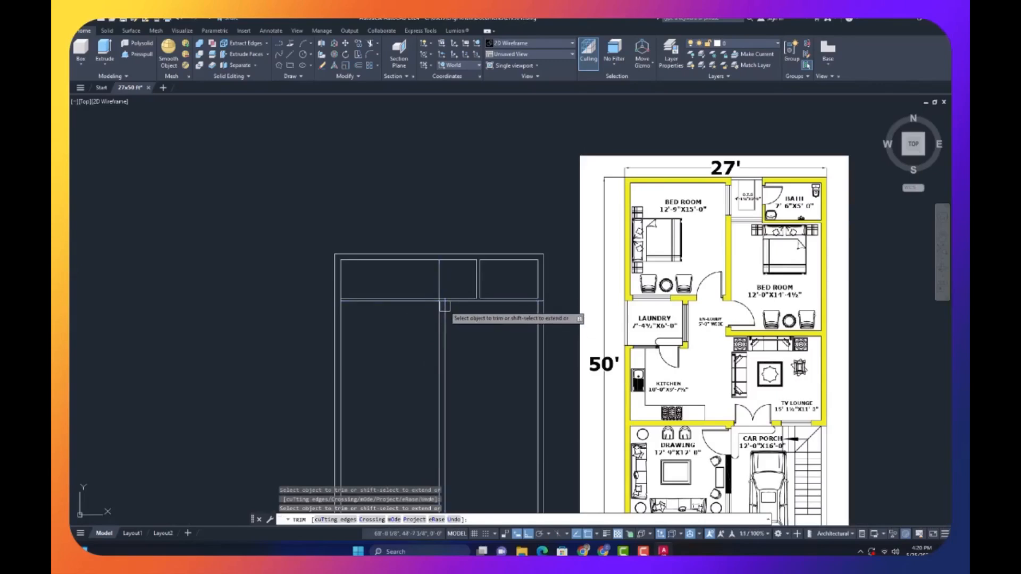
- Trim the horizontal partition lines inside the vertical dividing wall and erase their leftovers in the first bedroom
scroll(445, 304, up, 6)
middle_drag(530, 309, 349, 311)
click(242, 286)
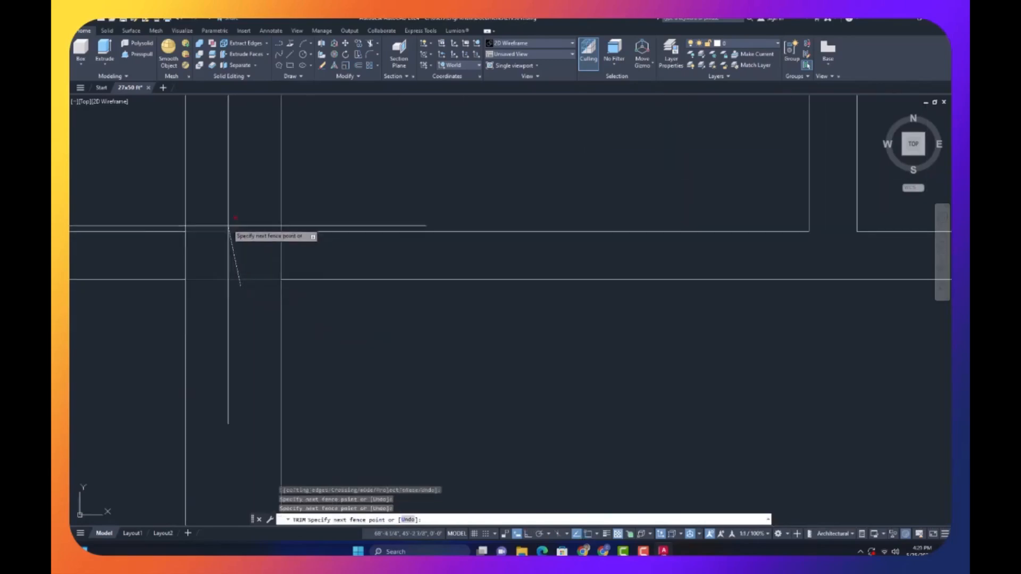
click(229, 224)
key(Escape)
click(153, 211)
click(127, 287)
text(e)
key(Return)
- Trim the dividing wall's remaining segment where the horizontal partition joins it
text(tr)
key(Return)
click(281, 260)
scroll(271, 305, down, 6)
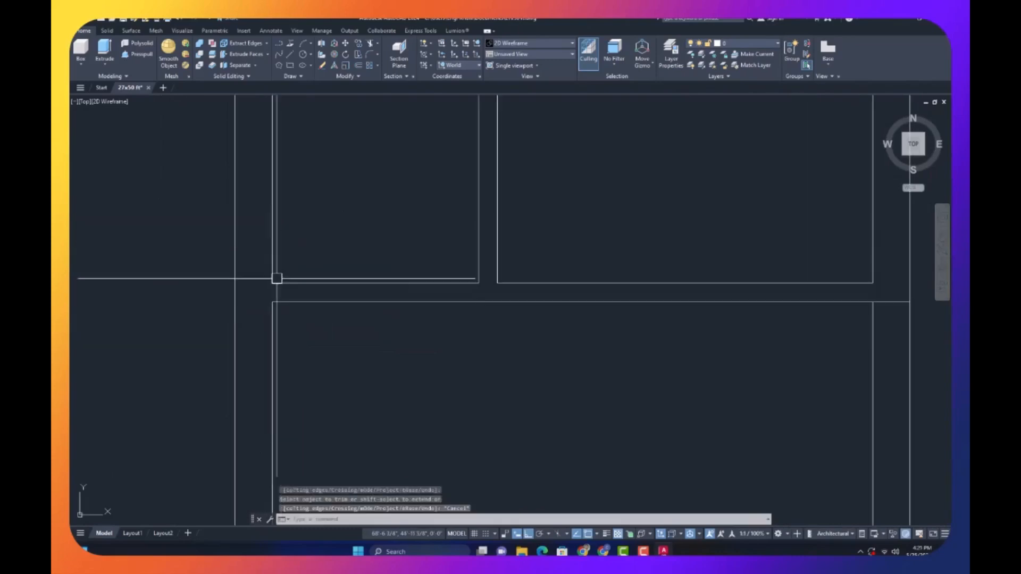
scroll(263, 159, up, 6)
text(tr)
key(Return)
click(279, 303)
key(Escape)
- Move the O.T.S. space's top and bottom lines 4.5" upward
scroll(420, 322, down, 4)
click(432, 304)
click(423, 324)
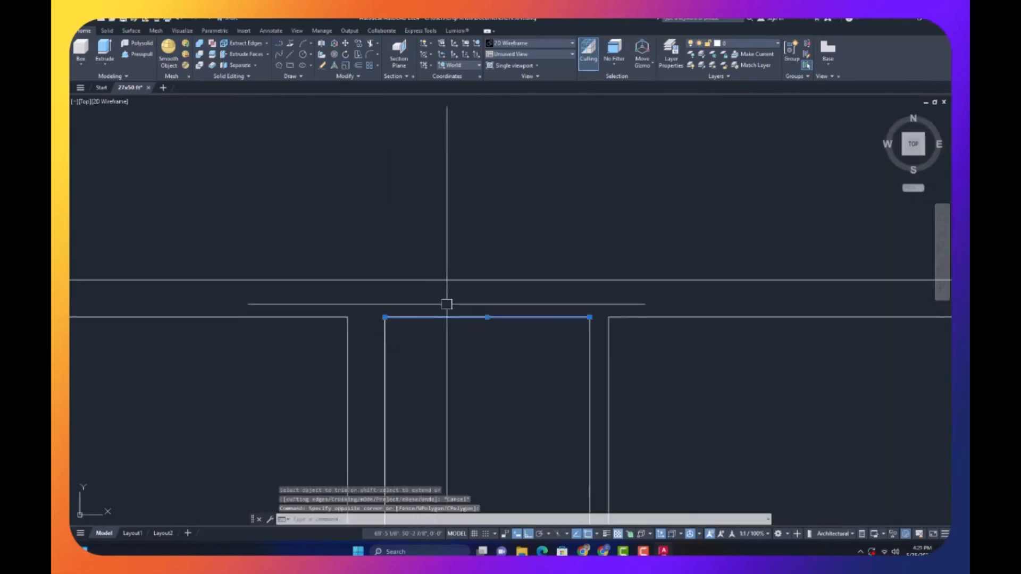
scroll(441, 267, down, 2)
scroll(464, 457, up, 4)
middle_drag(465, 456, 458, 374)
click(458, 374)
click(427, 325)
text(m)
key(Return)
click(433, 311)
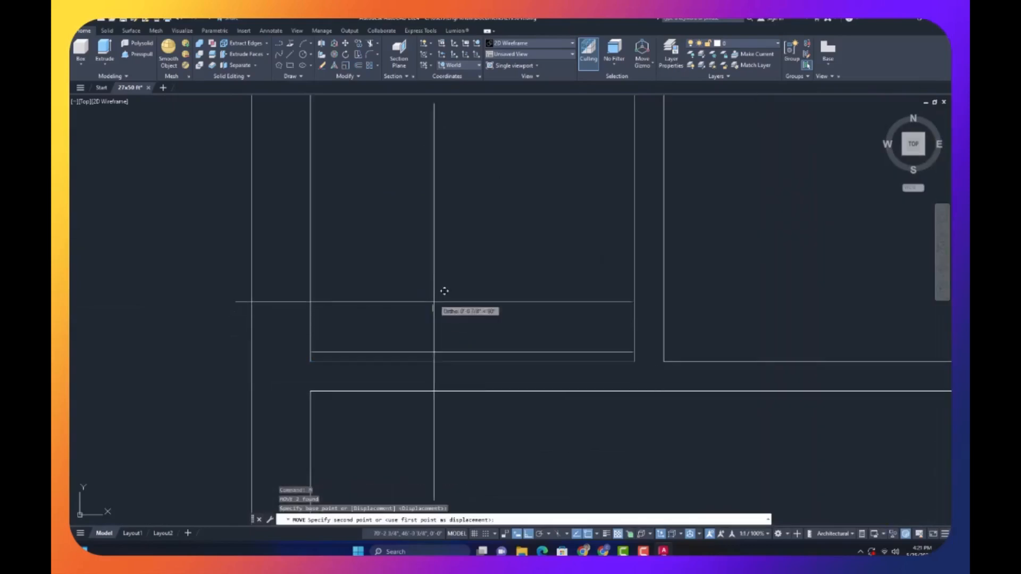
text(34.5)
key(Return)
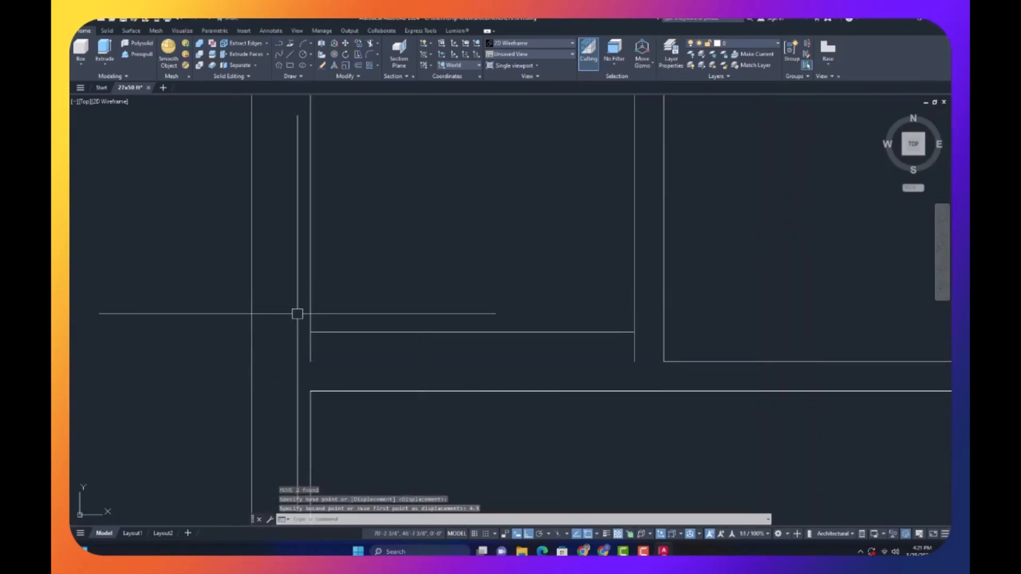
- Fillet the O.T.S. space's bottom line with its side lines into closed, square corners
key(Escape)
text(f)
key(Return)
click(310, 308)
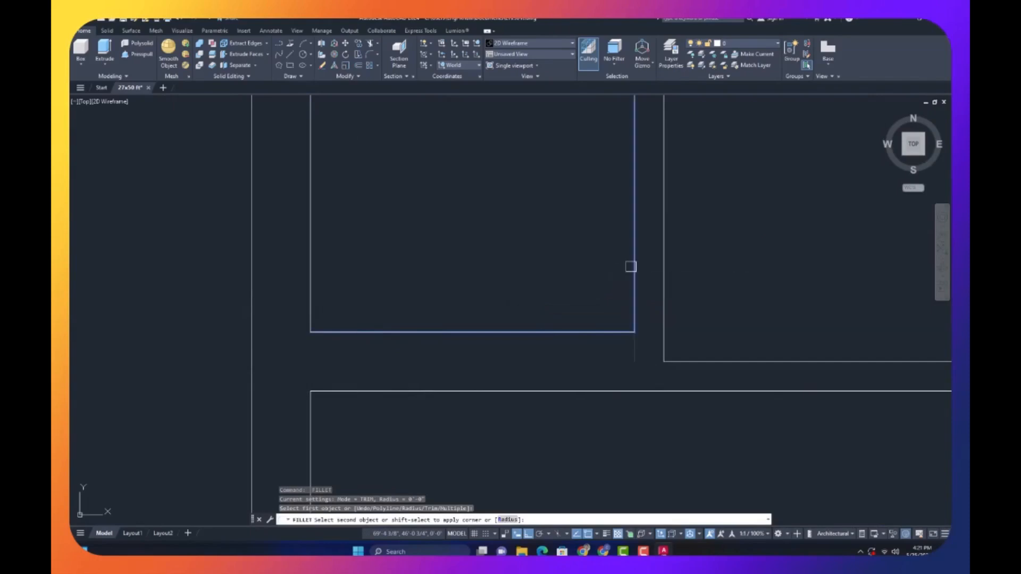
click(631, 267)
key(Escape)
- Extend the O.T.S. space's side lines up to the outer top wall line
scroll(532, 362, down, 6)
text(ex)
key(Return)
scroll(553, 276, up, 2)
click(559, 275)
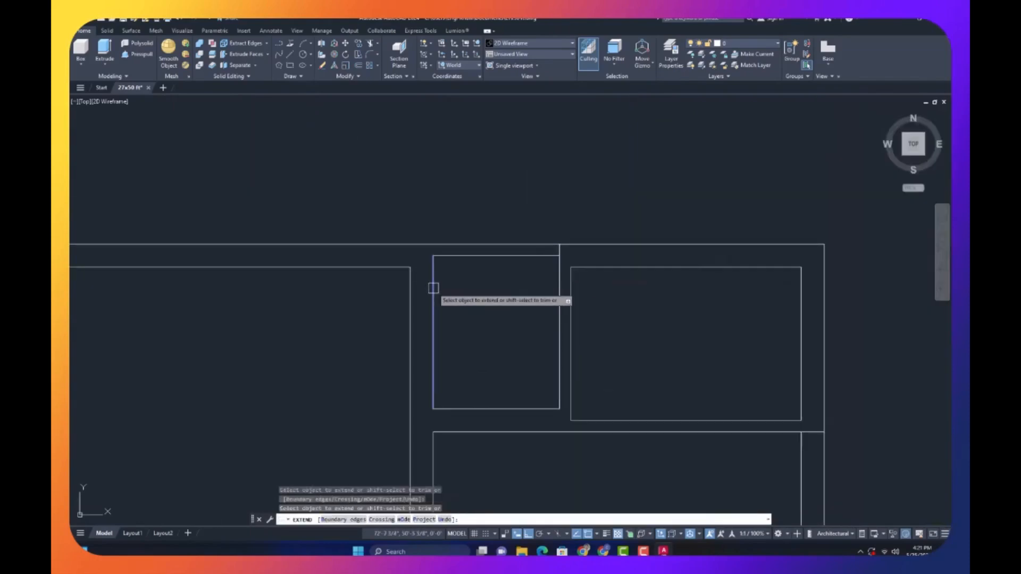
key(Escape)
- Trim the horizontal partition line's overshoot where it crosses the right outer wall
scroll(529, 358, down, 4)
scroll(445, 332, up, 2)
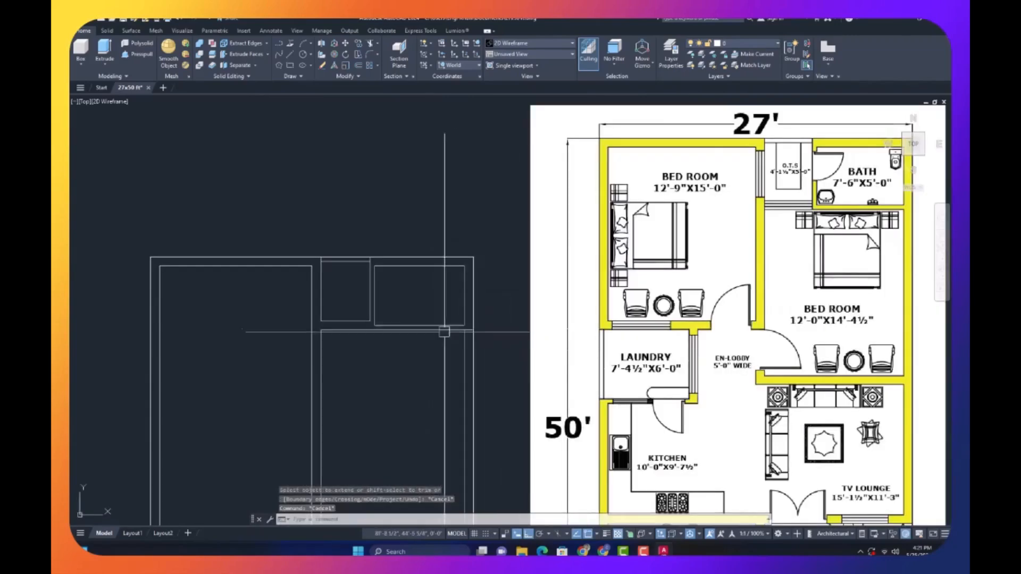
scroll(444, 332, up, 4)
text(tr)
key(Return)
key(Escape)
key(Escape)
key(Escape)
scroll(415, 310, down, 2)
- Offset the second bedroom's upper wall line downward by the room length of 14'-4½"
text(o)
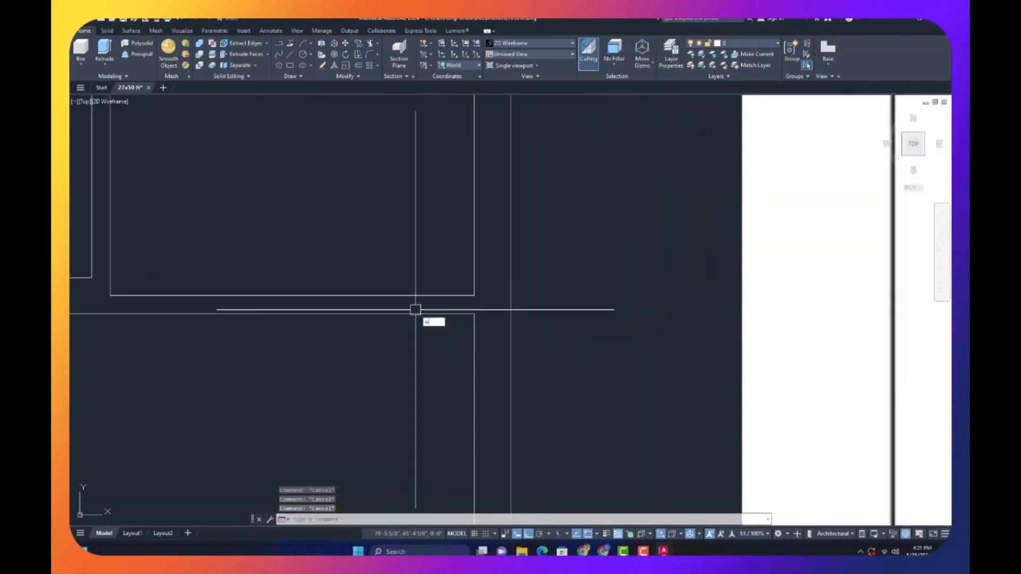
key(Return)
text(14'4)
key(Return)
click(416, 313)
click(432, 317)
key(Escape)
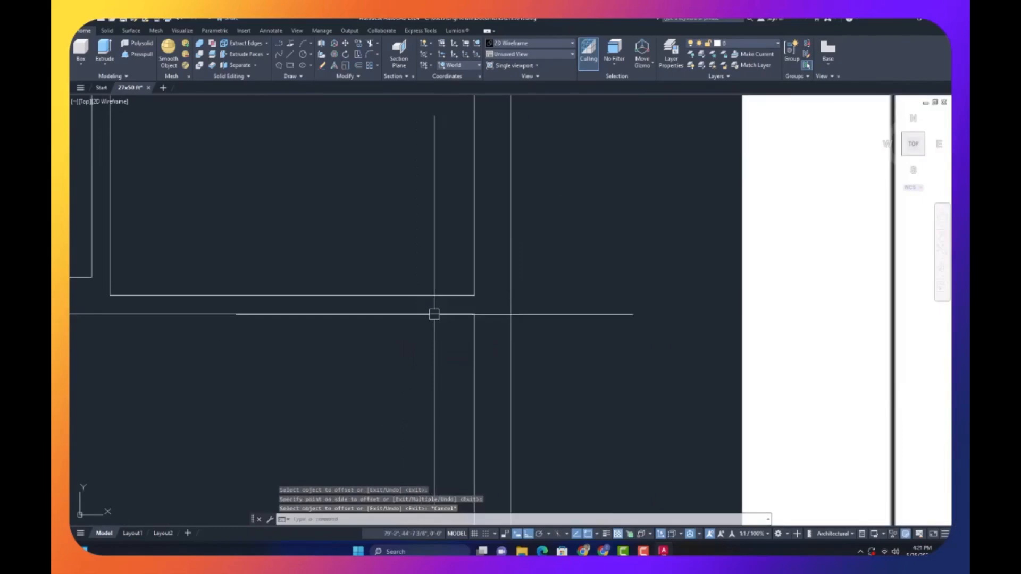
- Offset the second bedroom's lower line 9" downward to form its bottom wall
scroll(433, 314, down, 12)
key(Escape)
scroll(478, 365, up, 10)
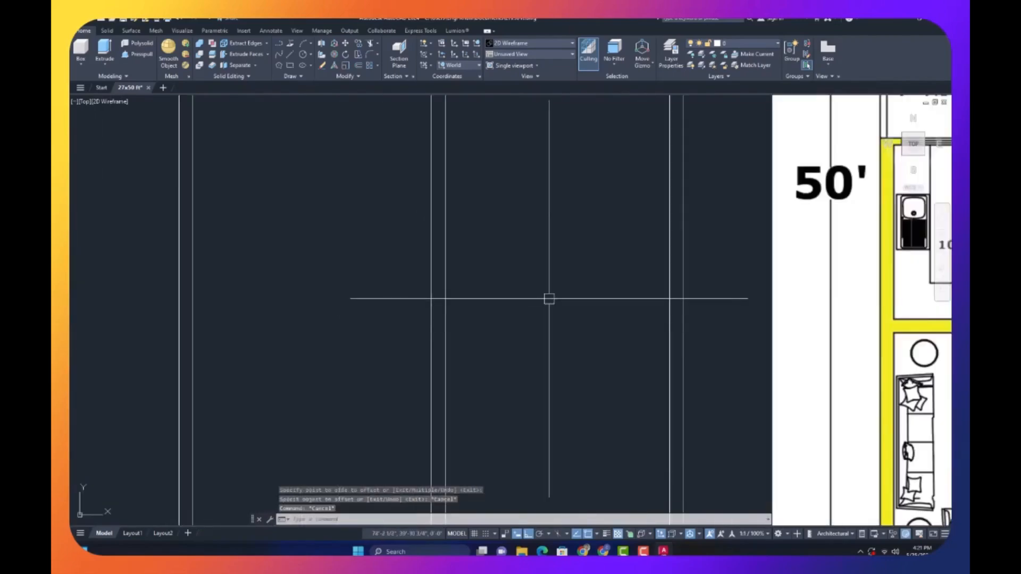
text(o)
key(Return)
click(549, 299)
click(532, 319)
- Trim the vertical wall lines where the second bedroom's bottom wall meets them
scroll(669, 310, up, 5)
click(674, 306)
scroll(513, 306, down, 8)
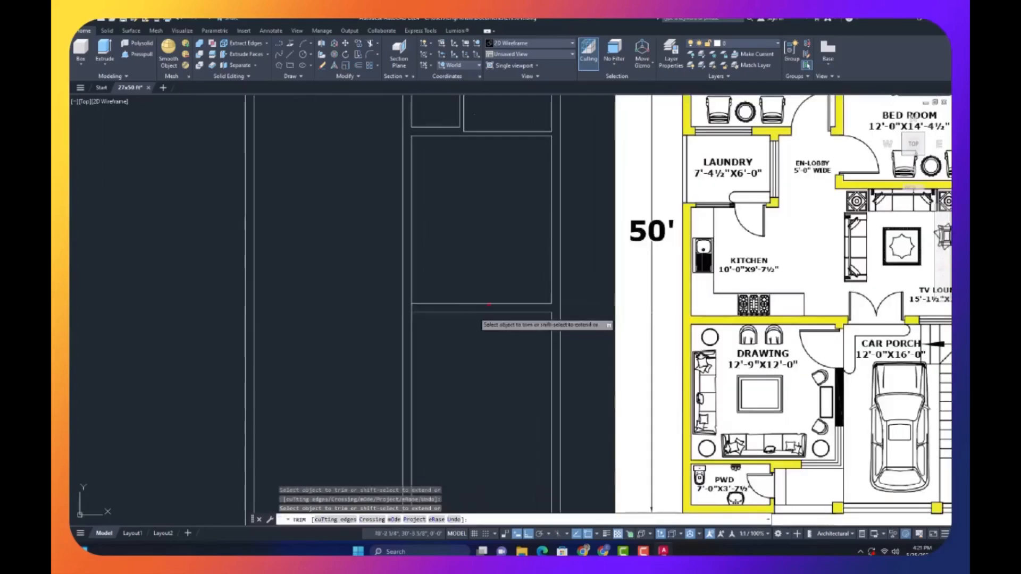
scroll(413, 305, up, 12)
click(406, 305)
key(Escape)
- Check the first bedroom's width with an aligned dimension on its top wall line
scroll(436, 330, down, 14)
scroll(406, 333, up, 4)
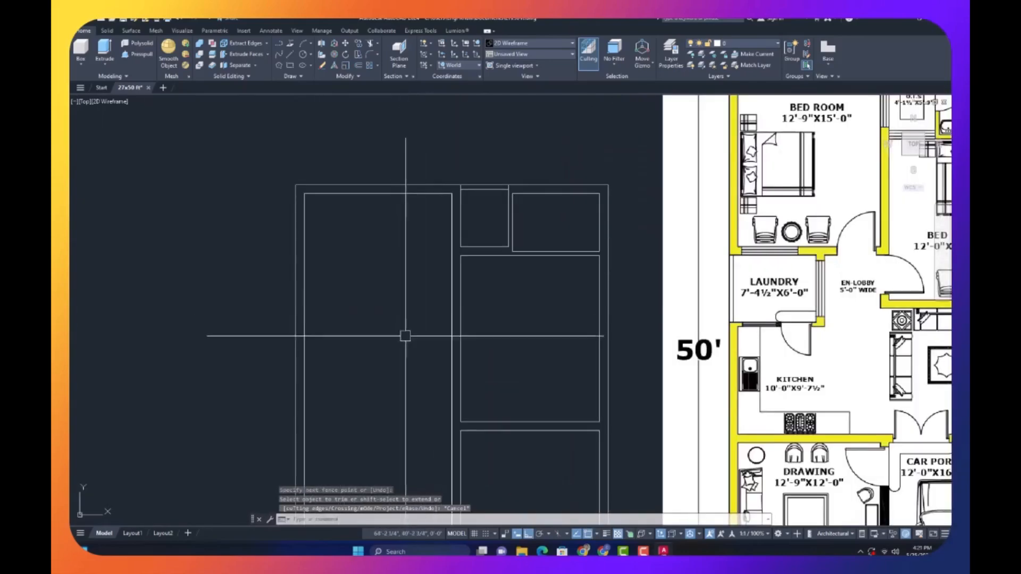
scroll(535, 331, down, 5)
scroll(618, 260, up, 3)
scroll(619, 261, up, 4)
key(Escape)
scroll(618, 255, down, 7)
scroll(607, 224, up, 10)
scroll(505, 234, down, 8)
text(dal)
key(Return)
key(Return)
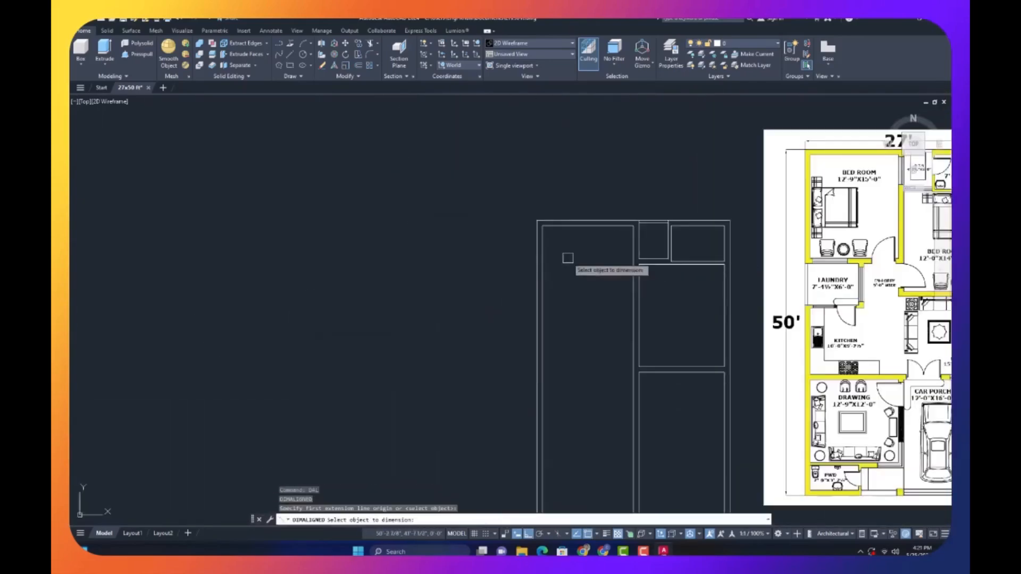
scroll(583, 240, up, 2)
click(583, 218)
key(Escape)
key(Escape)
- Offset the first bedroom's inner top wall line 15' downward to set the room length
scroll(535, 222, up, 2)
text(o)
key(Return)
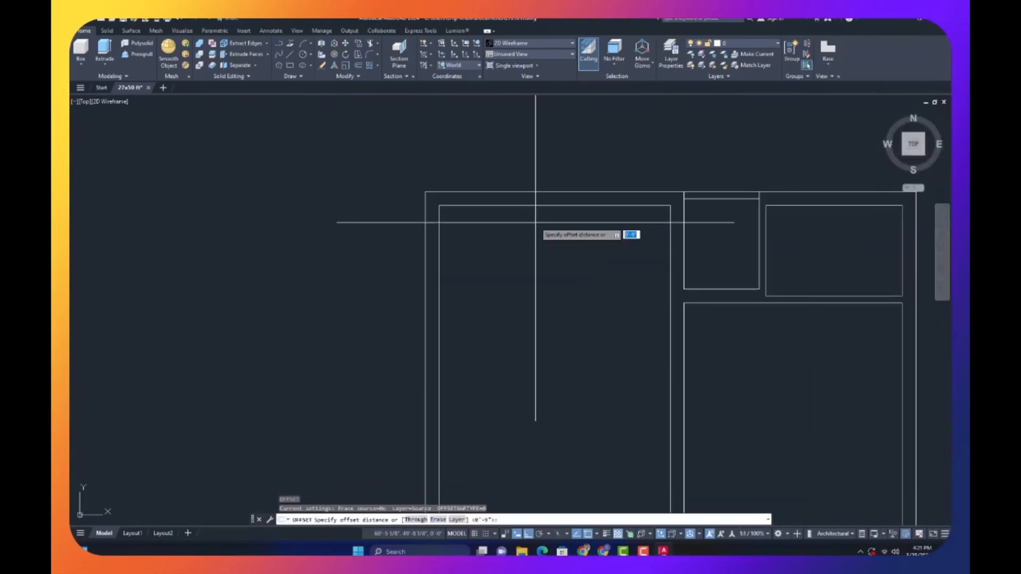
text(15')
key(Return)
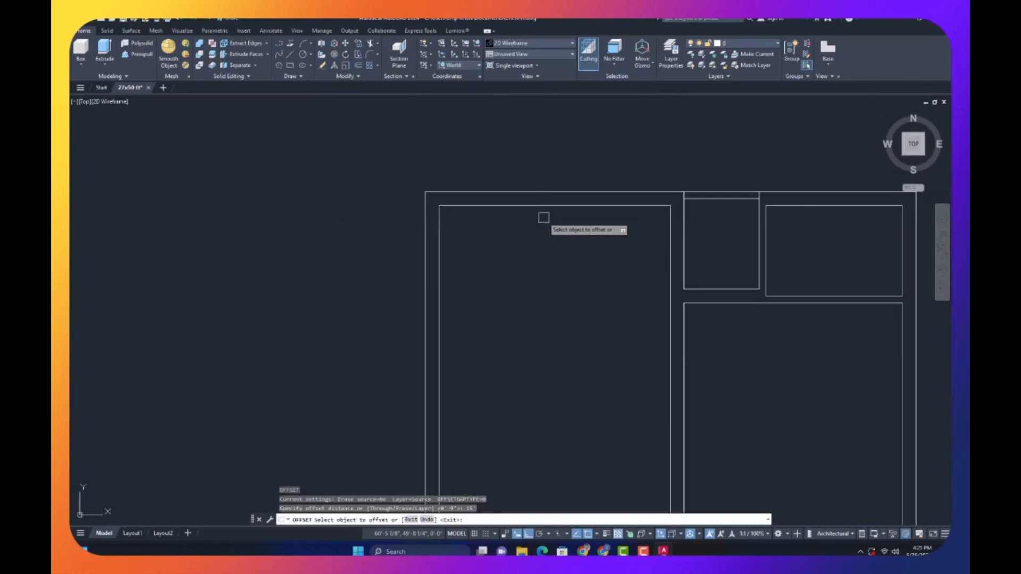
click(546, 206)
click(553, 253)
key(Escape)
- Offset the first bedroom's lower line 9" downward to form its bottom wall
scroll(533, 234, down, 6)
key(Return)
text(9)
key(Return)
scroll(539, 298, up, 1)
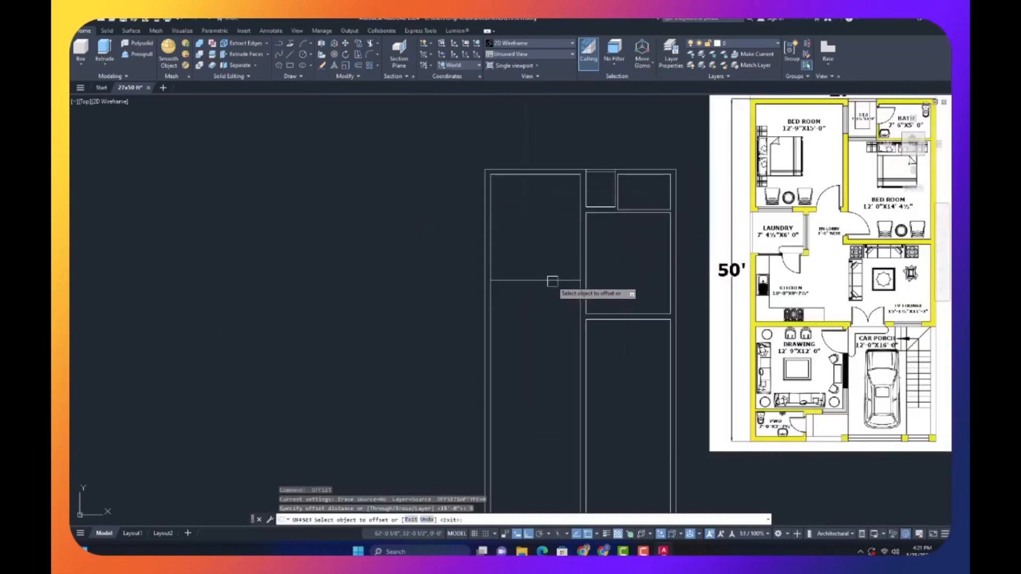
click(551, 282)
click(537, 300)
key(Escape)
- Trim the left inner wall line between the two lines of the first bedroom's bottom wall
scroll(572, 290, up, 1)
text(tr)
key(Return)
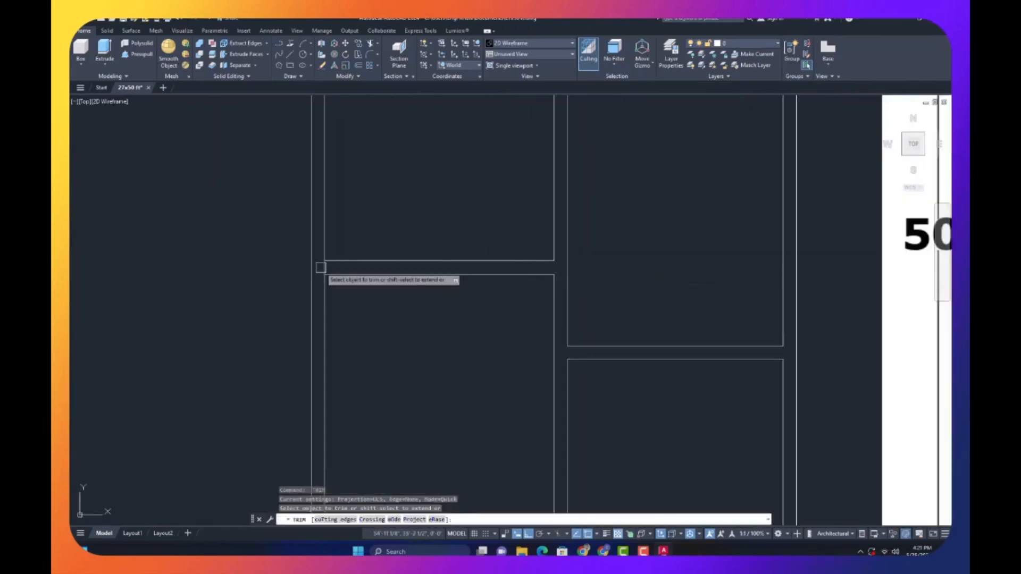
click(323, 268)
key(Escape)
scroll(333, 259, up, 1)
- Fillet the lobby's right vertical wall line to the second bedroom's lower wall line and erase the leftover vertical line below
scroll(319, 289, down, 4)
text(f)
key(Return)
scroll(387, 316, up, 4)
scroll(292, 243, up, 4)
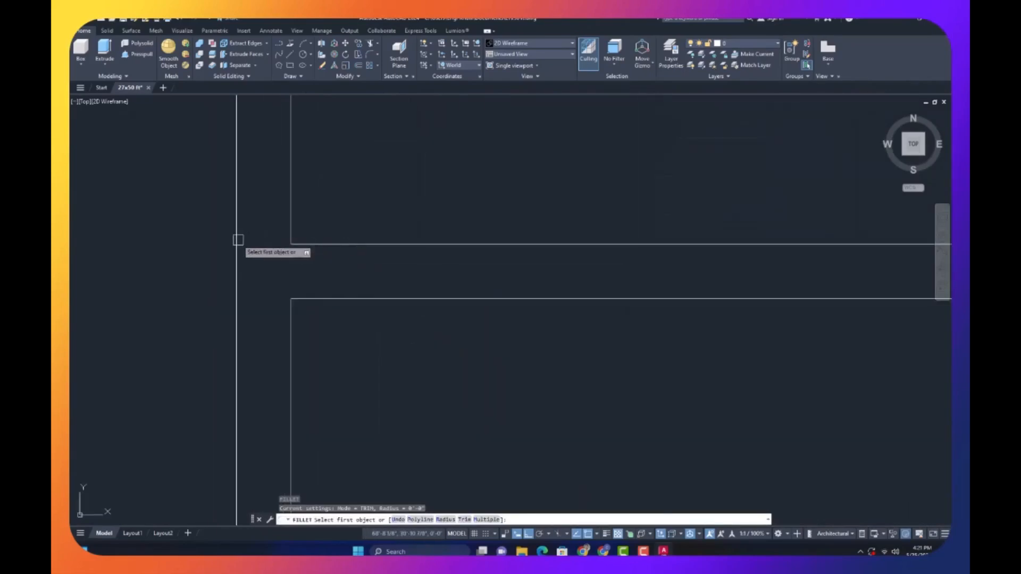
click(238, 240)
click(347, 301)
click(344, 320)
click(238, 360)
text(e)
key(Return)
scroll(455, 340, down, 12)
scroll(410, 320, up, 5)
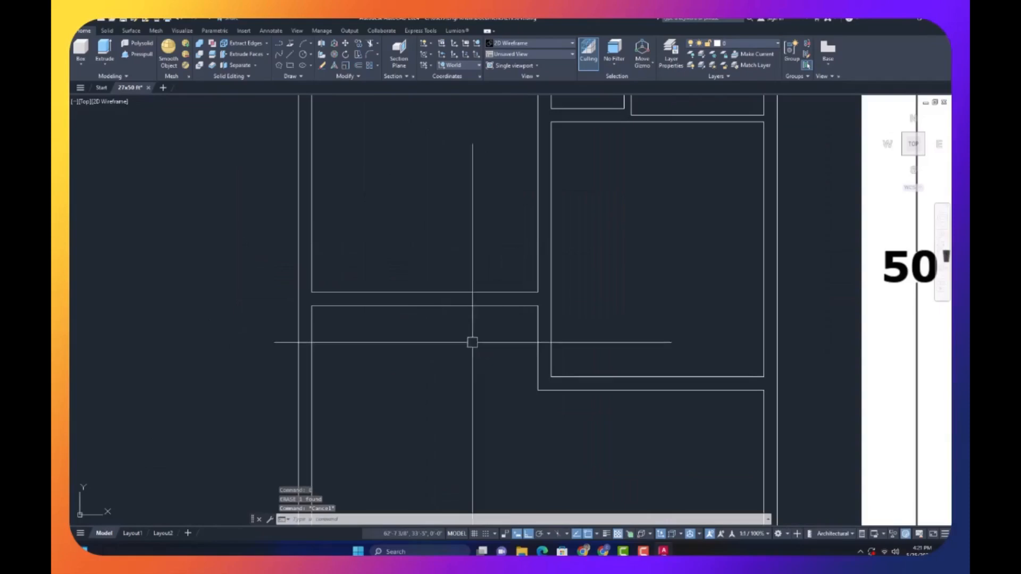
- Offset the lobby's right wall line 5' to the left, and offset the new line another 9" to form the laundry partition
text(o)
key(Return)
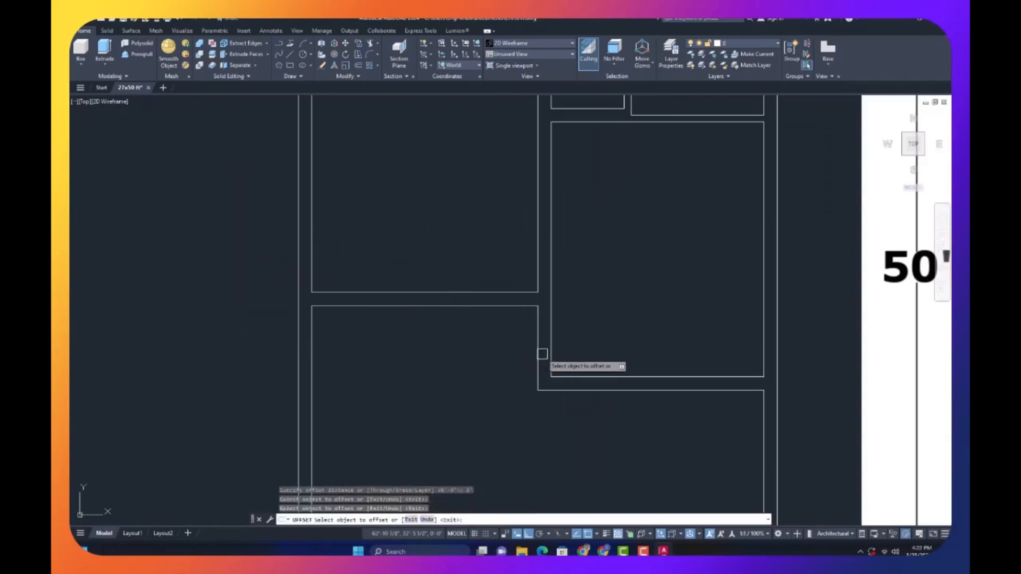
click(540, 352)
click(500, 347)
key(Escape)
key(Return)
text(9)
key(Return)
click(449, 338)
click(417, 334)
key(Escape)
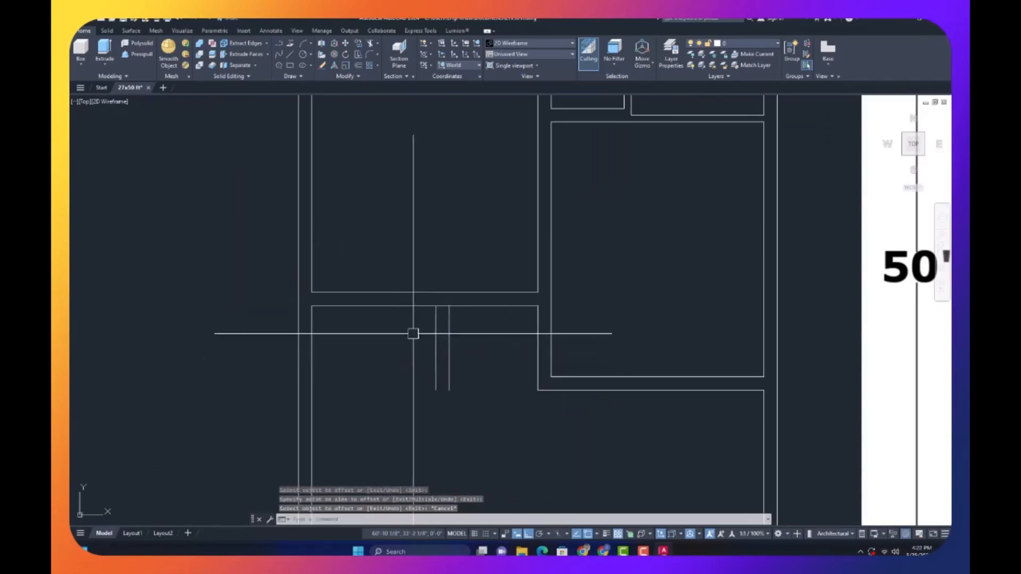
- Trim the horizontal wall line between the laundry partition's two vertical lines
scroll(441, 311, up, 8)
text(tr)
click(446, 294)
click(442, 244)
key(Escape)
- Check the laundry's width with an aligned dimension on its top wall line
scroll(426, 300, down, 12)
scroll(404, 305, up, 5)
text(dal)
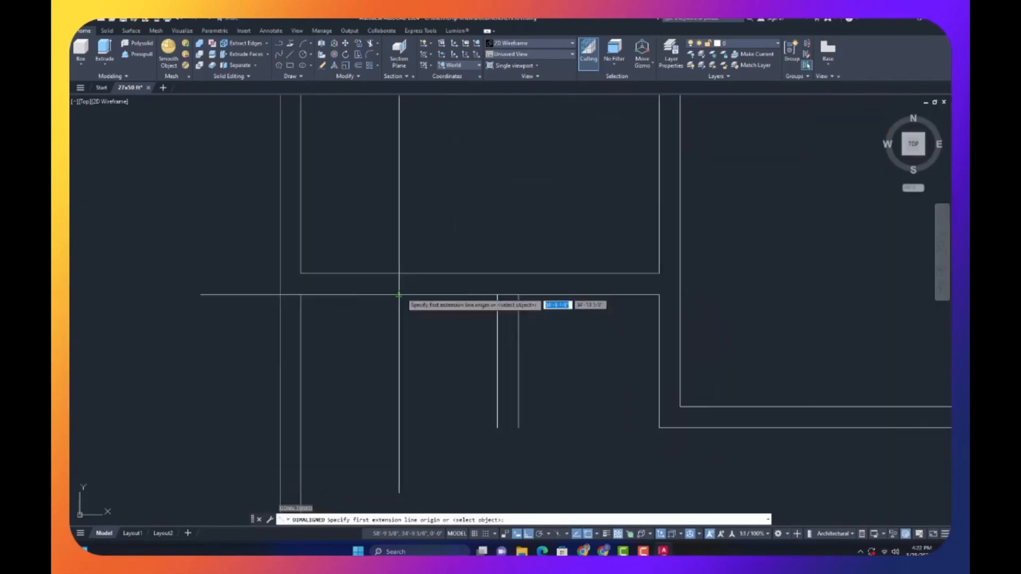
key(Escape)
scroll(415, 296, down, 4)
- Offset the laundry's top wall line 6' downward, and offset the new line 4.5" below it as the bottom wall
text(o)
key(Return)
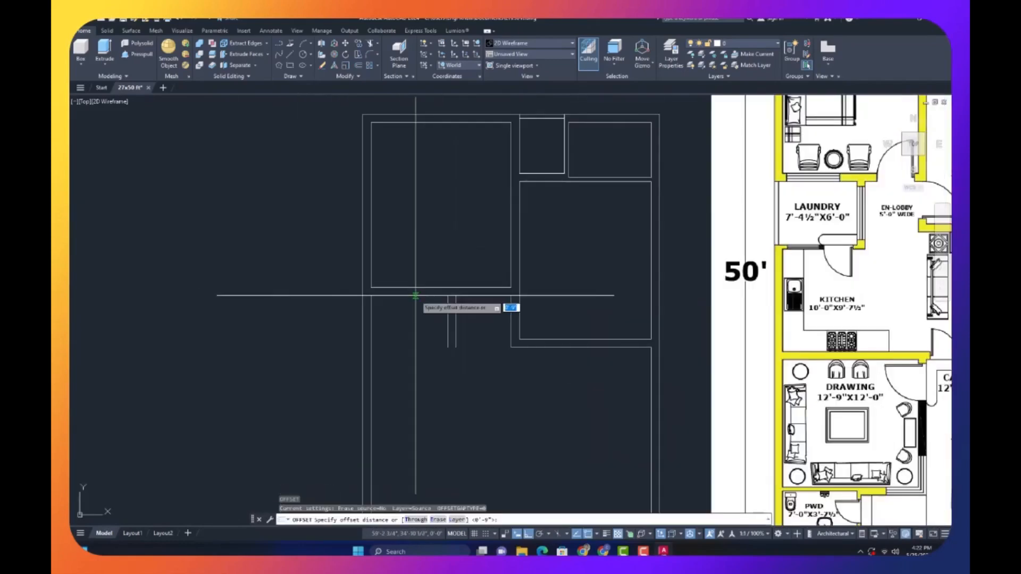
text(6')
key(Return)
click(414, 295)
click(408, 347)
key(Escape)
key(Return)
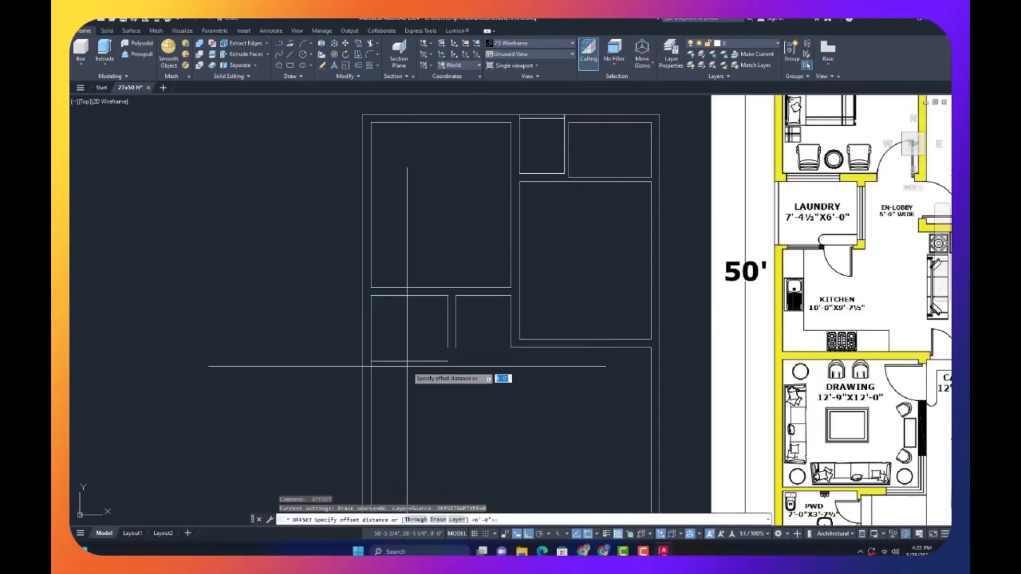
click(408, 364)
click(391, 389)
key(Escape)
- Fillet the laundry's inner and outer bottom lines to the matching right partition lines, closing the corner
scroll(437, 357, up, 8)
text(f)
key(Return)
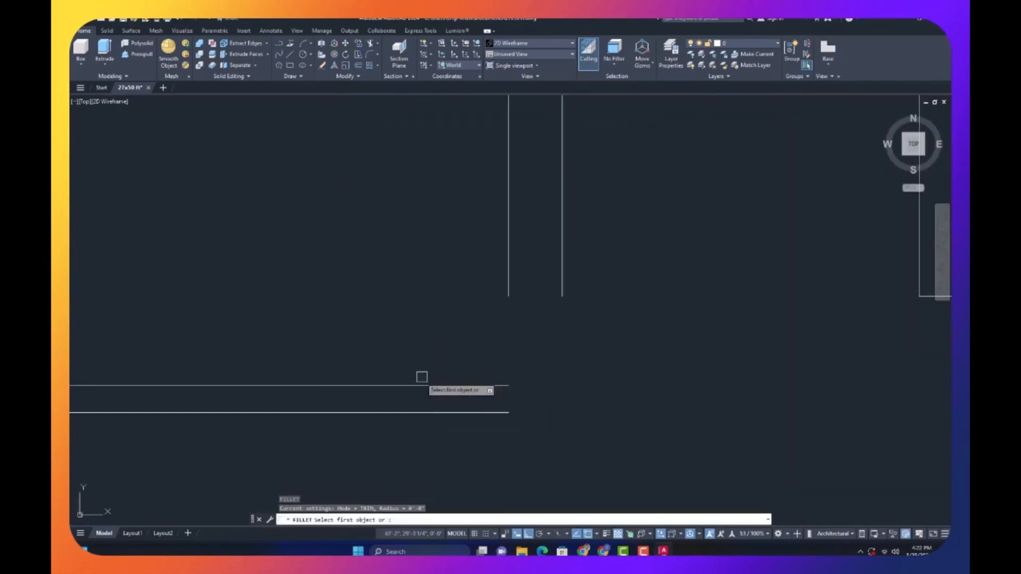
click(419, 384)
click(505, 287)
key(Return)
click(563, 272)
click(448, 412)
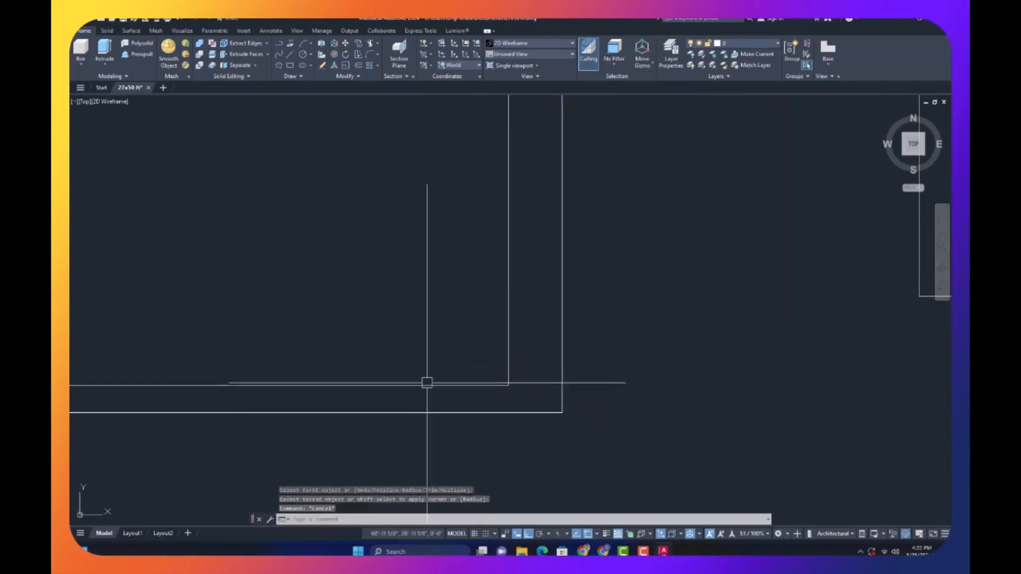
- Trim the left inner wall line between the laundry's two bottom wall lines
scroll(426, 383, down, 5)
text(tr)
key(Return)
scroll(300, 388, up, 5)
click(292, 374)
key(Escape)
- Move the laundry's left inner wall line 4.5" to the left to thin the outer wall
click(291, 324)
text(m)
key(Return)
click(291, 358)
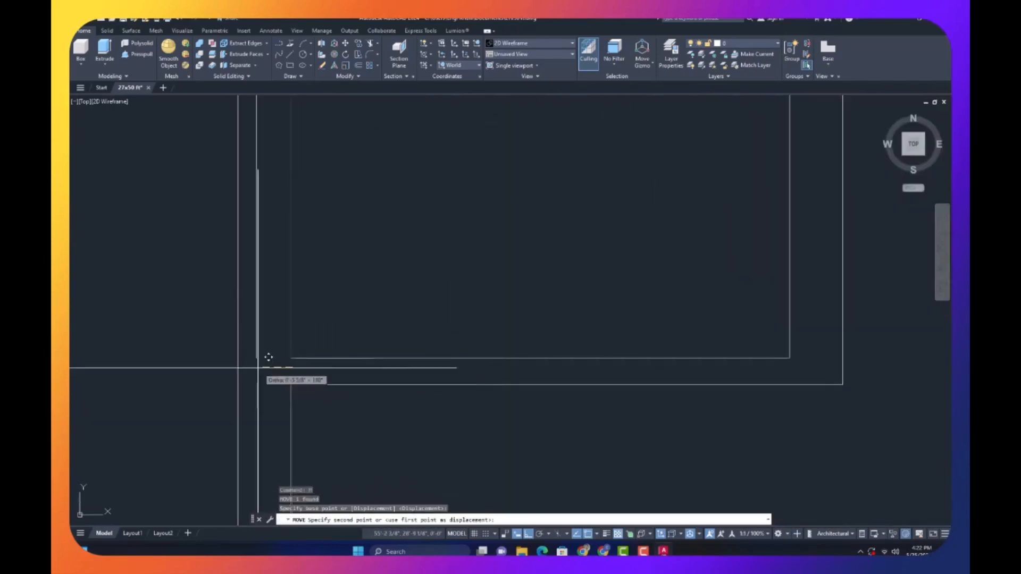
text(4.5)
key(Return)
key(Escape)
- Extend the laundry's top and bottom wall lines to the outer left wall
text(e)
key(Return)
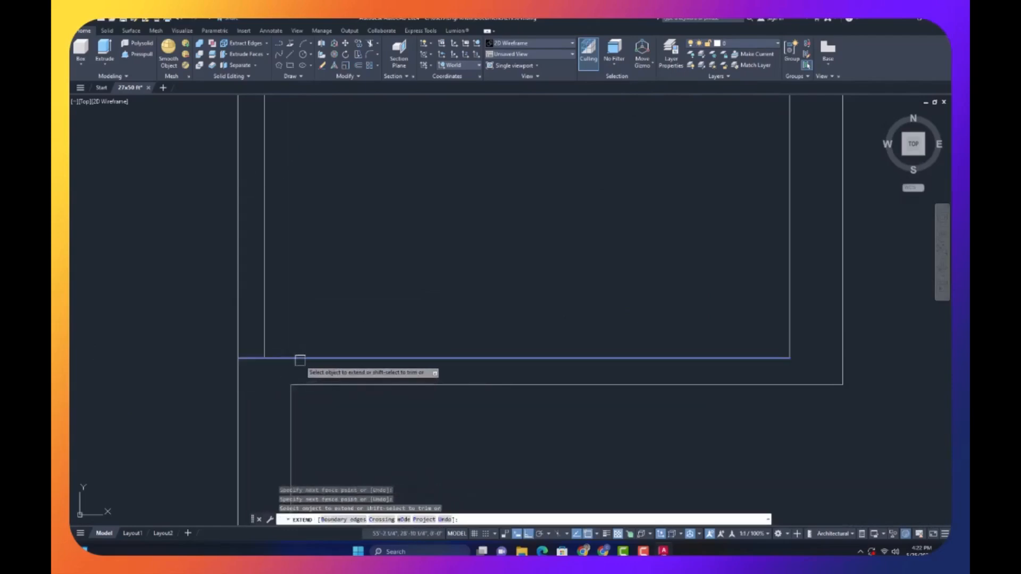
scroll(299, 360, down, 5)
key(Escape)
key(Escape)
key(Escape)
scroll(338, 378, up, 5)
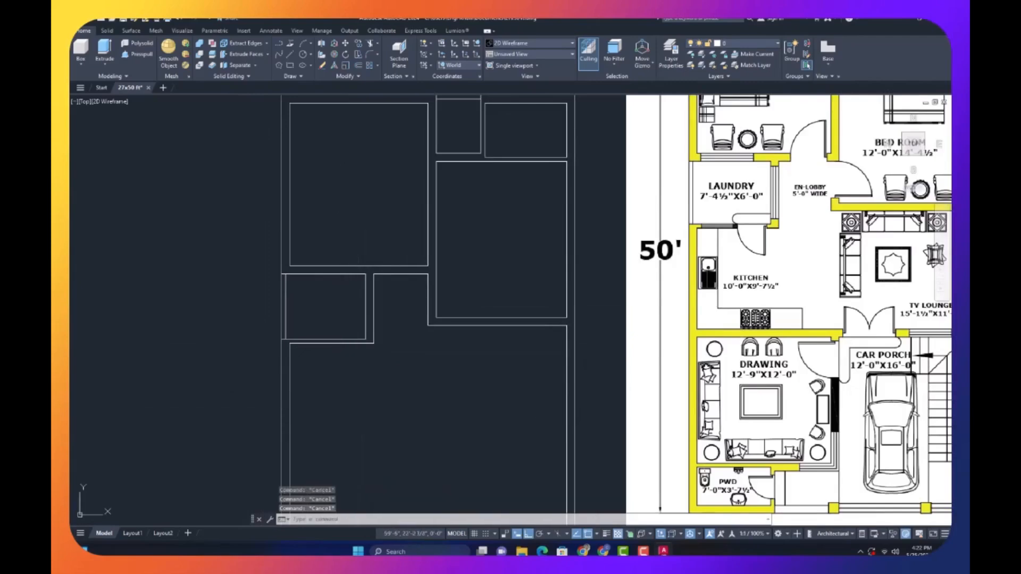
- Offset the kitchen's top wall line 9'7.5" downward, and offset the new line another 9" for the bottom wall
text(o)
key(Return)
text(9'7.5)
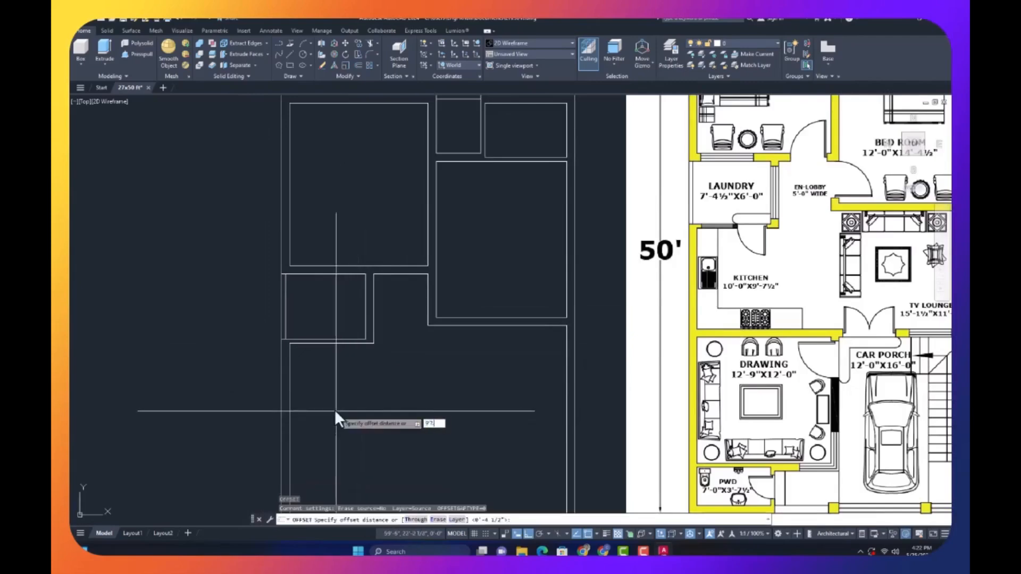
key(Return)
scroll(340, 353, up, 3)
scroll(367, 347, down, 4)
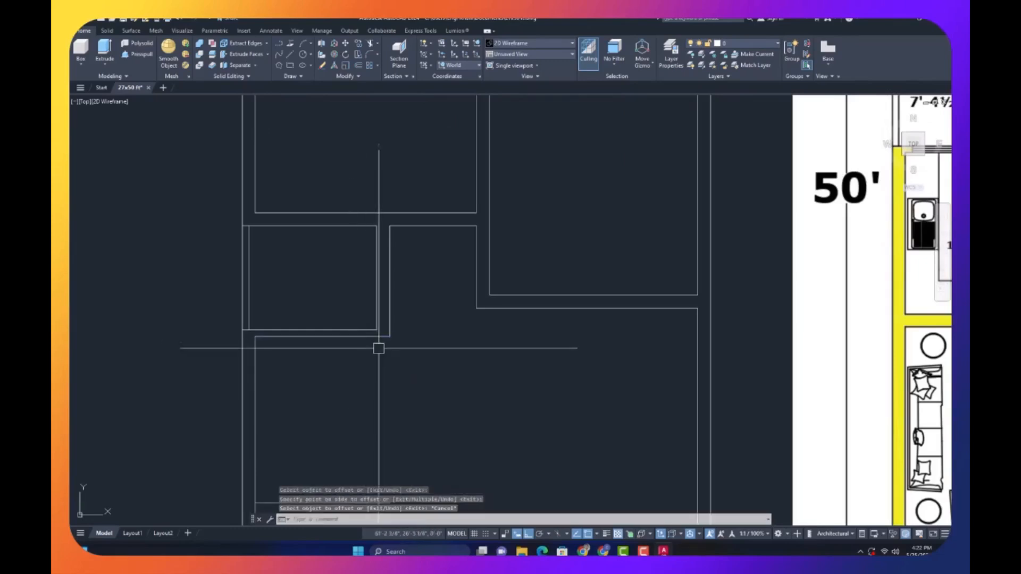
click(372, 352)
click(372, 376)
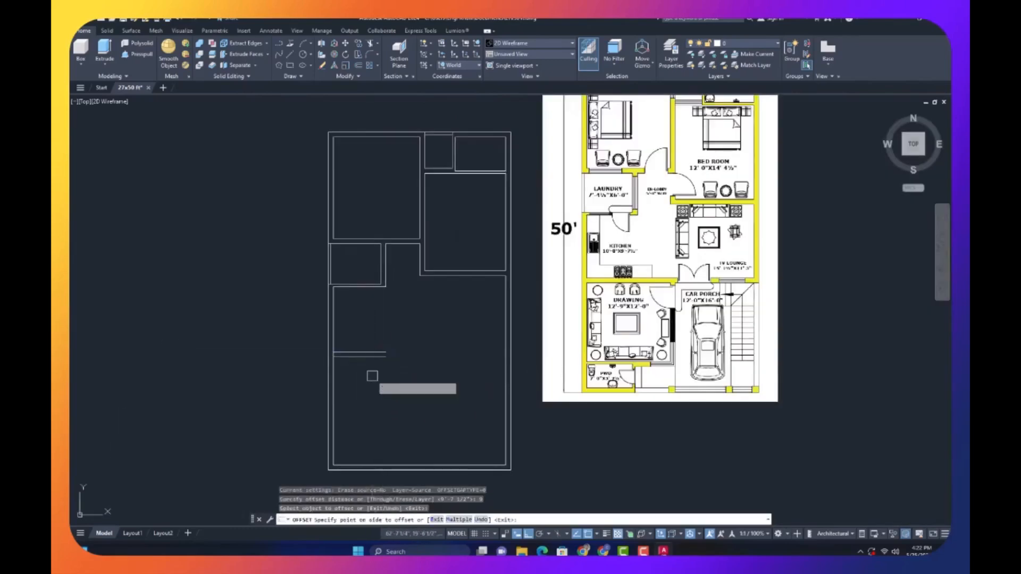
key(Escape)
- Extend both lines of the kitchen's bottom wall to the right inner wall line
text(ex)
key(Return)
click(386, 336)
click(383, 363)
key(Escape)
- Trim the right inner wall line between the two lines of the kitchen's bottom wall
text(r)
key(Return)
scroll(512, 362, up, 6)
click(429, 282)
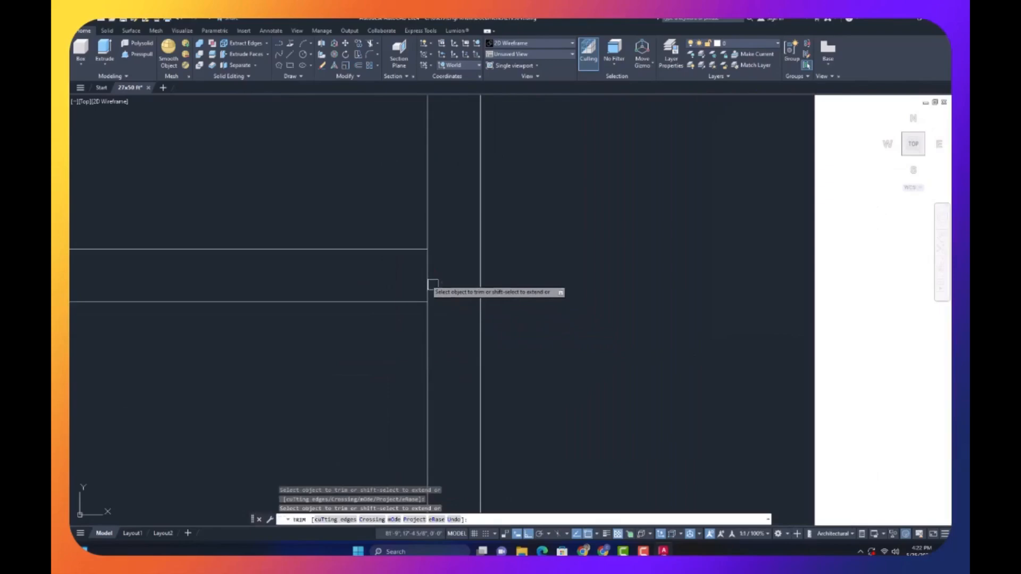
key(Escape)
- Check the TV lounge's length with an aligned dimension on its right wall line
text(dal)
key(Return)
key(Return)
click(445, 290)
scroll(481, 290, down, 5)
key(Escape)
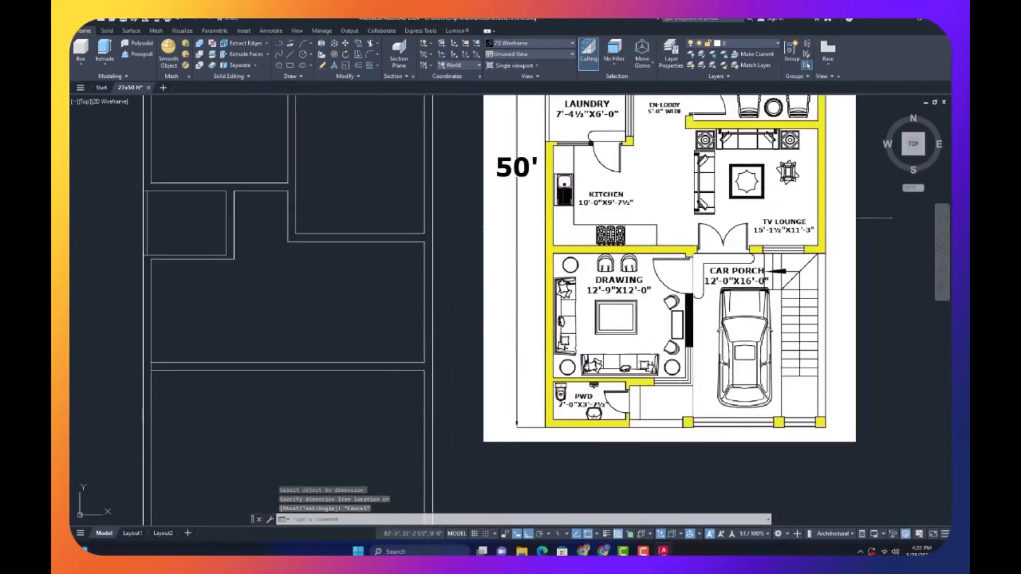
- Trim the left inner wall line between the two lines of the kitchen's bottom wall
scroll(529, 246, up, 8)
scroll(429, 392, down, 2)
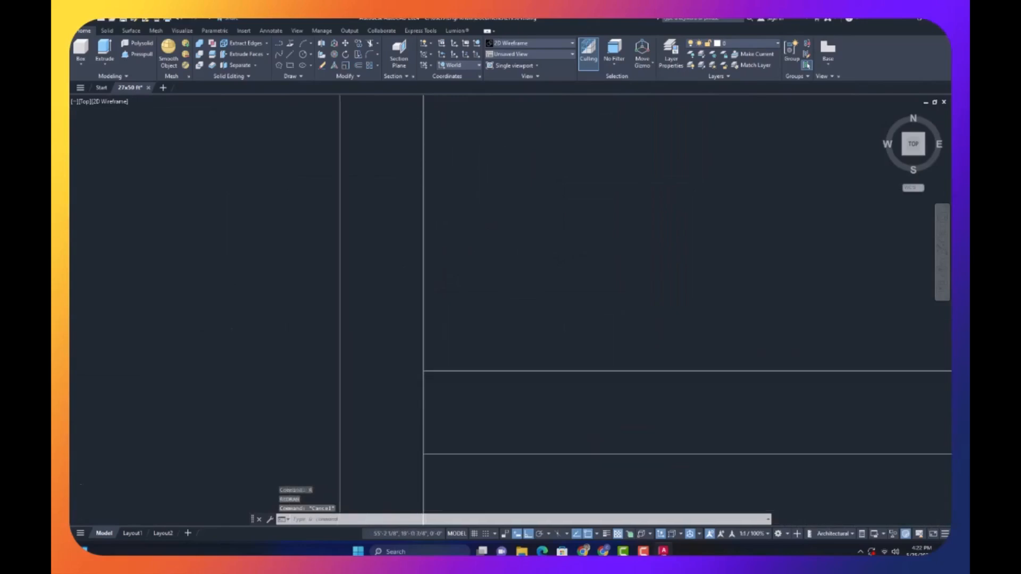
text(tr)
key(Return)
key(Escape)
key(Escape)
key(Escape)
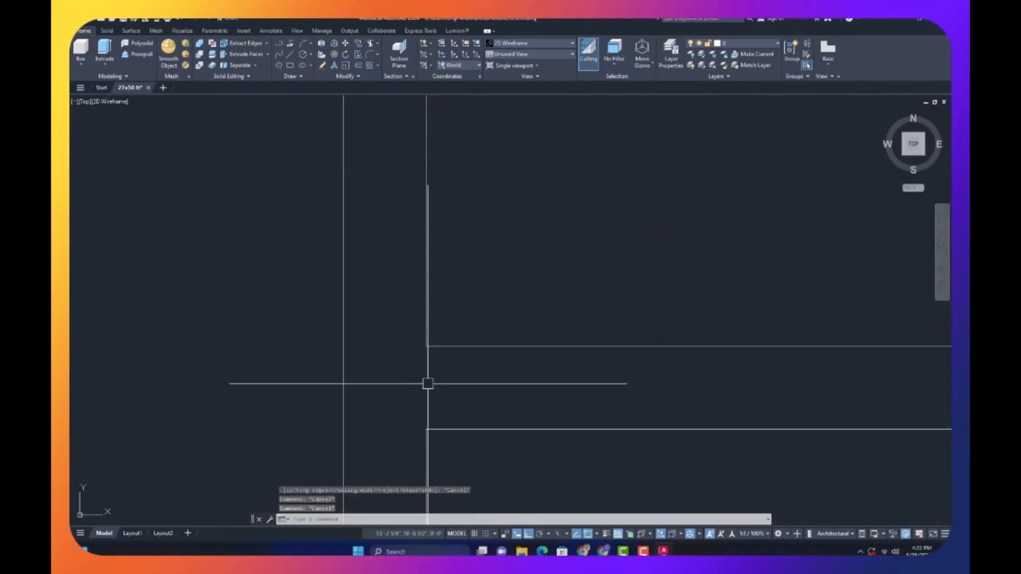
- Offset the bottom inner wall line 3'7.5" upward, and offset the new line another 4.5" for the powder room's top wall
scroll(424, 348, down, 2)
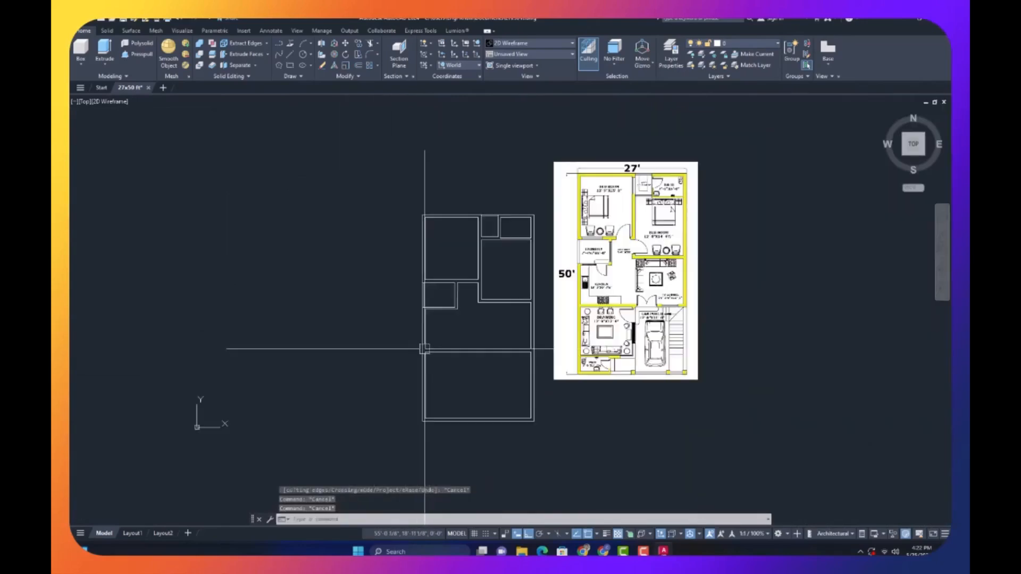
scroll(564, 367, up, 6)
scroll(564, 367, down, 4)
scroll(493, 414, up, 6)
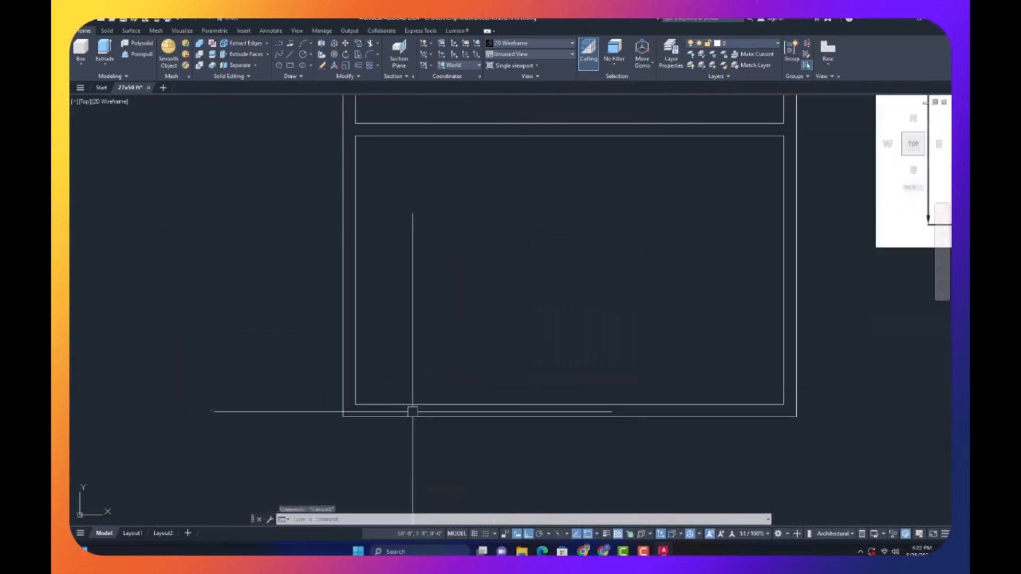
text(o)
key(Return)
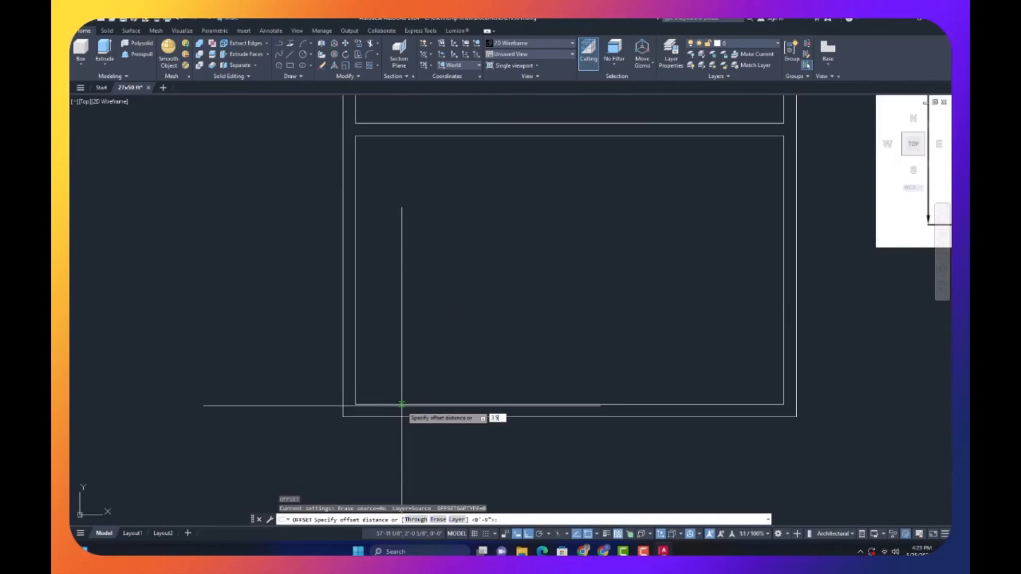
text(3'7.5)
key(Return)
click(402, 406)
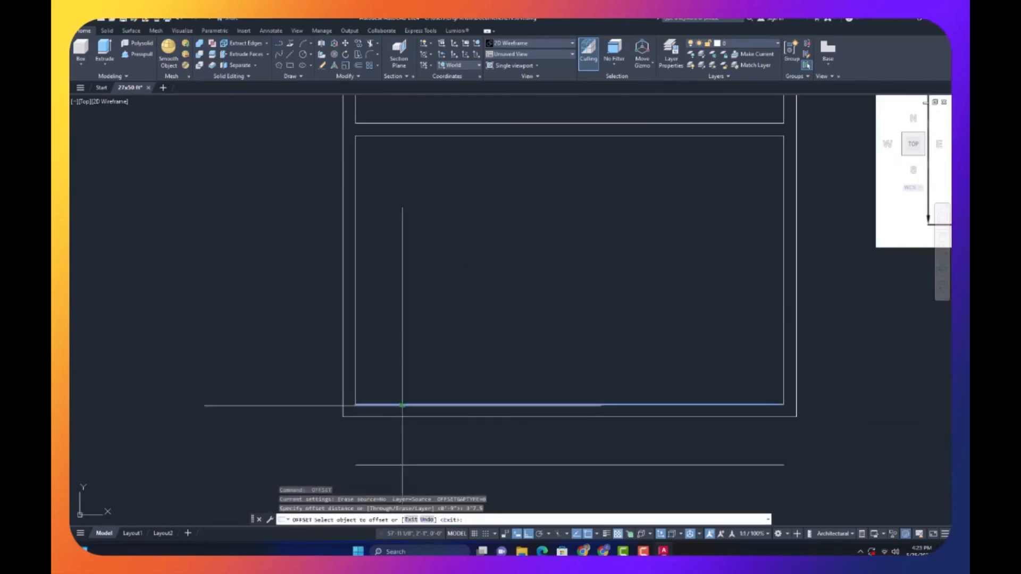
click(414, 293)
key(Return)
key(Return)
text(5)
key(Return)
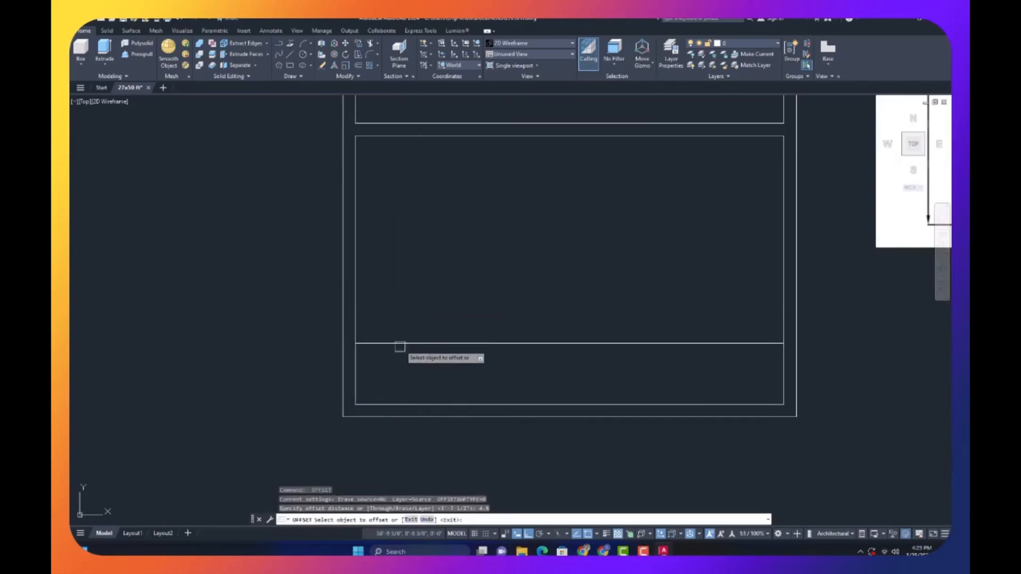
click(401, 344)
click(398, 317)
key(Return)
- Trim the left inner wall line between the two lines of the powder room's top wall
scroll(358, 338, up, 12)
text(tr)
key(Return)
key(Escape)
scroll(319, 376, down, 10)
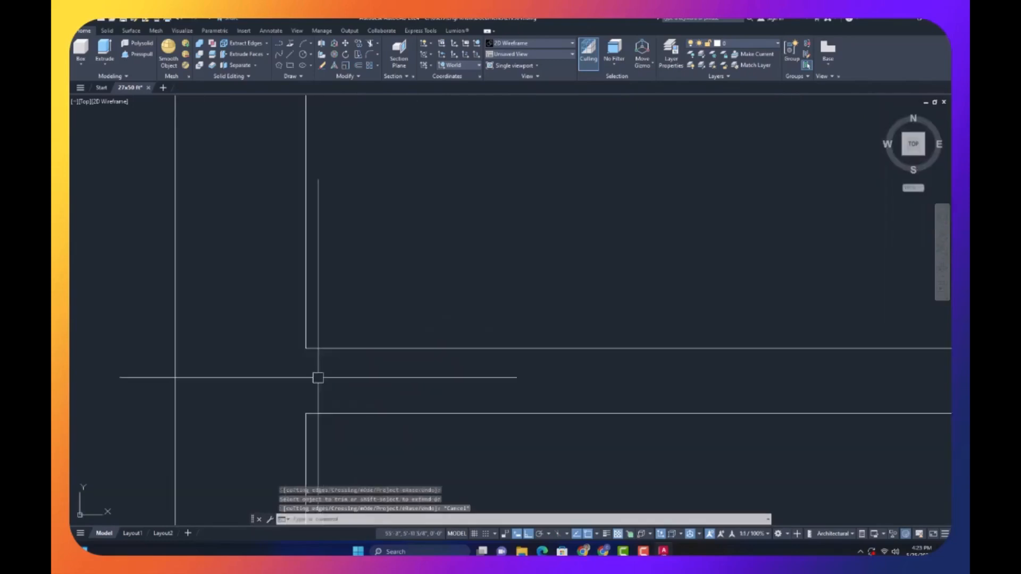
scroll(464, 324, up, 10)
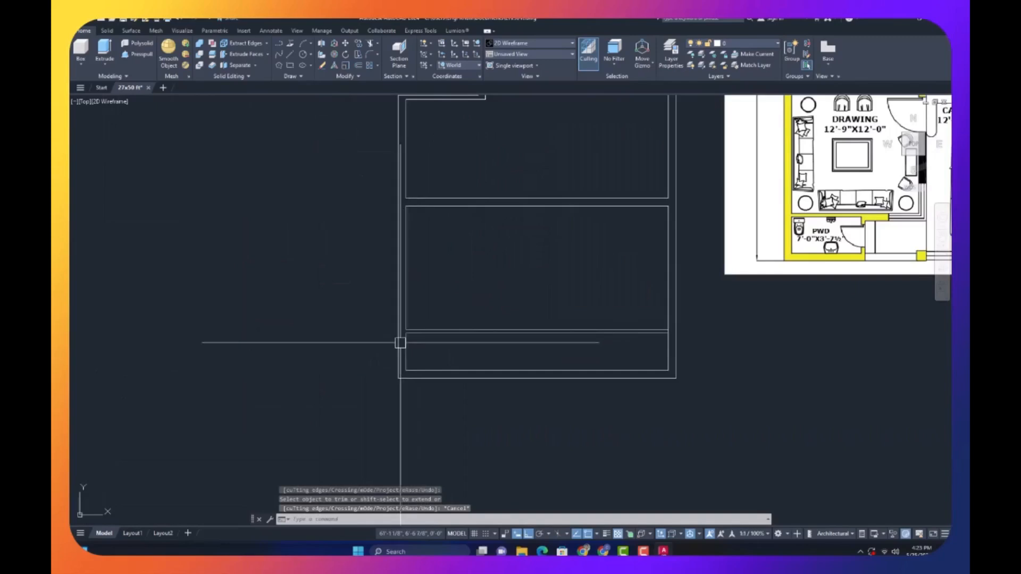
- Offset the powder room's left inner wall line 7' to the right to set its width
text(o)
key(Return)
text(7)
key(Return)
click(417, 359)
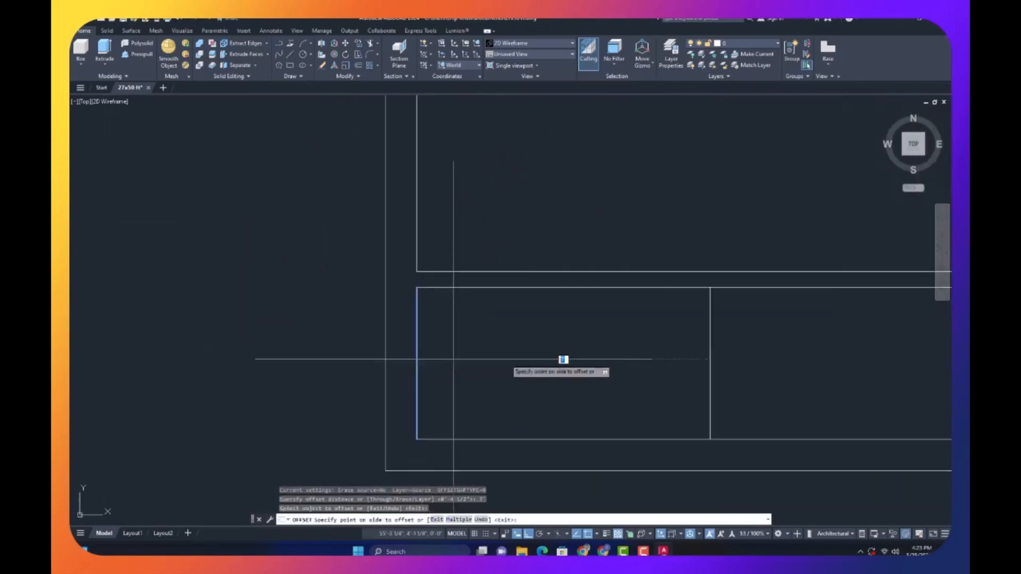
click(563, 358)
key(Escape)
- Offset the powder room's right wall line another 4.5" to the right to give the wall its thickness
scroll(457, 371, down, 4)
scroll(525, 365, up, 8)
key(Return)
scroll(526, 365, down, 2)
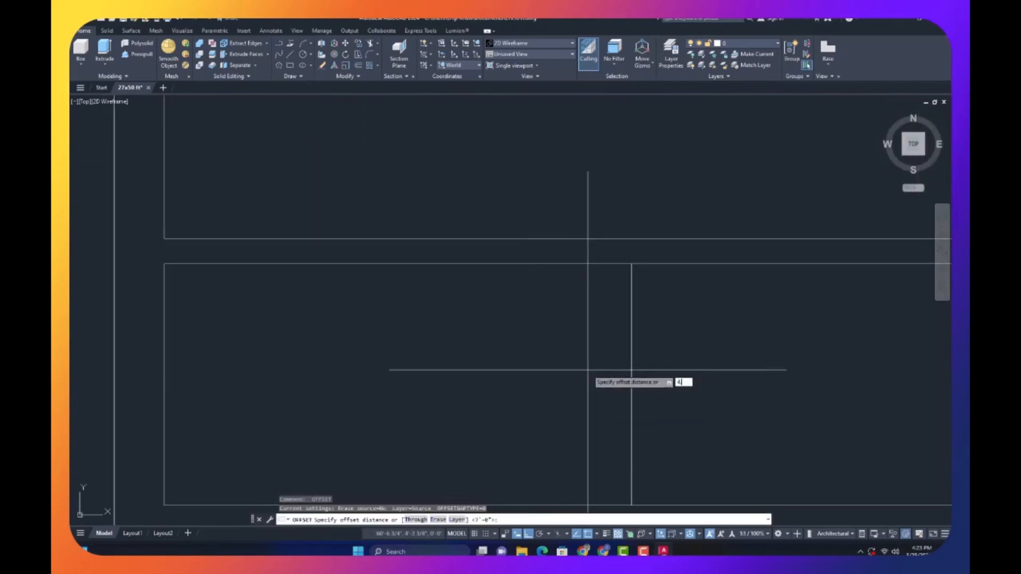
key(Return)
click(631, 328)
click(701, 291)
key(Escape)
- Trim the powder room's top and bottom wall lines between the two lines of its right wall
text(tr)
key(Return)
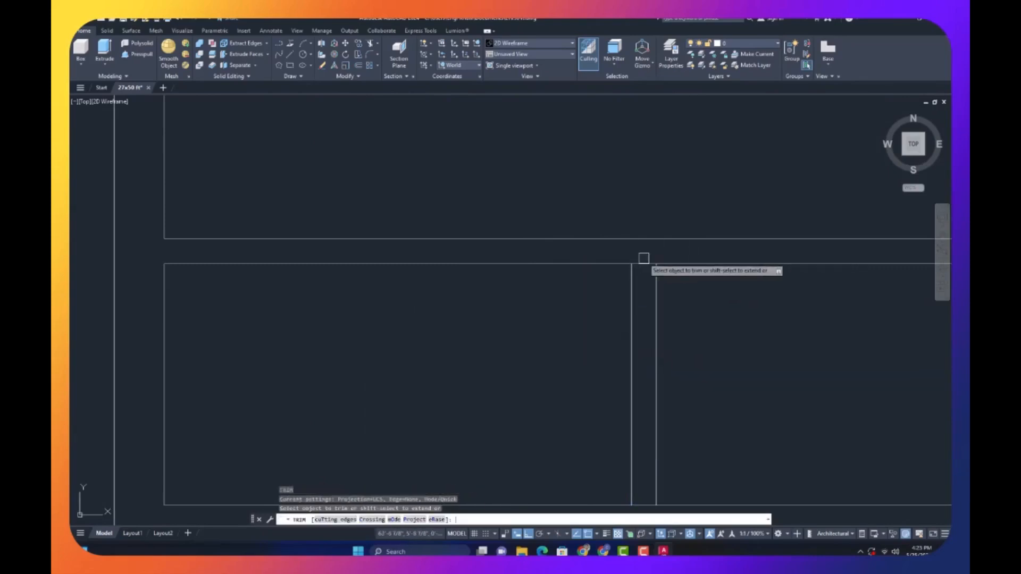
click(643, 264)
scroll(626, 292, down, 8)
scroll(628, 358, up, 8)
key(Return)
click(609, 143)
key(Escape)
scroll(518, 328, down, 8)
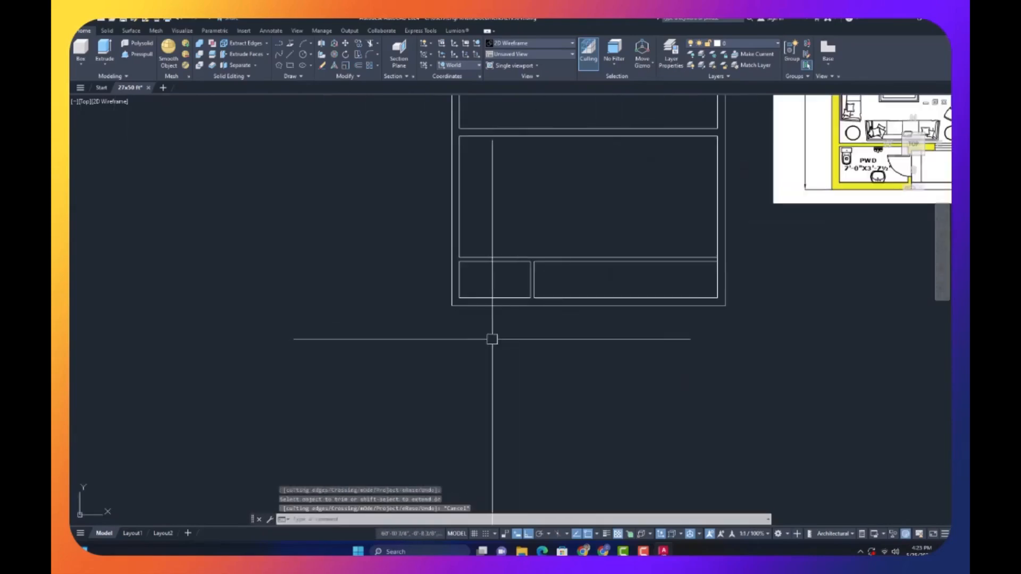
- Measure the drawing room's left wall with an aligned dimension without placing it
text(d)
key(Return)
text(dal)
key(Return)
key(Return)
click(460, 222)
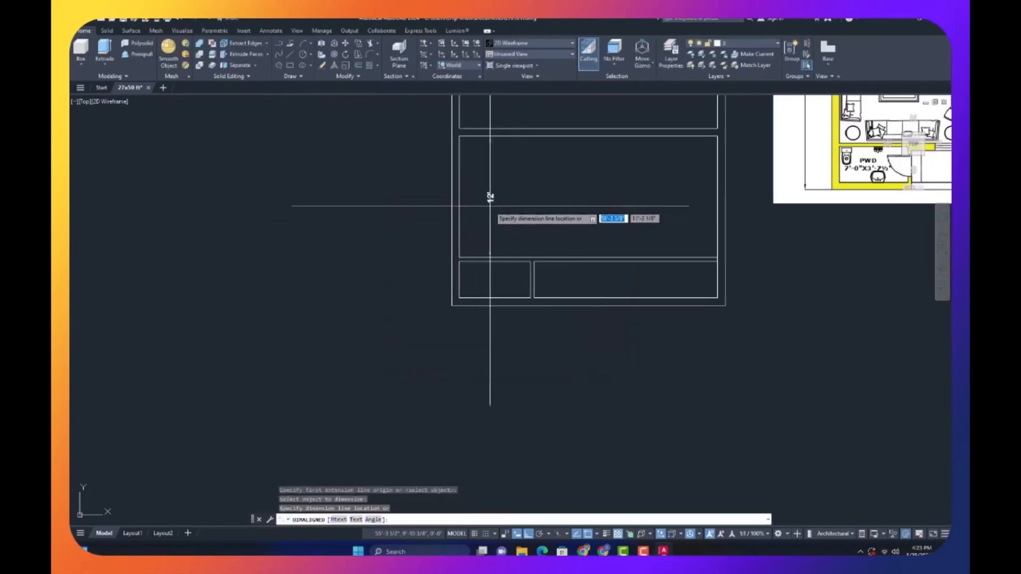
key(Escape)
scroll(446, 247, down, 3)
scroll(638, 176, up, 3)
scroll(396, 338, down, 3)
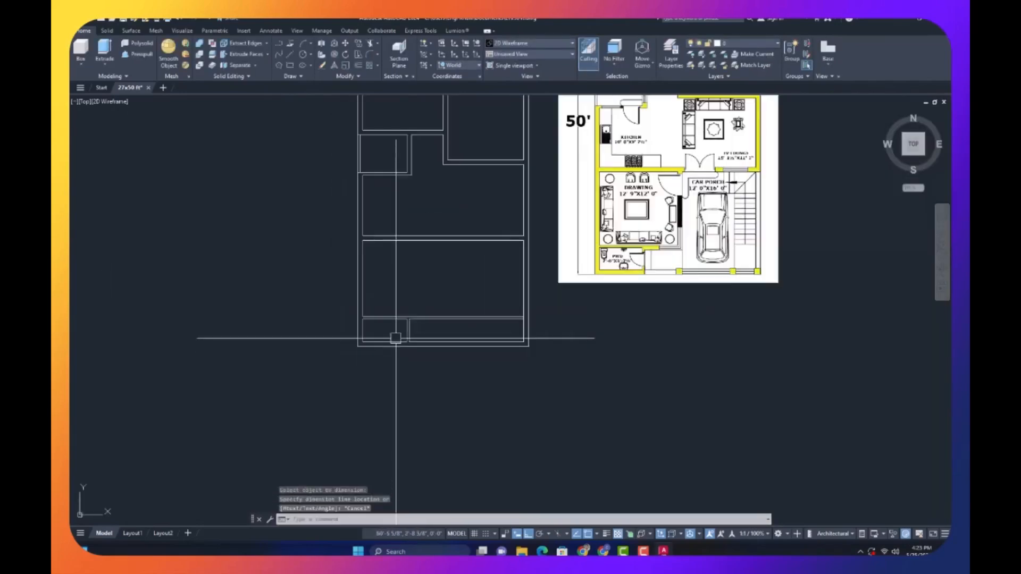
- Offset the drawing room's left inner wall line 12'9" to the right, and offset the new line another 9"
scroll(388, 325, up, 3)
text(o)
key(Return)
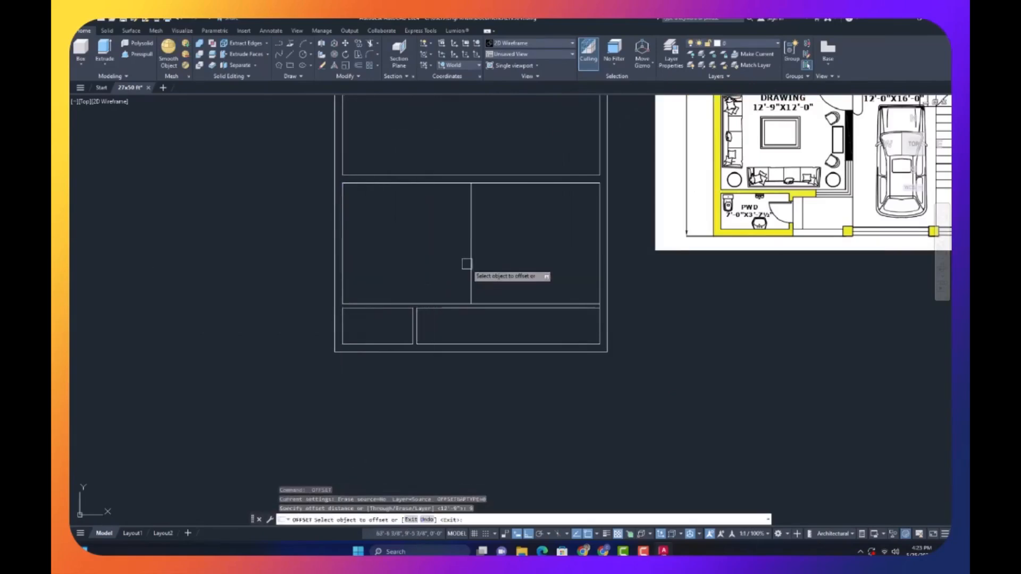
click(470, 261)
click(511, 248)
key(Escape)
- Trim the drawing room's bottom wall line between the two lines of its right wall
scroll(477, 285, up, 8)
text(tr)
key(Return)
click(470, 416)
key(Escape)
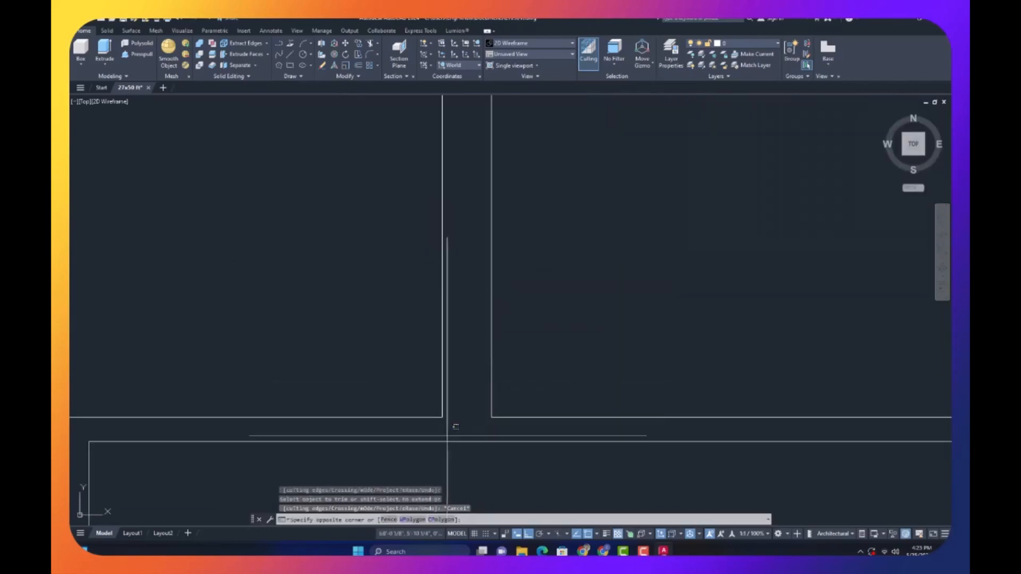
- Move the lower wall line to the right of the powder room 4.5" downward
text(m)
key(Return)
click(574, 349)
text(4.5)
key(Return)
key(Escape)
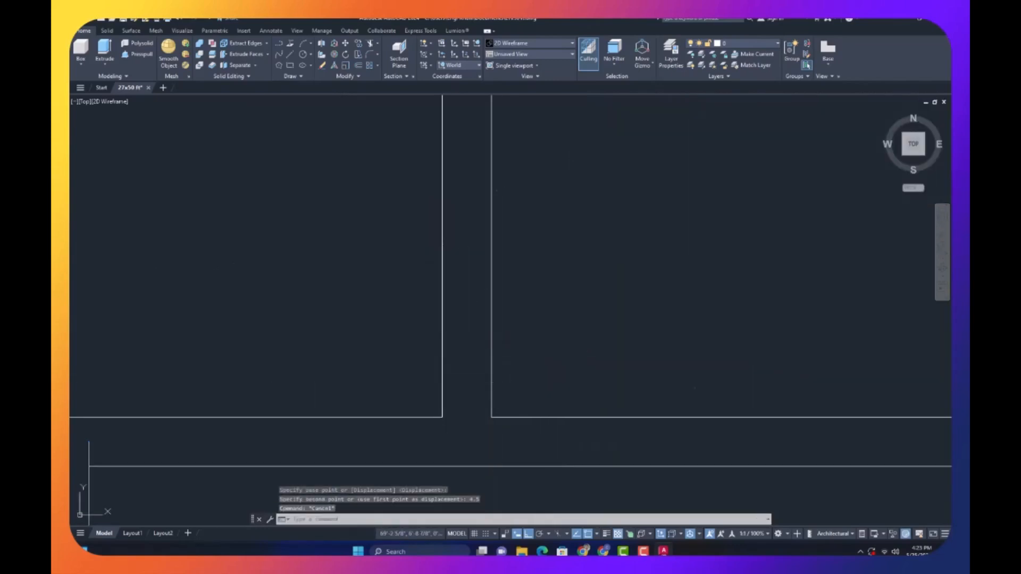
- Fillet the drawing room's outer right wall line with the moved line, and erase the leftover bottom wall segment beyond the corner
text(f)
key(Return)
click(492, 387)
click(453, 464)
drag(581, 384, 545, 433)
text(e)
key(Return)
key(Escape)
- Fillet the powder room's outer right wall line with the moved horizontal line to close their corner
scroll(522, 362, down, 8)
text(f)
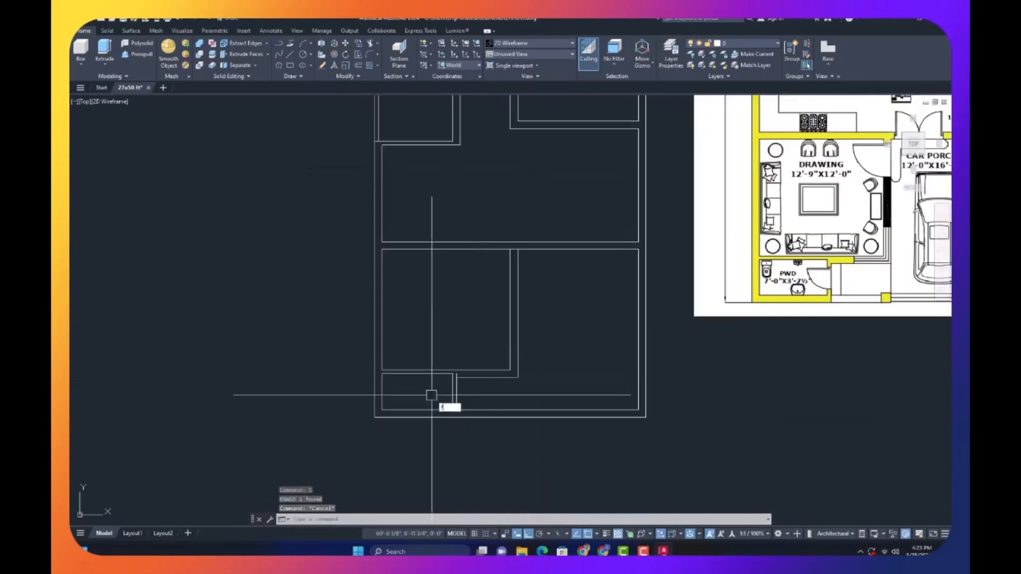
key(Return)
scroll(475, 377, up, 2)
click(442, 395)
click(473, 382)
key(Escape)
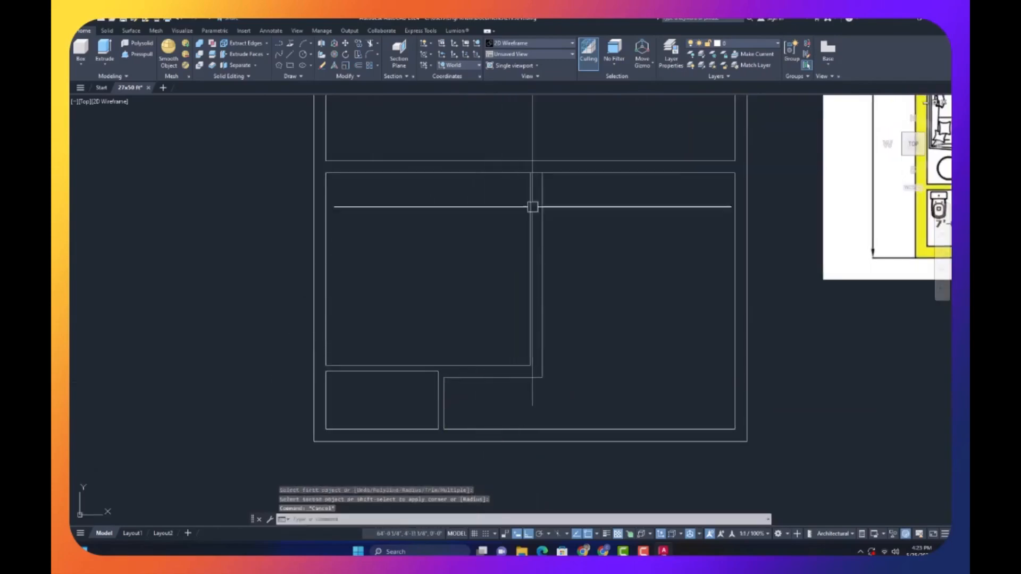
- Trim the drawing room's top wall line between the two lines of its right wall
scroll(531, 179, up, 2)
text(tr)
key(Return)
click(540, 166)
key(Escape)
scroll(478, 240, down, 8)
scroll(503, 222, up, 6)
scroll(452, 253, up, 2)
click(438, 272)
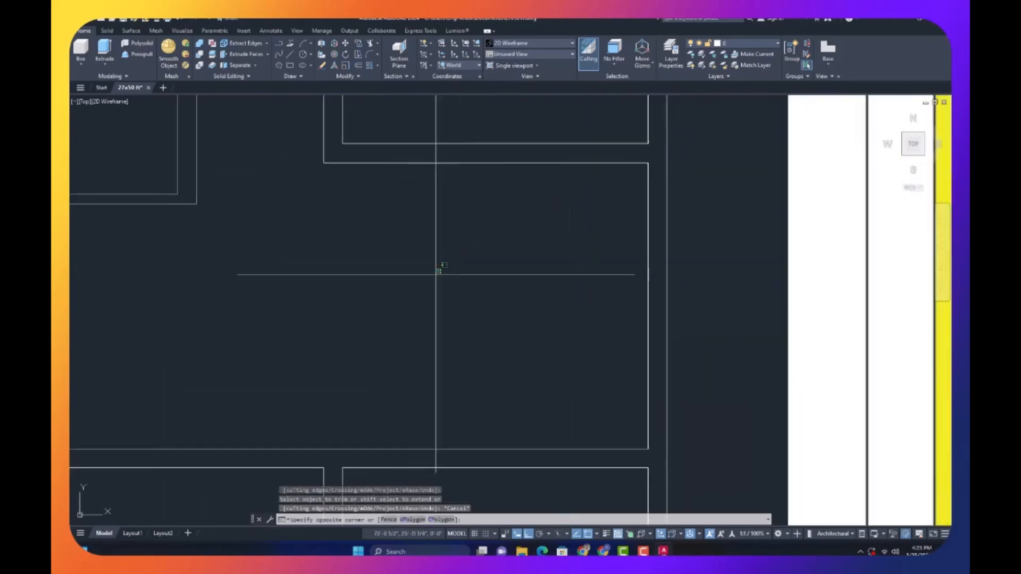
click(438, 277)
key(Escape)
- Offset the kitchen's left and bottom inner wall lines 2' inward for the counter
scroll(442, 304, down, 8)
scroll(423, 304, up, 2)
scroll(387, 318, up, 2)
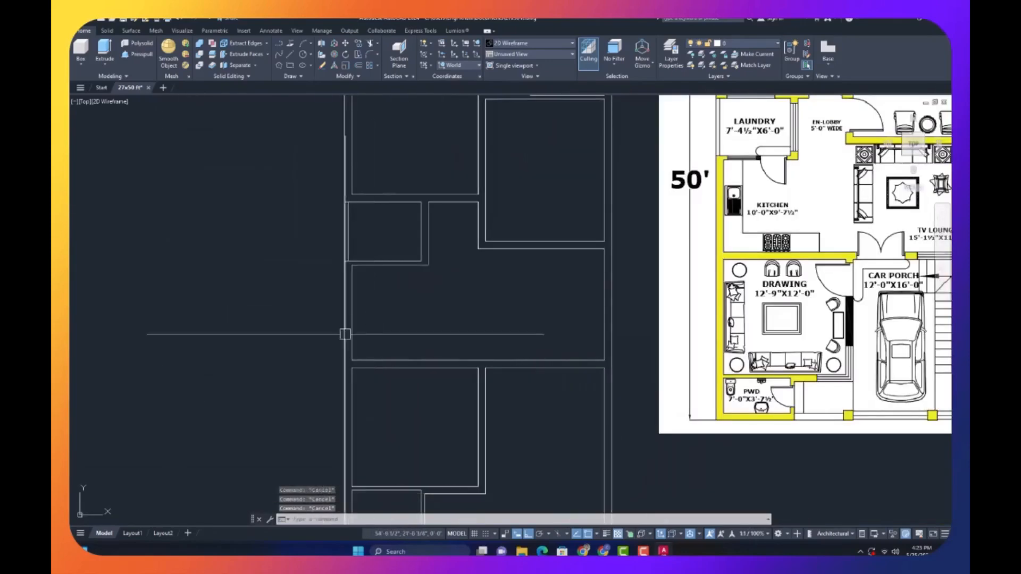
text(o)
key(Return)
click(387, 360)
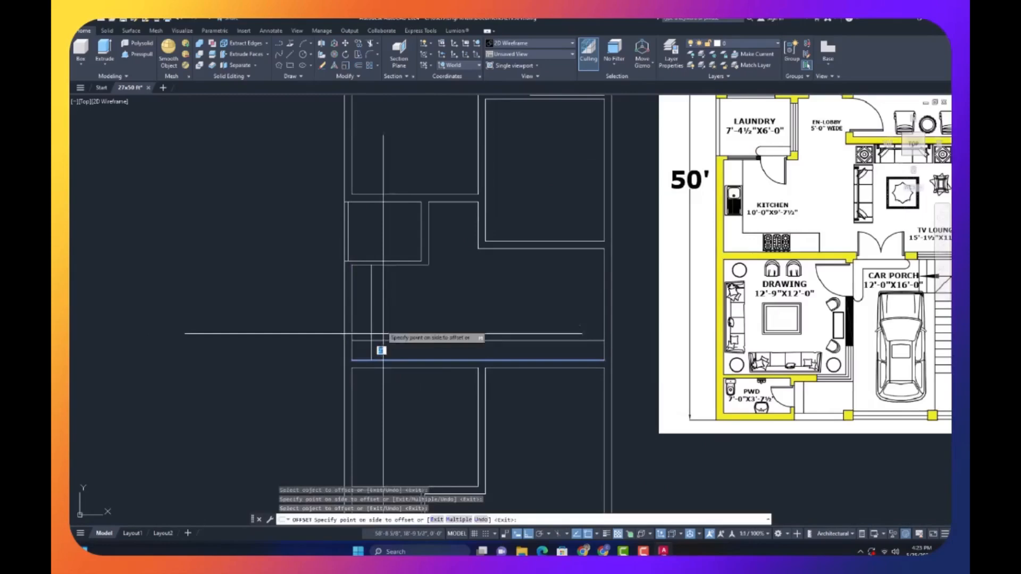
click(382, 333)
key(Escape)
- Fillet the two offset counter lines into a sharp corner
text(f)
key(Return)
click(371, 325)
click(388, 342)
key(Escape)
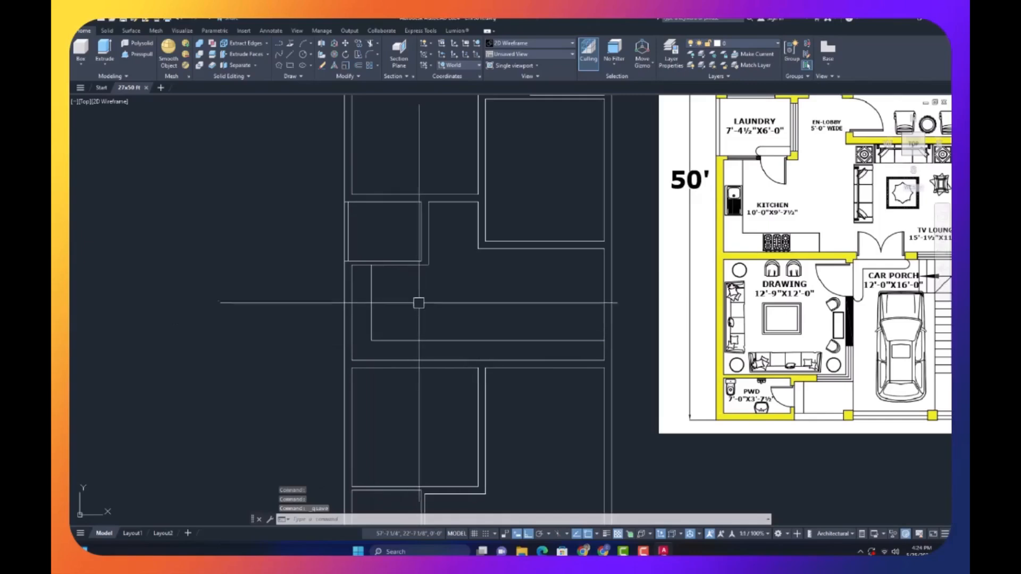
- Offset the kitchen's left inner wall line 10' to the right to mark the counter's end
text(o)
key(Return)
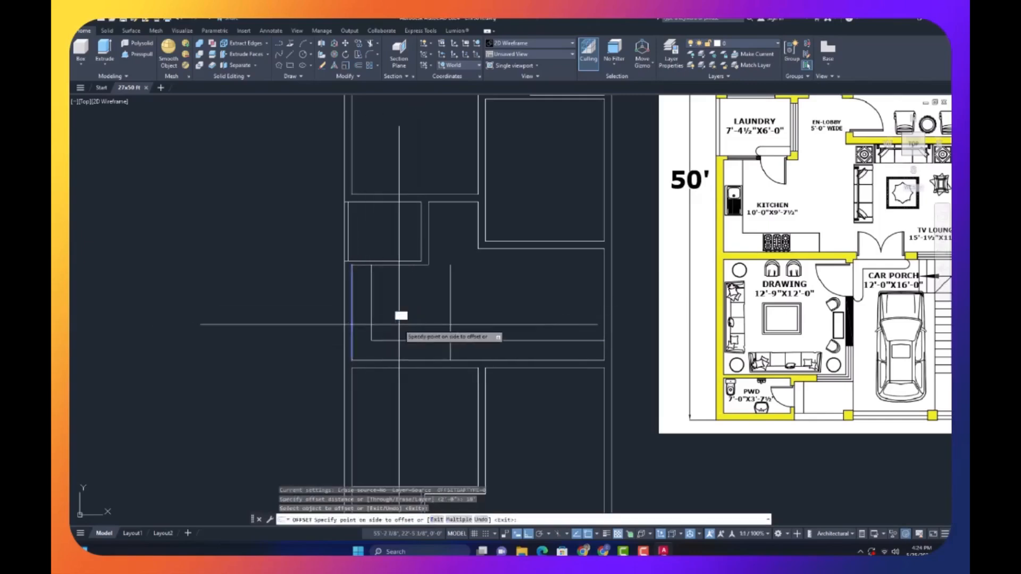
key(Return)
click(352, 341)
click(360, 341)
key(Escape)
- Fillet the counter's horizontal front edge with the 10' end line to close the counter outline
text(f)
key(Return)
scroll(424, 340, up, 6)
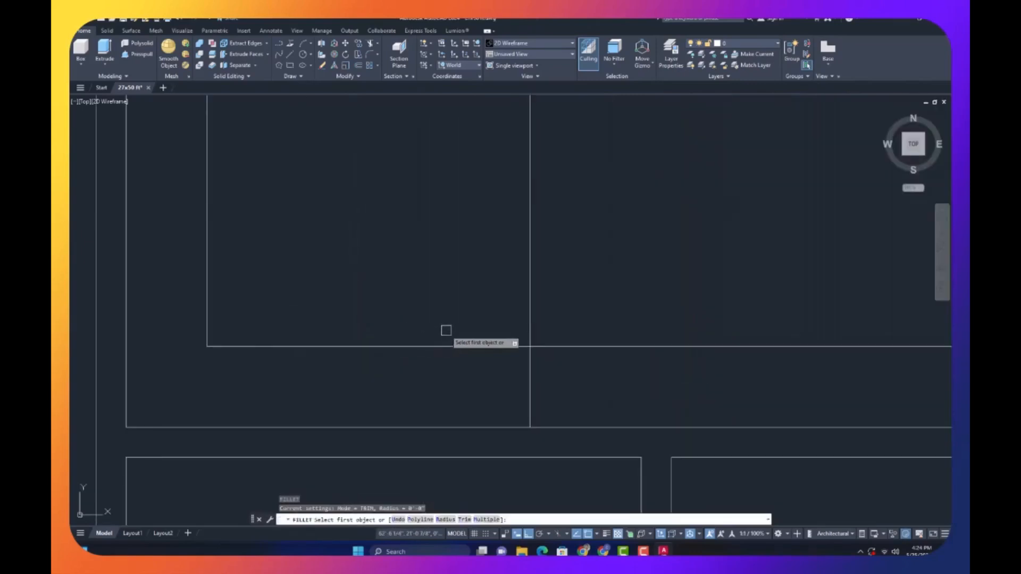
click(476, 347)
key(Escape)
scroll(481, 347, down, 5)
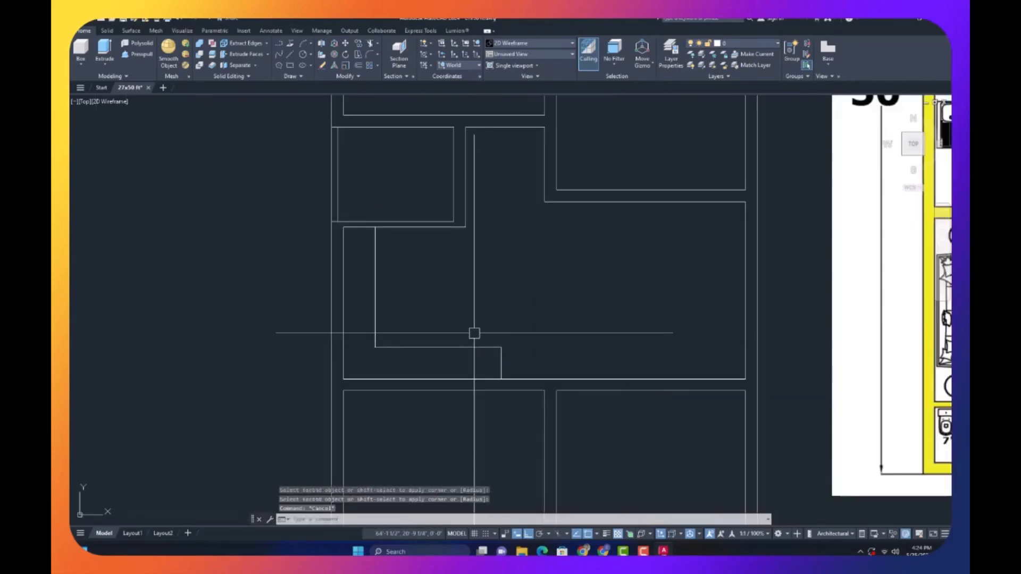
scroll(458, 330, down, 6)
scroll(472, 325, up, 4)
double_click(477, 328)
double_click(486, 324)
key(Escape)
scroll(488, 324, down, 4)
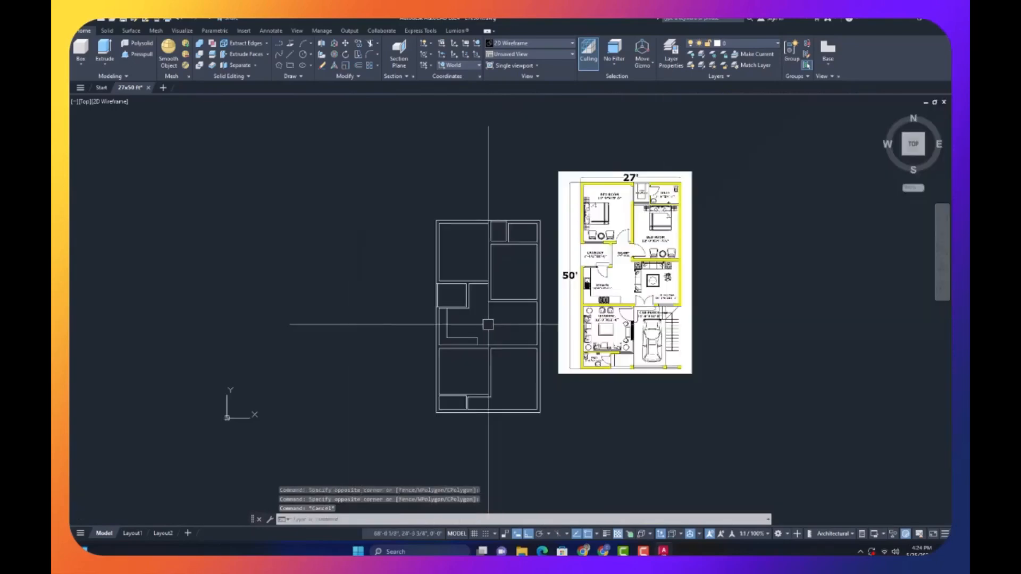
scroll(518, 246, up, 6)
scroll(512, 273, down, 6)
scroll(507, 287, up, 2)
double_click(499, 297)
double_click(504, 300)
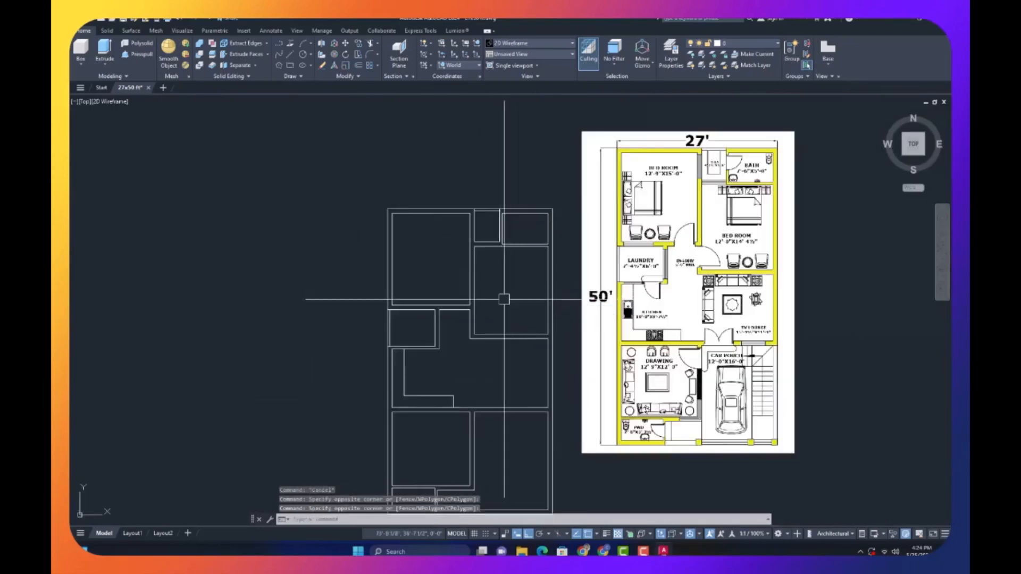
text(l)
key(Return)
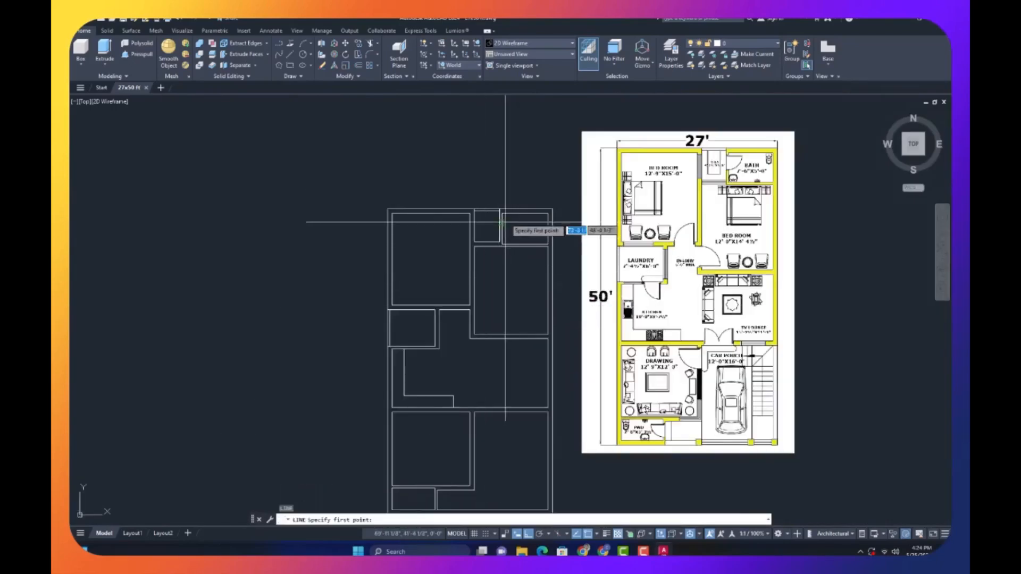
scroll(468, 213, up, 5)
click(419, 193)
key(Escape)
key(Escape)
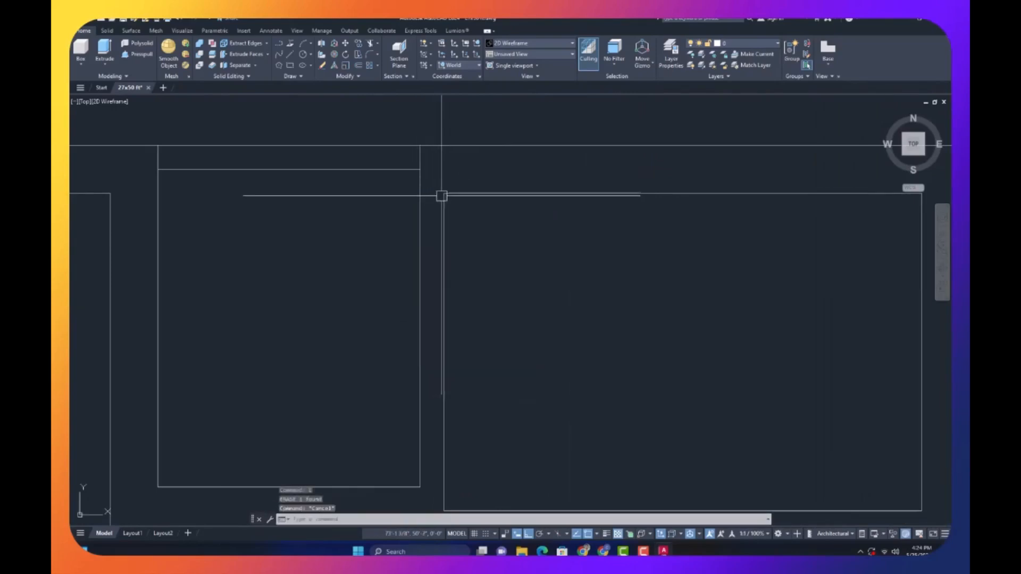
- Draw a short line across the bathroom's left wall, level with its top inner wall line
text(l)
key(Return)
click(420, 193)
key(Escape)
key(Escape)
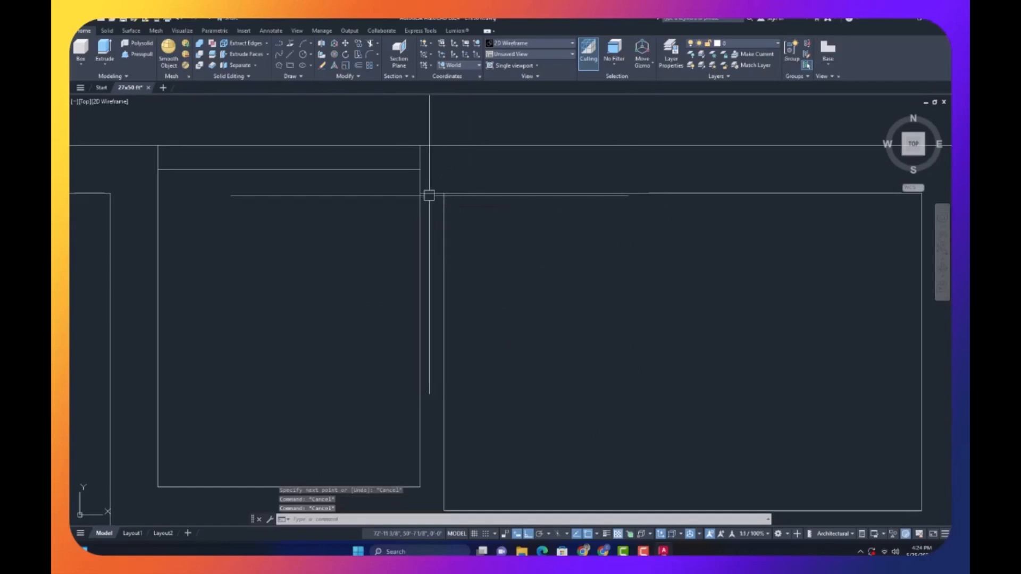
- Offset the short line 4.5" downward as the upper door jamb, and erase the original line
text(o)
key(Return)
text(9)
key(Return)
click(432, 194)
key(Escape)
text(o)
key(Return)
key(Return)
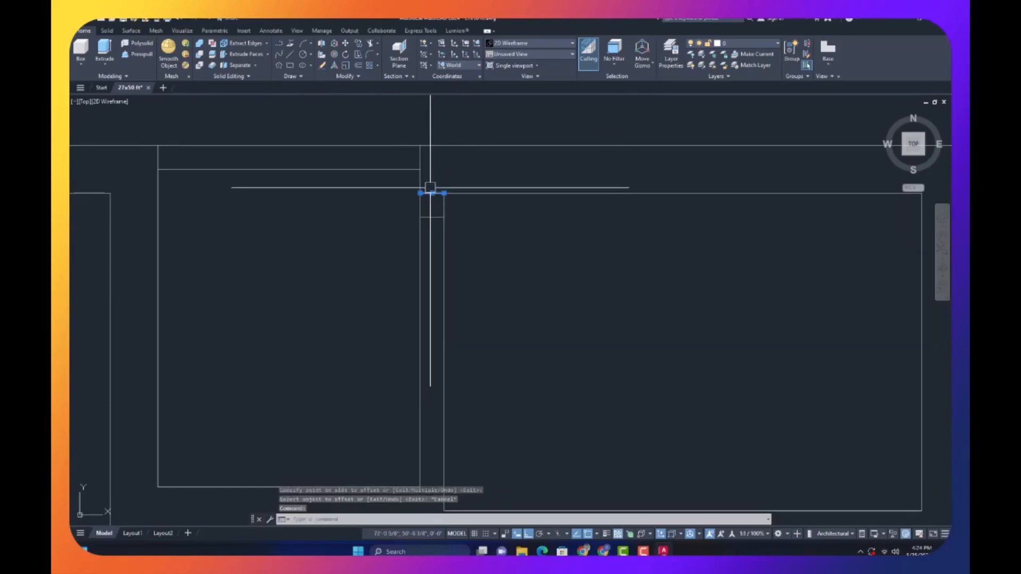
- Offset the bathroom's upper door jamb line 30" downward to set the door opening width
text(o)
key(Return)
text(30)
key(Return)
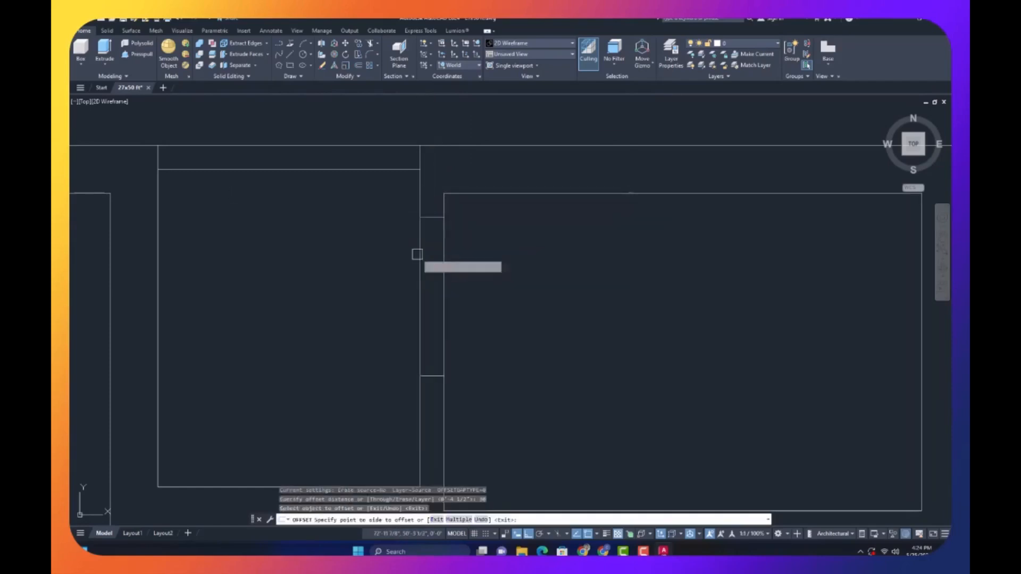
key(Escape)
- Trim both lines of the bathroom's left wall between the two jambs to open the doorway
text(tr)
key(Return)
click(420, 270)
click(443, 272)
key(Escape)
- Draw the bathroom door leaf from the upper jamb's midpoint with segments 3" down, 30" right, 1.5" up and 30" left
key(l)
key(Return)
click(431, 217)
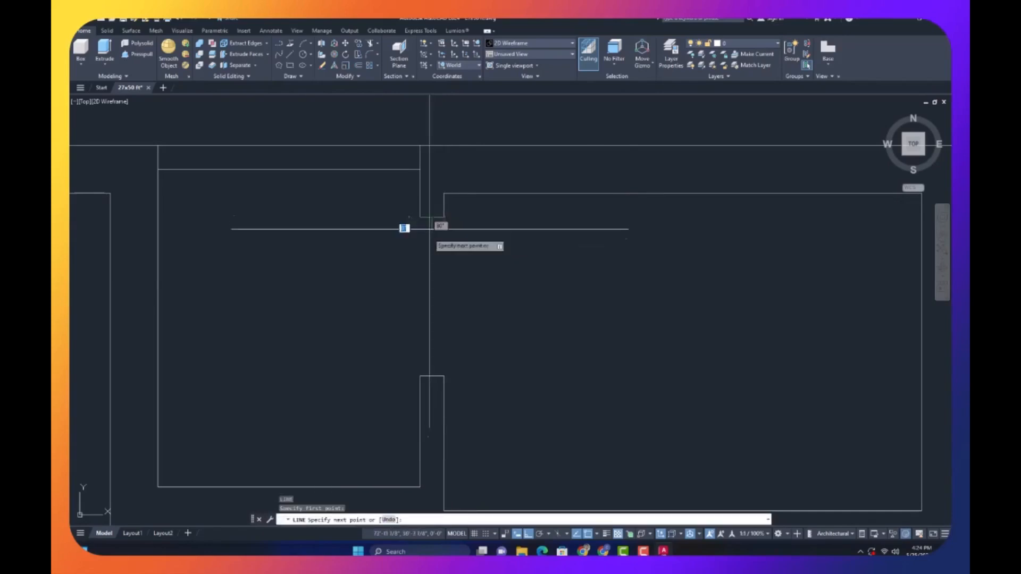
scroll(497, 315, down, 4)
text(0)
key(Return)
text(1.5)
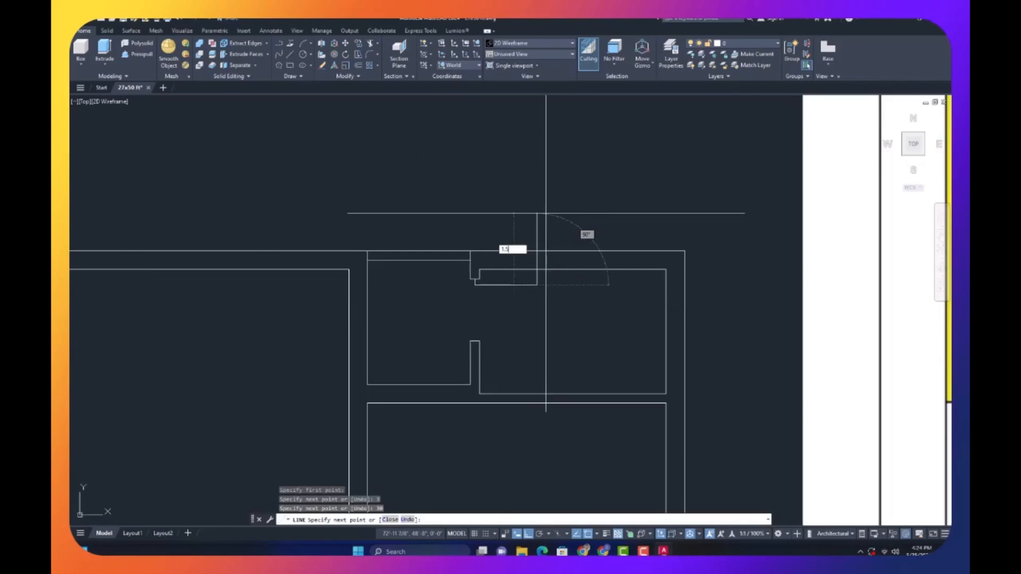
key(Return)
text(30)
key(Return)
key(Escape)
- Draw a three-point arc for the bathroom door swing from the leaf's free end to the lower jamb's midpoint
text(a)
key(Return)
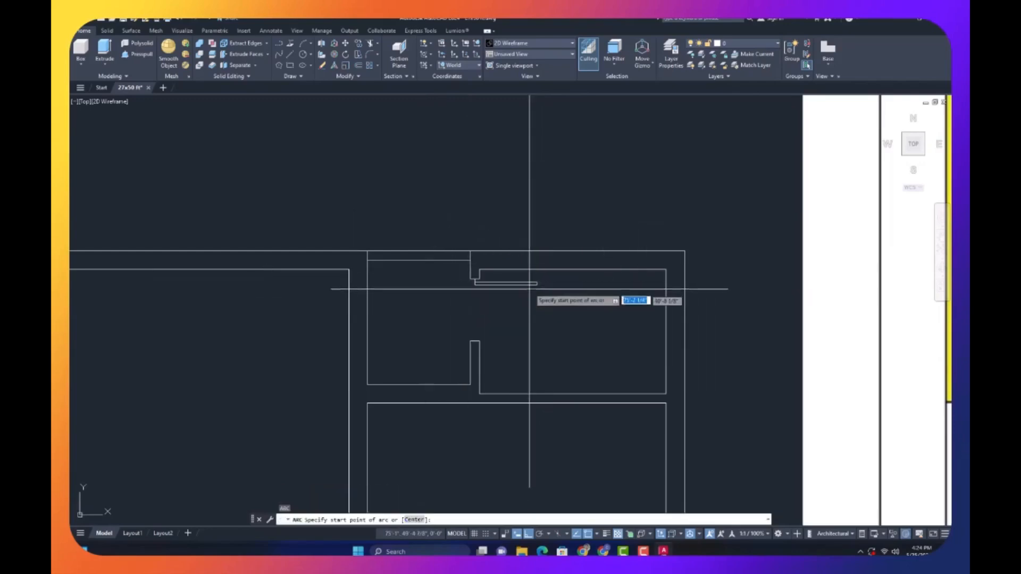
click(537, 285)
click(479, 341)
click(475, 341)
key(Escape)
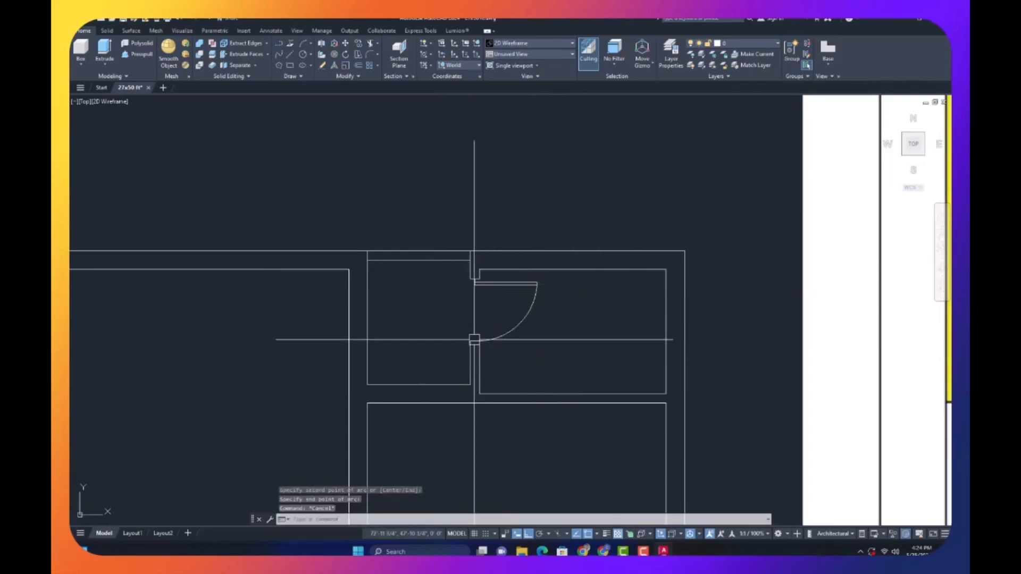
- Extend the right wall line of the O.T.S. across the bathroom doorway to close that face
scroll(434, 282, down, 6)
scroll(625, 244, up, 2)
scroll(333, 327, up, 2)
text(ex)
key(Return)
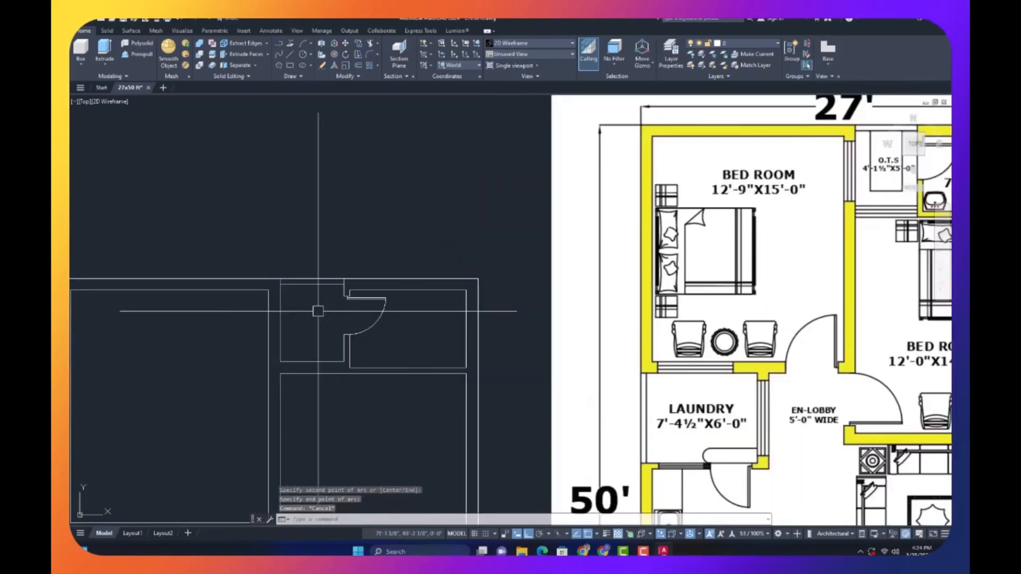
scroll(322, 314, up, 4)
click(377, 266)
key(Escape)
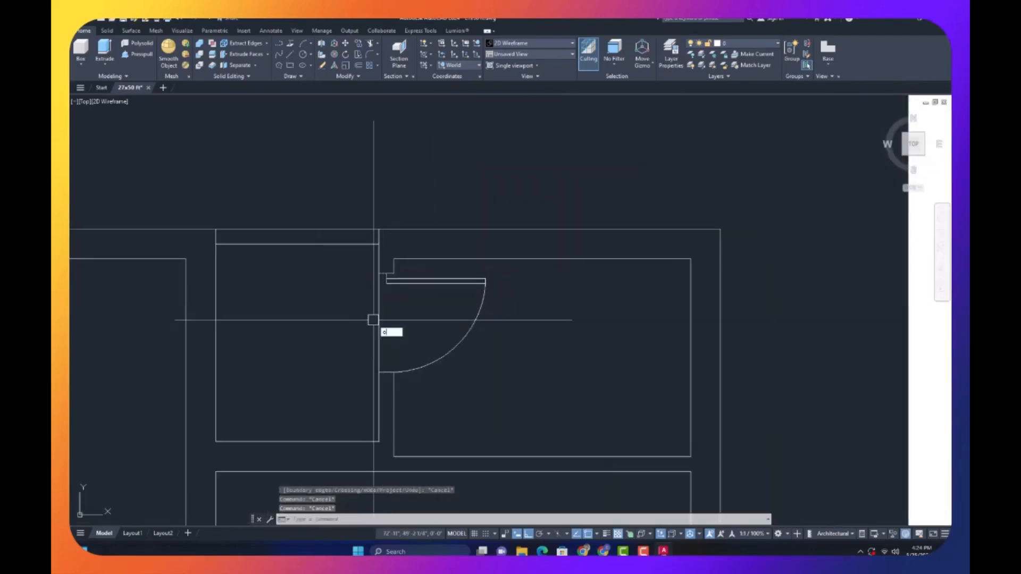
- Offset the right, left and lower wall lines of the O.T.S. inward by the same distance
key(Return)
click(377, 325)
click(325, 332)
click(218, 386)
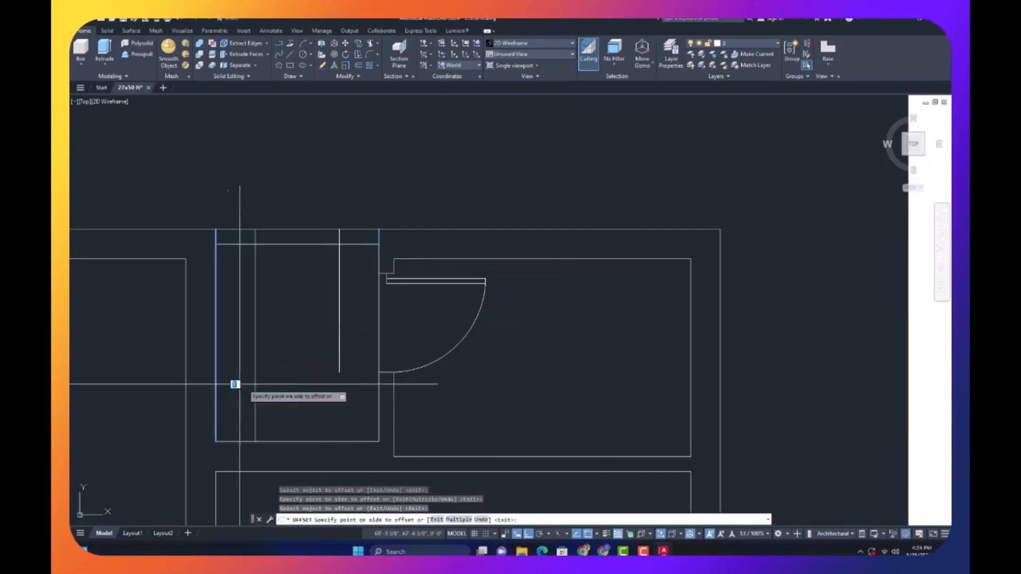
click(237, 384)
click(290, 443)
click(282, 417)
key(Escape)
- Fillet the two lower corners of the inner O.T.S. outline into sharp corners
key(f)
key(Return)
click(256, 382)
click(276, 403)
key(Return)
click(311, 403)
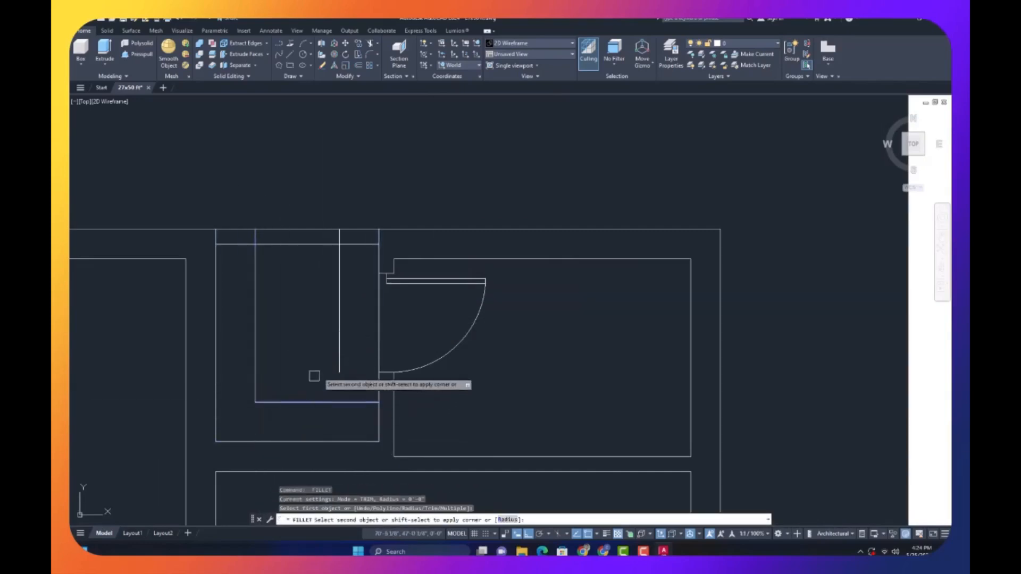
click(339, 348)
- Trim the two inner O.T.S. side lines where they pass above the O.T.S.'s upper line
text(tr)
key(Return)
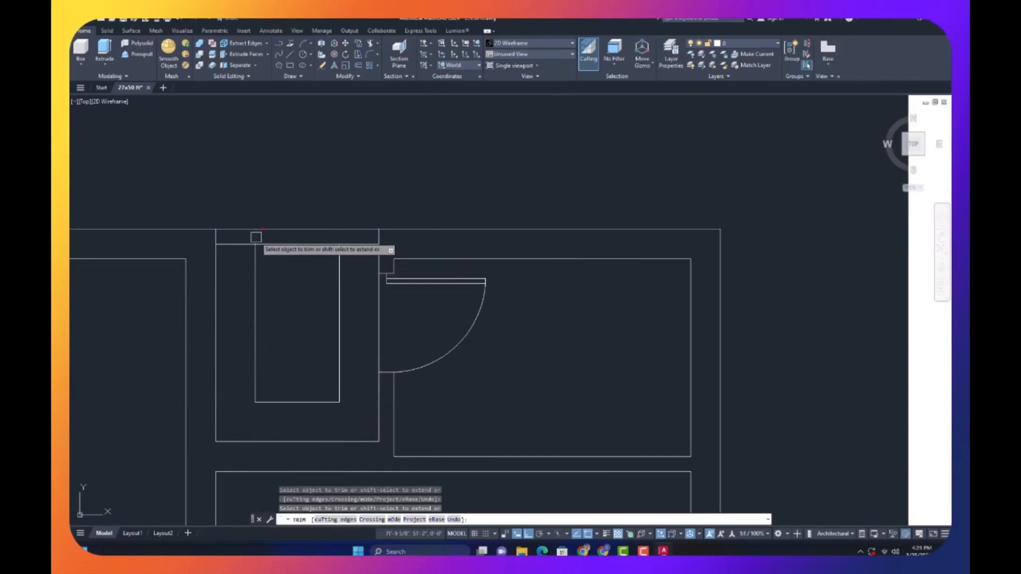
key(Escape)
- Extend the O.T.S.'s side wall lines down to the bedroom wall line and remove that line between them
scroll(300, 285, down, 12)
scroll(299, 311, up, 6)
scroll(271, 248, up, 8)
text(ex)
key(Return)
click(393, 176)
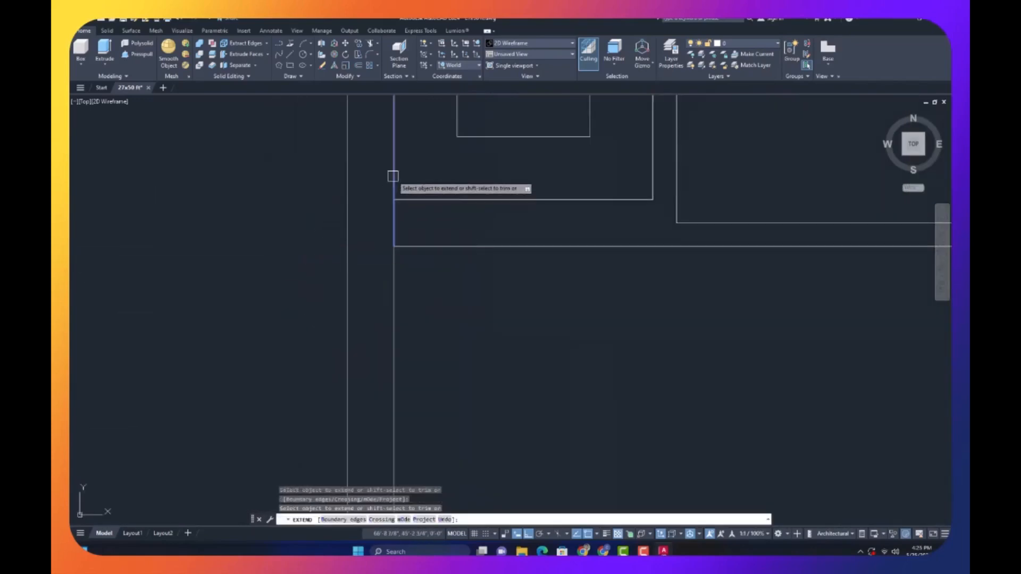
key(Escape)
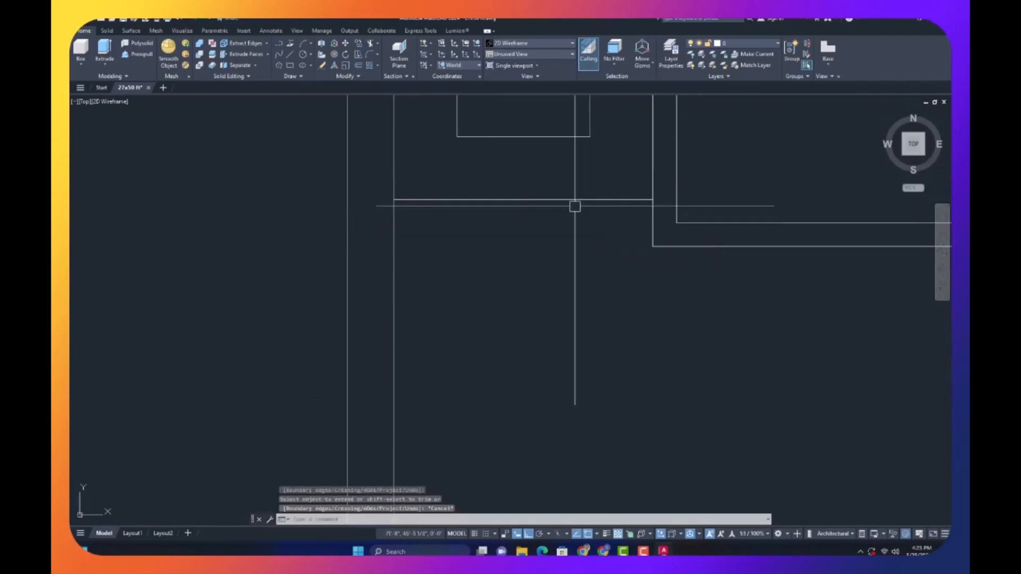
- Offset the O.T.S.'s lower line downward repeatedly at 3" spacing to draw the window lines between it and the bedroom
text(o)
key(Return)
key(Return)
click(550, 202)
click(548, 224)
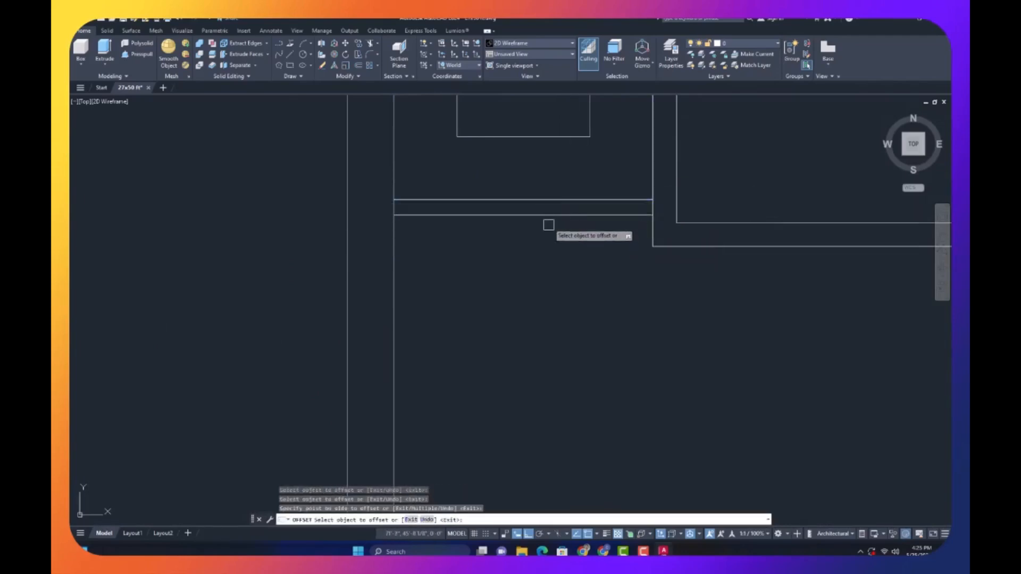
key(Escape)
- Extend the O.T.S.'s lower line left to the upper-left bedroom's right wall face and trim that face below it
scroll(390, 380, down, 3)
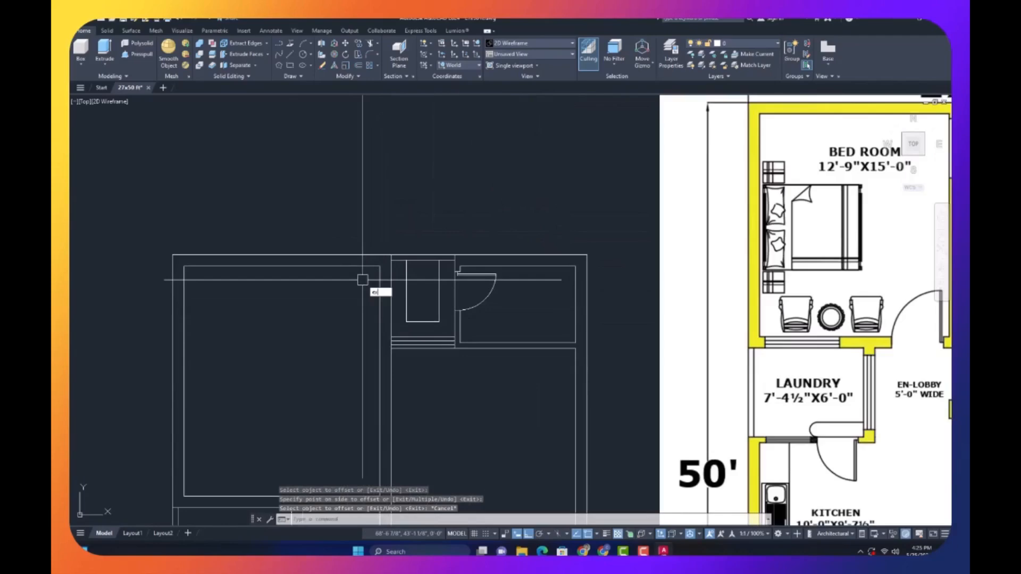
key(Return)
scroll(363, 280, down, 3)
scroll(353, 292, up, 5)
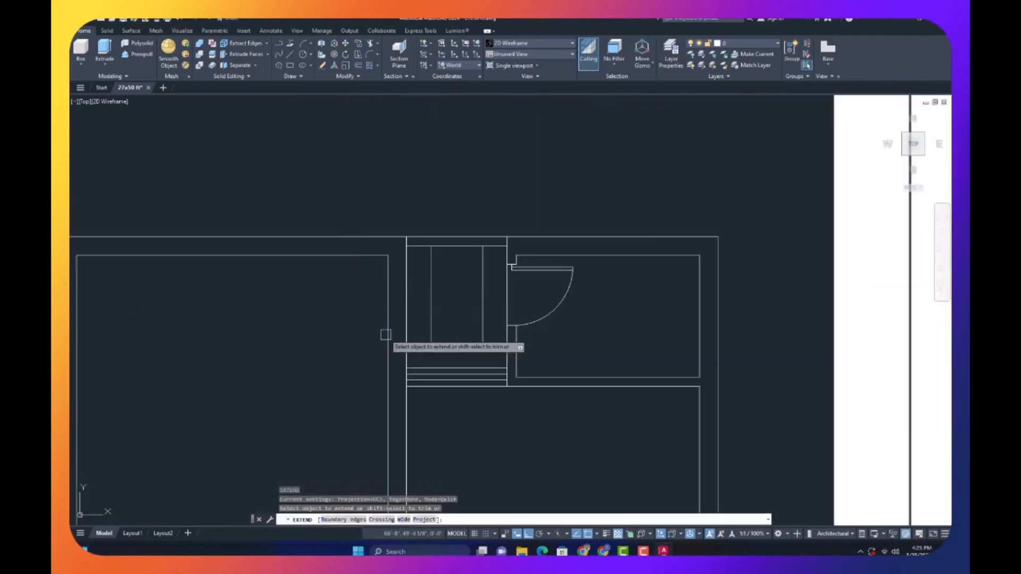
click(386, 334)
scroll(393, 351, up, 5)
scroll(354, 365, down, 5)
key(ctrl+z)
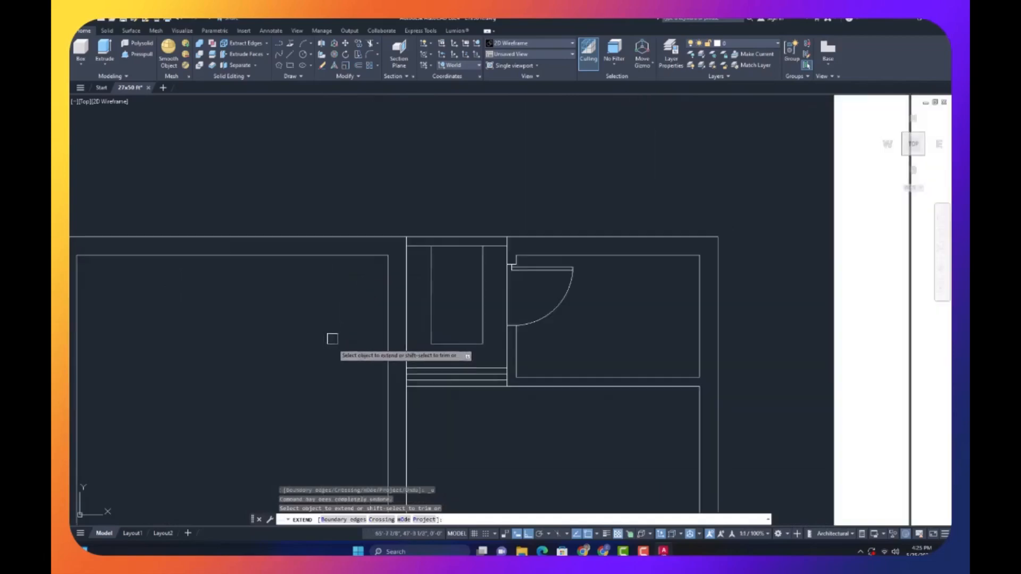
scroll(433, 385, up, 6)
scroll(381, 392, down, 5)
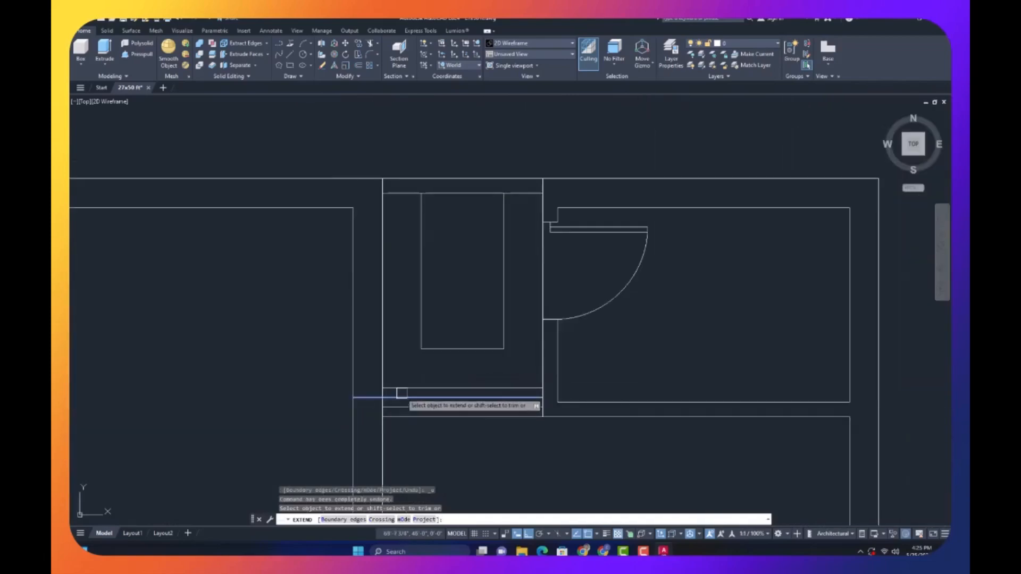
shift+click(351, 410)
key(Escape)
- Measure the wall face beside the O.T.S. with a linear dimension without placing it
text(dli)
key(Return)
key(Escape)
key(Escape)
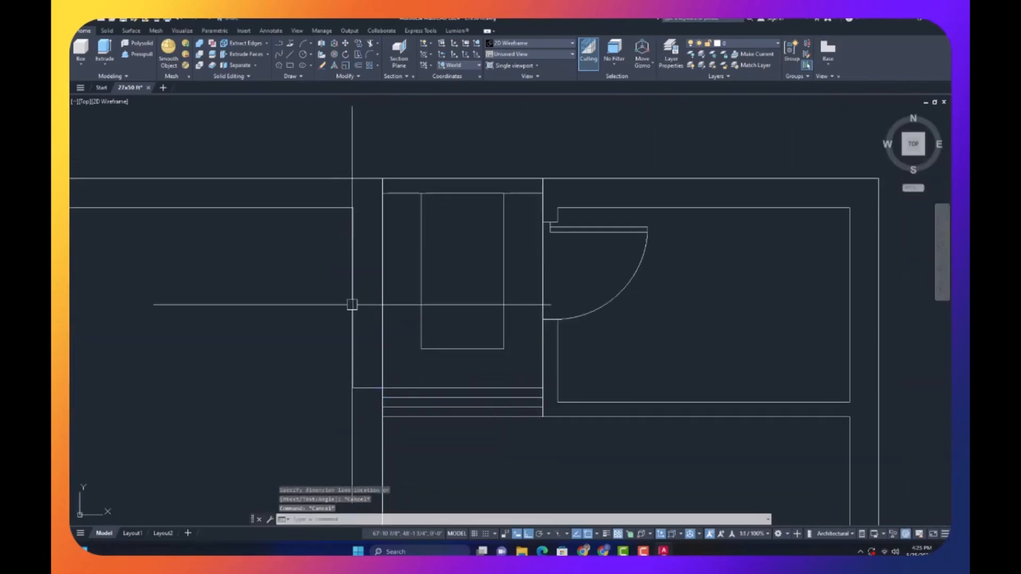
- Draw a horizontal line across the wall left of the O.T.S. from the midpoint of its bedroom face
text(l)
key(Return)
click(352, 305)
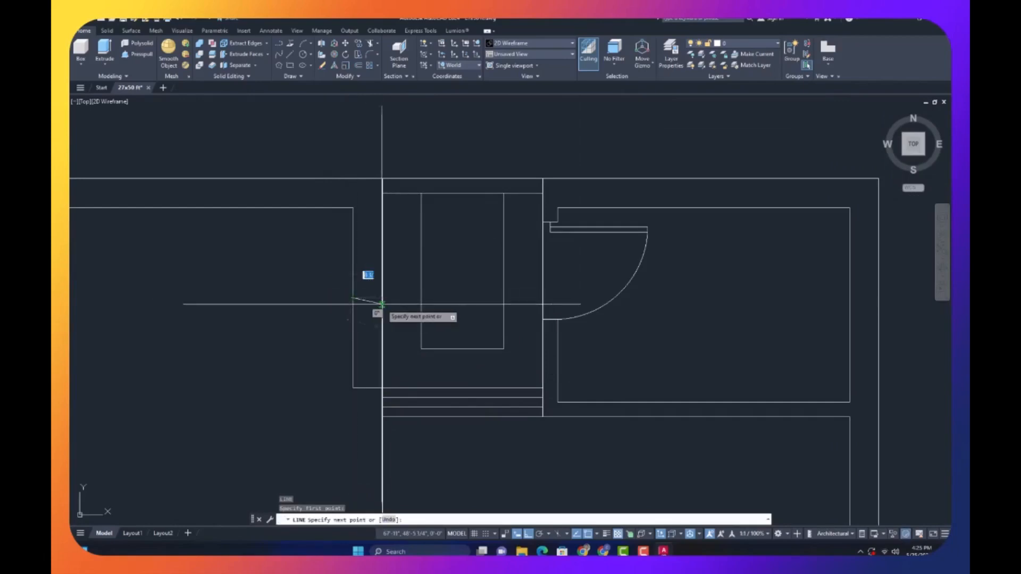
key(Escape)
- Offset the horizontal line across the wall 21" upward and 21" downward to mark the window opening
text(o)
key(Return)
key(Return)
click(370, 299)
click(389, 275)
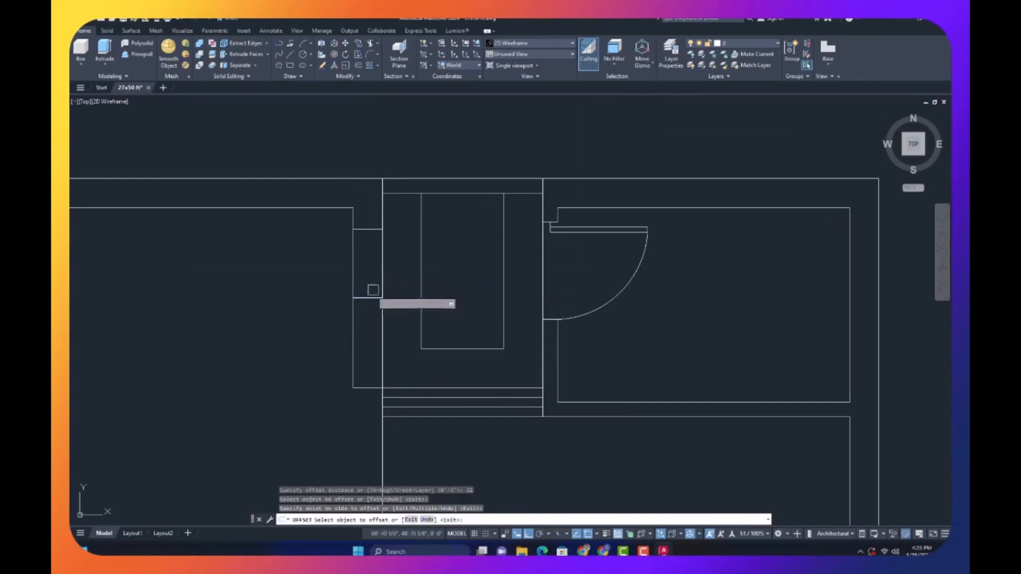
click(369, 298)
key(Escape)
key(Return)
key(Return)
click(369, 298)
click(372, 327)
key(Escape)
- Trim both wall lines and the middle line between the two window jambs, and restore the wall face below the opening
text(tr)
key(Return)
click(382, 325)
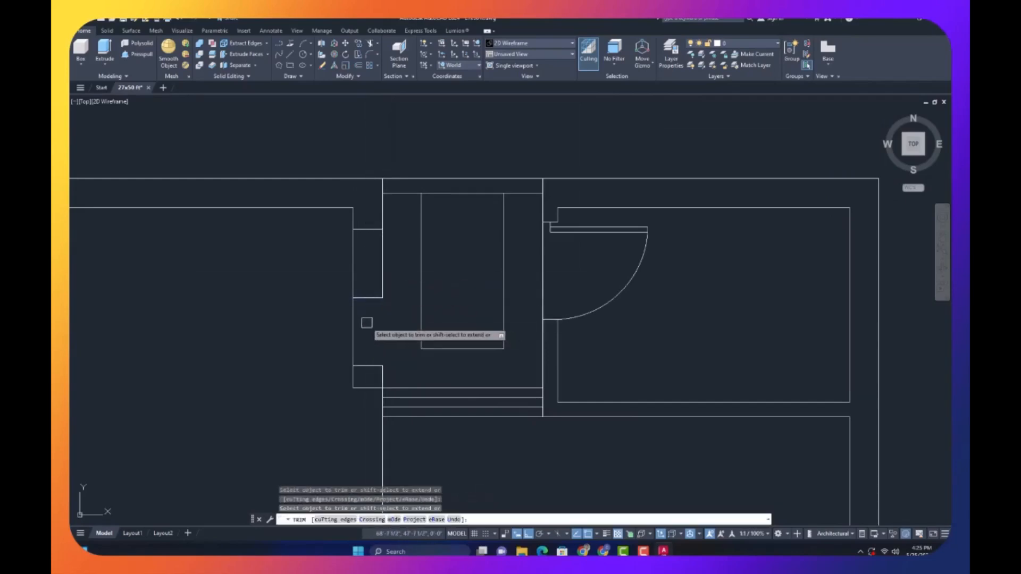
scroll(364, 385, down, 6)
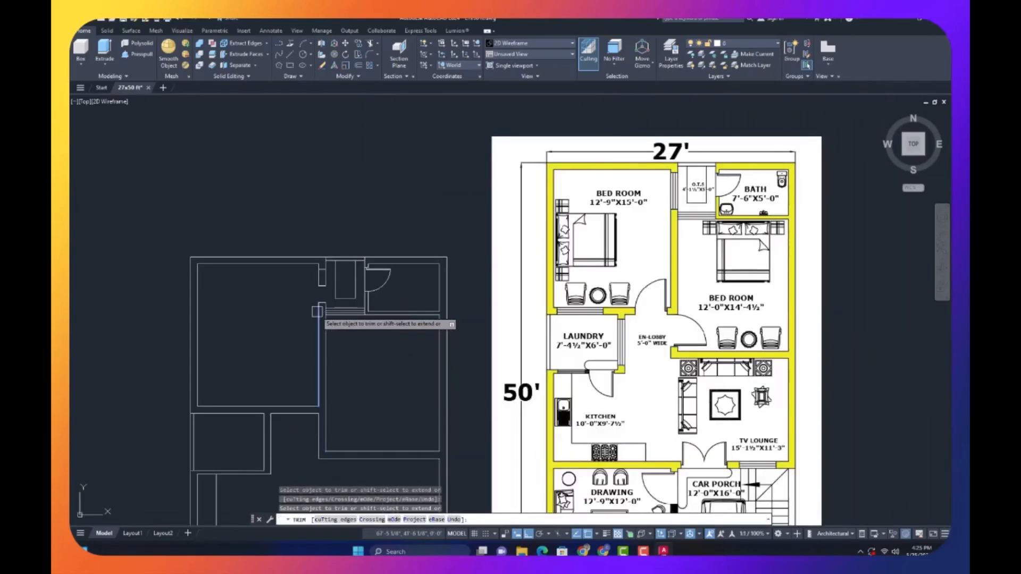
scroll(317, 312, up, 4)
key(Escape)
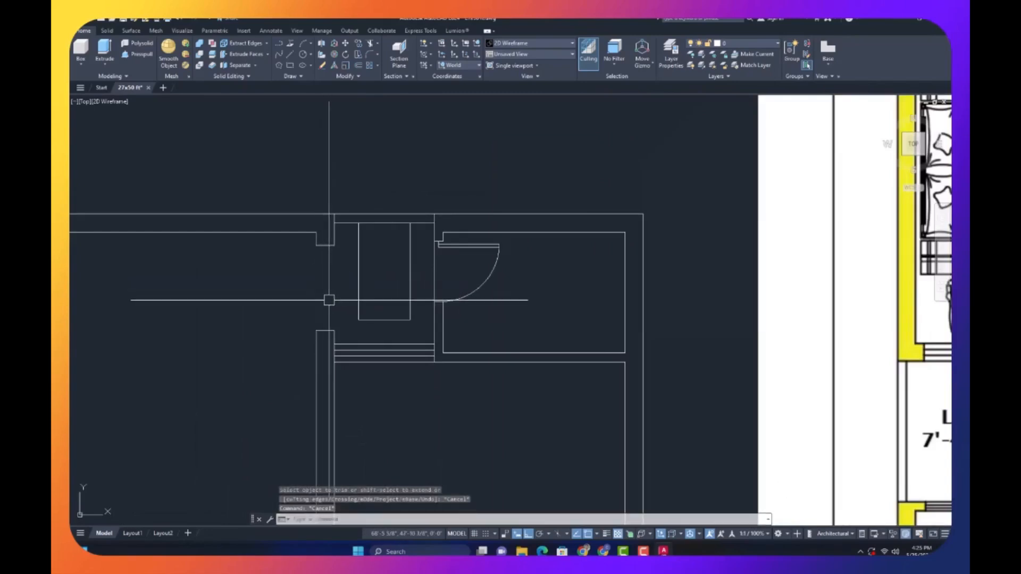
- Draw a vertical line between the two window jambs along the bedroom face of the wall
text(l)
key(Return)
click(317, 246)
click(316, 331)
key(Return)
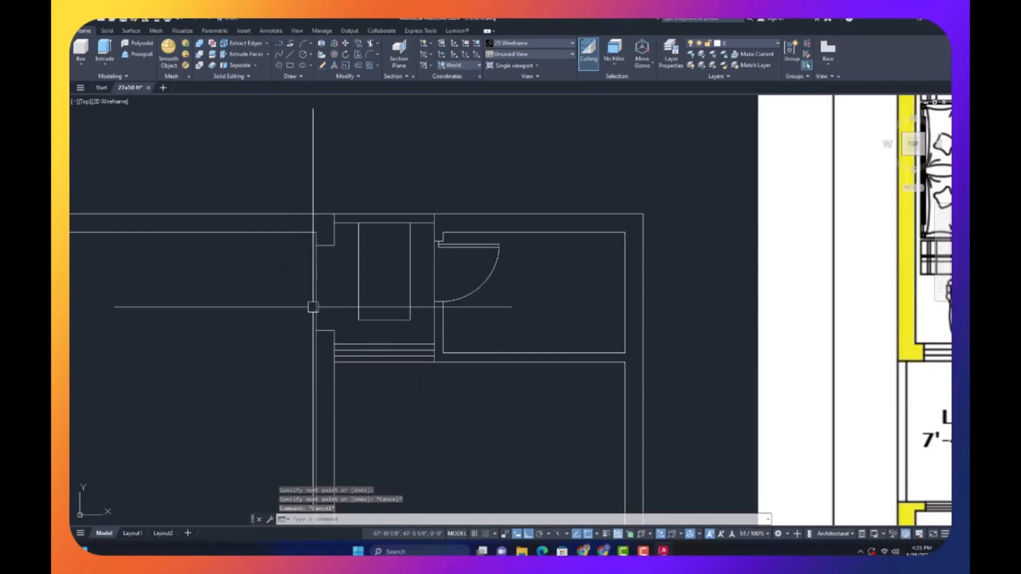
- Offset the window's vertical line rightward repeatedly at 3" spacing to fill the wall thickness with window lines
text(o)
key(Return)
text(3)
key(Return)
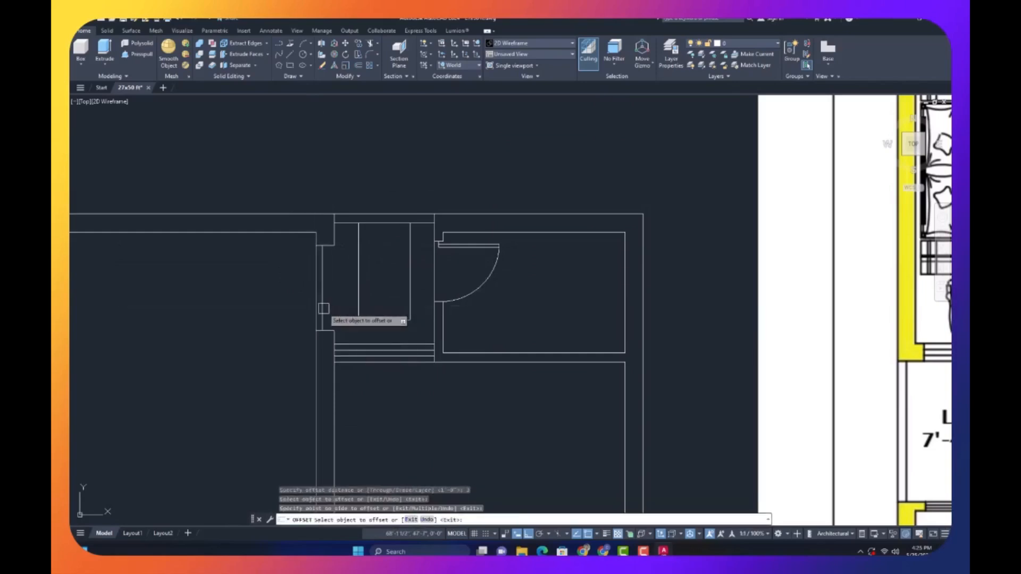
key(Escape)
scroll(353, 298, down, 3)
scroll(298, 346, up, 3)
key(Return)
key(Return)
click(396, 223)
click(420, 213)
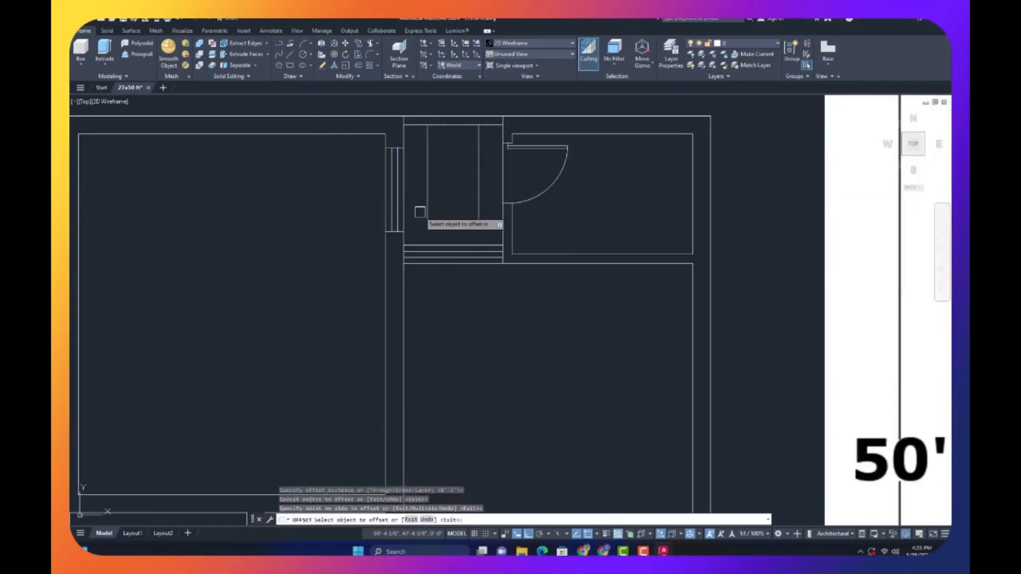
key(Escape)
key(Escape)
- Draw a horizontal line across the right bedroom's left wall at its lower inner corner
scroll(396, 224, down, 4)
scroll(386, 297, down, 4)
scroll(360, 278, up, 5)
text(l)
key(Return)
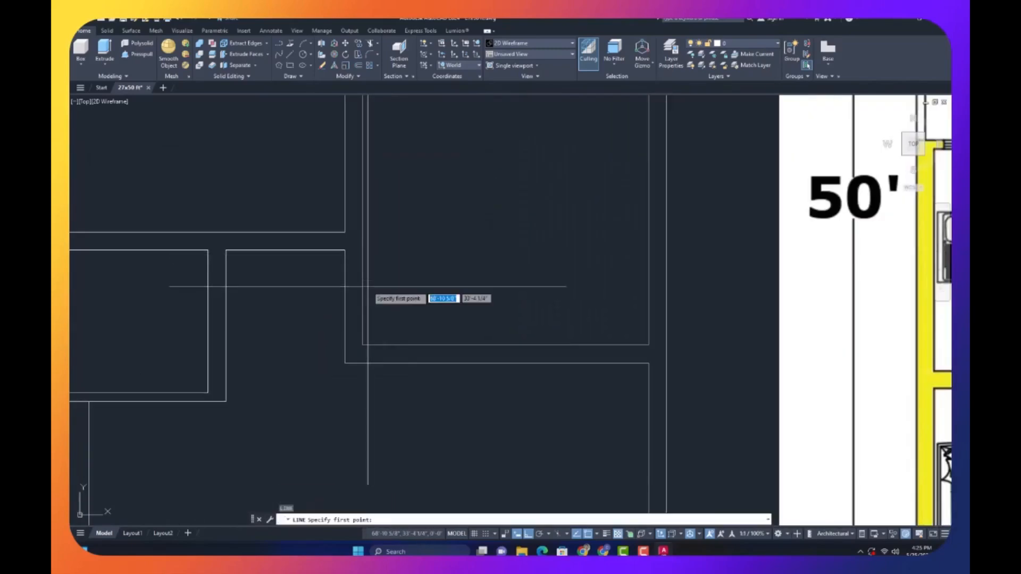
click(351, 347)
key(Escape)
key(Escape)
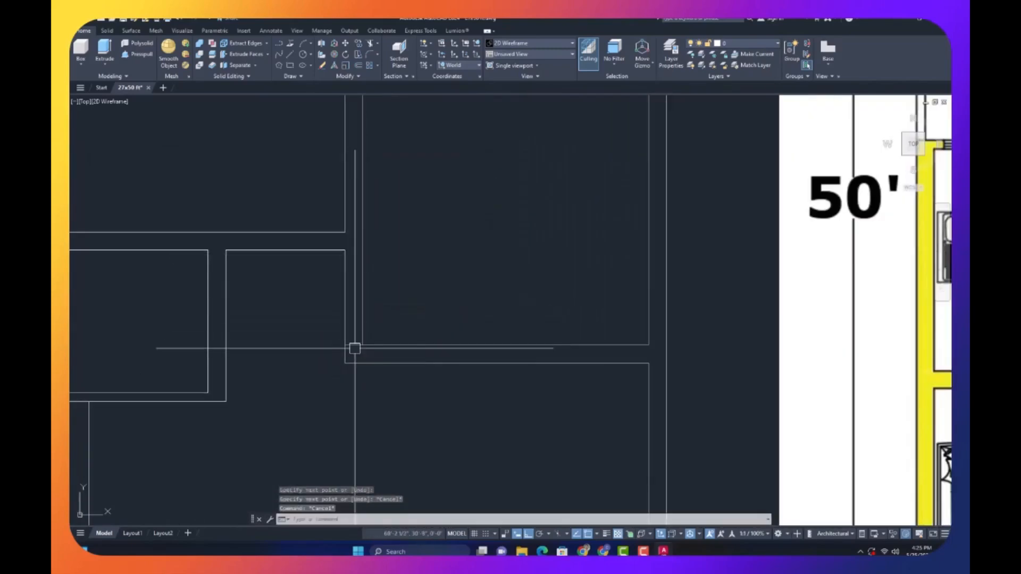
- Offset the line across the wall 4.5" upward for the lower jamb, and offset that jamb upward for a 42" door opening
text(o)
key(Return)
text(4)
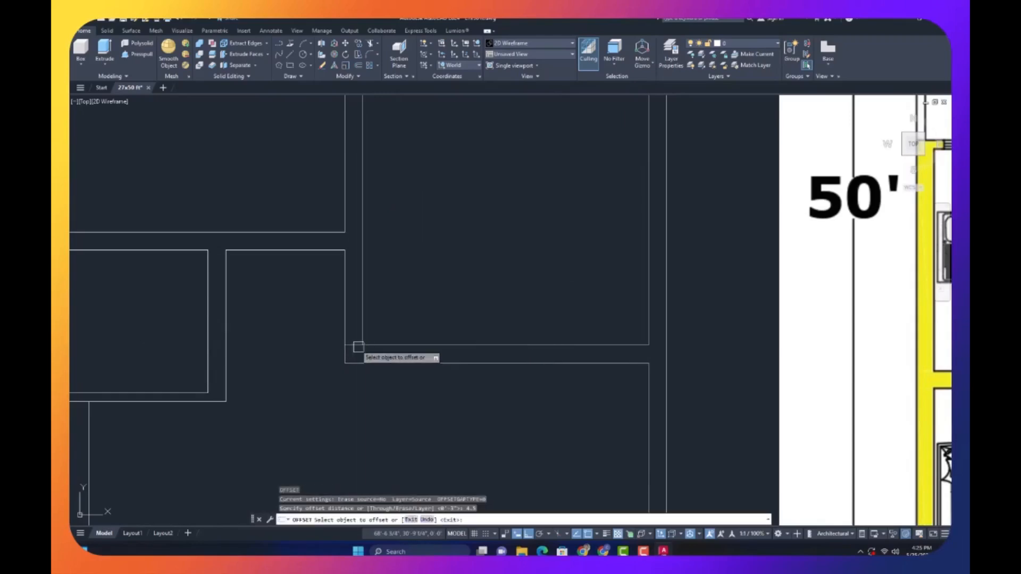
click(358, 347)
click(380, 328)
key(Return)
key(Return)
key(Escape)
- Trim both lines of the right bedroom's left wall between the two jambs and remove the construction line below them
text(tr)
key(Return)
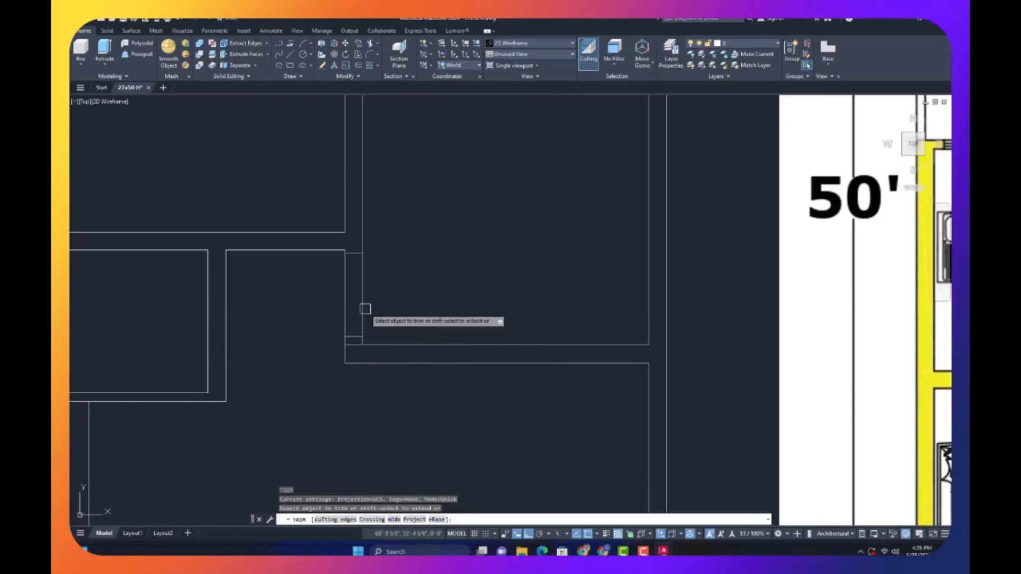
key(Escape)
key(Escape)
key(Escape)
- Draw the right bedroom's door leaf from the lower jamb's midpoint with segments 3" up, 42" right, 1.5" down and 42" left
text(l)
key(Return)
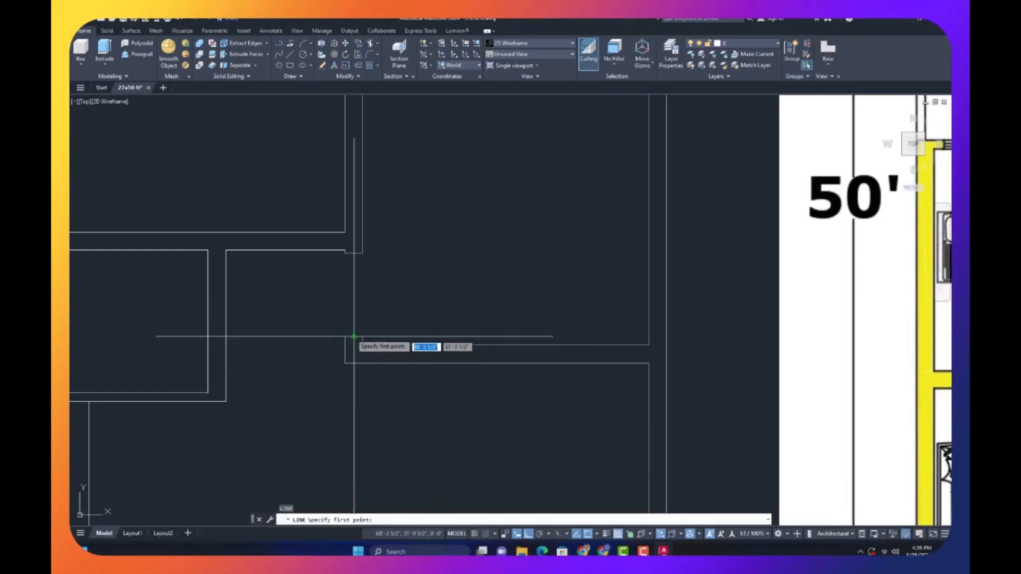
click(354, 337)
text(3)
key(Return)
text(1.5)
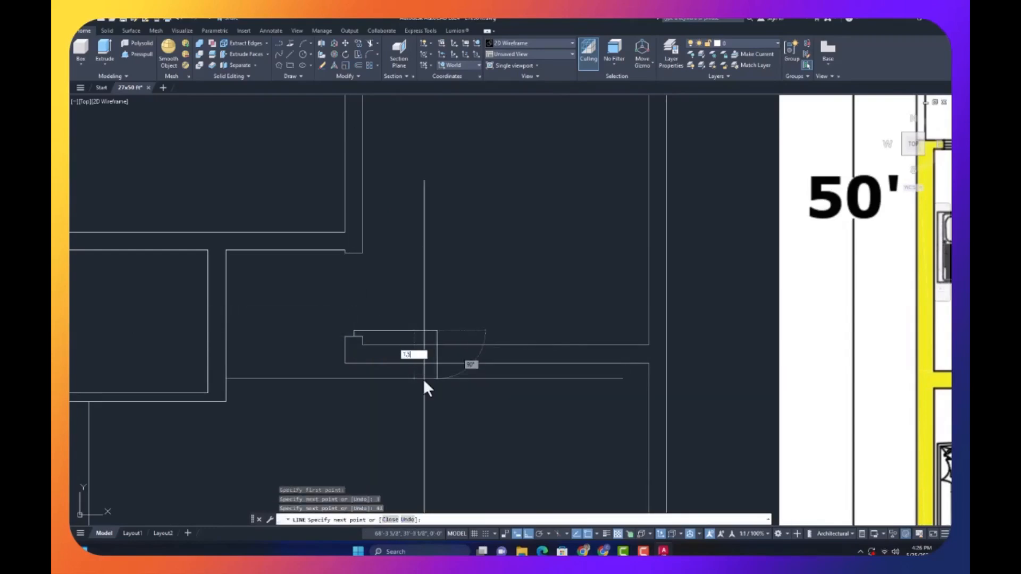
key(Return)
text(42)
key(Return)
key(Escape)
- Draw a three-point arc for the door swing from the leaf's free end to the upper jamb's midpoint
text(a)
key(Return)
click(436, 332)
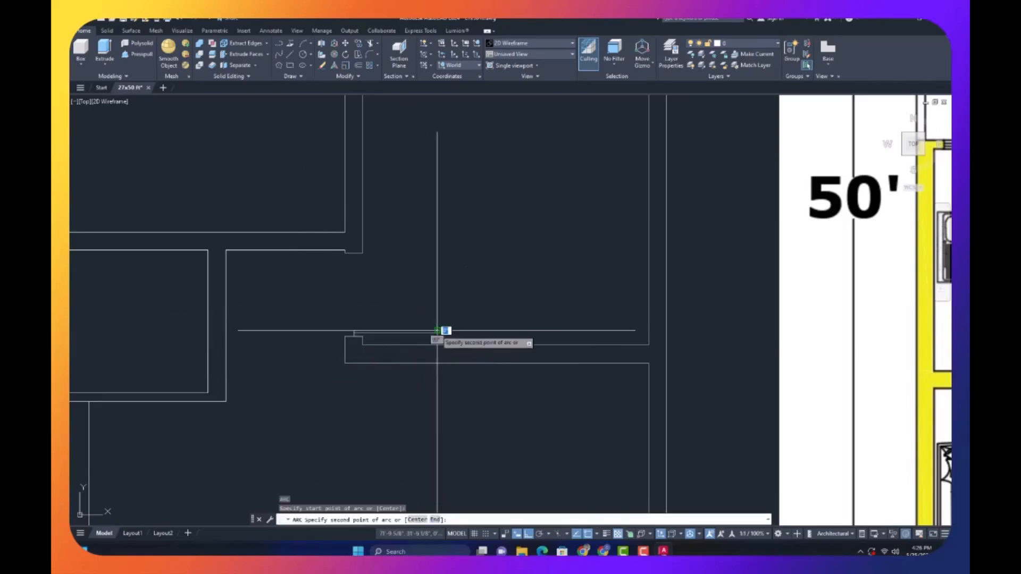
click(354, 253)
key(Escape)
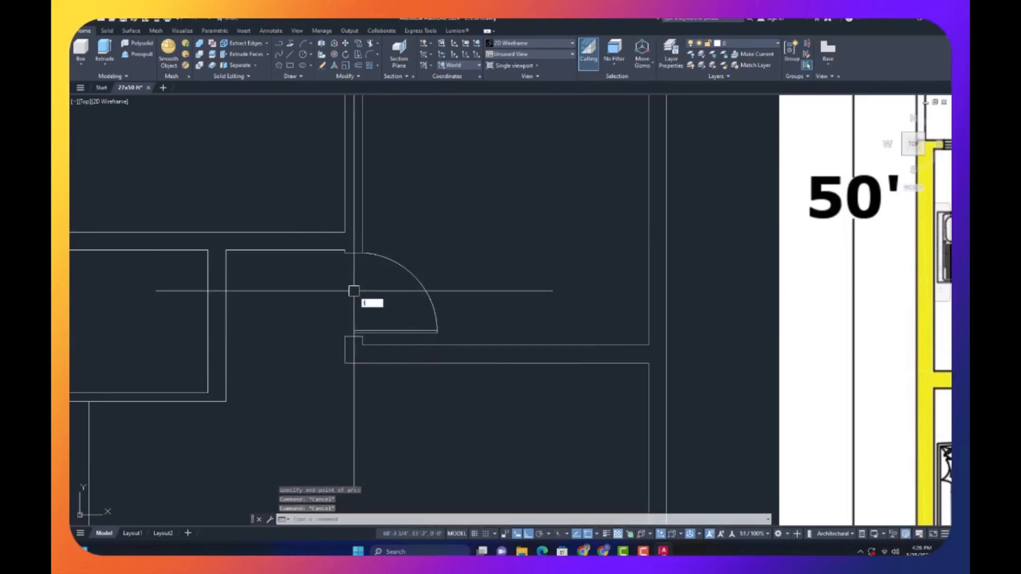
- Draw a vertical line across the right end of the upper-left bedroom's lower wall and offset it 4.5" left as a jamb
key(Return)
scroll(333, 247, up, 4)
click(345, 250)
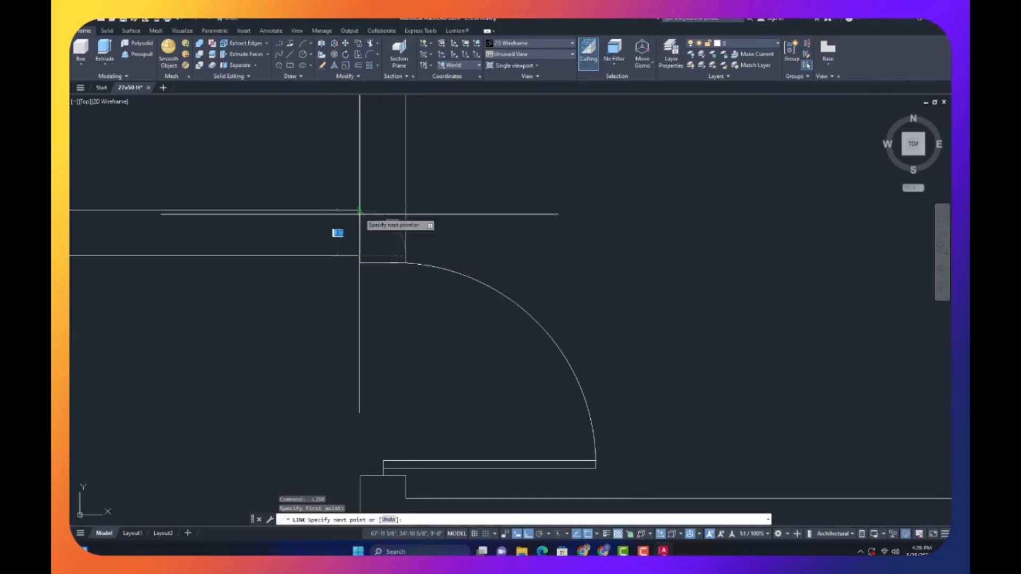
key(Escape)
text(o)
key(Return)
text(4.5)
key(Return)
click(361, 228)
click(346, 234)
key(Escape)
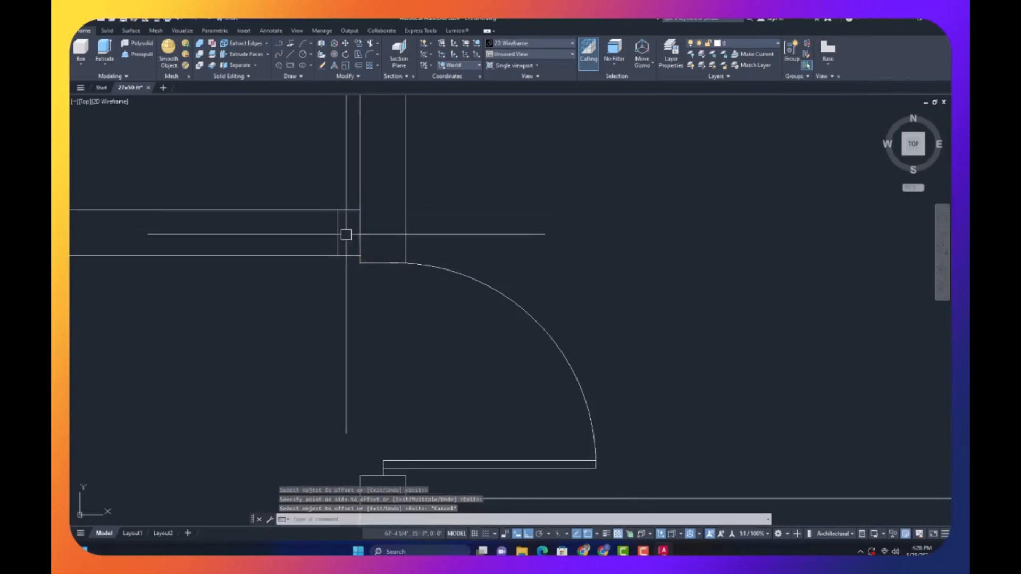
- Offset the jamb line in the upper-left bedroom's lower wall 3'6" left to set the door opening width
key(Return)
text(3'6)
key(Return)
click(336, 230)
click(282, 250)
key(Escape)
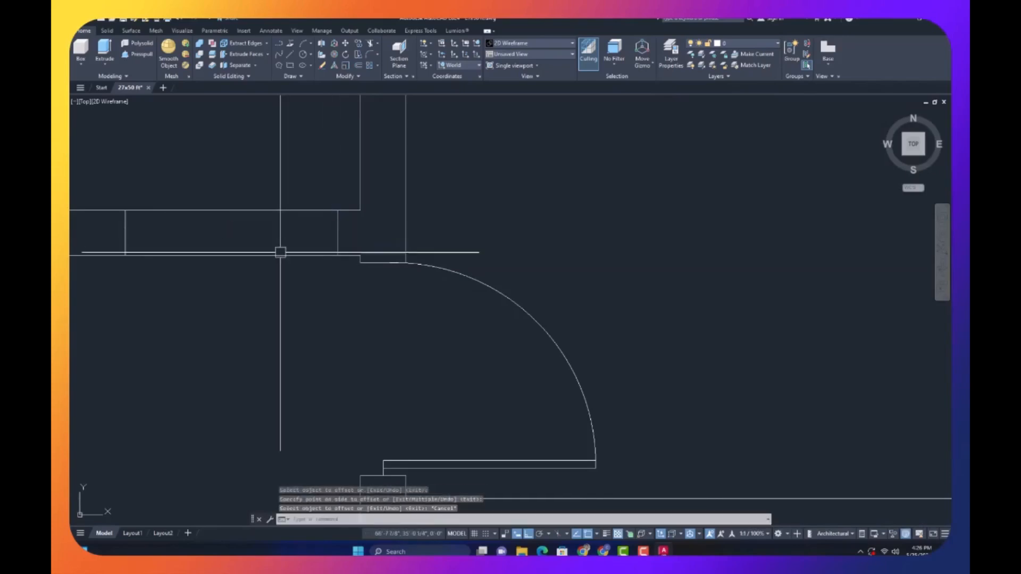
- Trim the upper-left bedroom's door opening and draw its leaf from the right jamb, 3" left, 42" up and 1.5" thick
scroll(276, 257, down, 2)
text(trl)
key(Return)
click(313, 242)
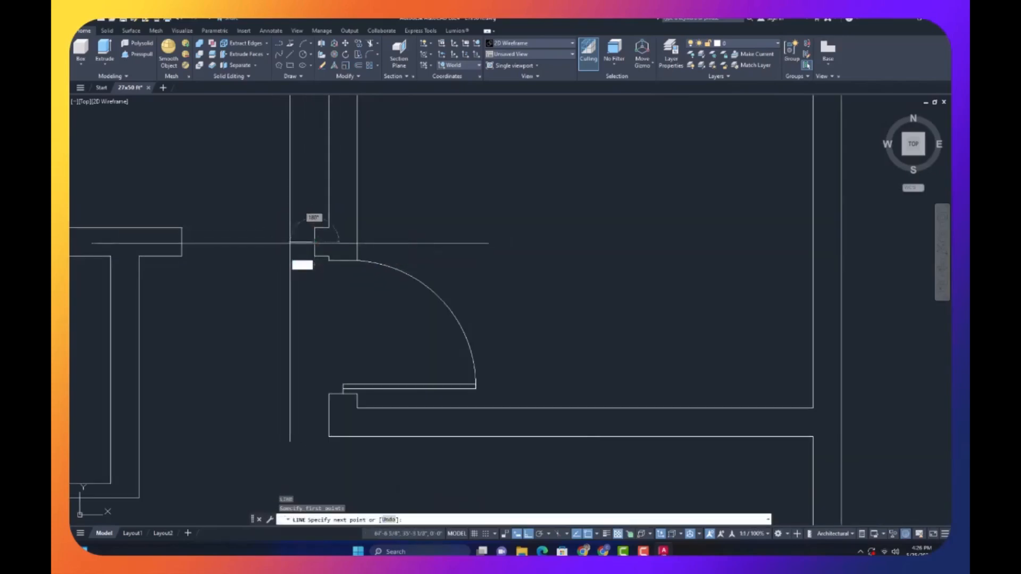
text(3)
key(Return)
text(42)
key(Return)
scroll(283, 230, down, 6)
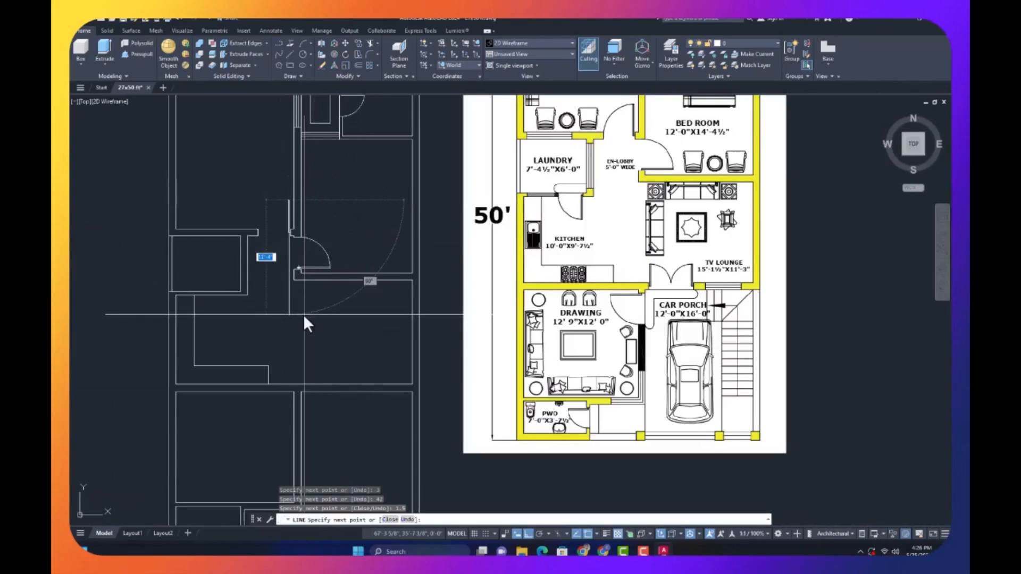
key(Escape)
- Draw a three-point arc for the upper-left bedroom's door swing from the leaf's free end to the opposite jamb
scroll(266, 220, up, 5)
text(arc)
key(Return)
middle_drag(335, 238, 321, 266)
click(367, 161)
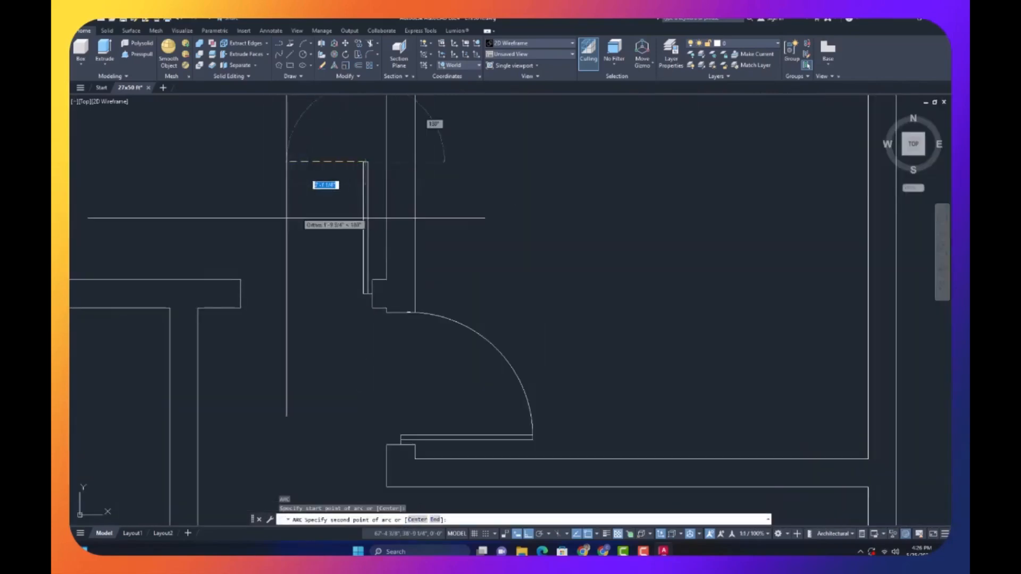
click(241, 279)
click(240, 308)
key(Escape)
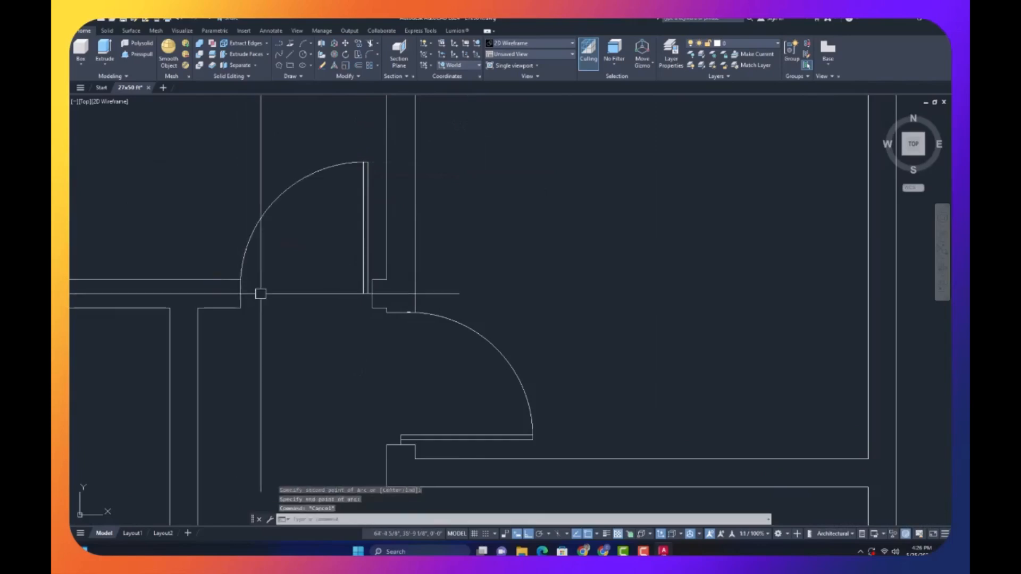
- Draw a vertical line across the right end of the laundry's lower wall and offset it 4.5" left as a jamb
scroll(308, 282, down, 5)
scroll(278, 335, up, 5)
key(Escape)
key(Escape)
text(l)
key(Return)
scroll(285, 340, up, 2)
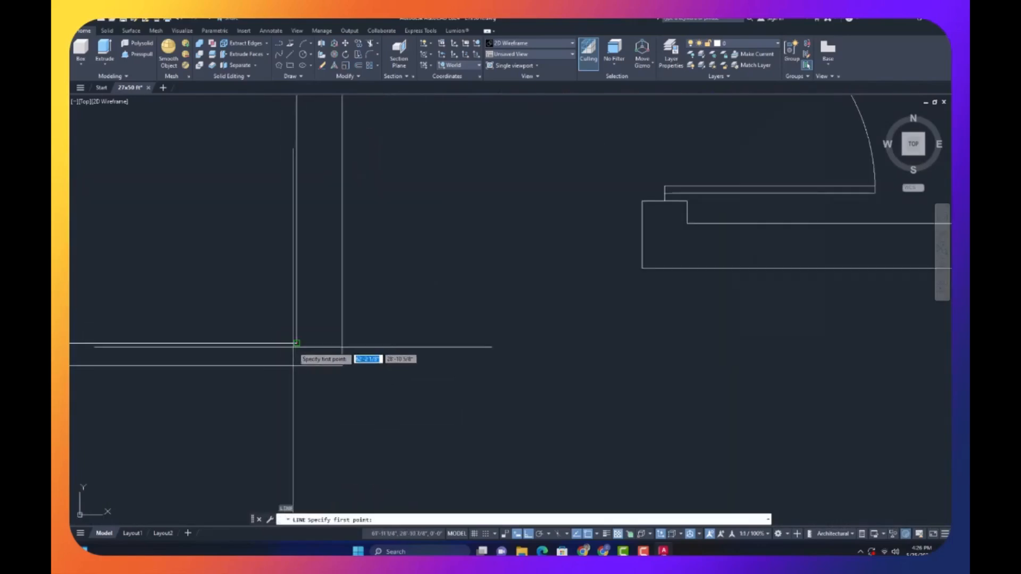
click(295, 346)
key(Escape)
key(Escape)
key(Escape)
text(o)
key(Return)
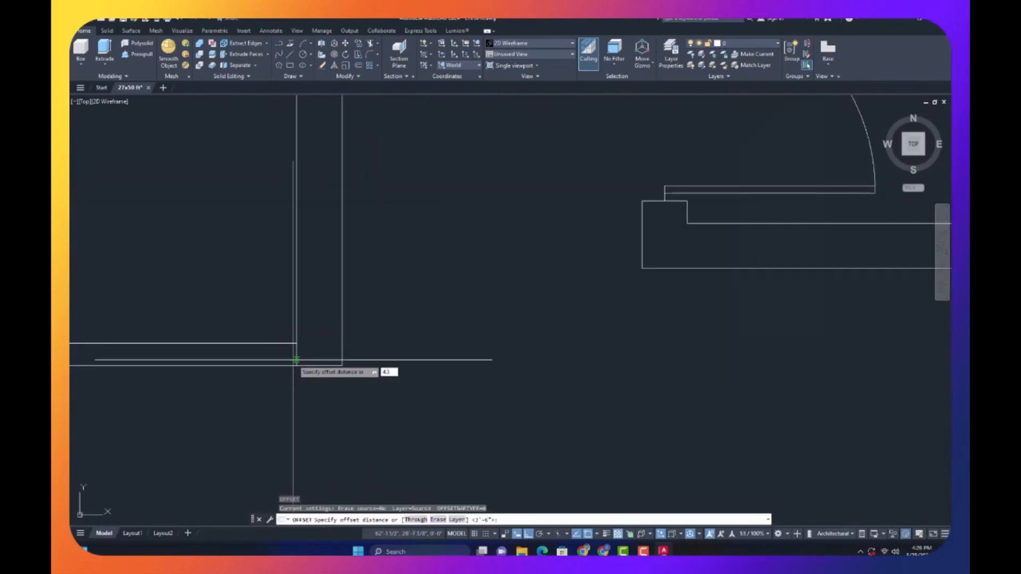
key(Return)
click(296, 358)
click(283, 355)
key(Escape)
- Erase the guide line at the laundry's lower-right corner and offset the jamb 36" left for the door width
click(296, 356)
key(e)
key(Return)
key(Escape)
key(o)
key(Return)
text(36)
key(Return)
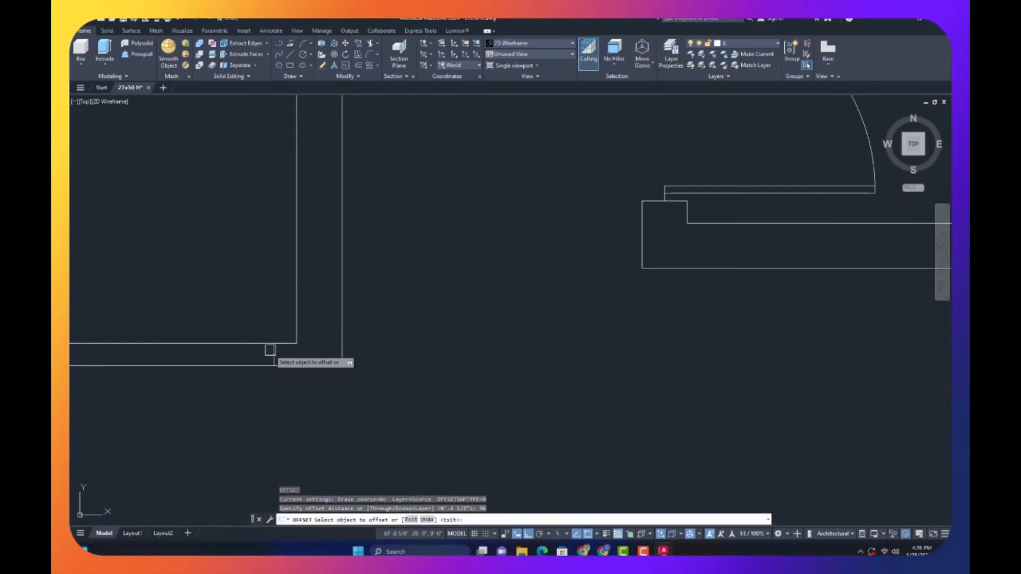
click(270, 351)
click(233, 359)
key(Escape)
- Trim both wall lines between the two jambs to open the doorway in the laundry's lower wall
key(t)
key(r)
key(Return)
click(231, 365)
click(241, 345)
key(Escape)
- Try to draw the laundry door leaf from the right jamb's midpoint with segments of 5", 5/8", 36", 1.5" and 36"
key(l)
key(Return)
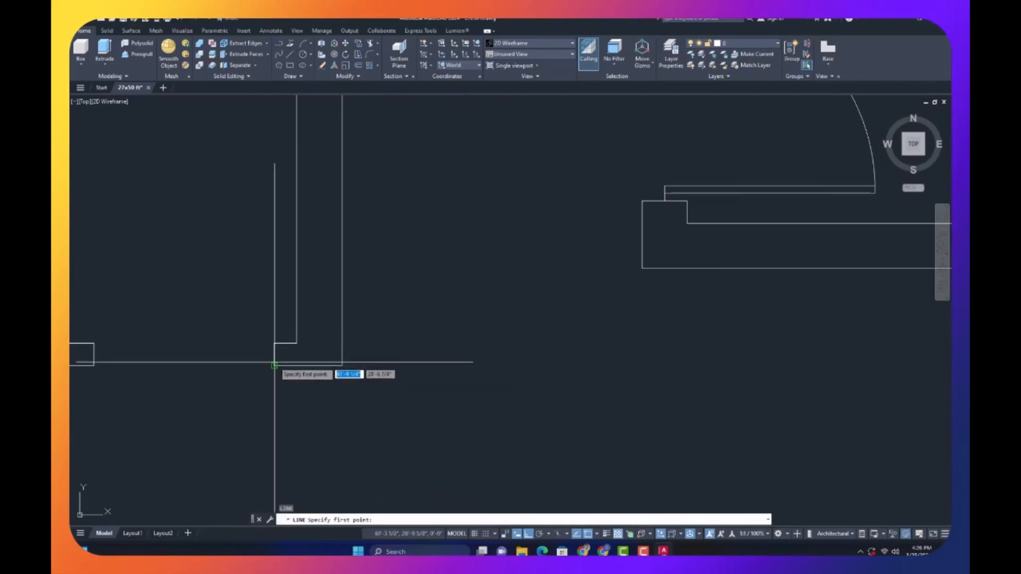
click(275, 355)
text(5)
key(Return)
text(5/8")
key(Return)
scroll(241, 376, down, 6)
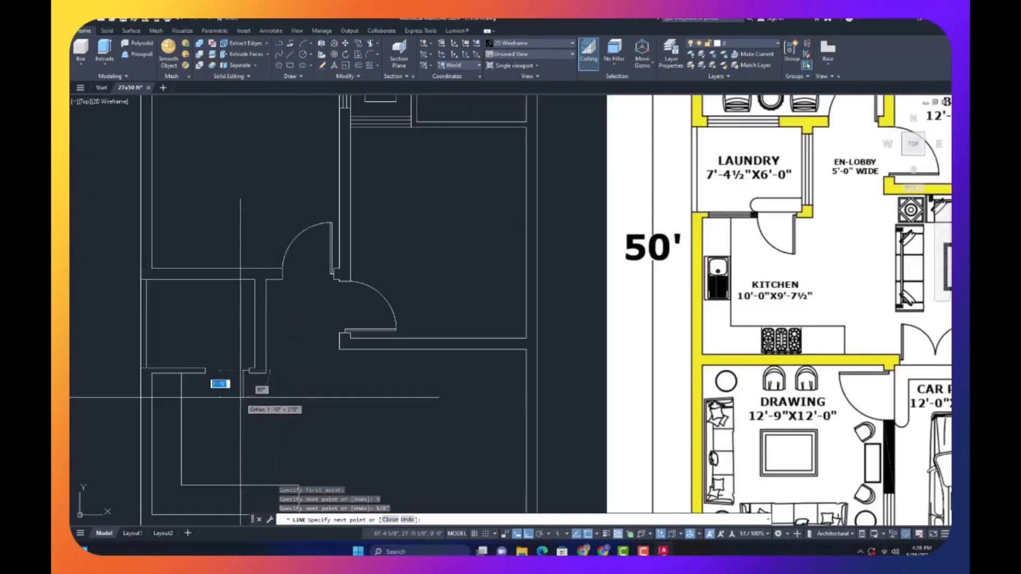
text(36)
key(Return)
text(1.5)
key(Return)
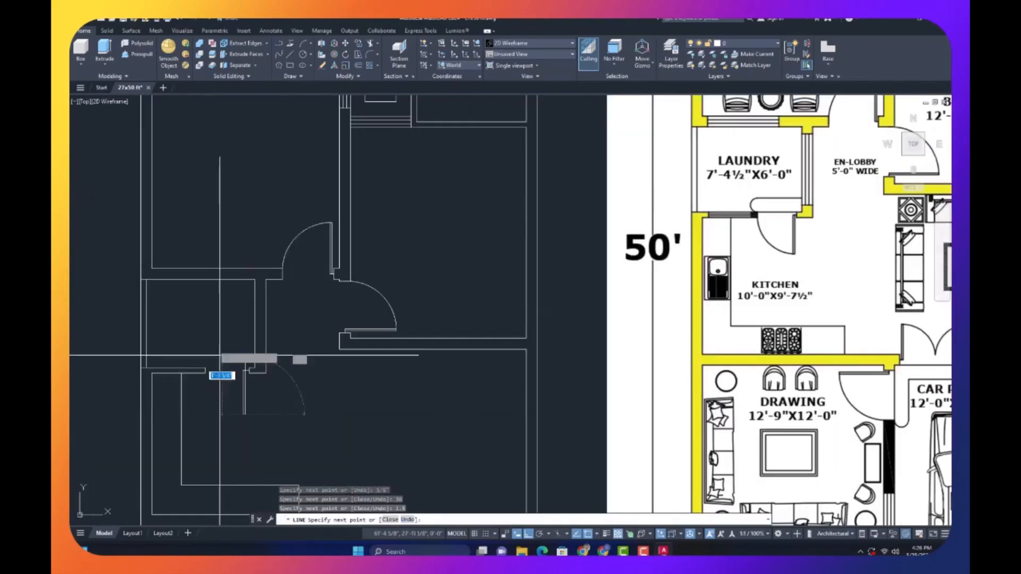
text(36)
key(Return)
key(Escape)
- Check the leaf's short connecting line with an aligned dimension, and erase the misdrawn laundry door leaf
scroll(217, 403, up, 8)
key(Escape)
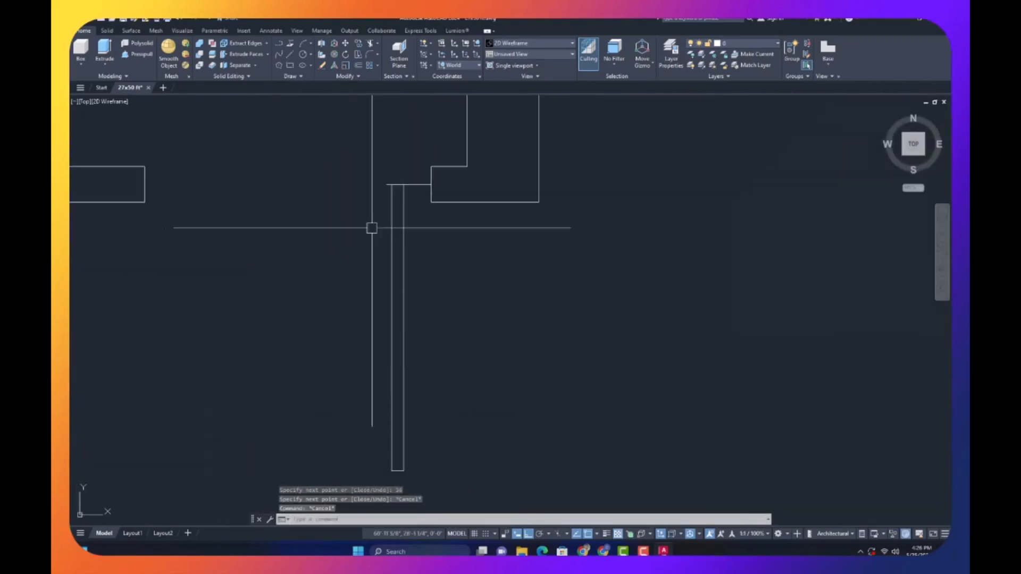
text(dal)
key(Return)
click(419, 186)
key(Escape)
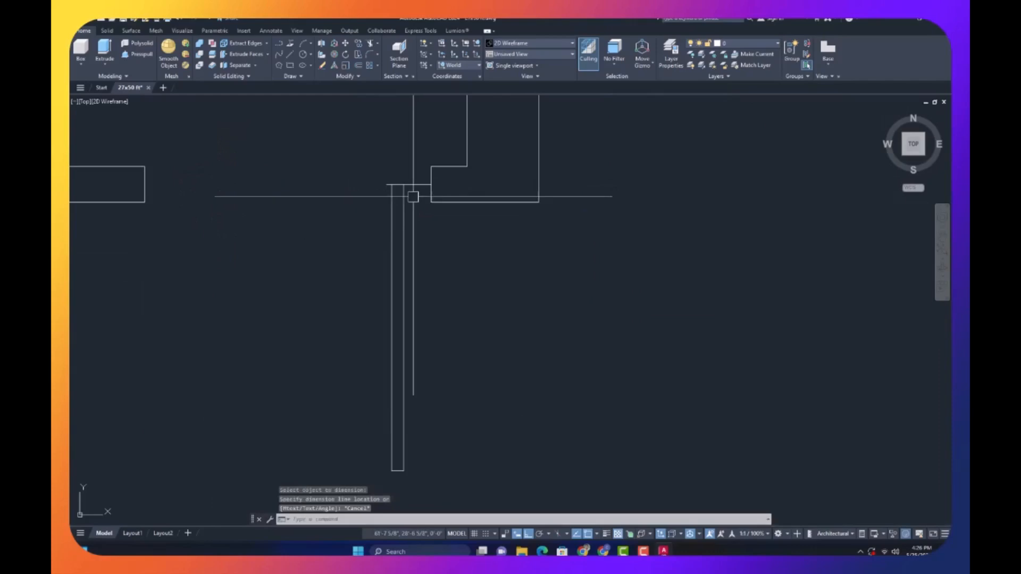
click(417, 193)
click(374, 162)
text(e)
key(Return)
scroll(431, 254, down, 3)
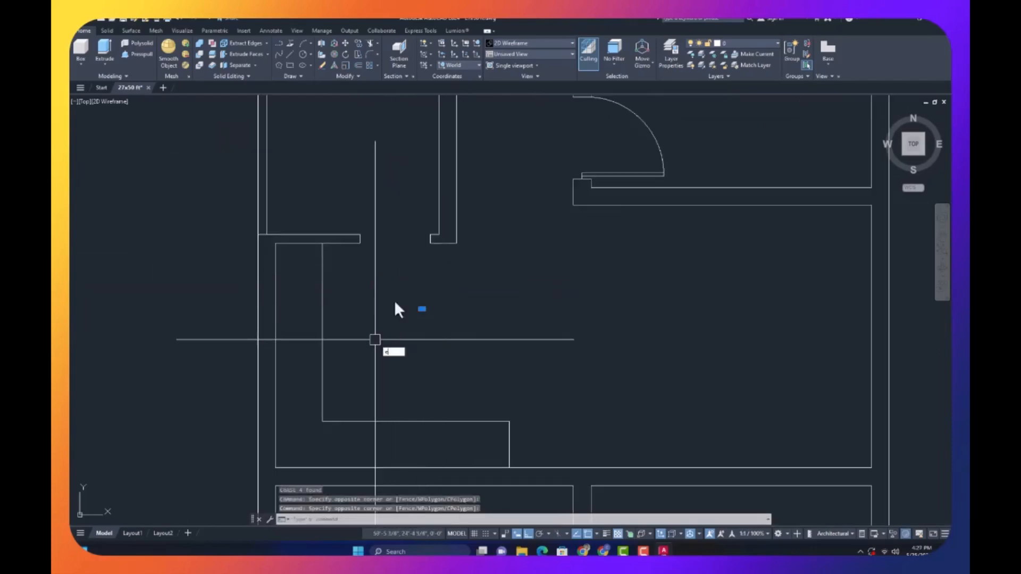
- Draw the laundry door leaf from the right jamb's midpoint with segments 3" left, 36" down, 1.5" right and 36" up
scroll(417, 249, up, 4)
text(l)
key(Return)
click(450, 221)
text(3)
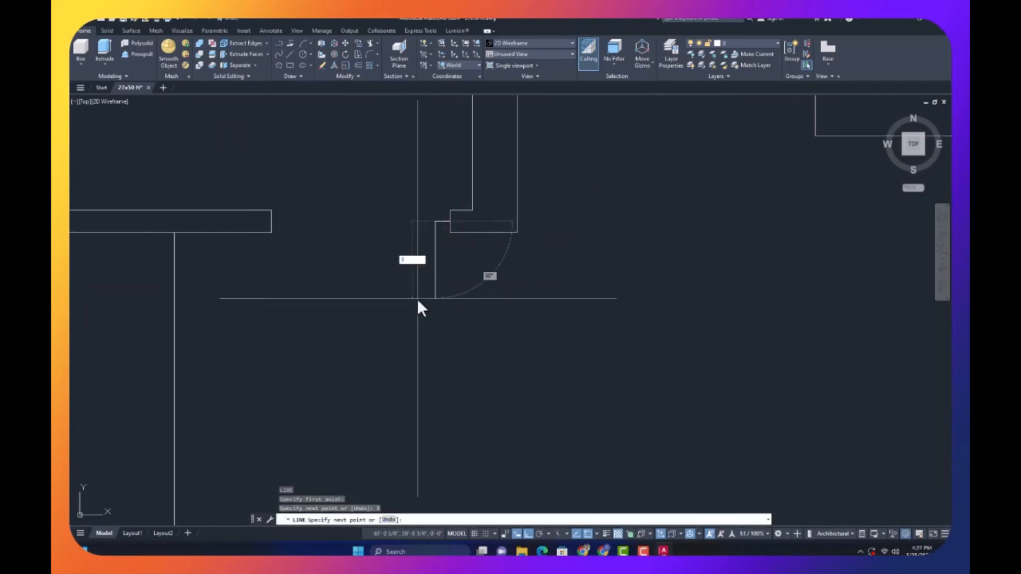
key(Return)
text(36)
key(Return)
text(1.5)
key(Return)
text(3)
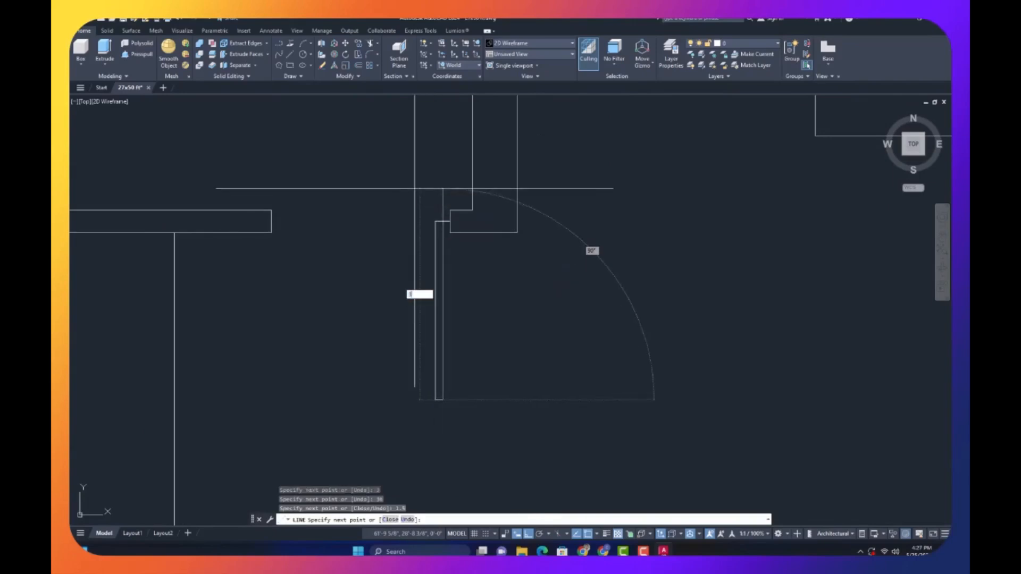
text(6)
key(Return)
key(Escape)
- Draw a three-point arc for the laundry door swing from the leaf's lower end to the left jamb
text(a)
key(Return)
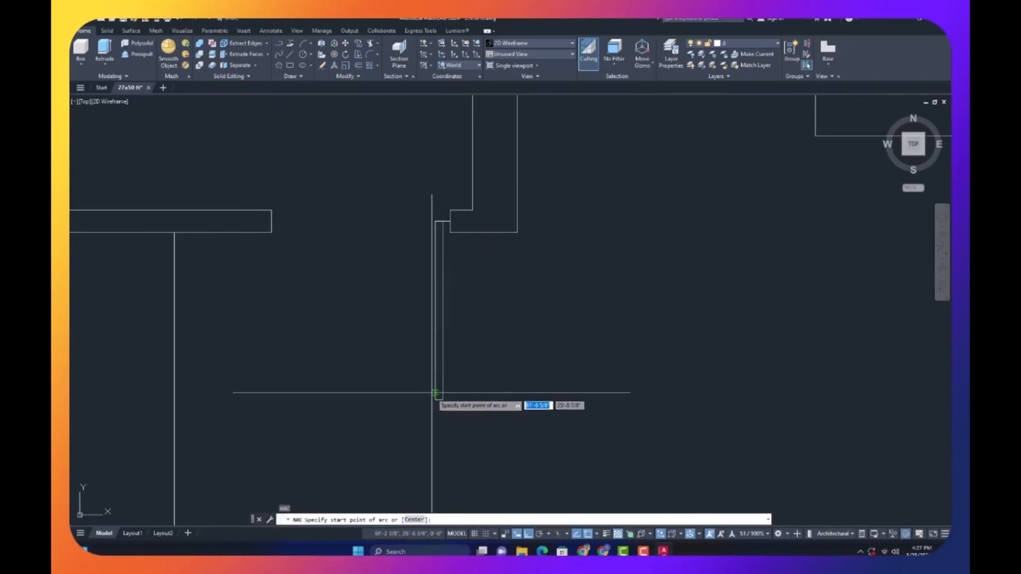
click(435, 399)
click(272, 233)
click(273, 227)
key(Escape)
- Extend the laundry wall's upper line across the door opening and offset that line 12" upward as a step
text(ex)
key(Return)
click(457, 209)
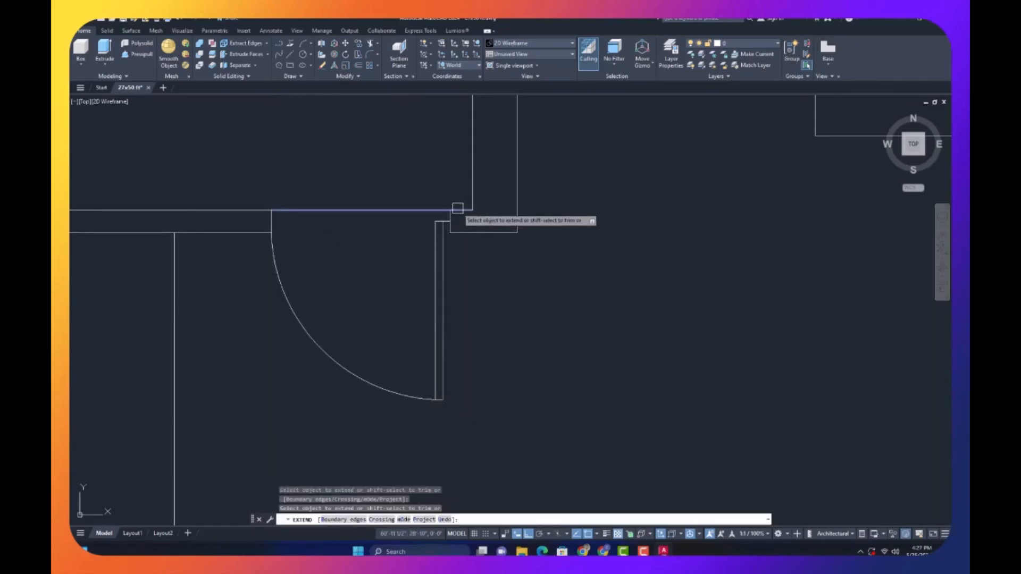
key(Escape)
text(o)
key(Return)
text(12)
key(Return)
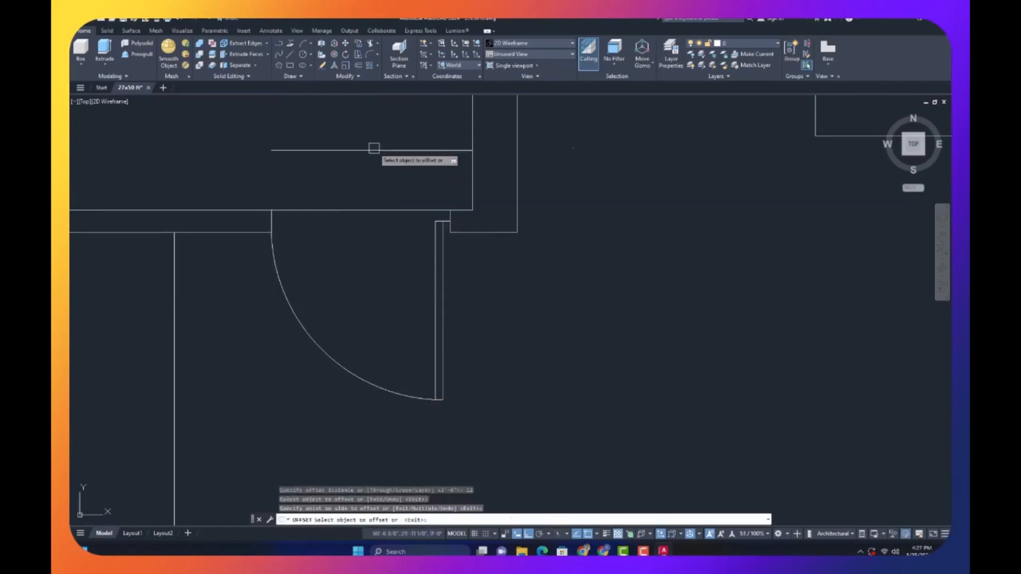
key(Escape)
- Fillet the left ends of the two parallel step lines above the laundry door to close them
text(f)
key(Return)
click(310, 149)
click(314, 210)
key(Escape)
- Draw a vertical line across the TV lounge's lower wall, in line with the drawing room's right wall face
scroll(319, 215, down, 10)
scroll(376, 315, up, 2)
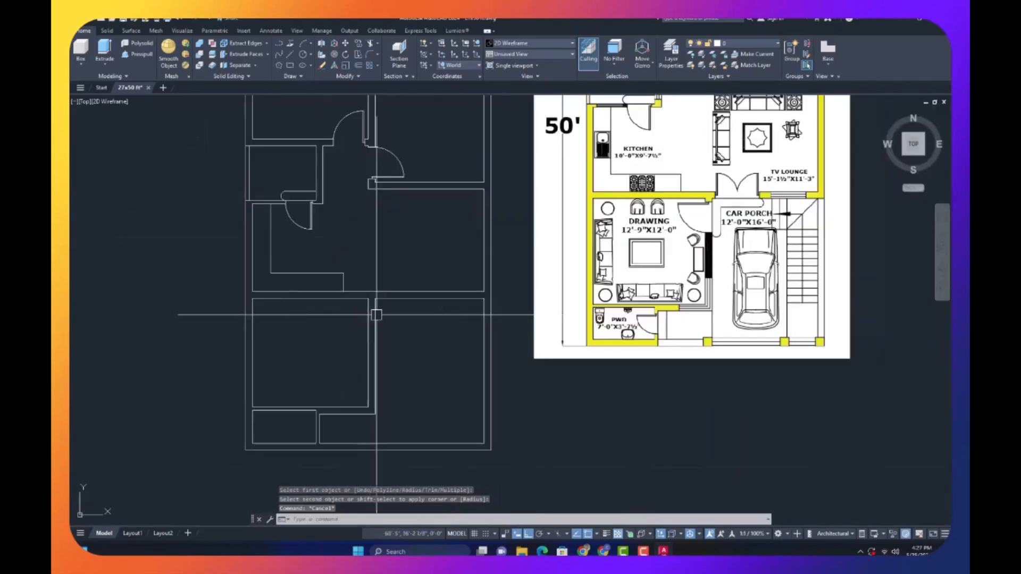
text(l)
key(Return)
scroll(356, 328, up, 3)
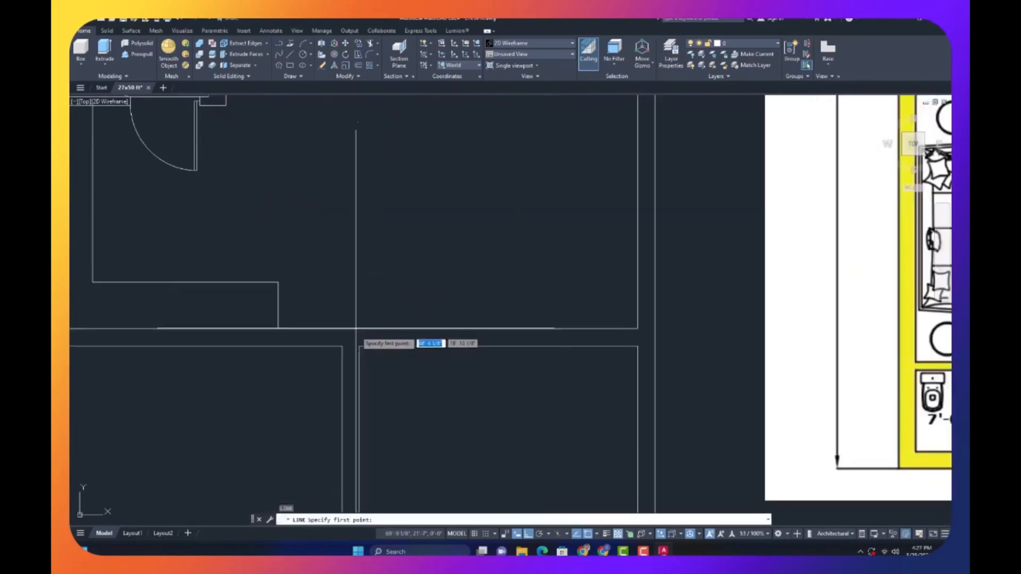
click(356, 330)
key(Escape)
key(Escape)
key(Escape)
- Draw a horizontal line across the upper end of the wall between the drawing room and the car porch
scroll(356, 334, down, 2)
text(l)
key(Return)
scroll(356, 336, up, 4)
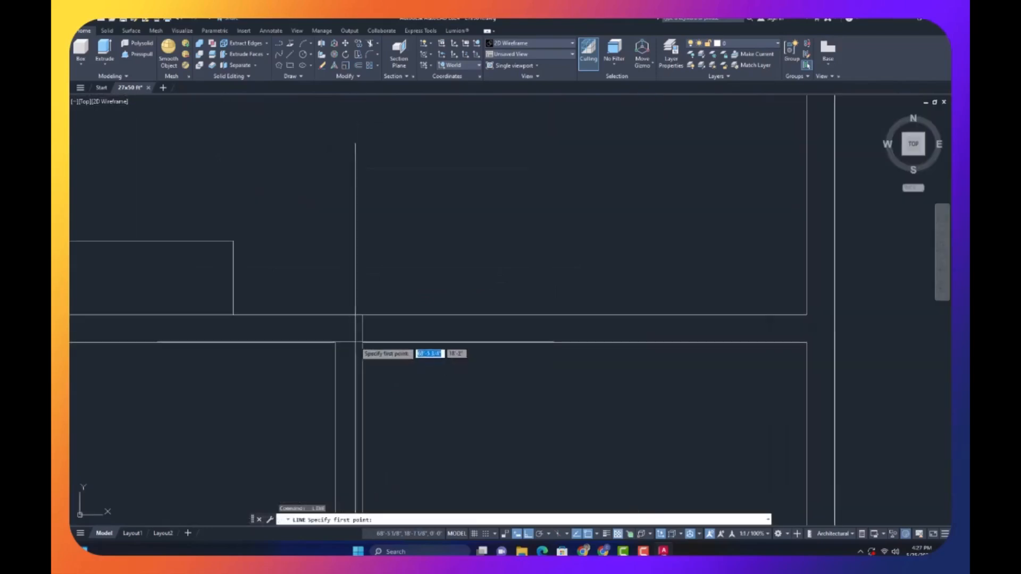
click(362, 343)
key(Escape)
- Offset the two wall-end lines 4.5", one to the right and one downward, as door jambs
text(o)
key(Return)
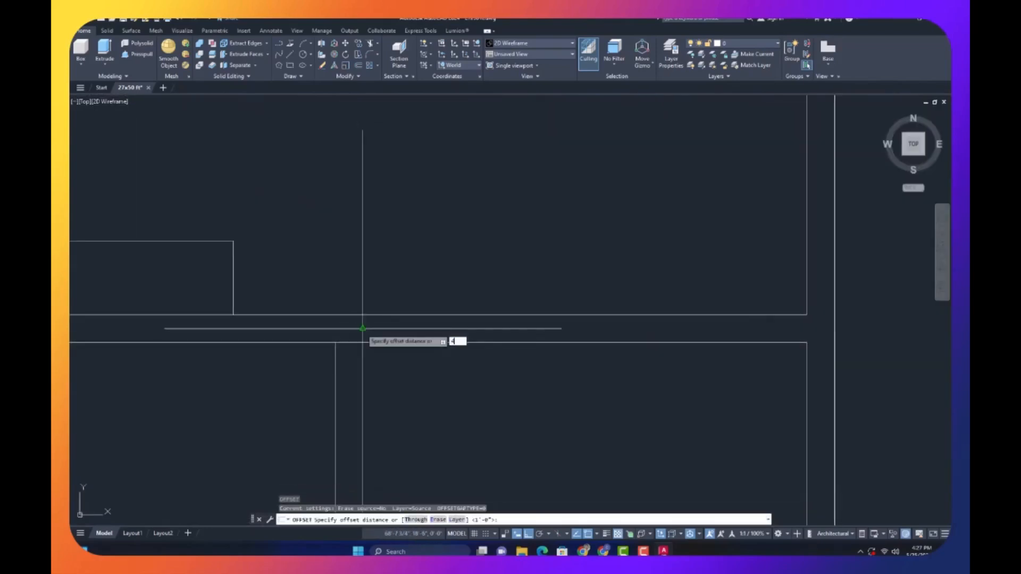
text(4.5)
key(Return)
click(362, 327)
click(371, 331)
key(Return)
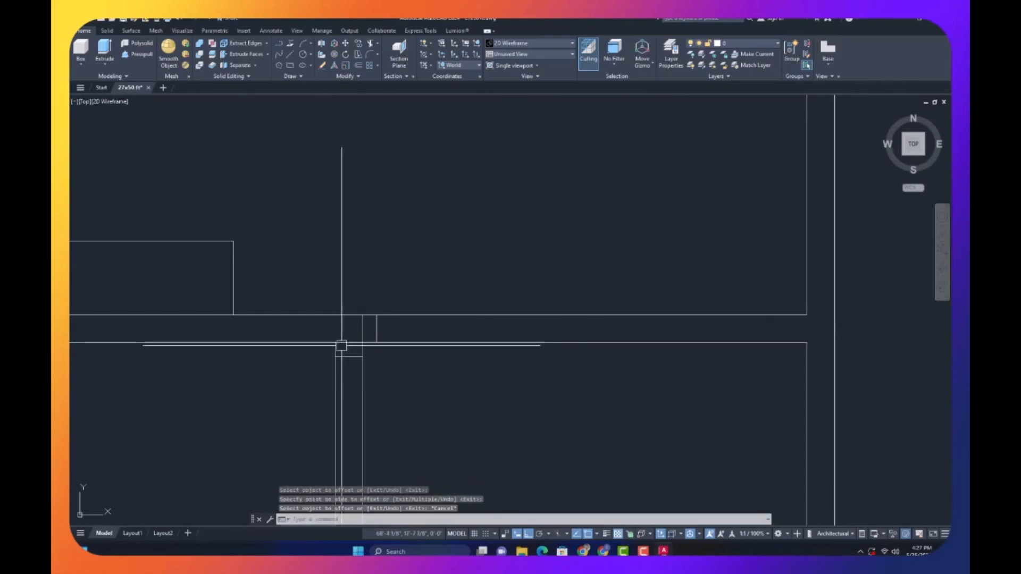
- Erase the guide lines at the wall junction and offset the TV lounge jamb 27" right twice for a double door
scroll(356, 335, up, 2)
key(Return)
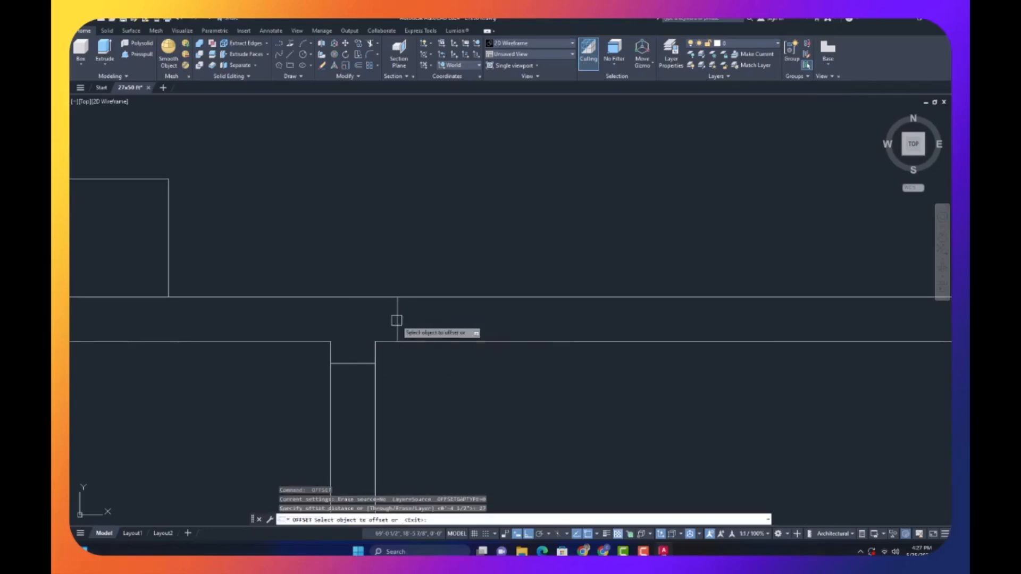
click(530, 315)
click(564, 330)
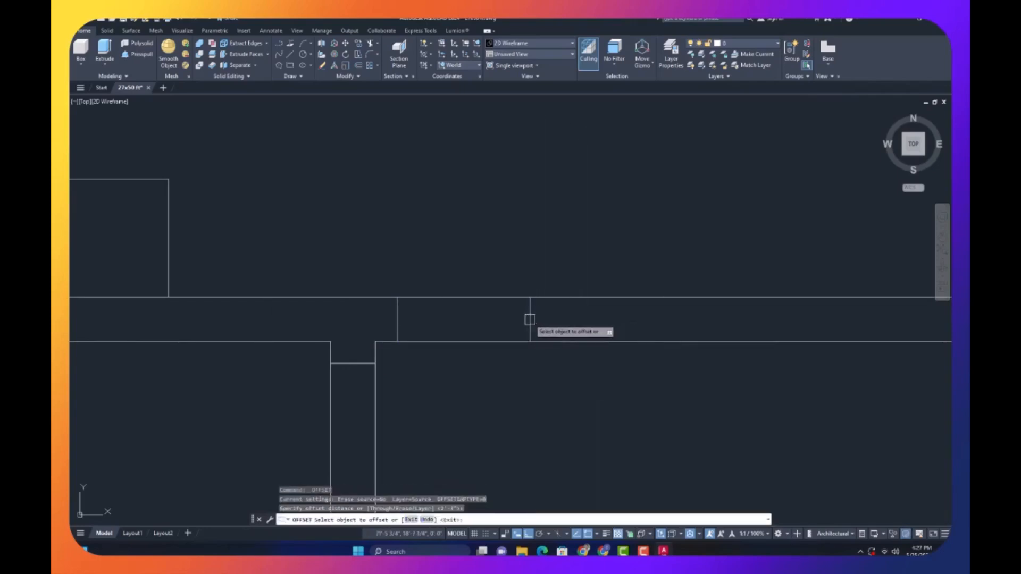
- Trim the TV lounge's lower wall lines between the outer jambs to open the double doorway
key(Escape)
text(tr)
key(Return)
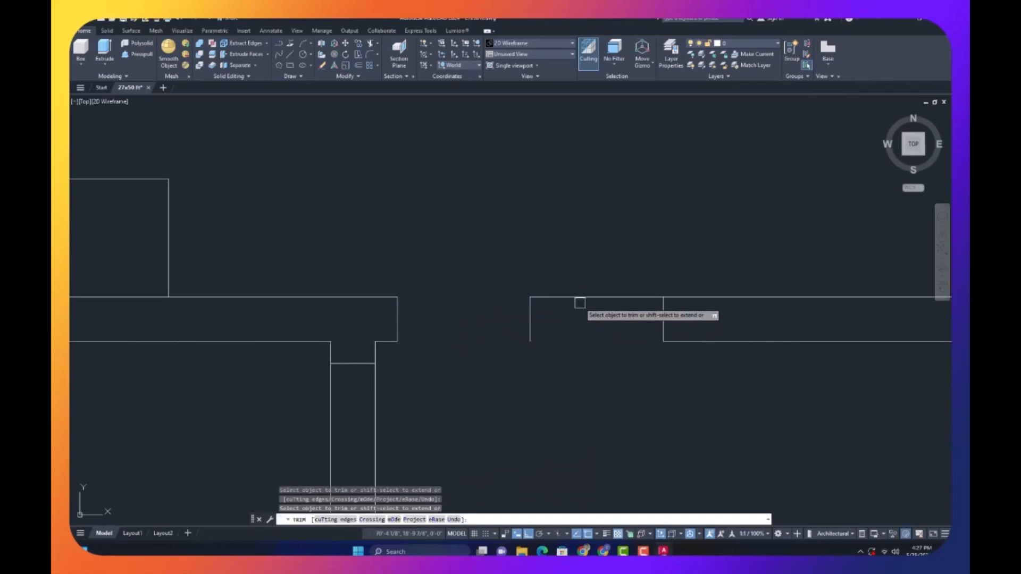
click(580, 297)
key(Escape)
- Draw the double door's left leaf from the jamb's midpoint with segments 3" right, 27" up, 1.5" left and 27" down
text(l)
key(Return)
click(413, 319)
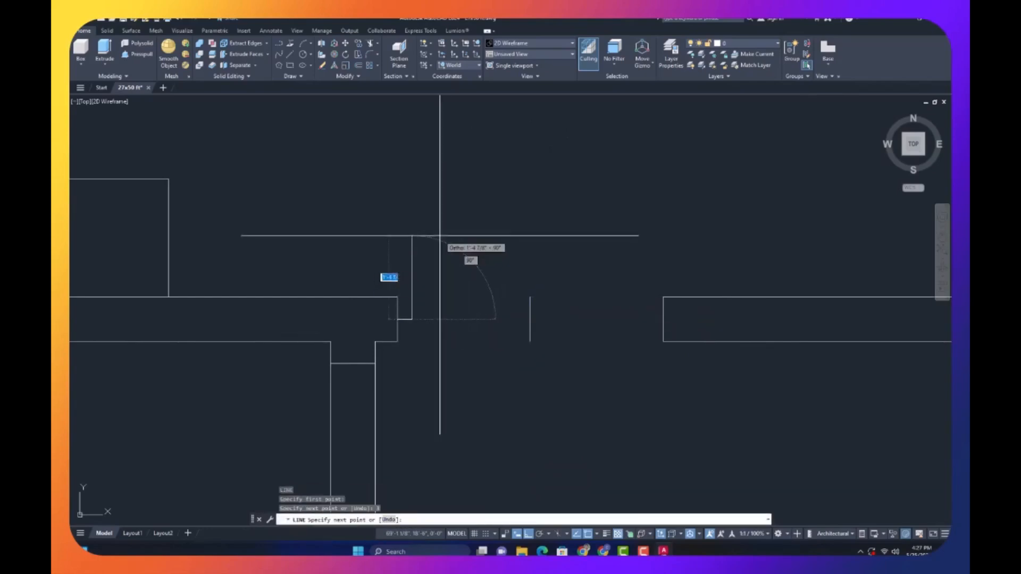
text(27)
key(Return)
text(1.5)
key(Return)
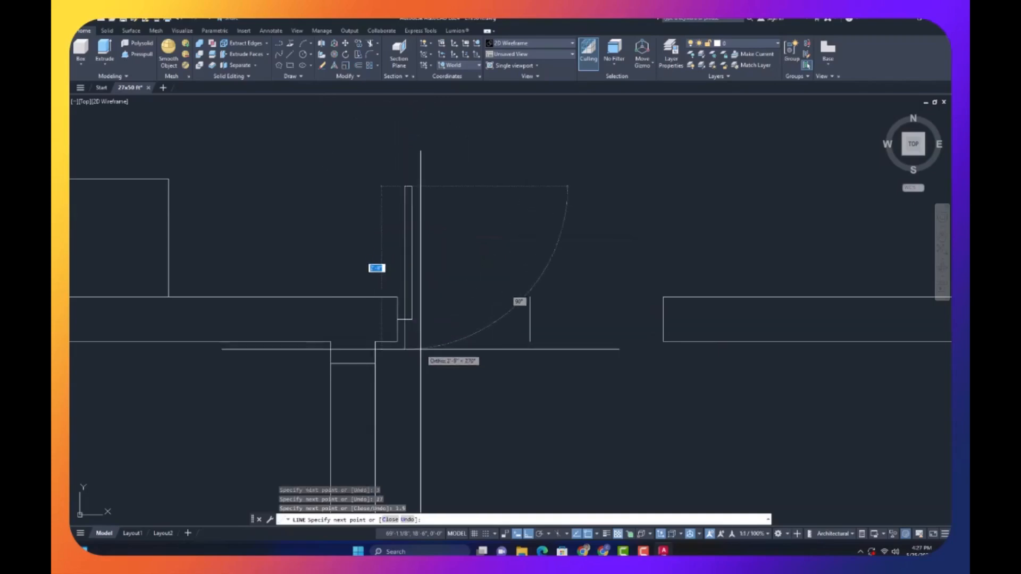
text(27)
key(Return)
key(Escape)
- Draw the left leaf's swing arc from the leaf's upper corner to the double doorway's centre line
text(a)
key(Return)
click(412, 186)
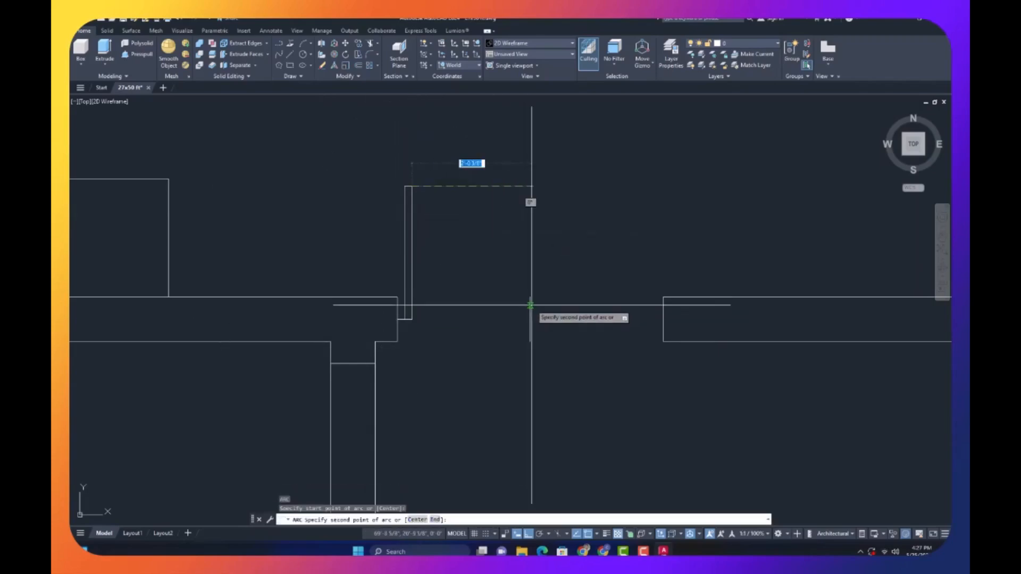
click(531, 301)
click(531, 318)
key(Escape)
- Mirror the left leaf and its arc about the doorway's centre line, keeping the originals, and remove the centre line
click(449, 179)
click(399, 223)
click(446, 349)
click(401, 301)
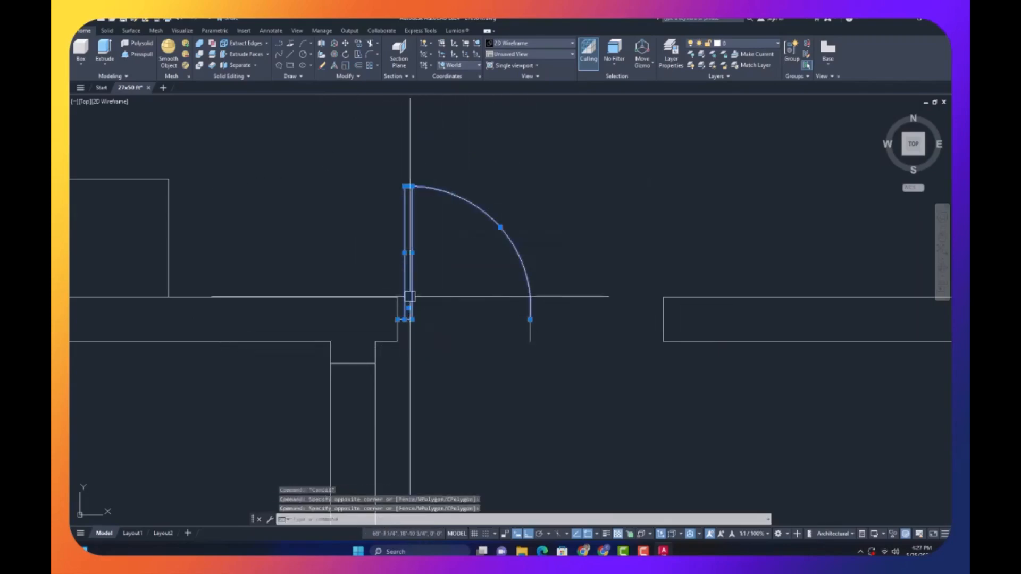
text(mi)
key(Return)
click(530, 341)
click(532, 349)
key(Return)
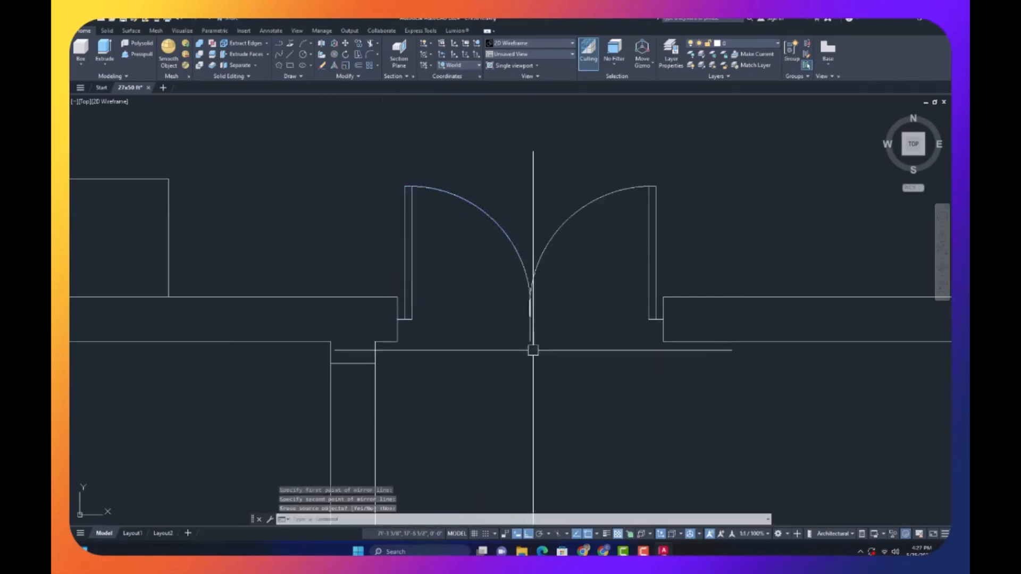
scroll(467, 306, down, 2)
key(Escape)
key(Escape)
key(Escape)
- Offset the drawing room's door jamb 42" downward and trim the wall lines between the two jambs
text(o)
key(Return)
key(Return)
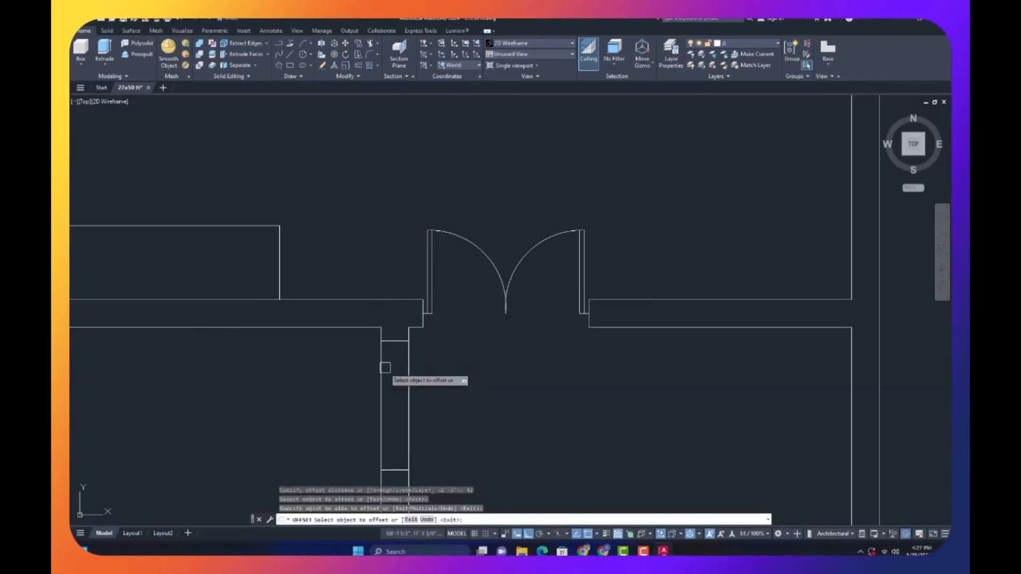
click(383, 386)
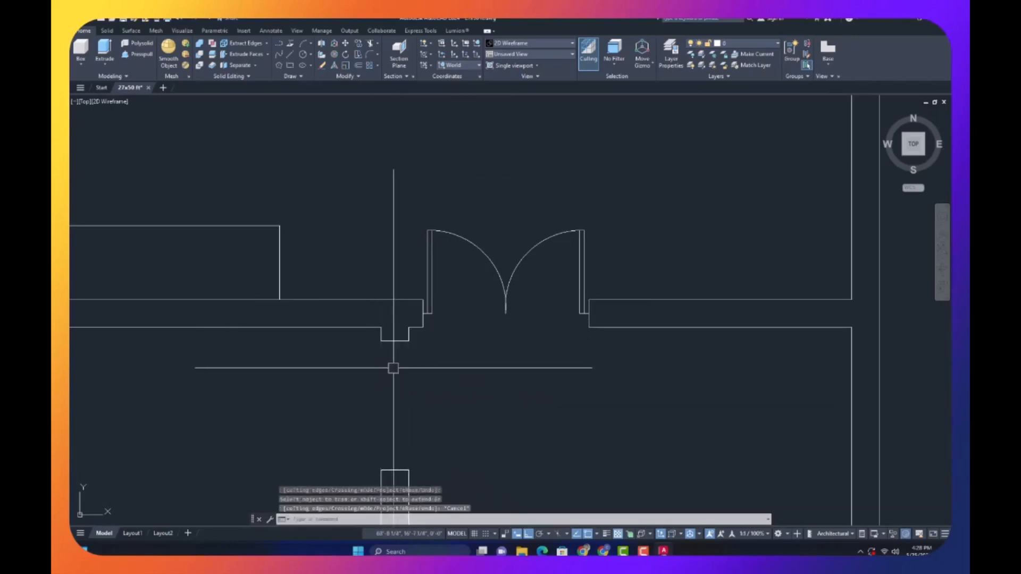
- Draw the drawing room door leaf from the upper jamb's midpoint with segments 3" down, 42" left, 1.5" up and 42" right
text(l)
key(Return)
click(395, 350)
text(3)
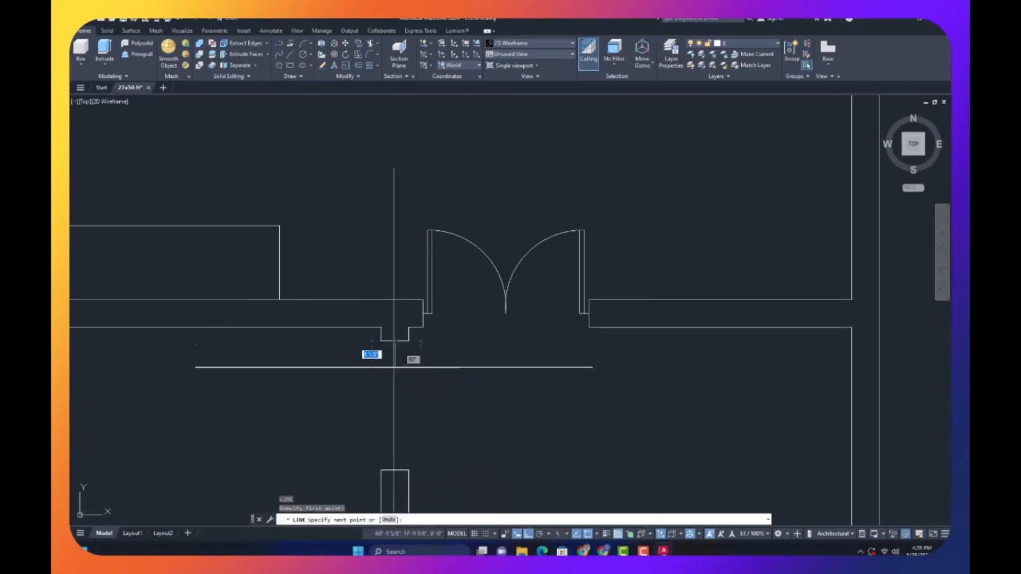
key(Return)
text(42)
key(Return)
text(1.5)
key(Return)
text(42)
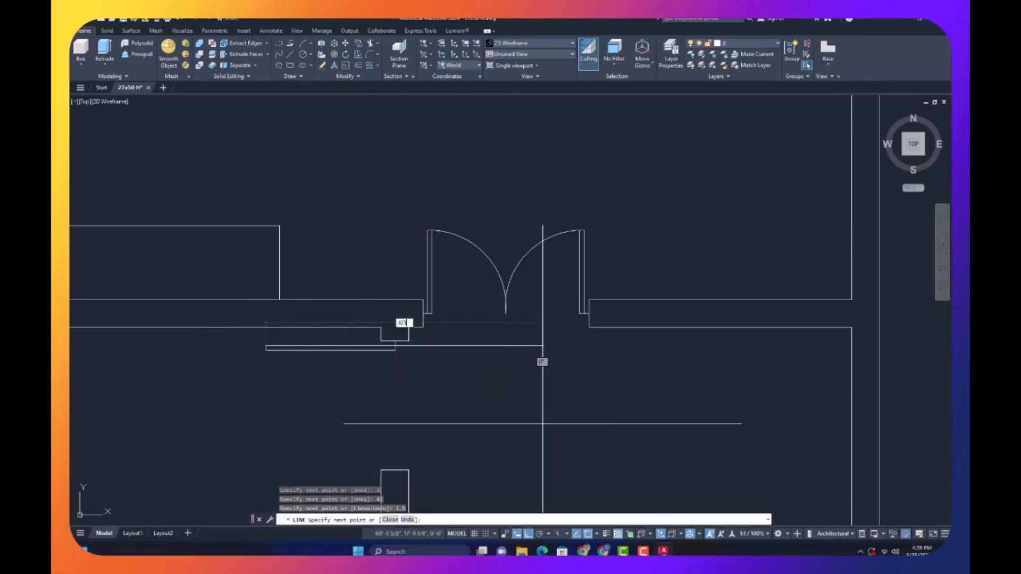
text(3)
key(BackSpace)
key(Return)
key(Return)
- Draw the drawing room door's swing arc from the leaf's end to the lower jamb and save the drawing
text(a)
key(Return)
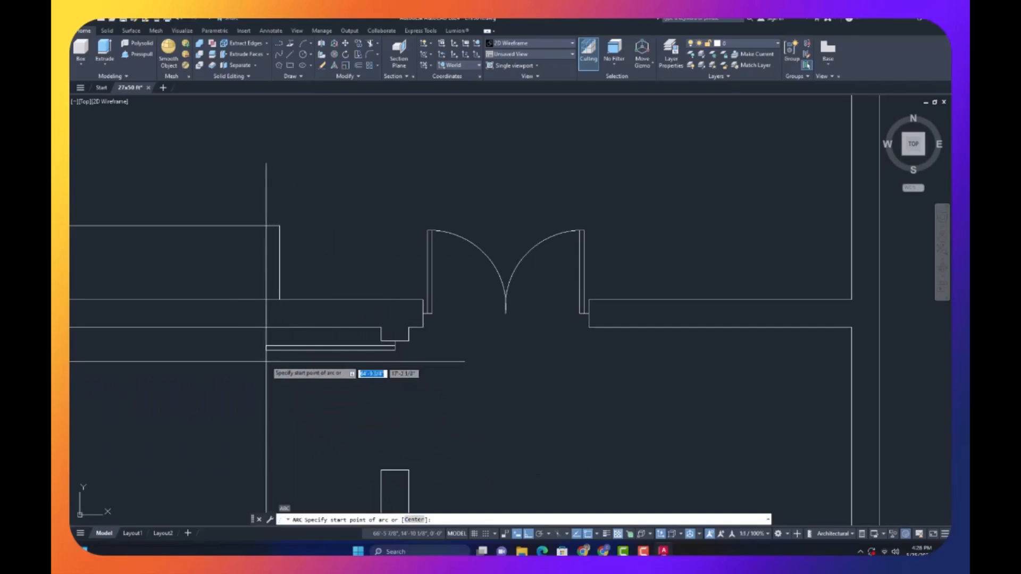
click(305, 437)
click(380, 470)
key(Escape)
scroll(399, 410, down, 5)
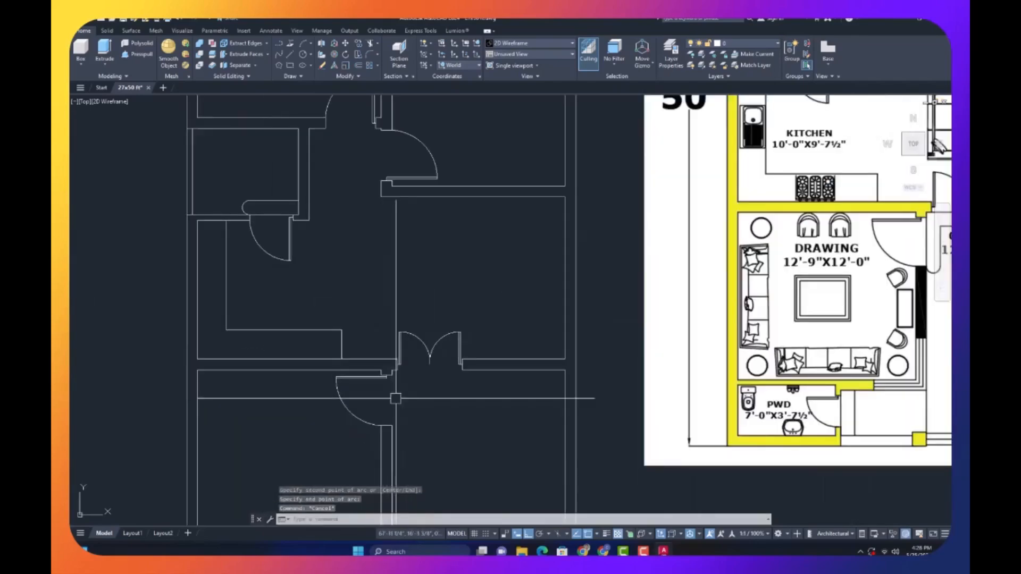
scroll(400, 410, up, 4)
scroll(401, 409, down, 4)
scroll(405, 404, up, 2)
key(ctrl+s)
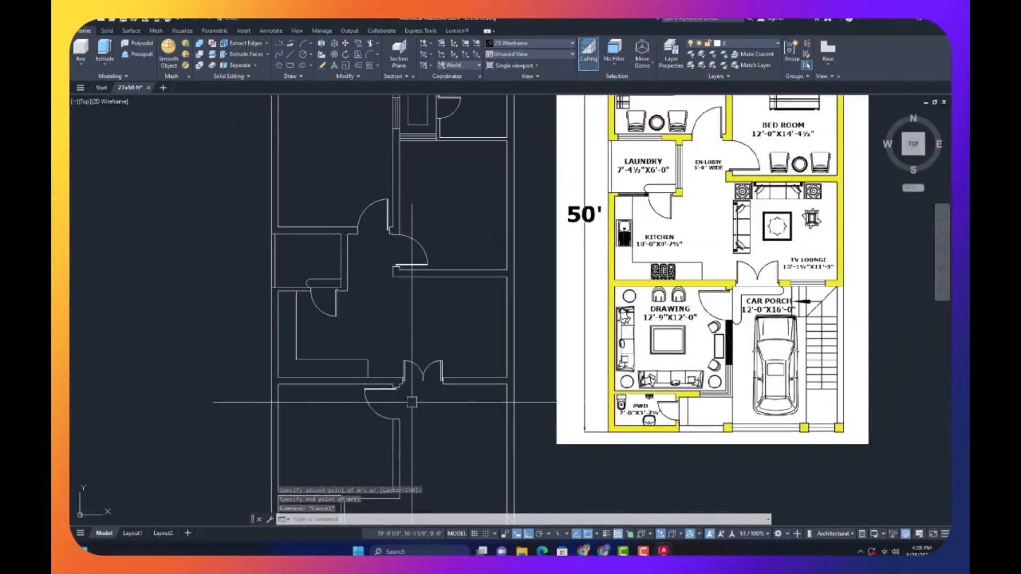
- Extend the car porch side wall lines across the double door and drawing room door openings as thresholds
text(ex)
key(Return)
scroll(393, 346, up, 8)
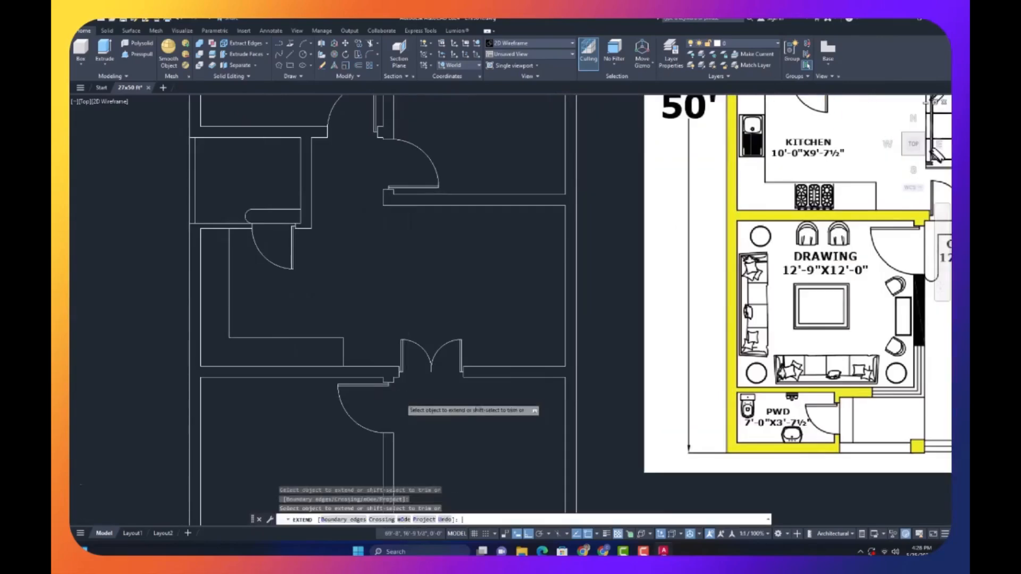
scroll(337, 233, down, 2)
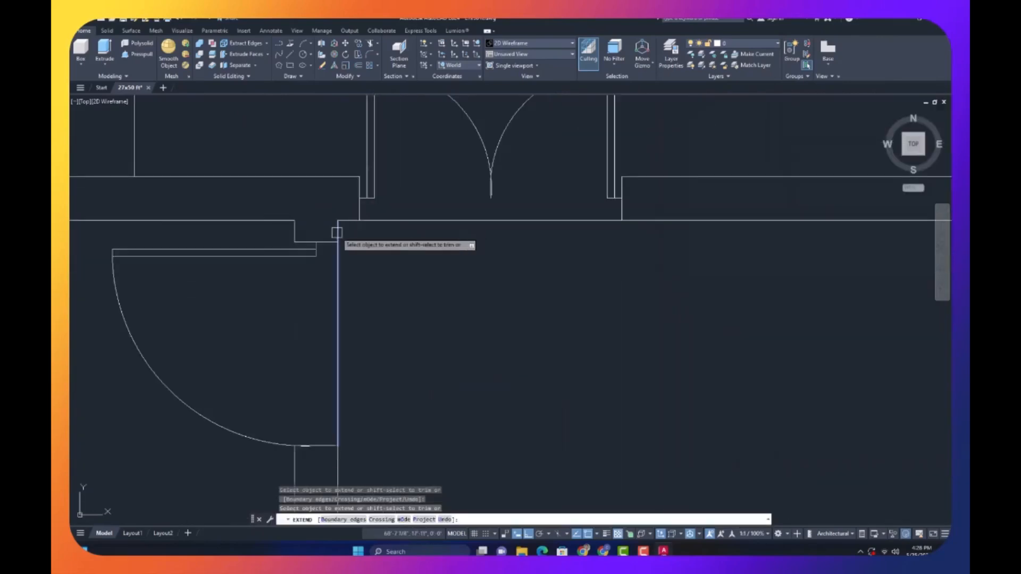
key(Escape)
- Offset the drawing room and TV lounge threshold lines 15" into the car porch to outline an entrance step
text(o)
key(Return)
text(15)
key(Return)
click(339, 317)
click(395, 299)
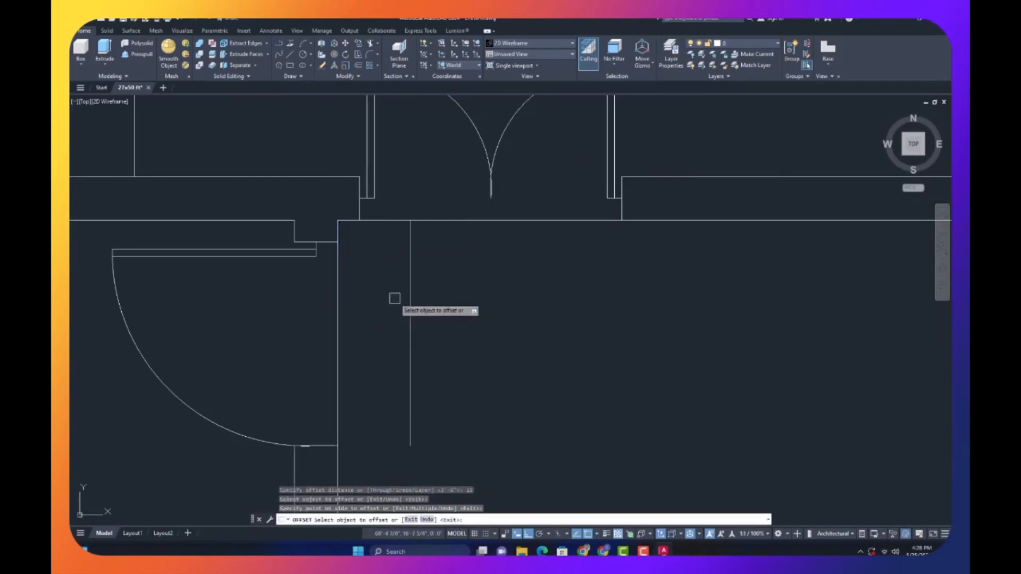
click(465, 222)
click(452, 261)
key(Escape)
- Fillet the two offset lines into a square corner and round both open ends of the entrance step against the walls
text(f)
click(439, 293)
click(409, 353)
click(409, 407)
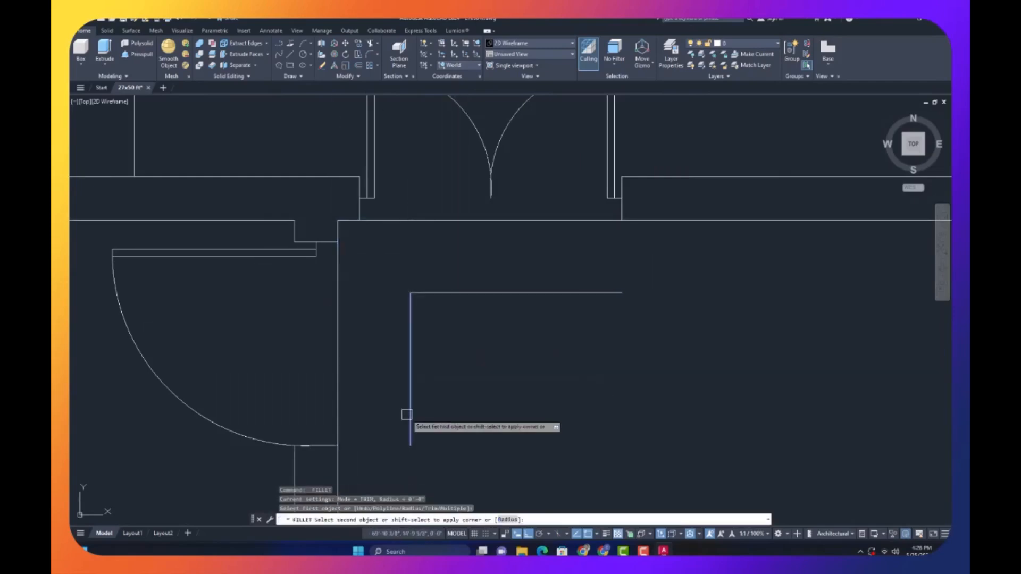
click(340, 401)
key(space)
click(599, 292)
click(581, 220)
scroll(543, 244, down, 8)
key(Escape)
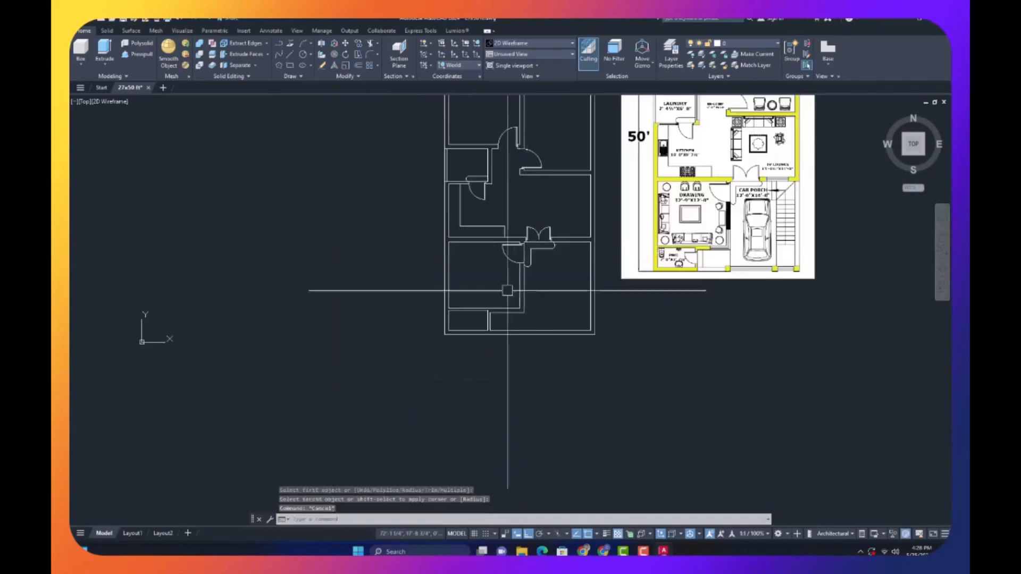
- Draw a short line across the upper end of the powder room's right wall, level with the drawing room's outer wall line
key(Escape)
scroll(509, 289, up, 4)
scroll(493, 318, down, 2)
text(l)
key(Return)
scroll(471, 290, up, 6)
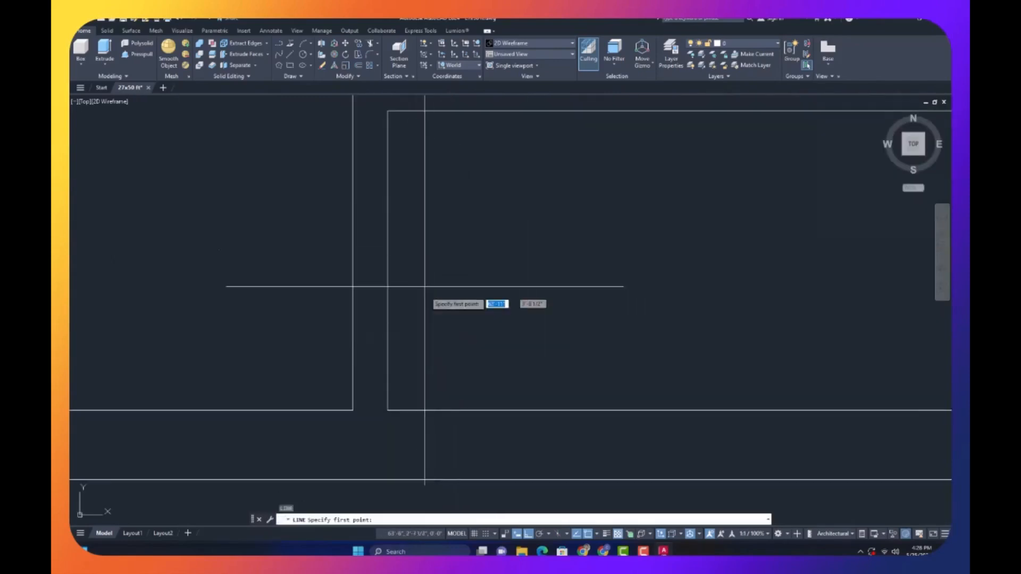
scroll(416, 280, up, 3)
key(Escape)
key(Escape)
key(Escape)
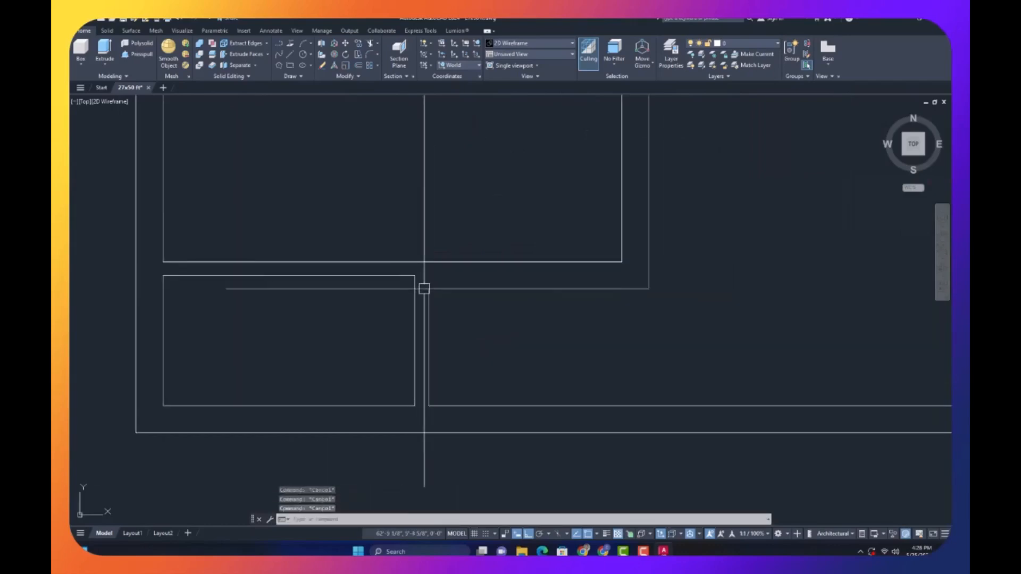
- Offset the powder room wall's end line 4.5" downward and the resulting line another 27" downward as door jambs
text(o)
key(Return)
text(4.5)
key(Return)
click(421, 288)
click(396, 313)
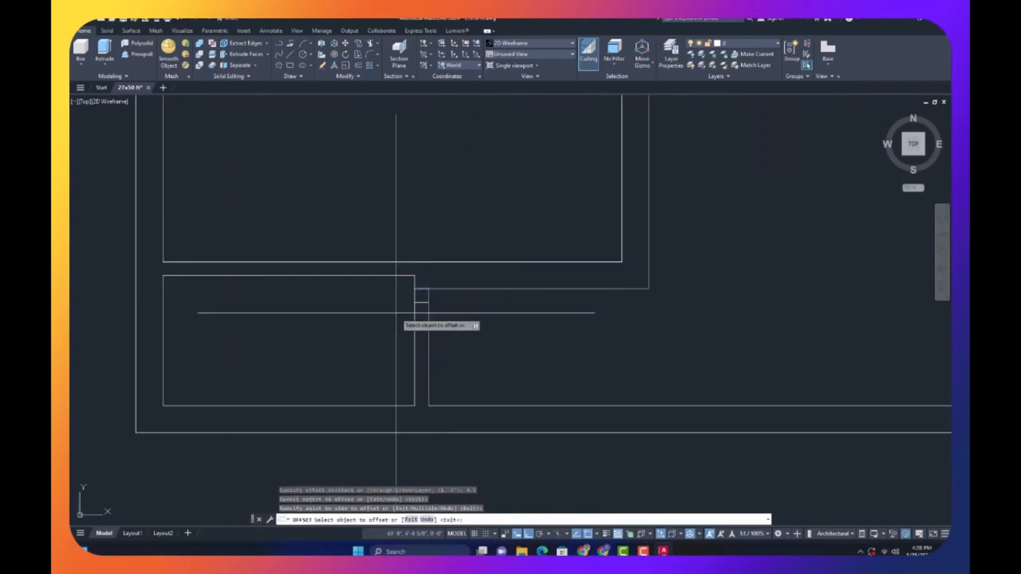
key(Return)
key(Return)
text(27)
key(Return)
key(Escape)
key(Escape)
- Trim the powder room wall lines between the jambs and remove the guide line at the wall's upper end
text(tr)
key(Return)
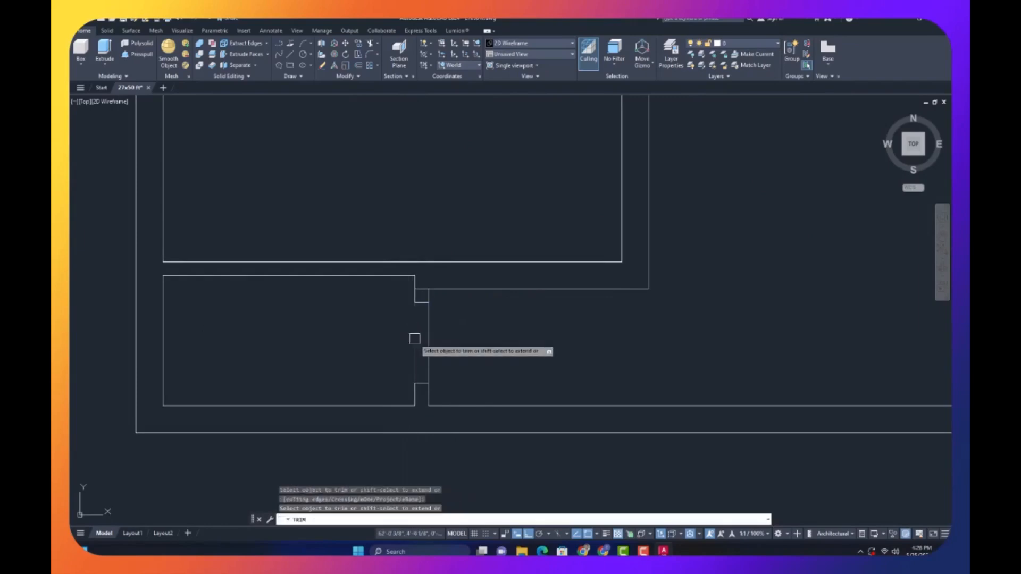
mouse_move(415, 339)
mouse_down()
mouse_move(429, 324)
mouse_move(416, 309)
mouse_up()
click(424, 292)
key(Escape)
key(Escape)
- Draw the powder room door leaf from the upper jamb's midpoint: 3" down, 27" left, 1.5" up, closing back at the jamb
text(l)
key(Return)
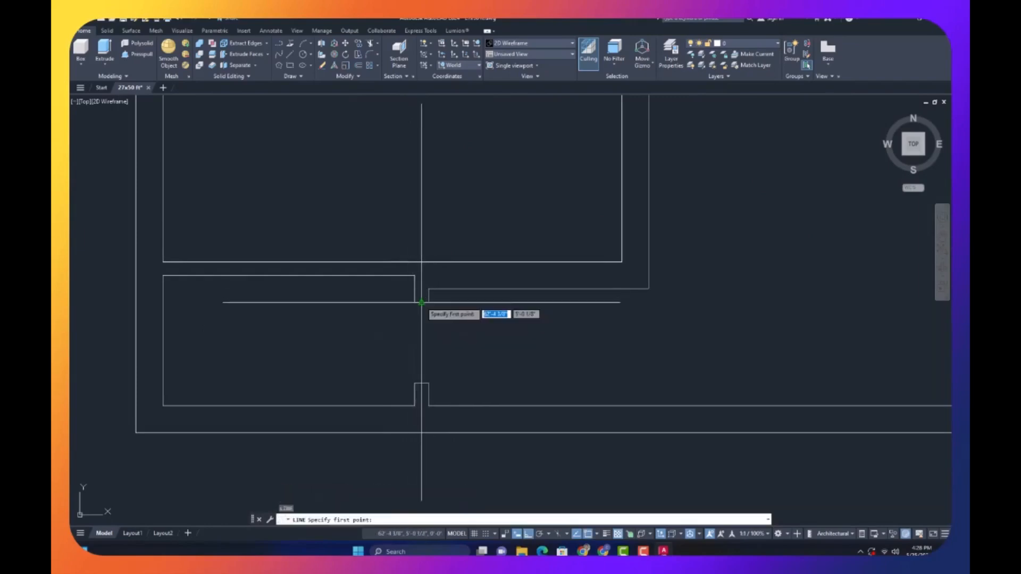
click(421, 301)
text(3)
key(Return)
text(27)
key(Return)
text(1)
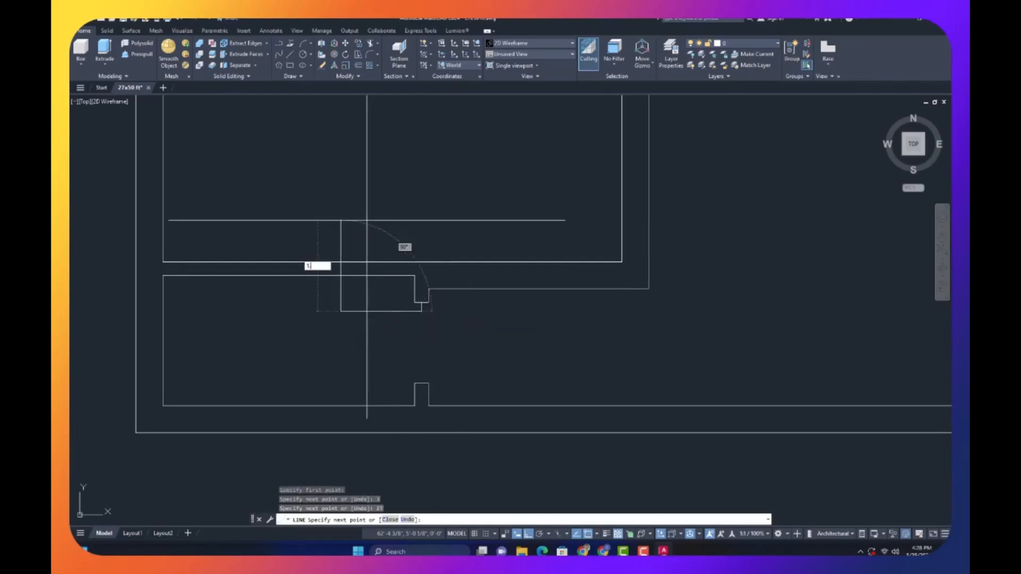
text(.5)
key(Return)
key(Return)
key(Escape)
- Draw the powder room door's swing arc from the leaf's end to the lower jamb's midpoint
text(a)
key(Return)
click(341, 311)
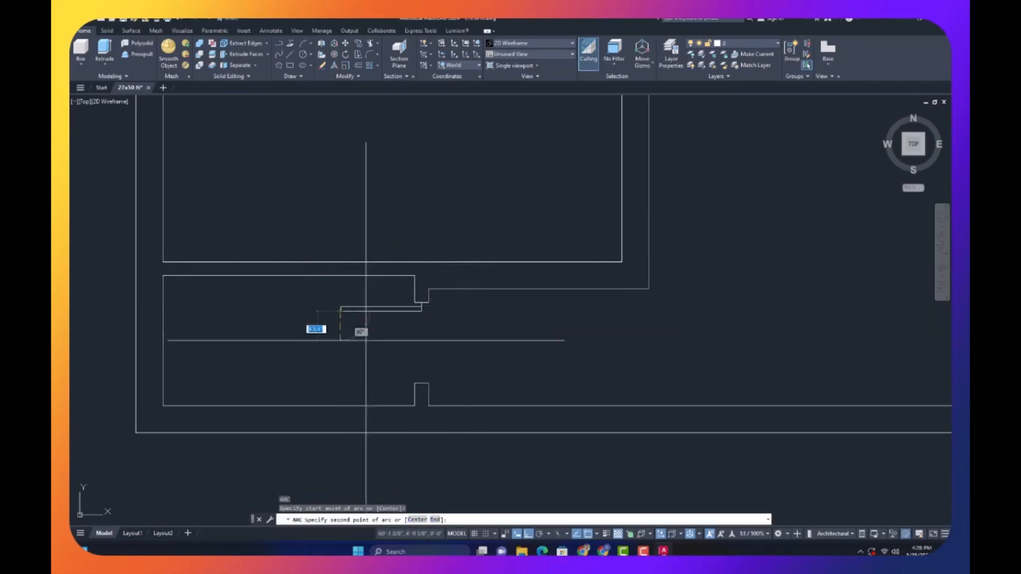
click(415, 383)
click(421, 383)
key(Escape)
scroll(364, 310, down, 3)
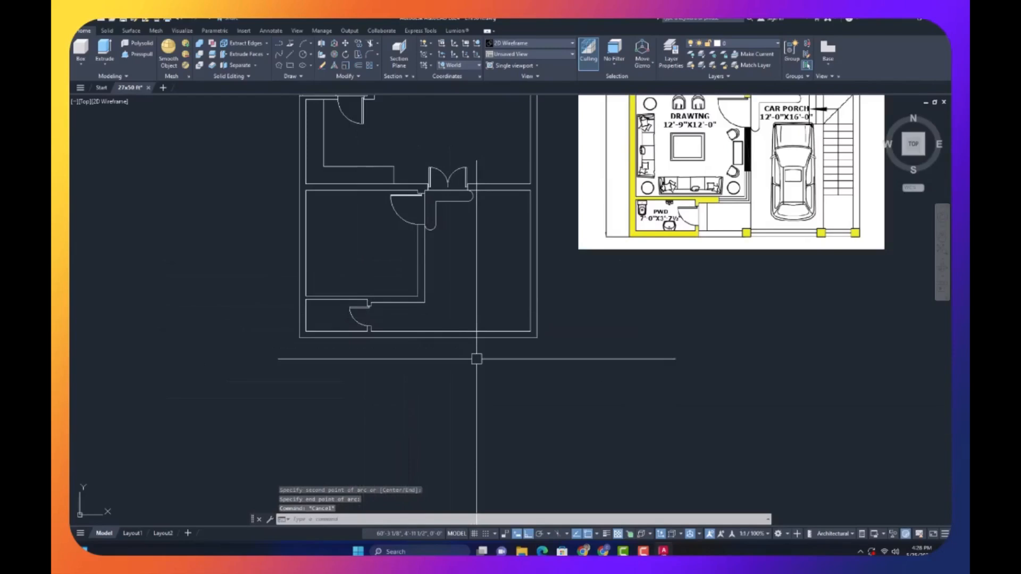
- Draw a 12" by 12" column rectangle starting from the house outline's lower-right outer corner
text(rec)
key(Return)
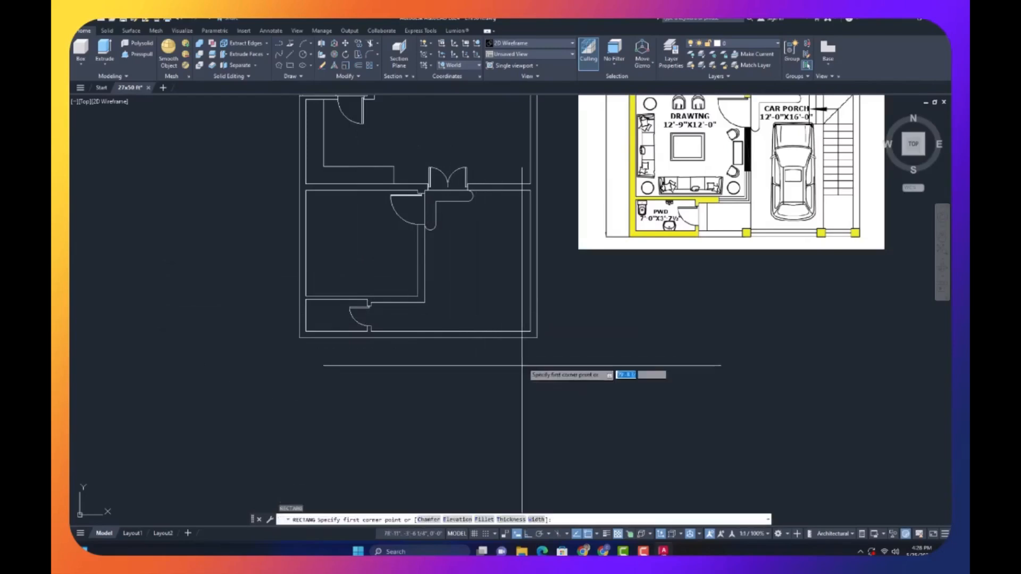
click(537, 337)
text(12)
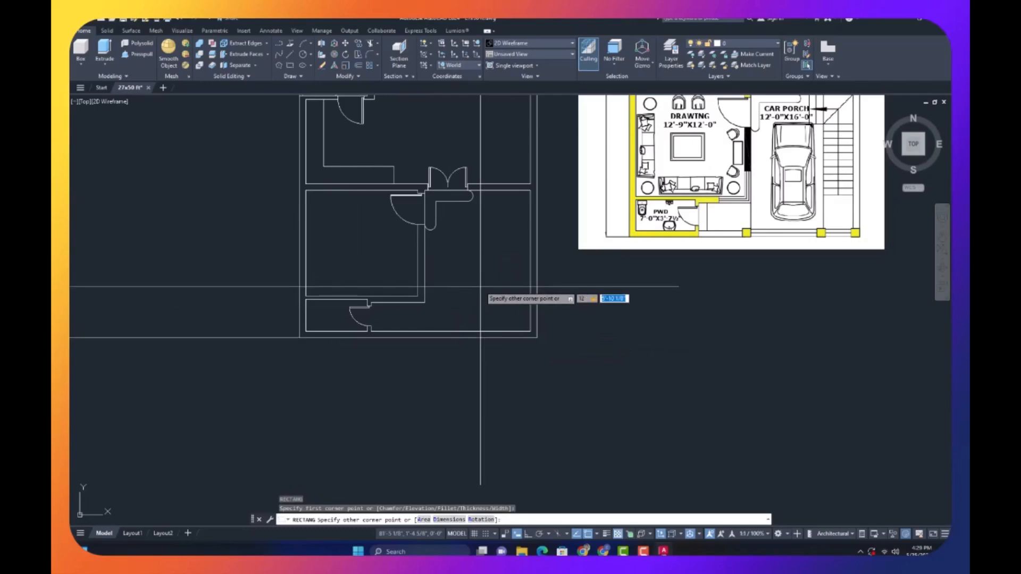
text(12)
key(Return)
- Move the column square 12" left so it sits inside the outer wall corner
scroll(530, 324, up, 6)
click(571, 378)
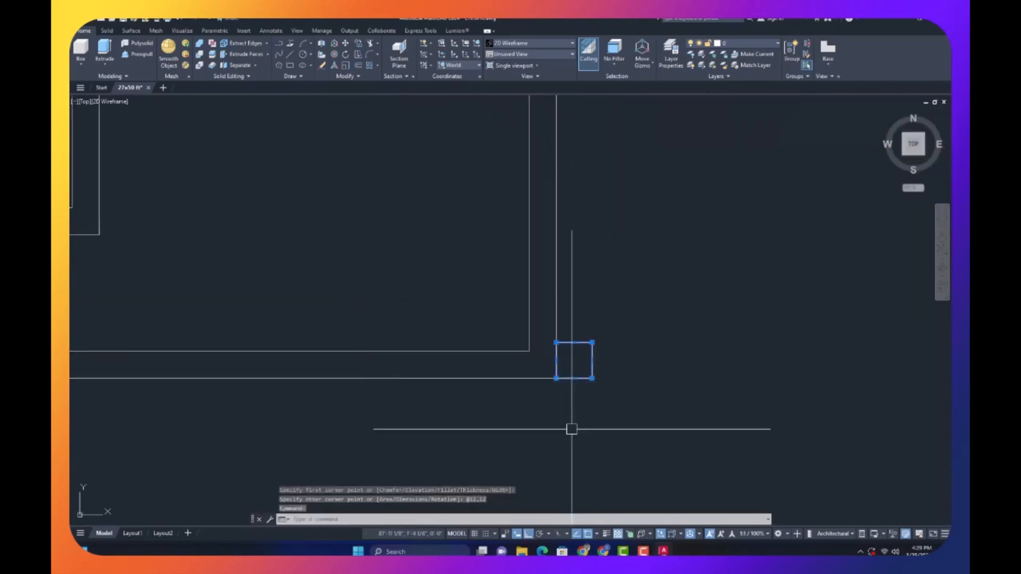
text(m)
key(Return)
click(572, 429)
text(12)
key(Return)
- Copy the corner column 54" to the left along the front wall
click(519, 356)
text(co)
key(Return)
click(512, 401)
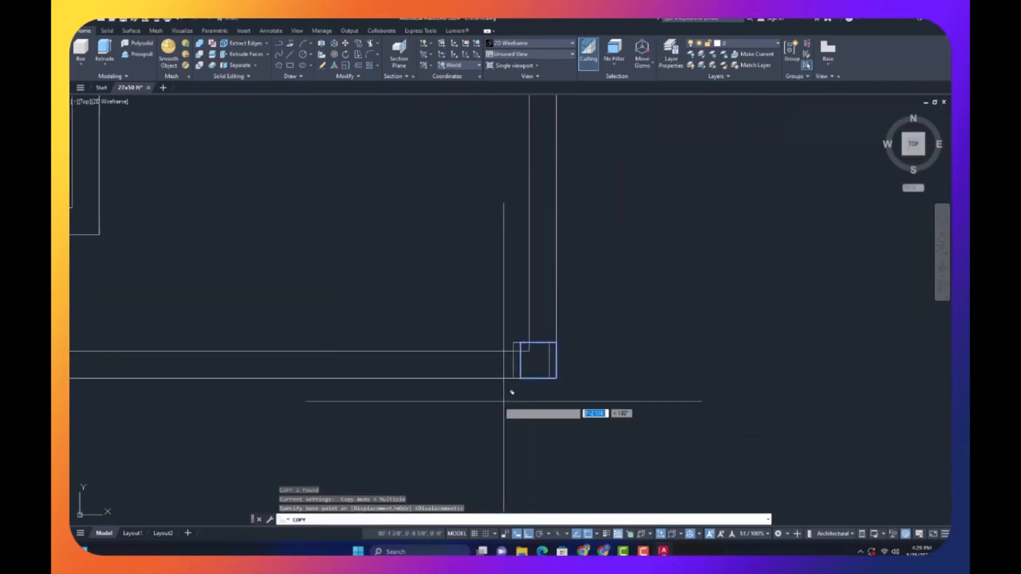
text(54)
key(Return)
key(Escape)
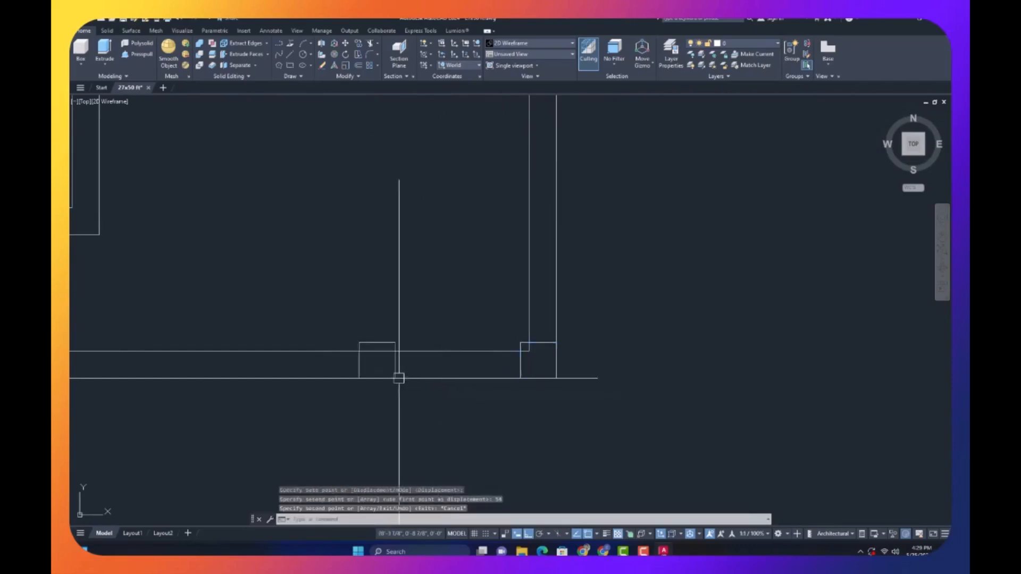
- Copy the second column 10' to the left along the front wall
click(388, 364)
scroll(394, 348, down, 3)
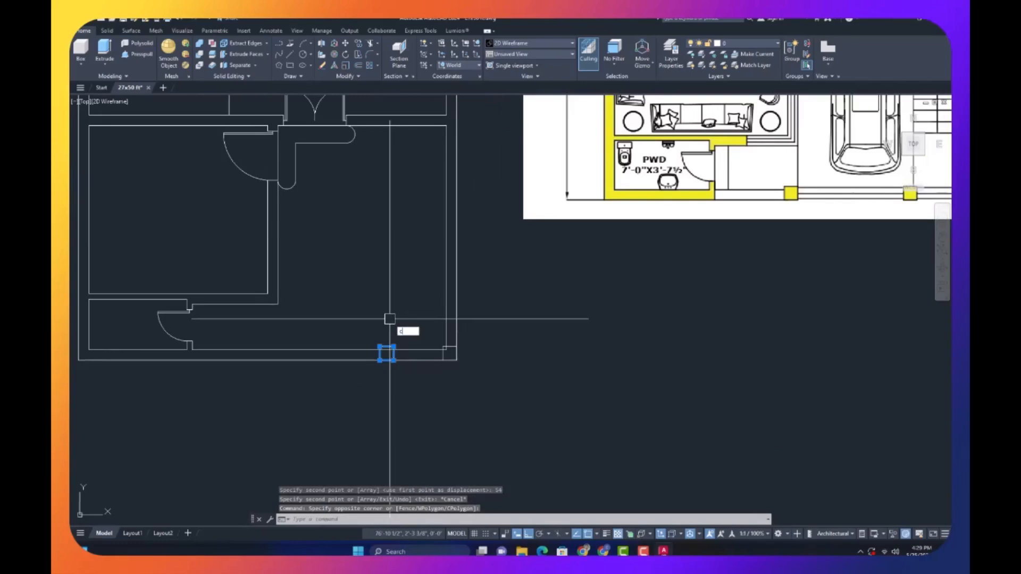
text(o)
key(Return)
click(391, 319)
text(10)
key(Return)
key(Escape)
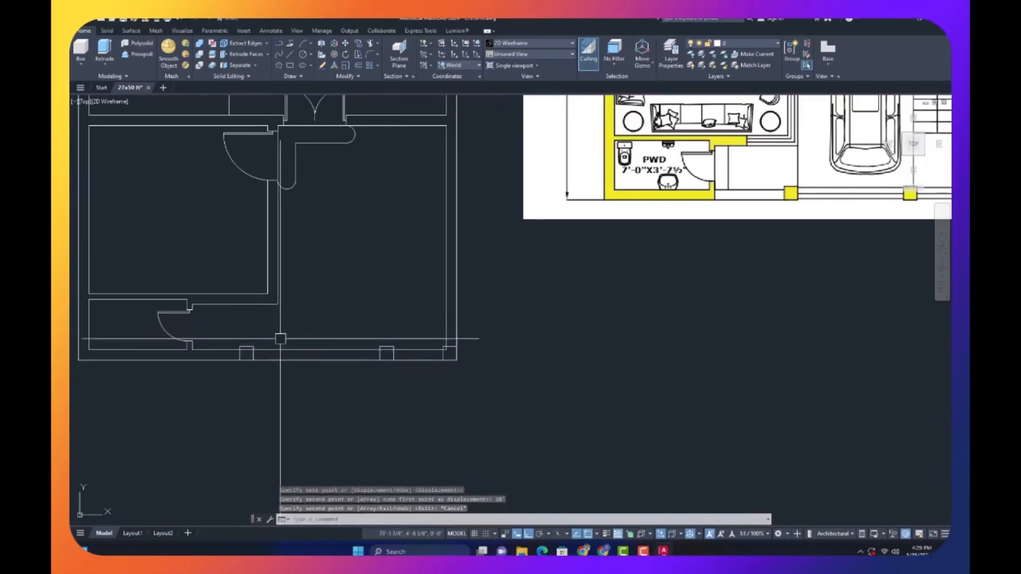
- Move the middle front column 6" to the right along the front wall
scroll(250, 351, down, 2)
scroll(248, 351, up, 2)
key(Escape)
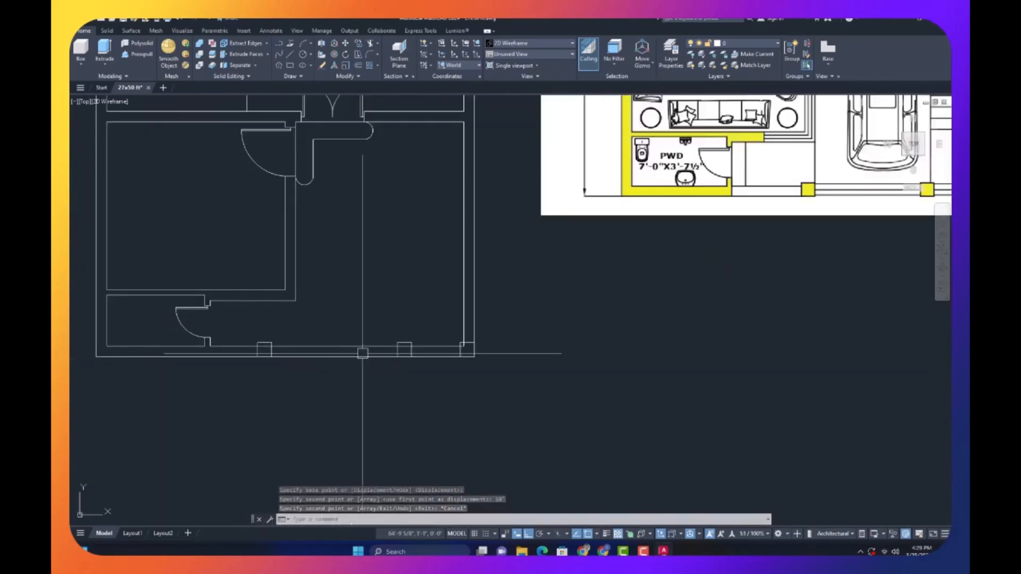
scroll(405, 349, up, 7)
click(405, 349)
click(341, 343)
text(m)
key(Return)
click(279, 325)
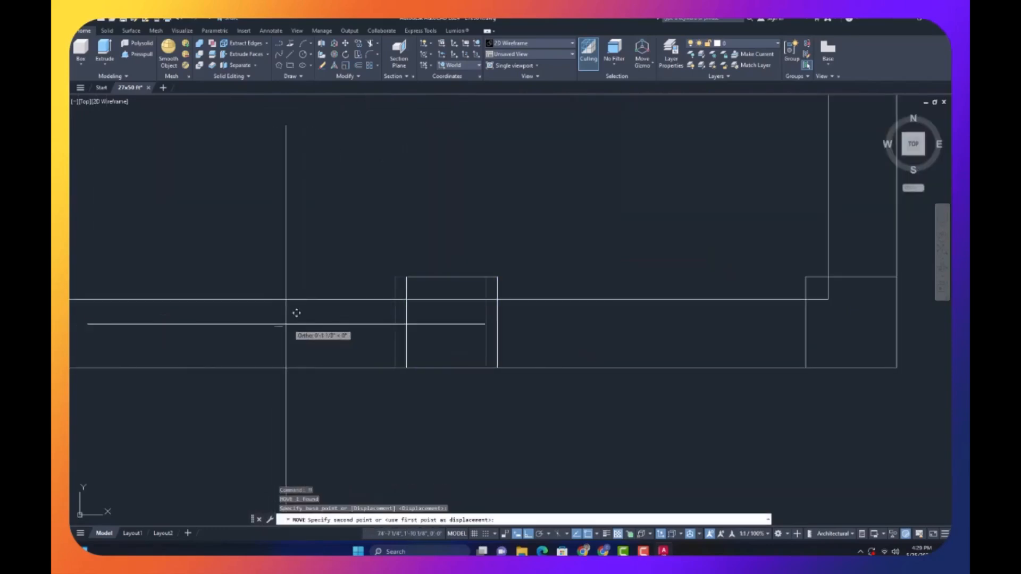
text(6)
key(Return)
- Move the leftmost front column 18" to the right along the front wall
scroll(327, 329, down, 6)
click(153, 329)
click(138, 332)
text(m)
key(Return)
click(202, 298)
text(18)
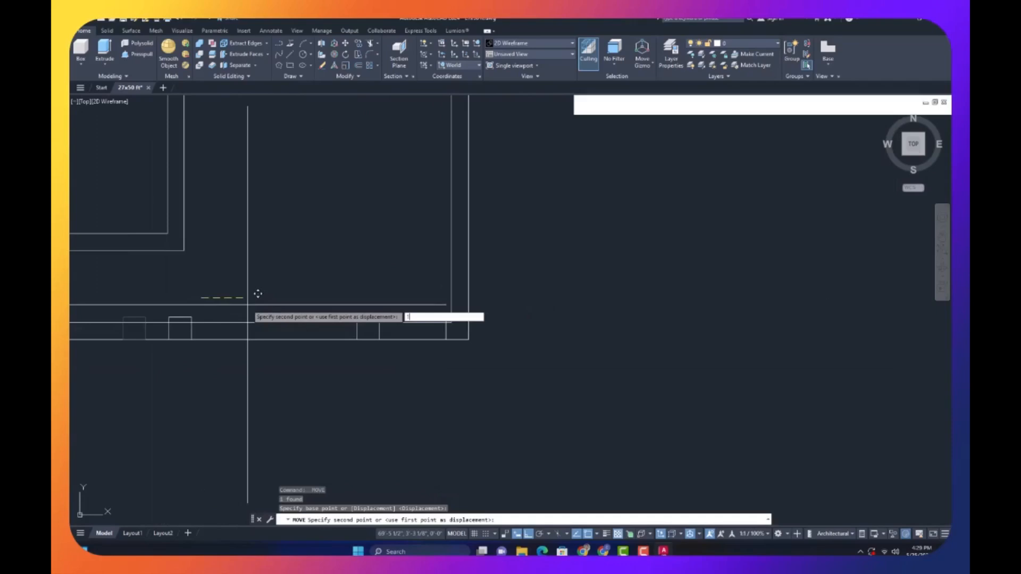
key(Return)
- Trim the front wall lines between the three front columns and the side wall line inside the corner column
key(Escape)
key(Escape)
scroll(435, 328, up, 5)
scroll(441, 337, up, 4)
text(tr)
key(Return)
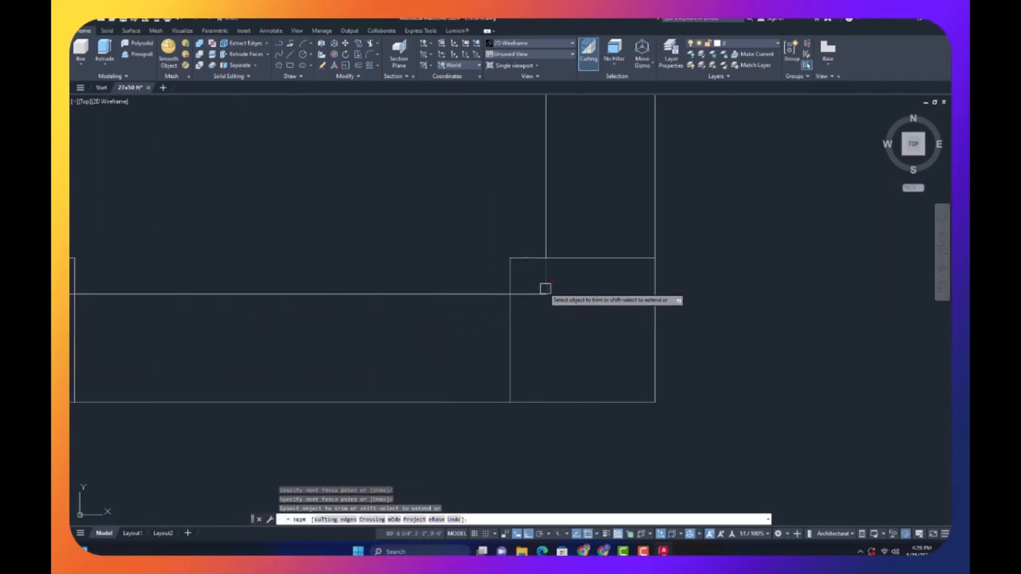
scroll(468, 294, down, 4)
click(430, 283)
click(386, 346)
click(299, 295)
scroll(435, 367, down, 6)
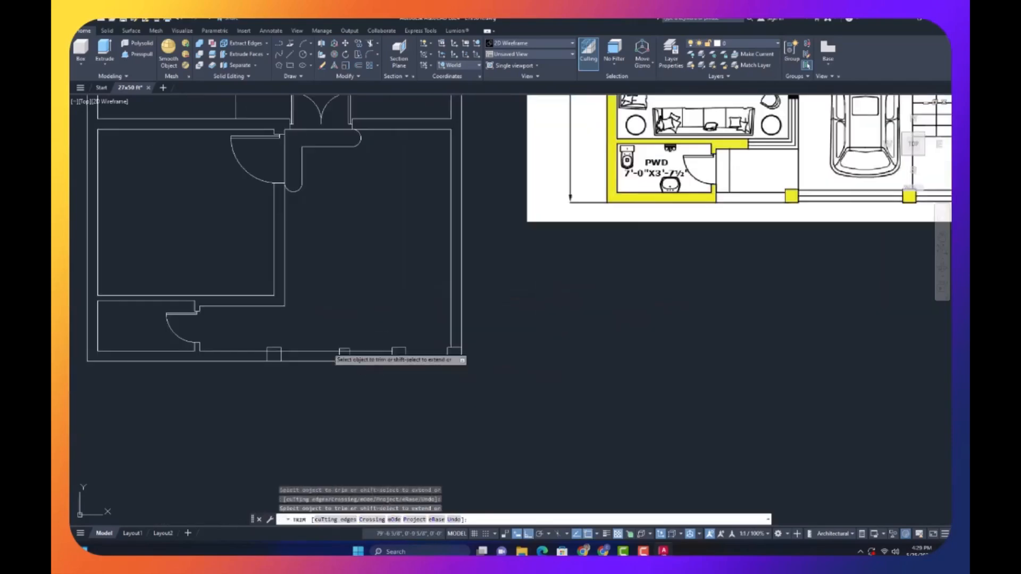
scroll(340, 331, up, 2)
click(302, 380)
scroll(302, 380, down, 3)
scroll(256, 370, up, 8)
scroll(317, 333, down, 6)
key(Escape)
key(Escape)
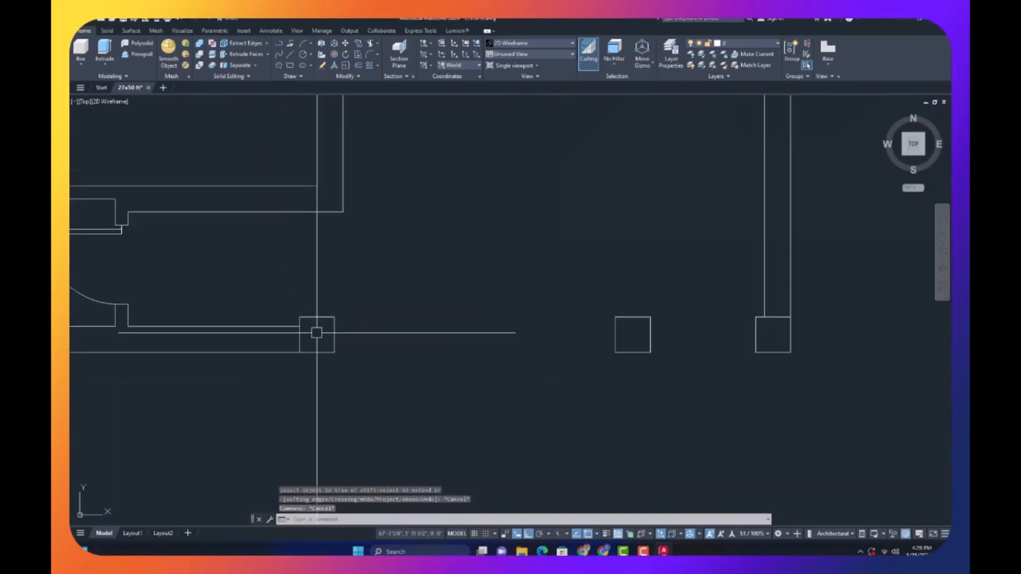
- Draw lines joining the side midpoints of the neighbouring front columns across both gaps
text(l)
key(Return)
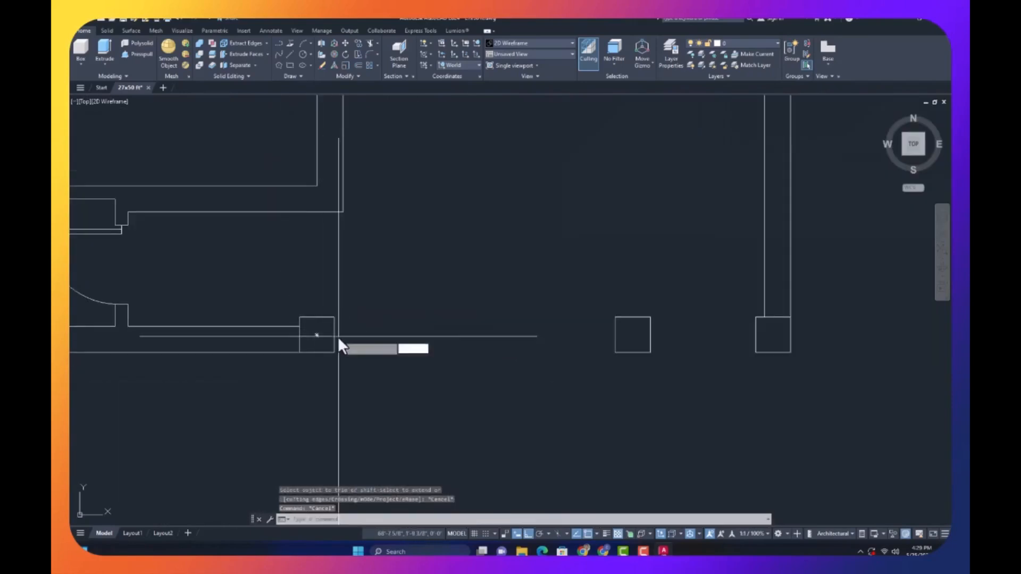
click(337, 336)
click(615, 335)
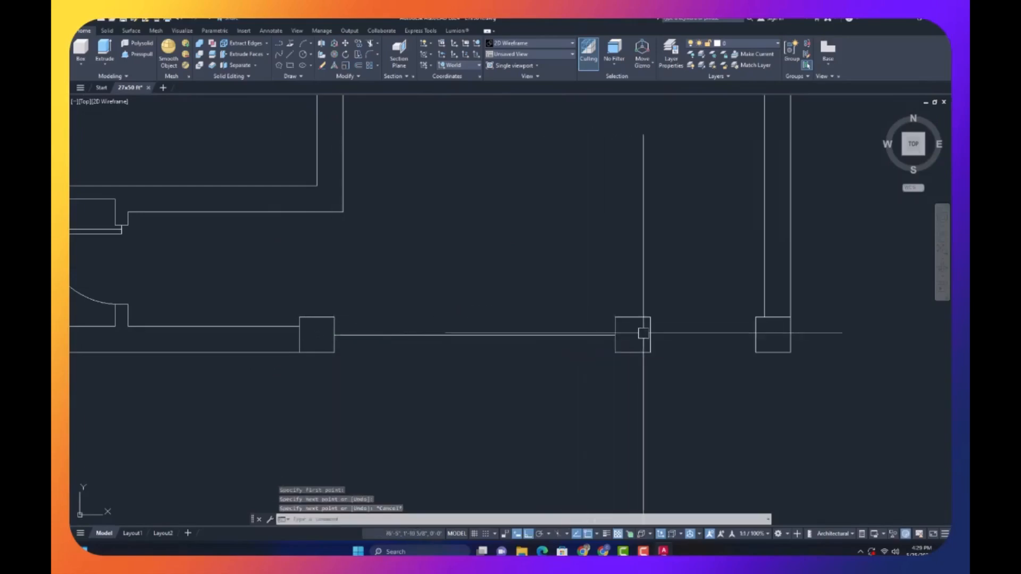
key(Escape)
- Offset the lines in the front column gaps 5" to either side
text(o)
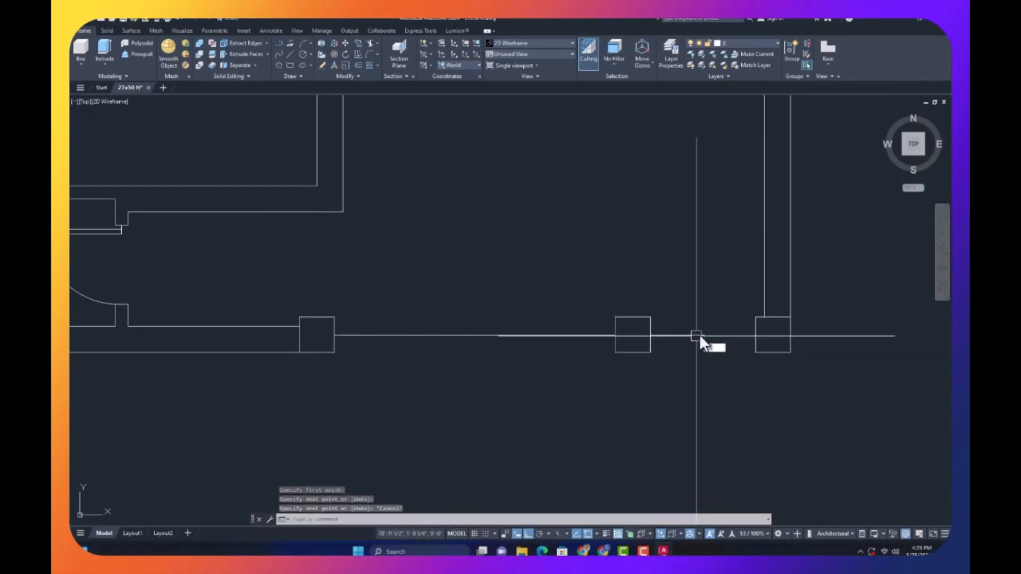
key(Return)
text(5)
key(Return)
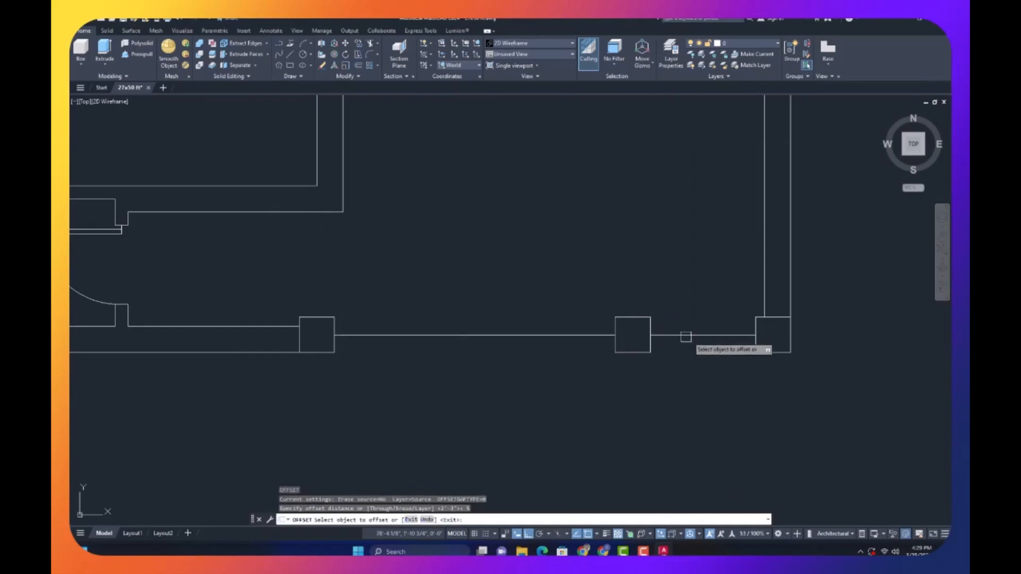
click(682, 335)
click(702, 324)
click(591, 337)
click(590, 325)
click(573, 336)
click(573, 351)
key(Escape)
scroll(479, 394, down, 6)
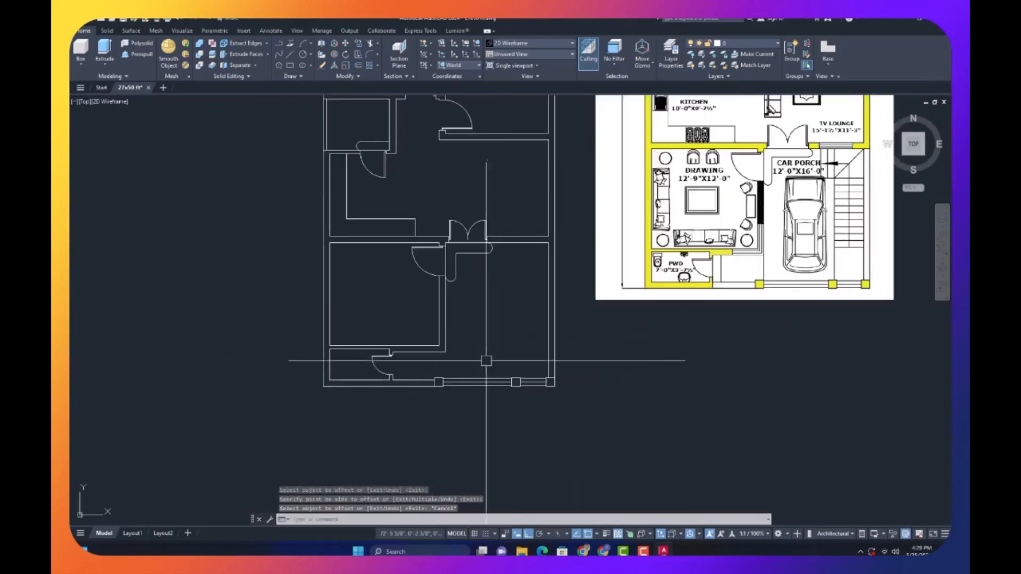
- Extend the car porch's upper wall line to the outer right wall face and save the drawing
text(ex)
key(Return)
key(Escape)
scroll(510, 287, down, 3)
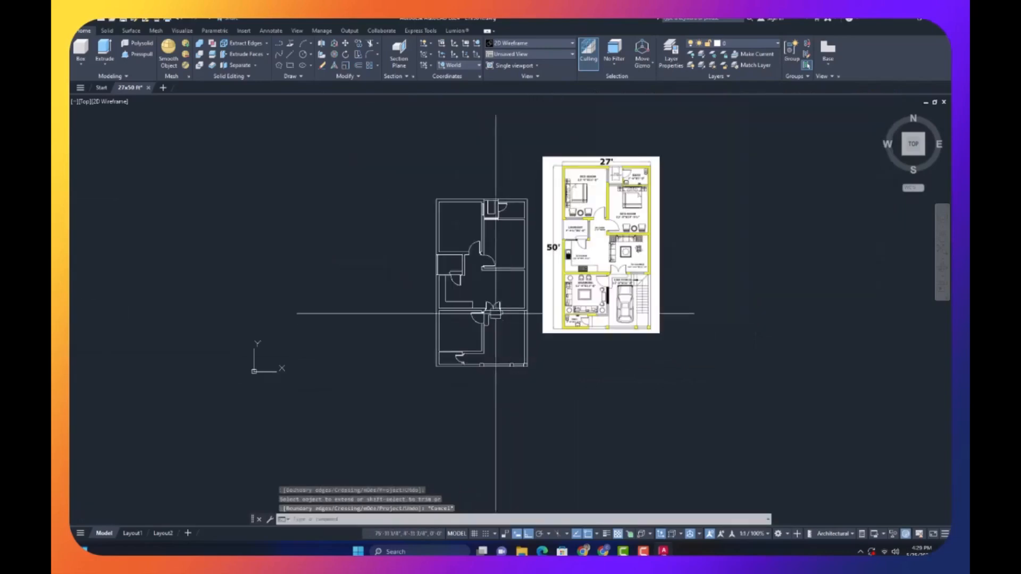
scroll(487, 325, up, 5)
click(487, 326)
key(Escape)
key(ctrl+s)
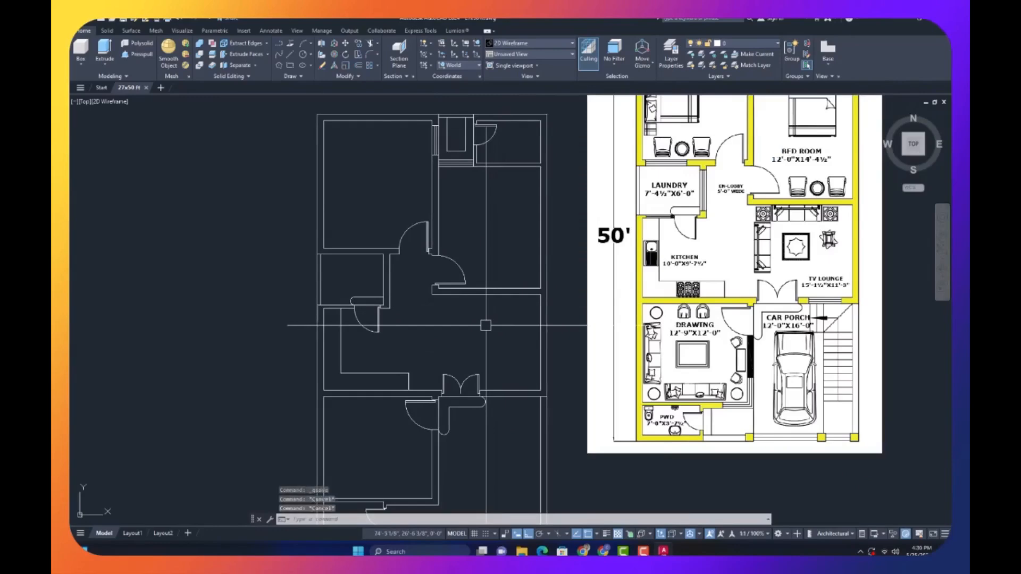
- Extend the laundry's right inner wall line up to the bedroom's lower wall line
text(ex)
key(Return)
scroll(384, 230, up, 6)
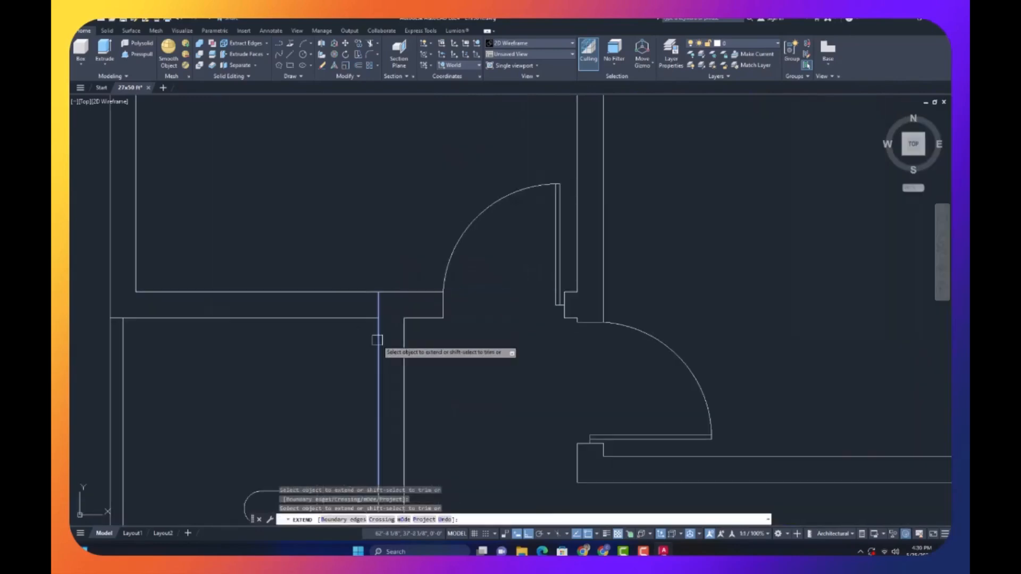
click(379, 340)
key(Escape)
scroll(286, 294, down, 4)
text(dal)
key(Return)
click(288, 294)
key(Escape)
key(Escape)
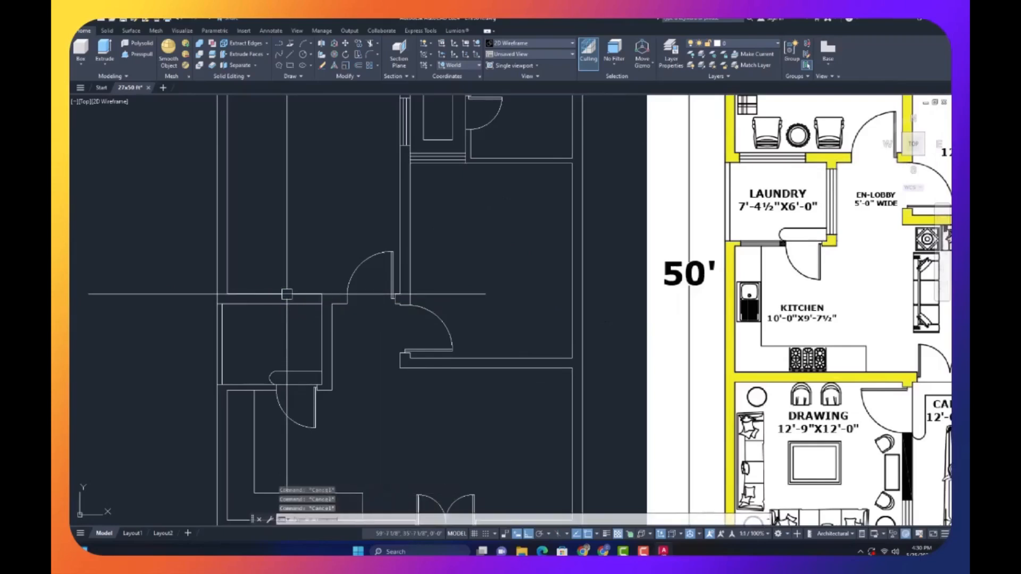
- Draw a short centre line across the wall between the upper-left bedroom and the laundry
text(l)
key(Return)
click(246, 296)
key(Escape)
key(Escape)
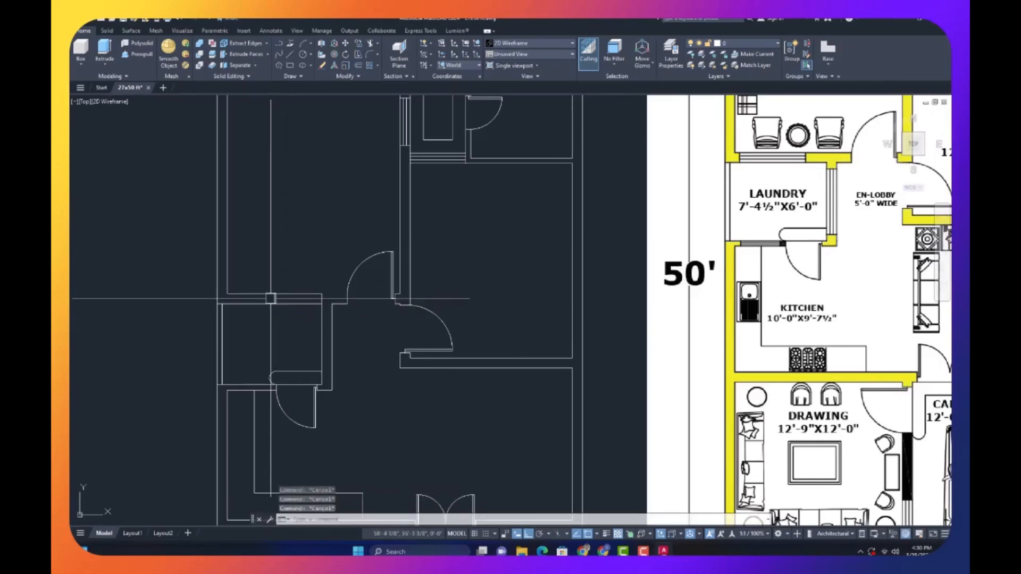
- Offset the centre line in the bedroom-laundry wall 30" to both sides for the window opening
text(o)
key(Return)
key(Return)
scroll(270, 298, up, 4)
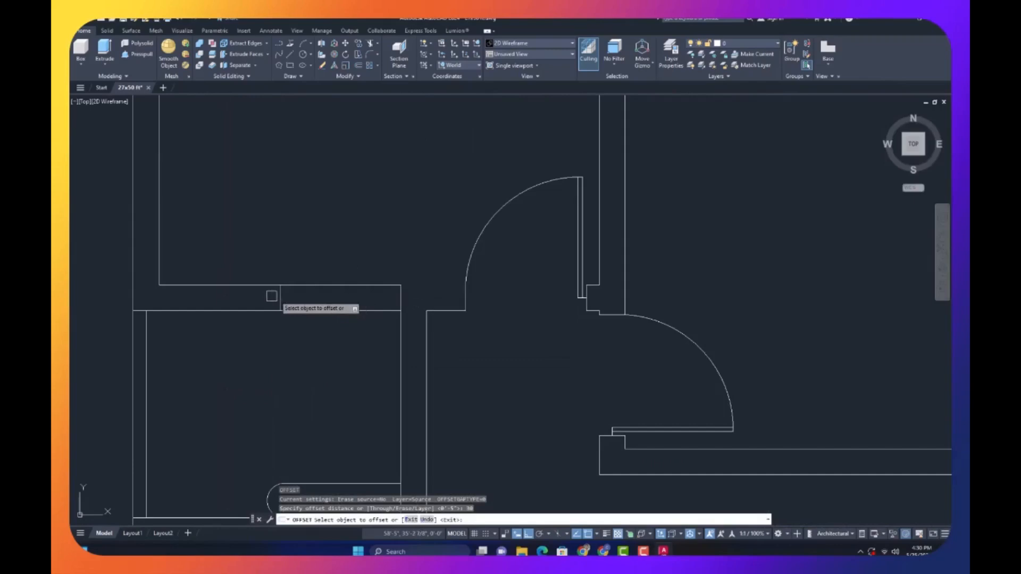
click(280, 296)
click(283, 297)
click(279, 295)
click(271, 297)
key(Escape)
- Trim the bedroom-laundry wall between the offset lines and remove the centre line to open the window gap
text(tr)
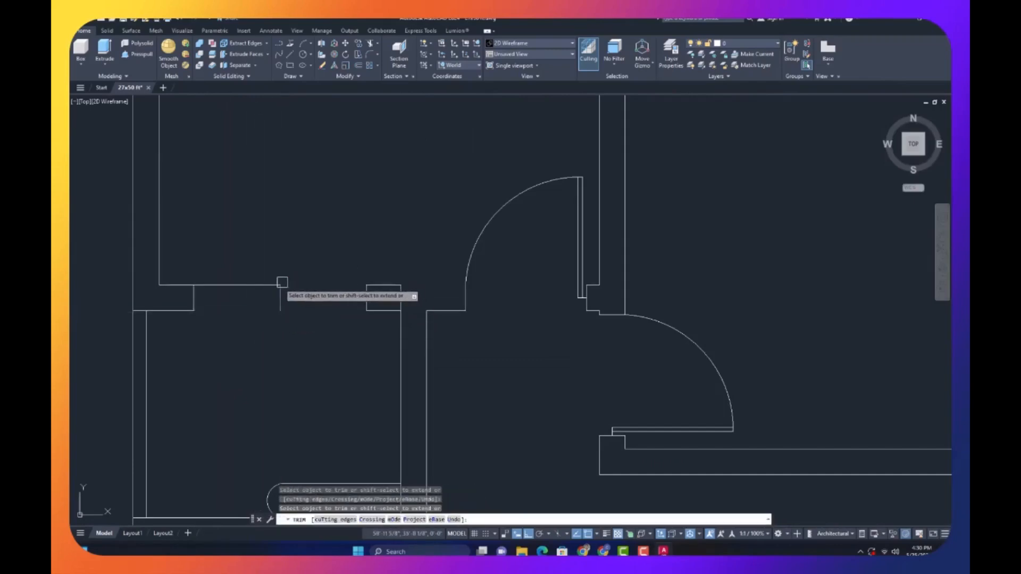
click(282, 284)
click(280, 293)
key(Escape)
key(Escape)
key(Escape)
scroll(373, 260, down, 4)
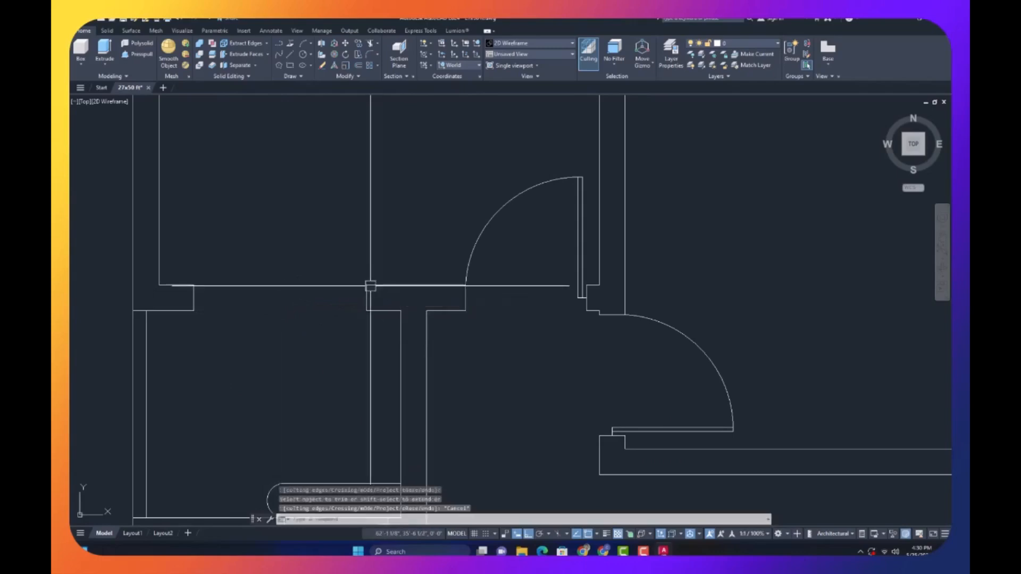
- Draw a short line across the laundry's right wall at its midpoint
text(l)
key(Return)
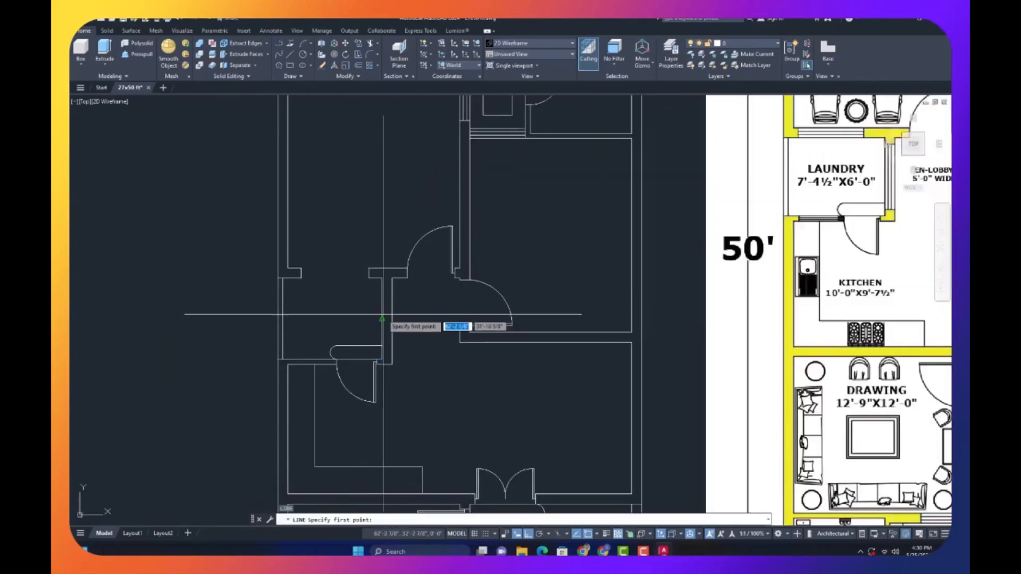
key(Escape)
key(Escape)
key(Escape)
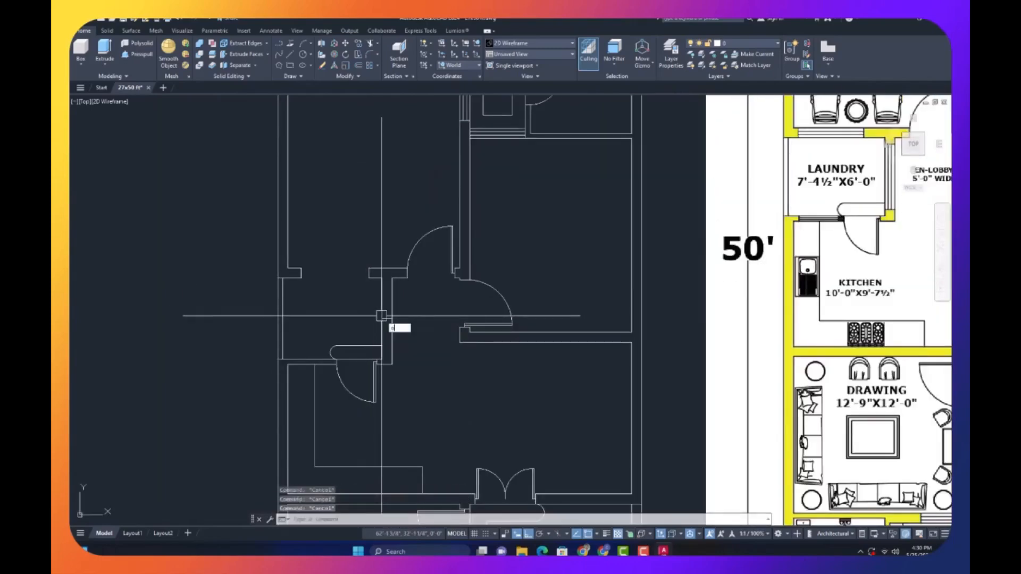
- Offset the centre line in the laundry's right wall 30" upward and downward
text(o)
key(Return)
text(30)
key(Return)
click(392, 315)
scroll(392, 315, up, 4)
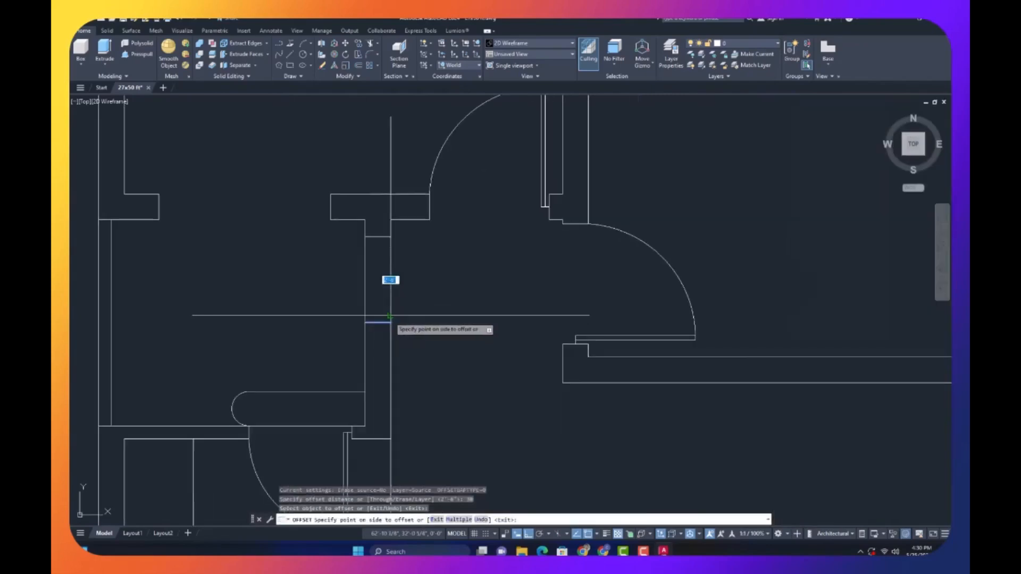
click(352, 345)
key(Escape)
- Trim the laundry's right wall between the offset lines and remove the leftover centre line
text(tr)
key(Return)
scroll(367, 344, down, 4)
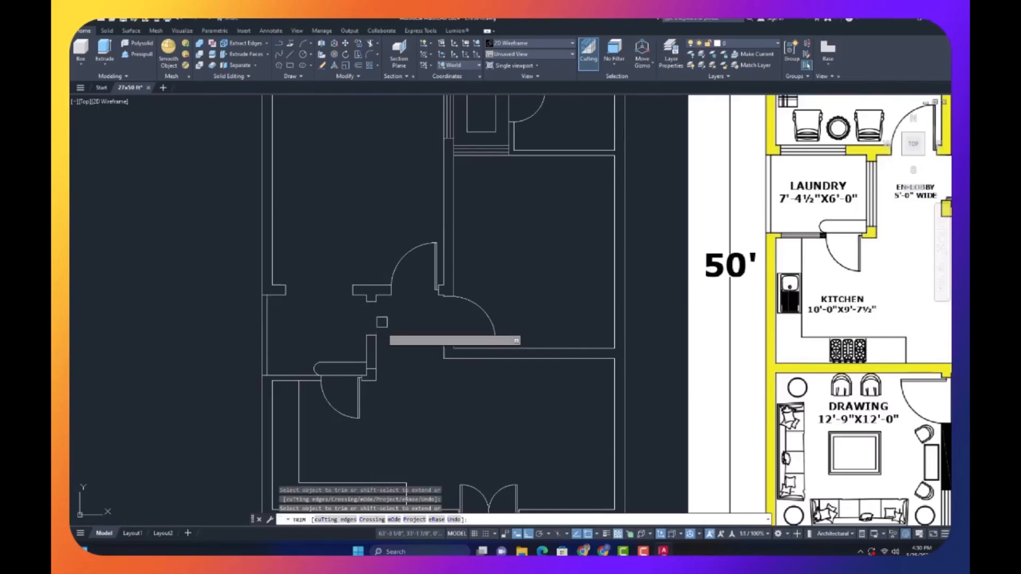
scroll(381, 322, up, 4)
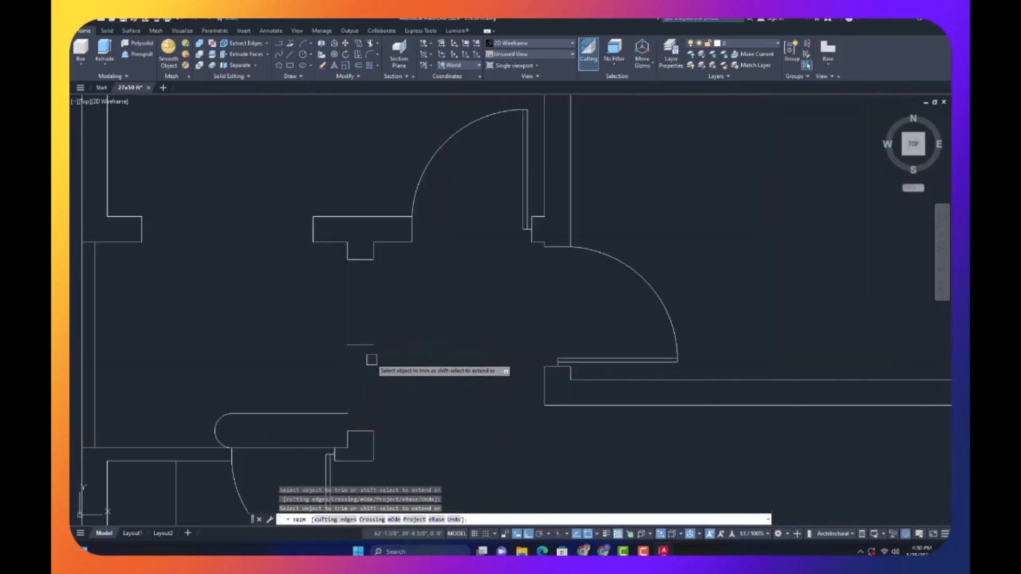
click(358, 336)
click(382, 368)
key(Escape)
key(Escape)
scroll(364, 362, down, 6)
key(Escape)
- Draw a short centre line across the wall between the laundry and the kitchen, left of the laundry door
text(l)
key(Return)
scroll(310, 384, up, 4)
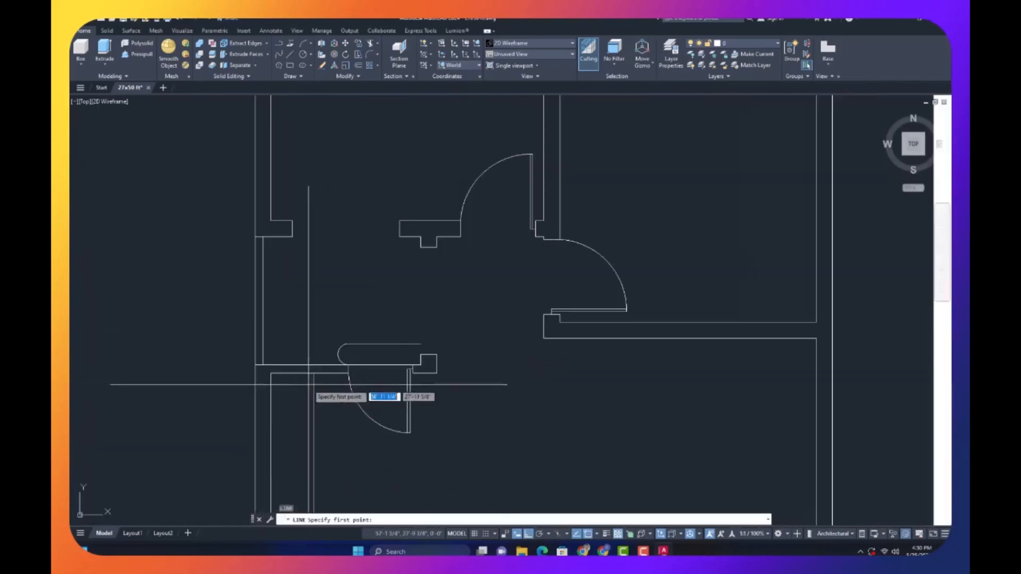
click(307, 385)
key(Escape)
key(Escape)
key(Escape)
scroll(307, 385, up, 5)
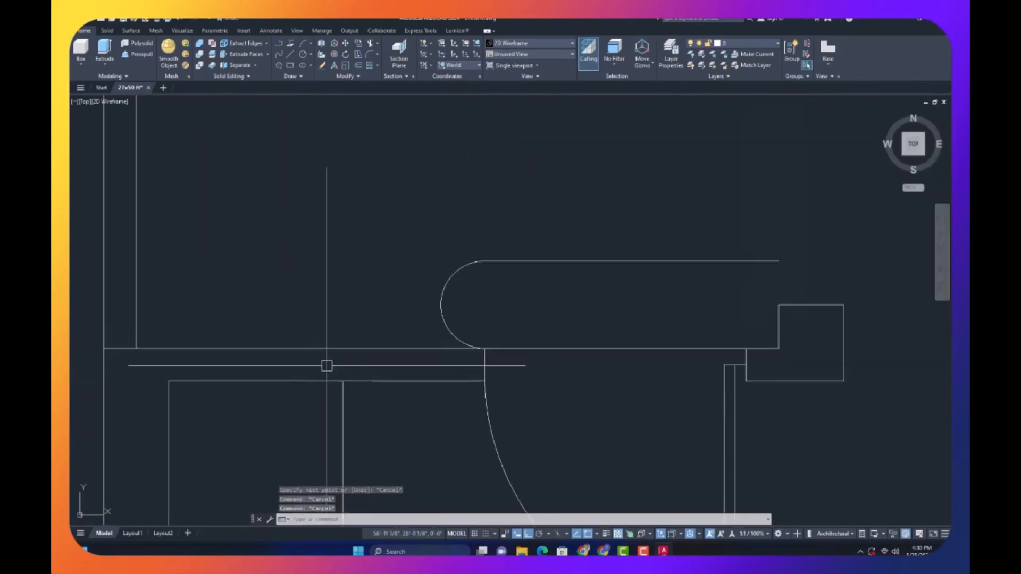
- Offset the centre line in the laundry-kitchen wall 12" to both sides
text(o)
key(Return)
text(12)
key(Return)
click(326, 365)
click(331, 365)
click(325, 364)
click(316, 364)
key(Escape)
- Delete the centre line and trim the laundry-kitchen wall between the offset lines to open the window gap
click(326, 365)
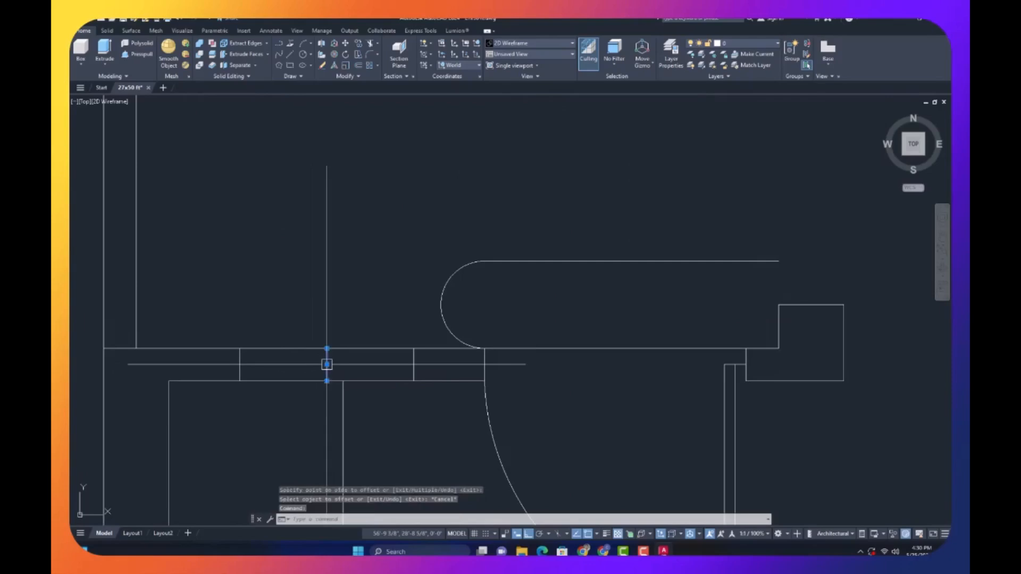
key(Return)
click(302, 382)
click(360, 381)
click(357, 349)
key(Escape)
scroll(328, 321, down, 11)
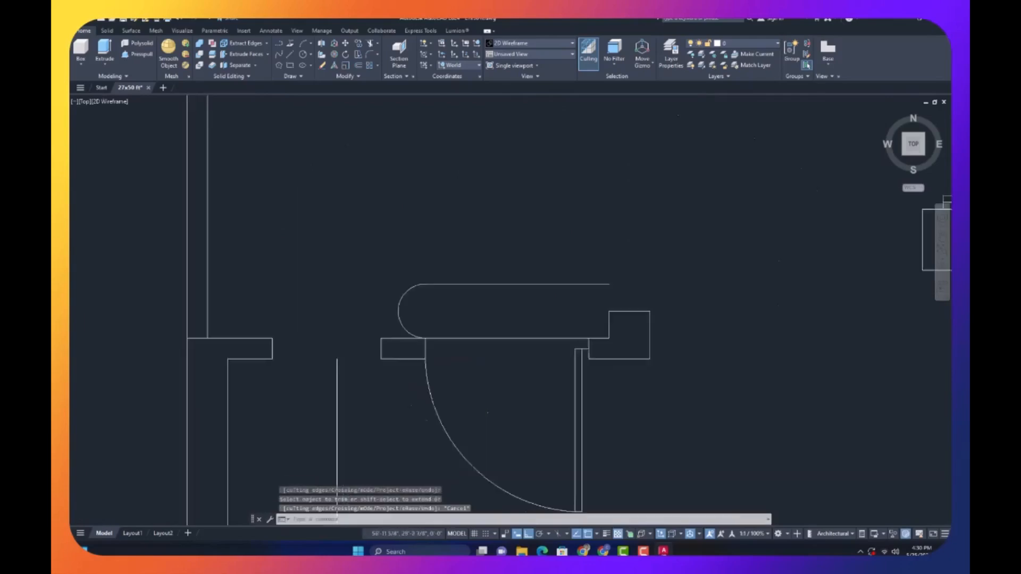
- Mark the centre of the TV lounge-car porch wall right of the double door and offset it 30" to both sides
scroll(353, 292, up, 6)
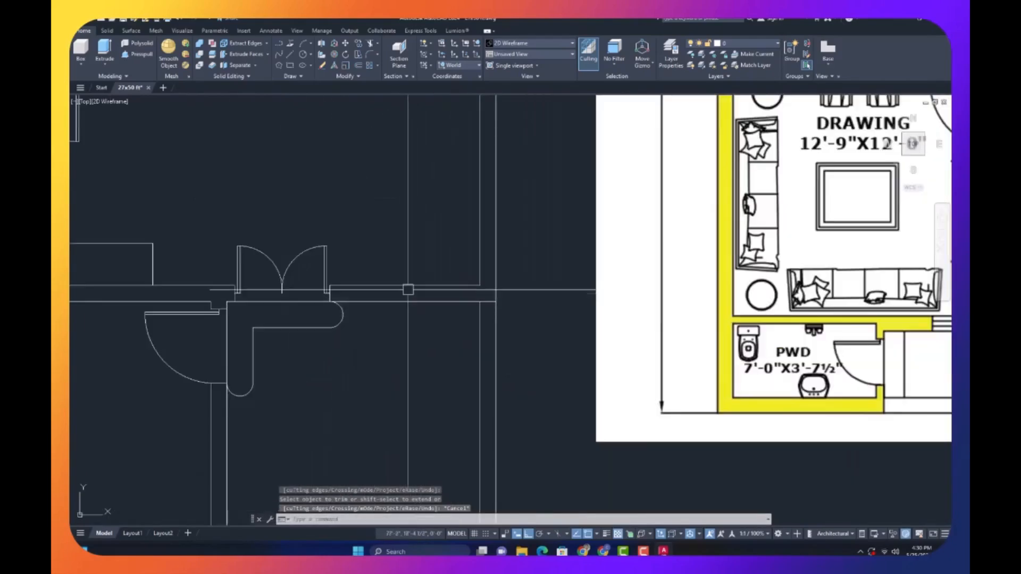
text(o)
key(Return)
scroll(406, 292, up, 2)
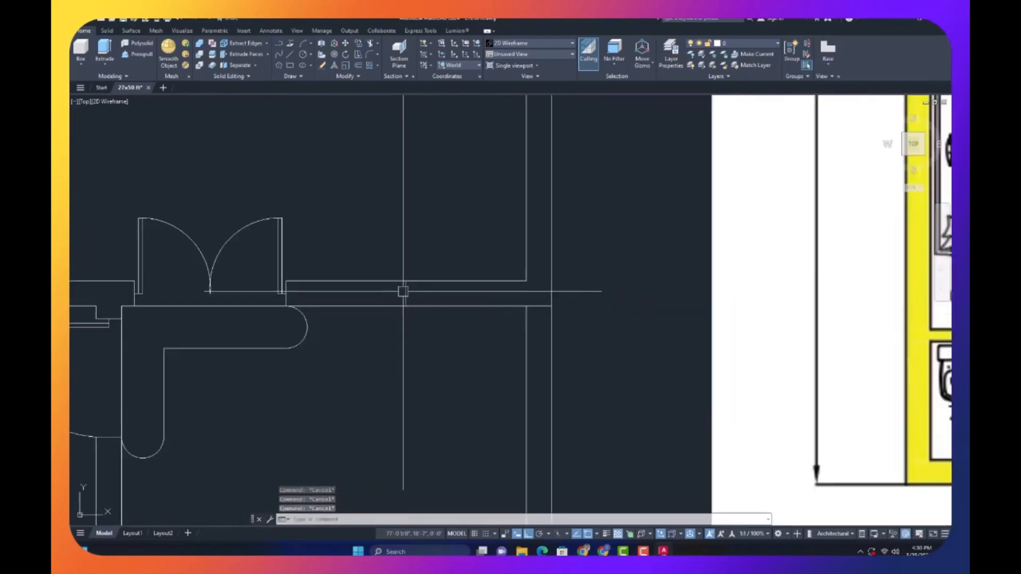
click(403, 291)
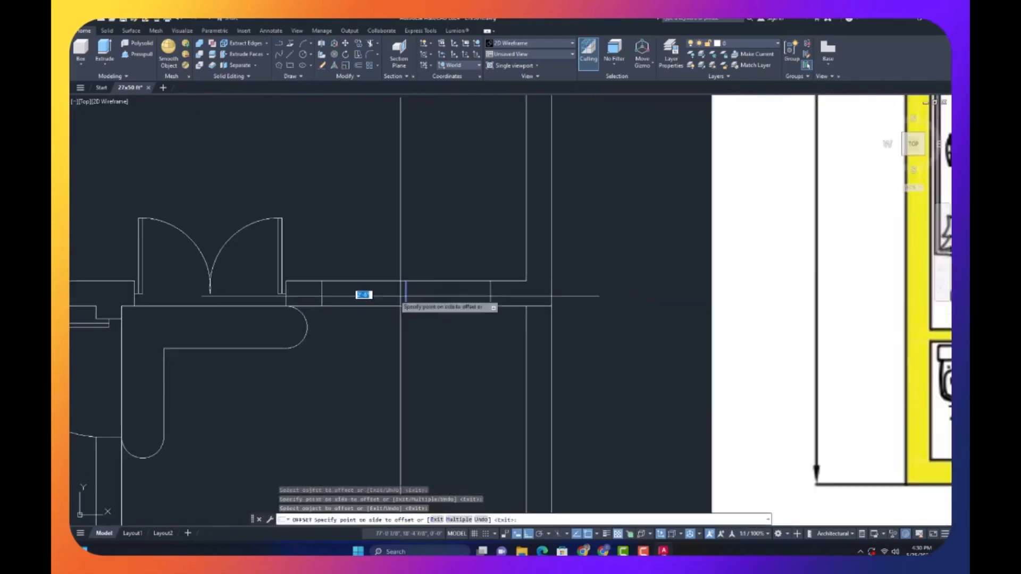
key(Escape)
- Trim the TV lounge-car porch wall between the offset lines to open the window gap
key(Return)
click(385, 305)
click(401, 283)
key(Escape)
scroll(401, 283, down, 6)
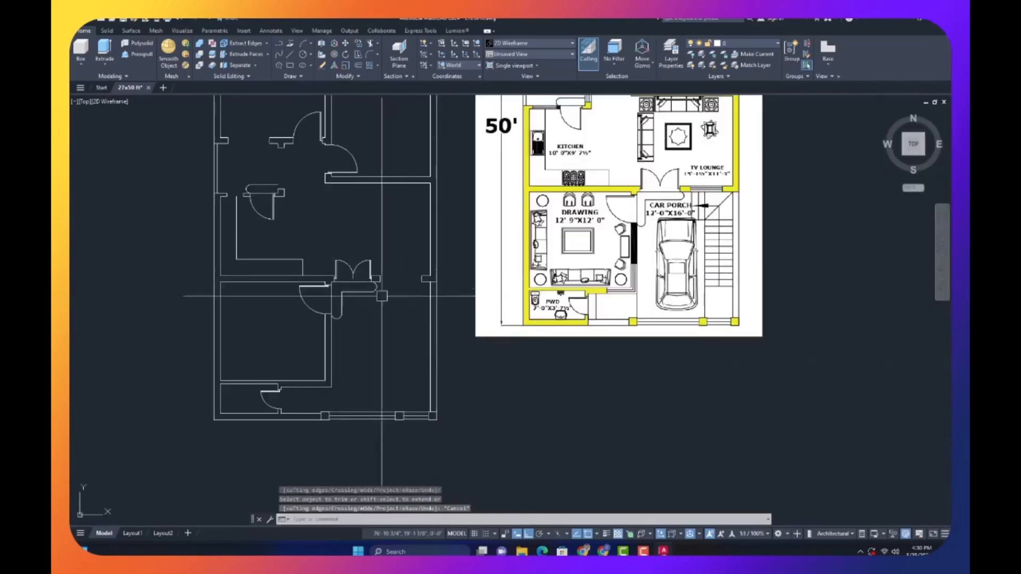
- Draw dividing lines from the drawing room's lower-right inner wall corner to the outer wall faces
scroll(332, 379, up, 8)
key(Escape)
key(Escape)
text(l)
key(Return)
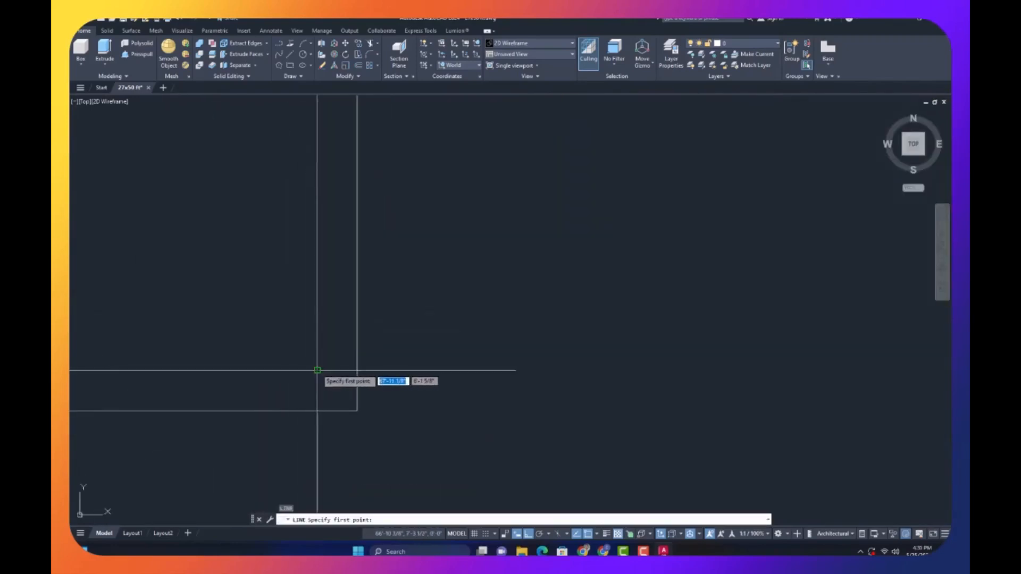
key(Escape)
key(Escape)
key(Escape)
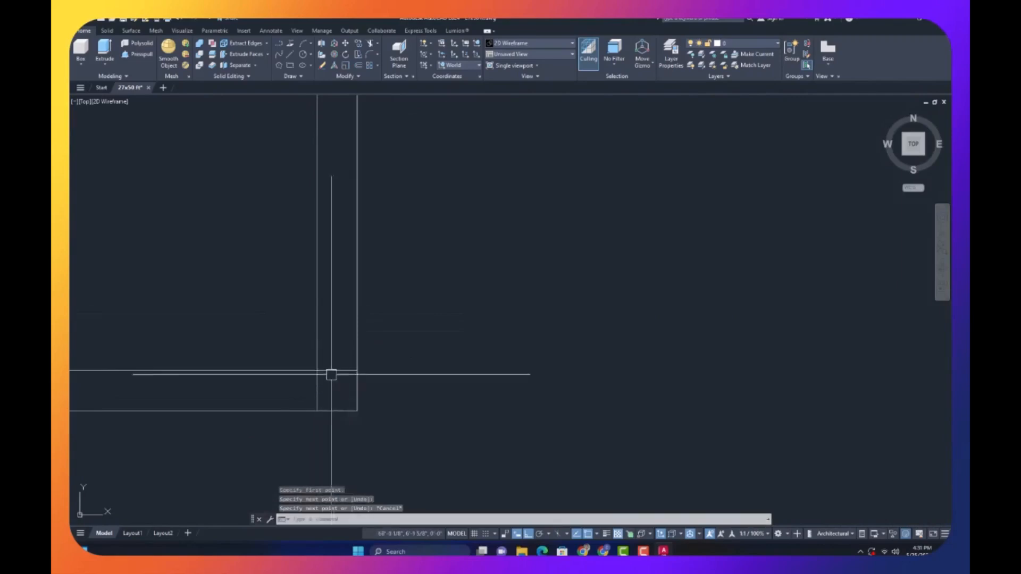
- Offset the two dividing lines at the drawing room's outer corner 36" away from the corner, one along each wall
text(o)
key(Return)
text(30)
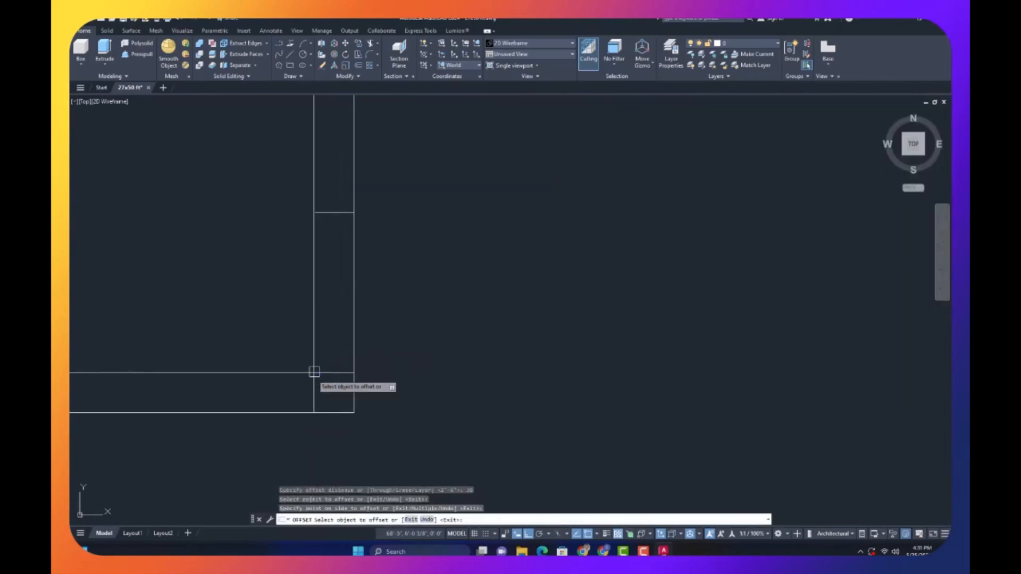
key(Escape)
- Trim the inner and outer wall lines between the offset lines and the corner square, and extend the square's sides back to the offset lines
text(tr)
key(Return)
click(260, 413)
click(282, 373)
click(314, 358)
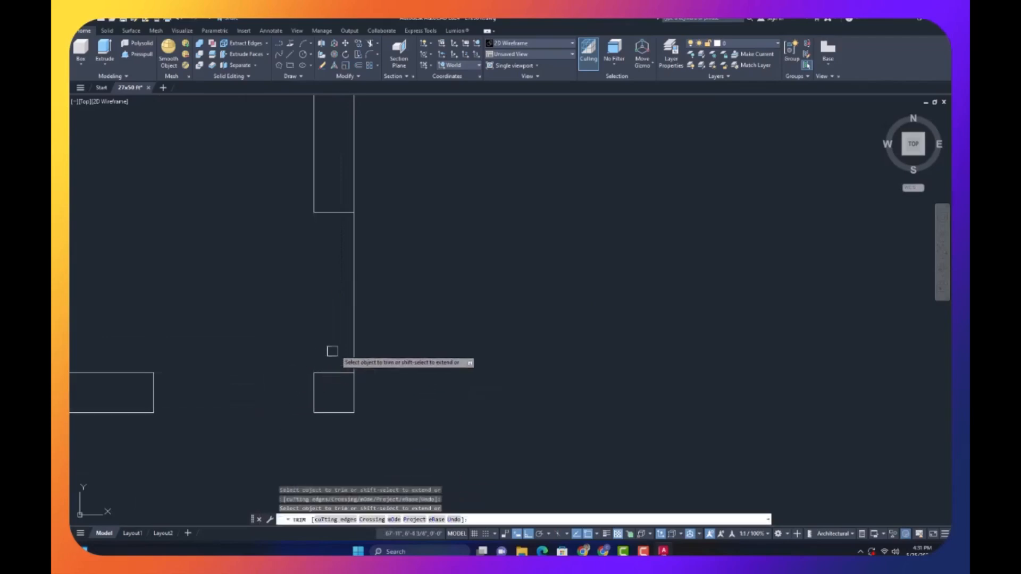
click(354, 345)
shift+click(354, 386)
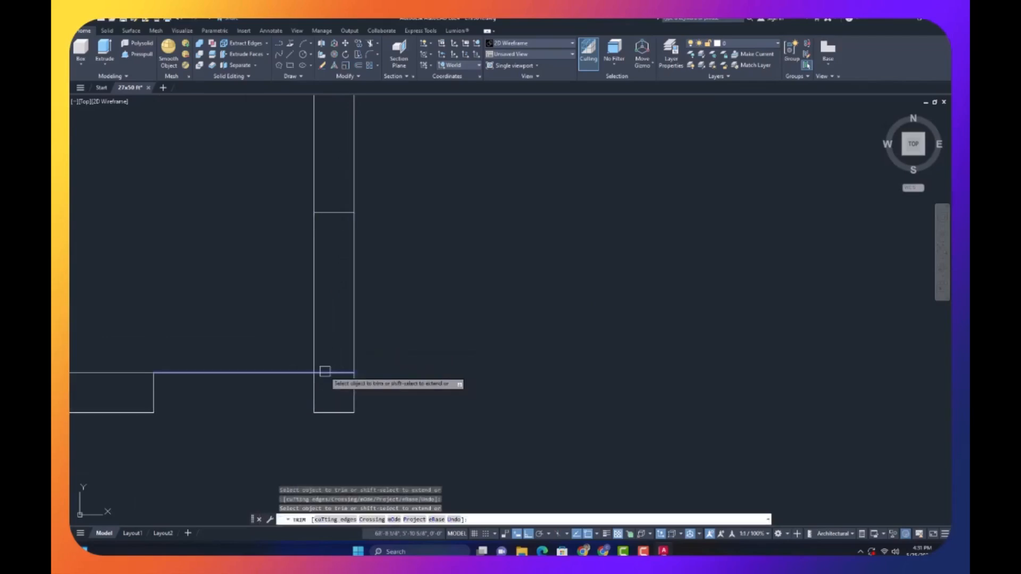
shift+click(327, 411)
key(Escape)
- Fillet the two inner window lines into a clean inner corner, removing the dividing lines across the wall
text(f)
key(Return)
click(279, 371)
click(312, 355)
- Offset the inner window line 3" outward twice in each of the two walls to form the corner window's glazing lines
key(o)
key(Return)
key(3)
key(Return)
click(313, 355)
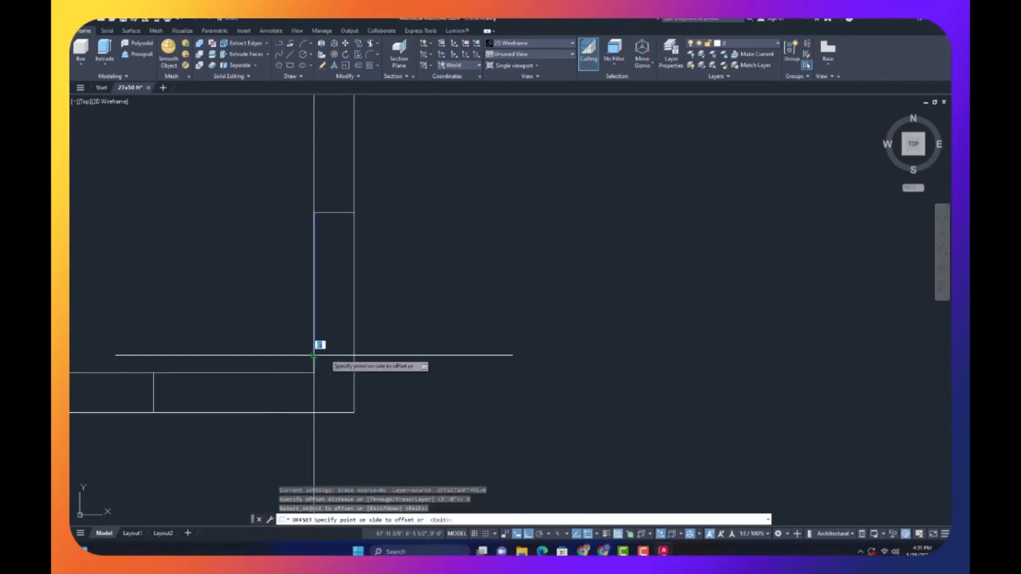
click(322, 355)
click(327, 355)
click(344, 354)
click(274, 387)
click(269, 395)
key(Escape)
- Fillet the matching glazing lines of the two walls so they meet at the corner, starting with the inner pair
key(f)
key(Return)
click(305, 386)
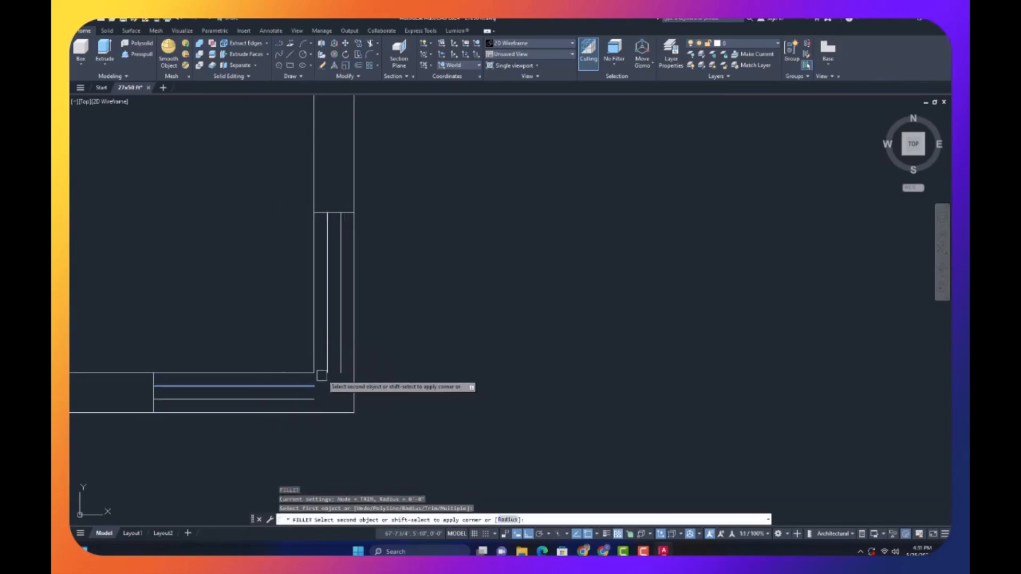
click(327, 371)
key(Return)
click(339, 370)
key(Escape)
scroll(299, 387, down, 5)
scroll(296, 387, up, 8)
key(Return)
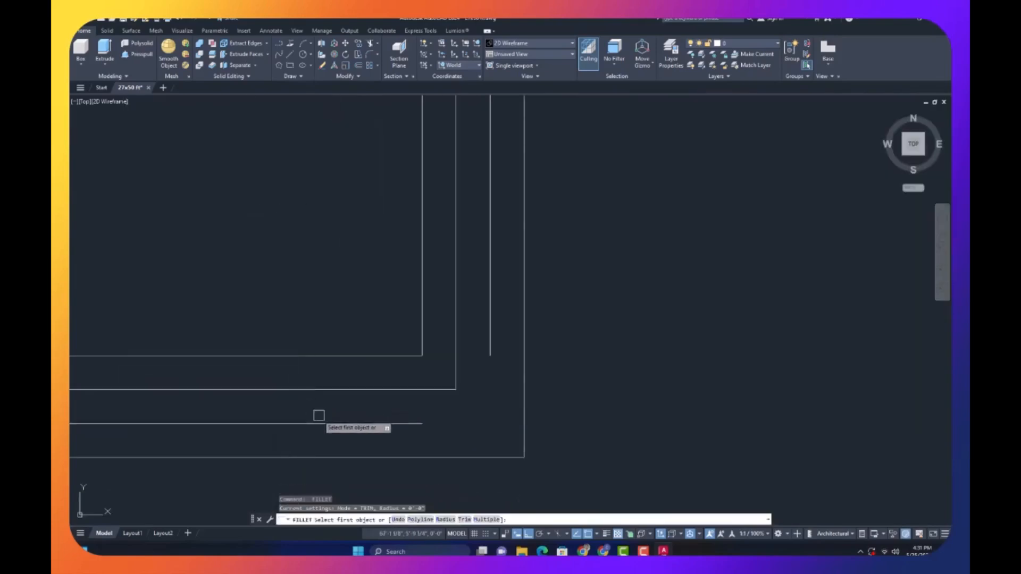
- Fillet the two unjoined window lines at the drawing room's corner window into a sharp corner
click(314, 423)
scroll(403, 391, down, 3)
click(434, 368)
key(Escape)
scroll(371, 367, down, 3)
click(310, 327)
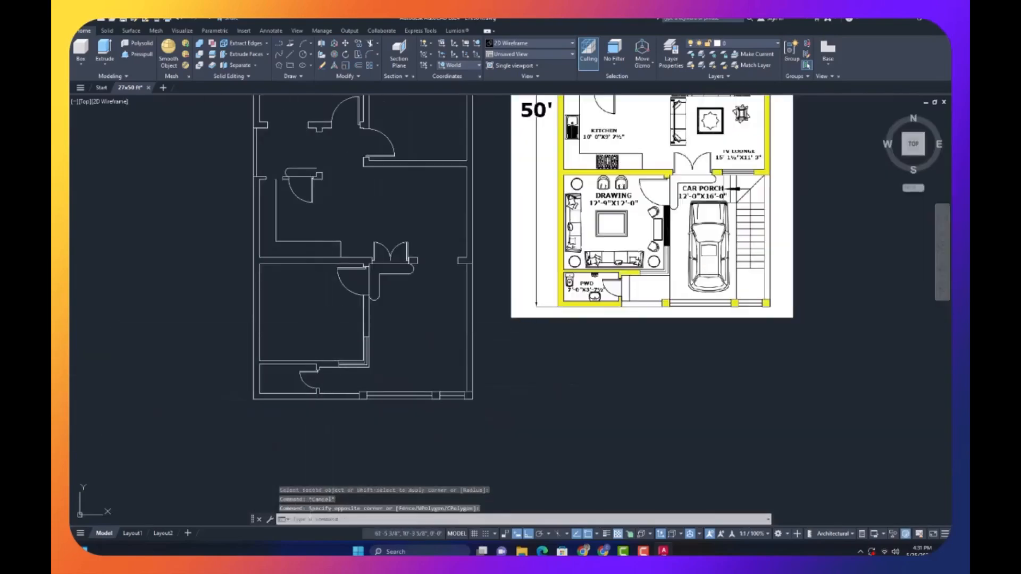
key(Escape)
scroll(434, 270, up, 2)
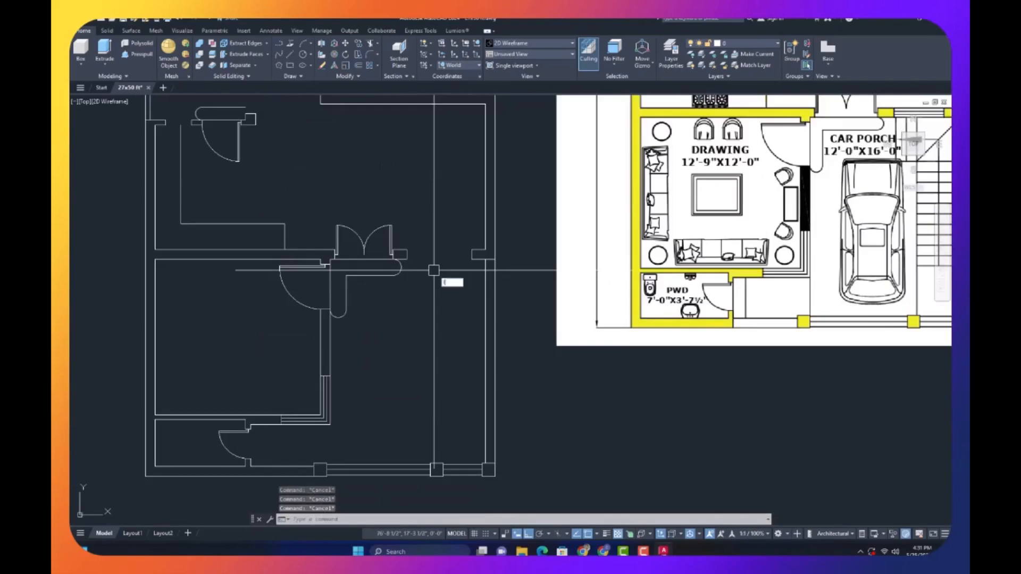
- Draw a line across the TV lounge window opening beside the double entrance door
key(Return)
click(408, 259)
click(472, 259)
key(Escape)
key(Escape)
key(Escape)
- Offset the TV lounge window line twice into the wall thickness to form the inner window lines
scroll(458, 262, up, 6)
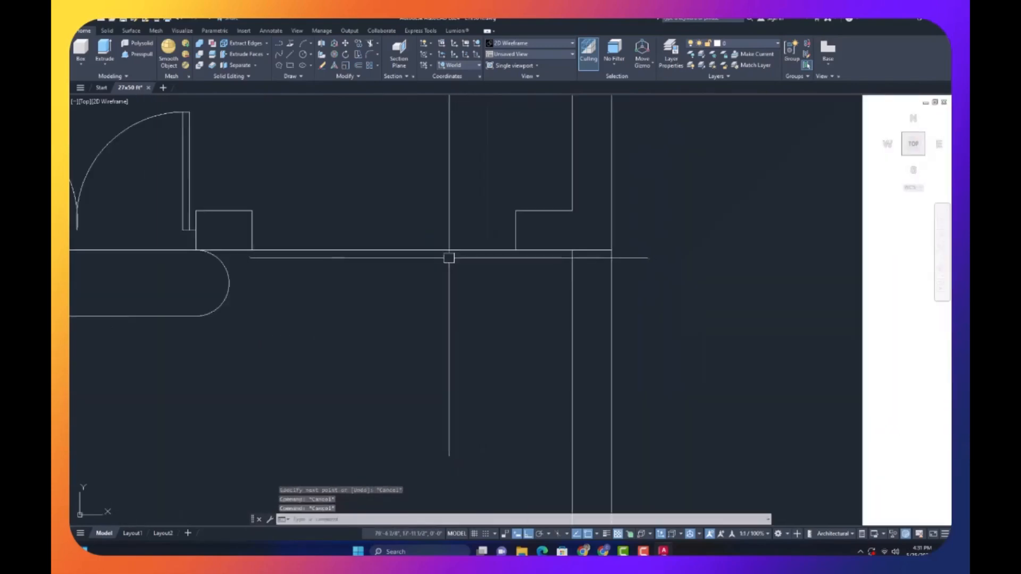
key(Return)
key(Return)
click(441, 251)
click(455, 241)
click(455, 237)
click(454, 230)
key(Escape)
scroll(415, 277, down, 8)
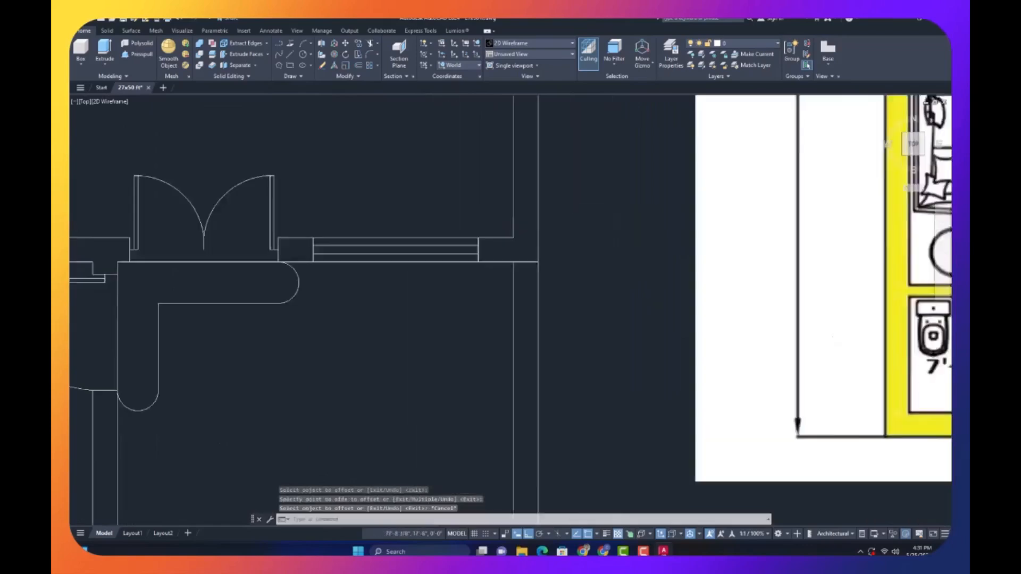
- Draw a line across the window opening in the wall between the laundry and the kitchen
scroll(261, 172, up, 8)
text(l)
key(Return)
click(222, 334)
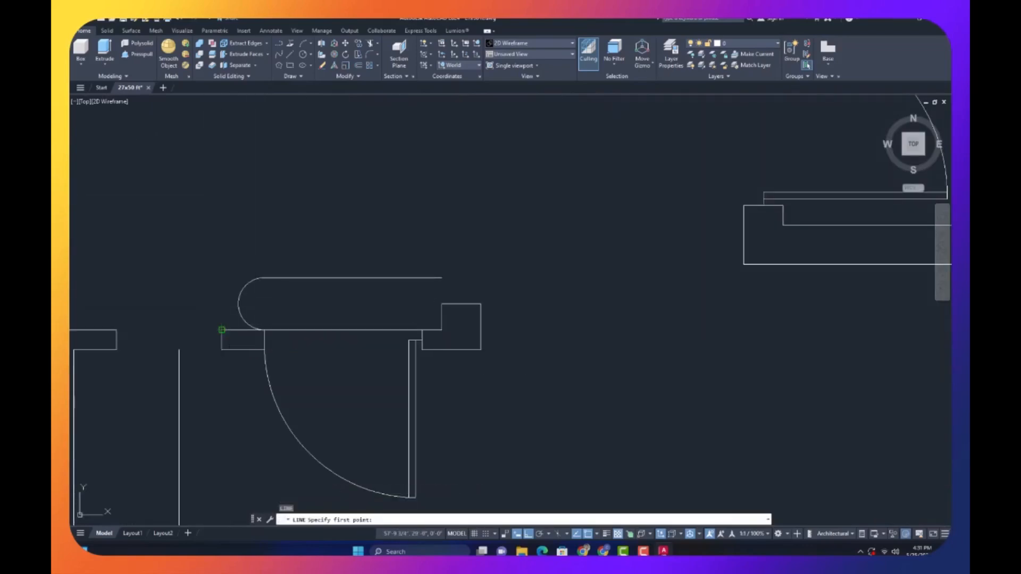
click(116, 331)
key(Escape)
- Draw lines across the laundry's side window opening and the bedroom window opening above the laundry
key(Return)
click(442, 303)
scroll(410, 372, down, 4)
scroll(417, 259, up, 4)
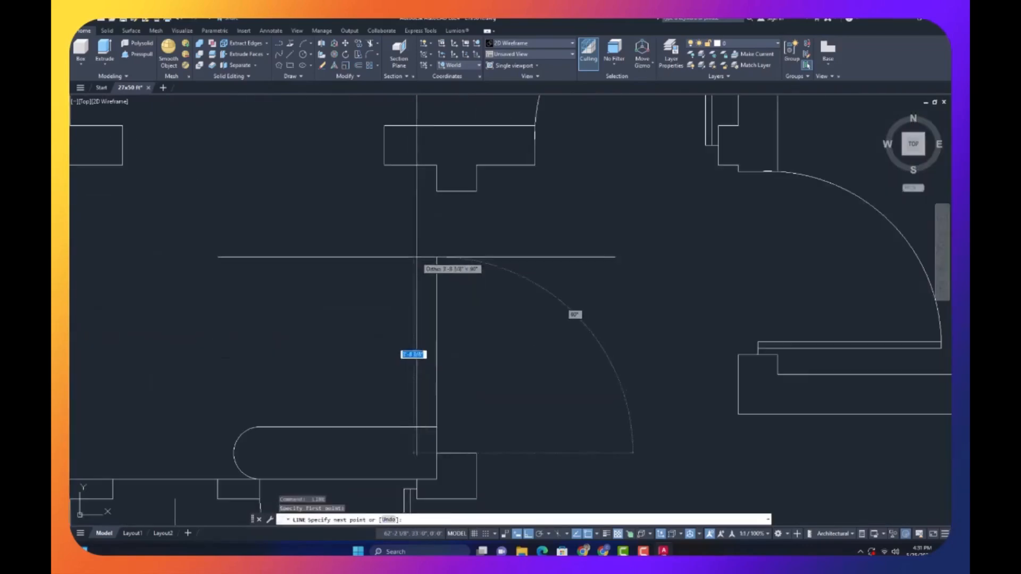
click(437, 165)
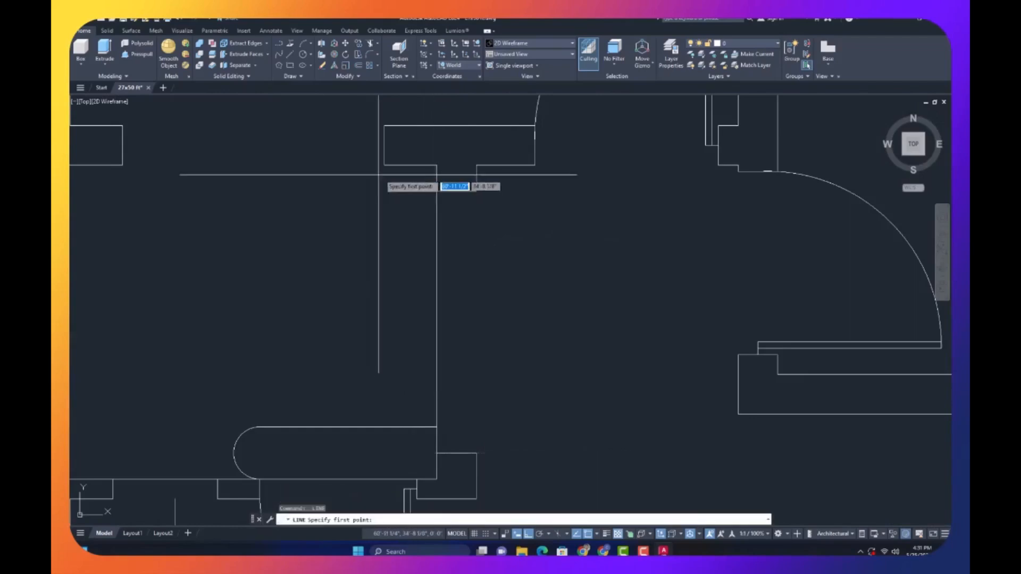
click(133, 168)
key(Escape)
key(Escape)
key(Escape)
- Offset the line of the bedroom window above the laundry twice into the wall thickness
text(o)
key(Return)
click(174, 165)
click(179, 157)
click(180, 152)
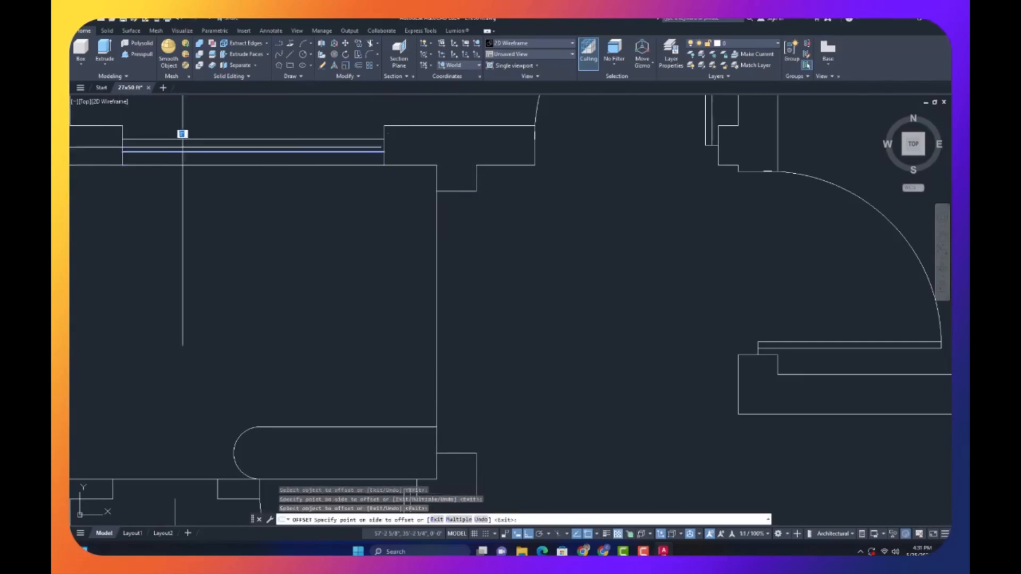
click(167, 139)
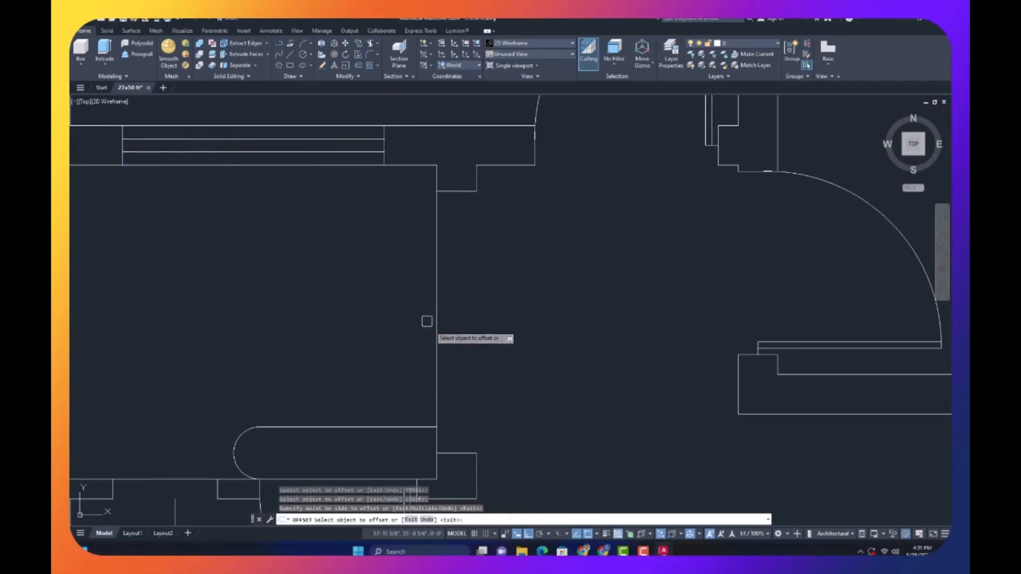
- Offset the laundry's side window line twice into the wall thickness
click(439, 365)
click(457, 370)
click(452, 378)
click(459, 384)
scroll(401, 312, up, 2)
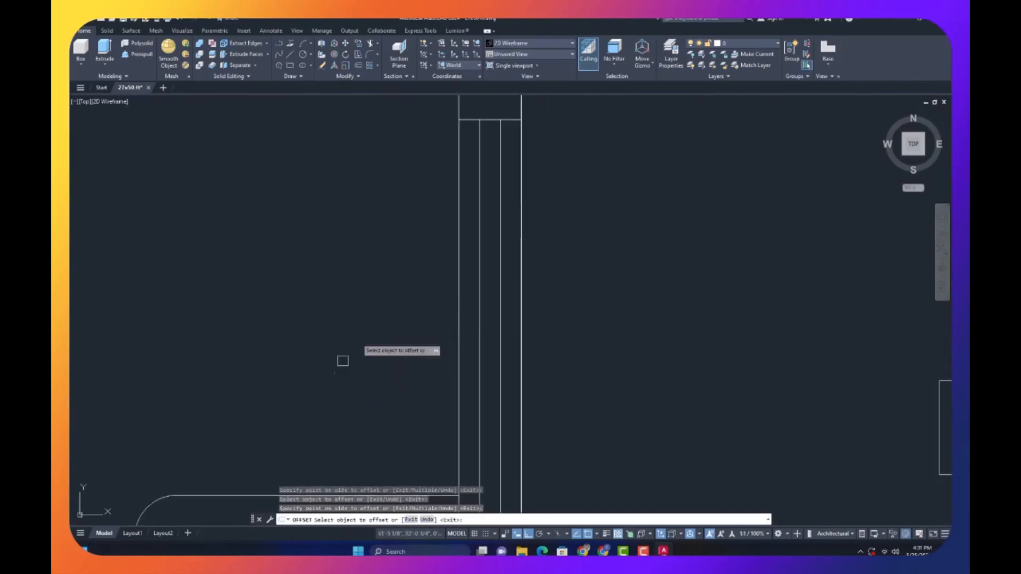
- Offset the window line between laundry and kitchen into the wall at a distance of 1.5 inches
scroll(341, 360, down, 4)
scroll(255, 426, up, 6)
key(space)
key(space)
text(1.5)
key(space)
scroll(307, 322, down, 4)
scroll(296, 368, up, 2)
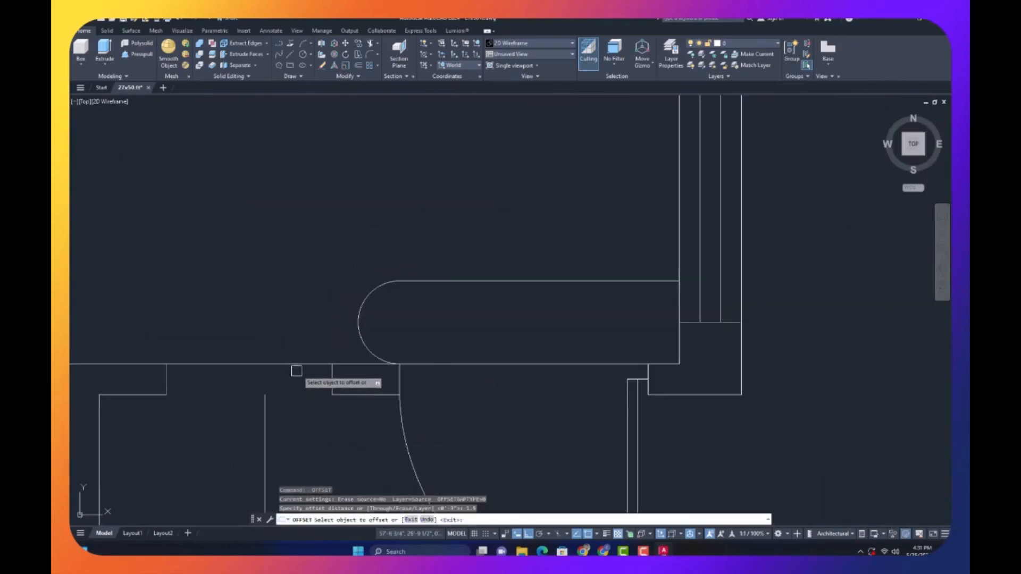
click(301, 365)
click(301, 376)
key(Escape)
scroll(297, 407, down, 5)
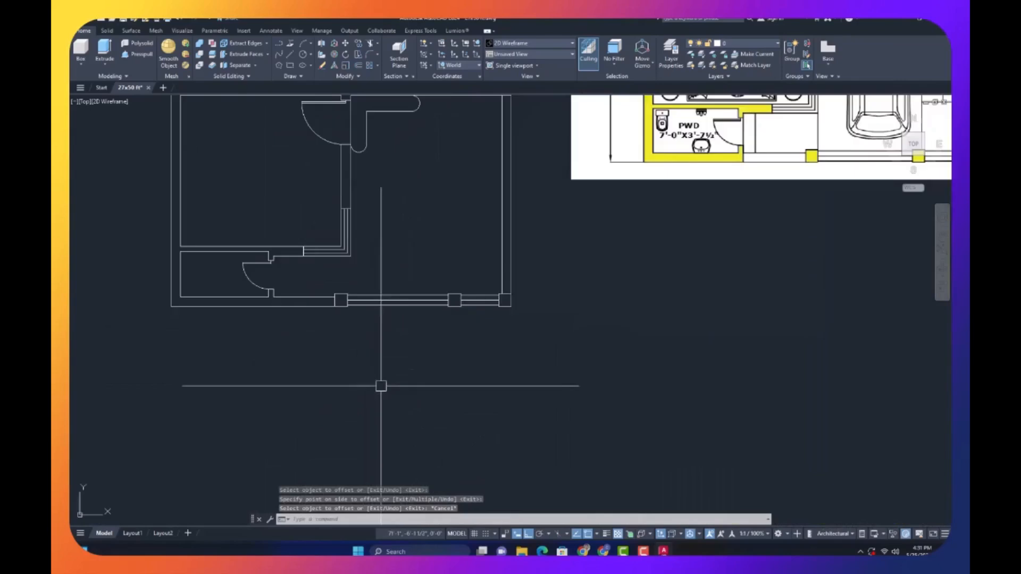
- Extend the powder room door's outer jamb line down to the outer wall line
key(Escape)
scroll(332, 374, down, 6)
scroll(316, 363, up, 6)
text(ex)
scroll(322, 332, up, 8)
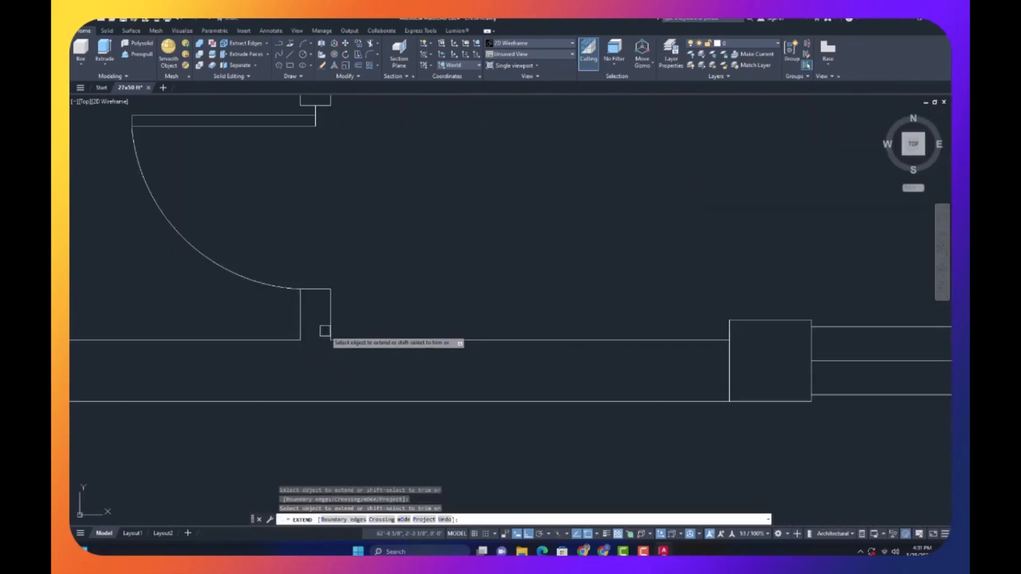
click(330, 334)
key(Escape)
scroll(286, 357, down, 8)
scroll(285, 355, down, 2)
click(392, 329)
click(374, 322)
click(375, 319)
click(385, 303)
key(Escape)
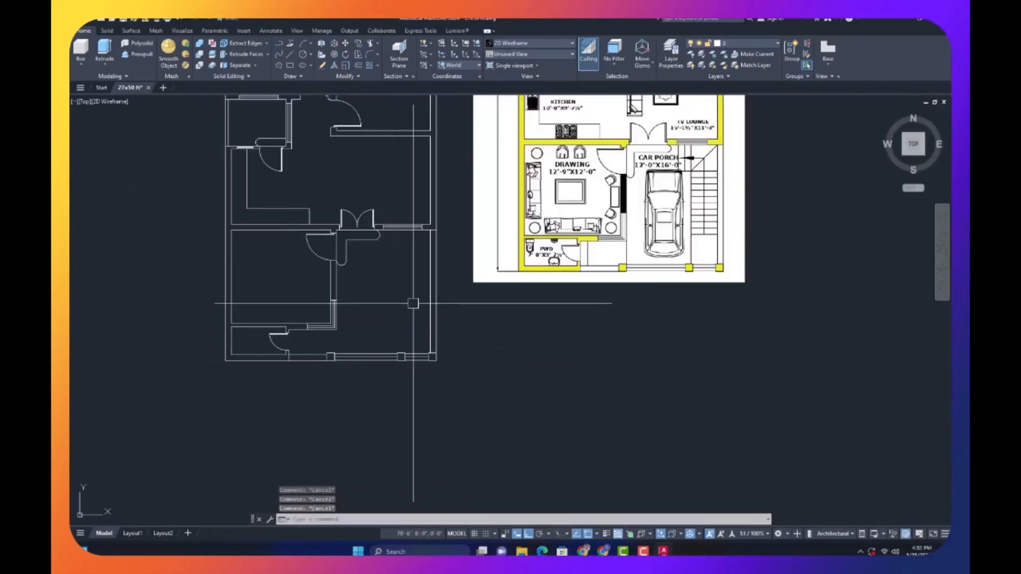
- Offset the car porch's inner side wall line and the lounge window's outer line 42 inches into the porch
text(o)
scroll(394, 245, up, 6)
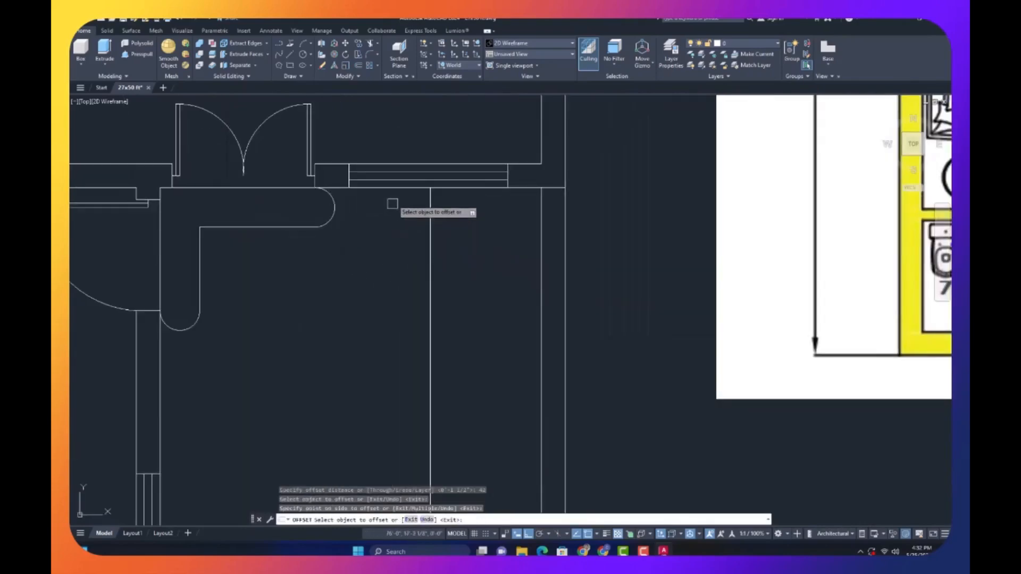
click(393, 189)
click(396, 264)
key(Escape)
- Fillet the two offset stair lines in the car porch into a sharp corner
text(f)
click(400, 298)
click(432, 340)
key(Escape)
key(Escape)
text(l)
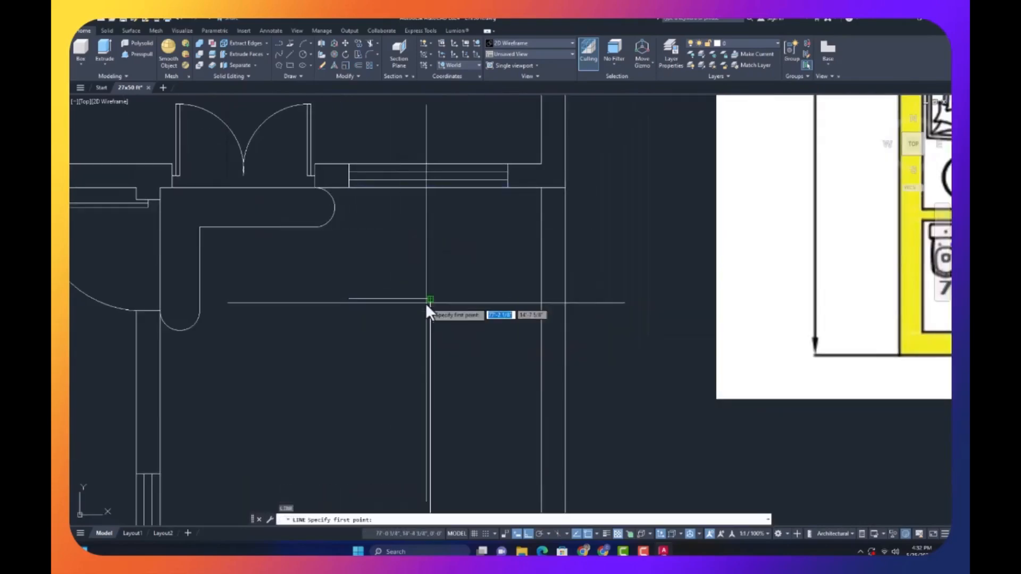
key(space)
key(Escape)
key(ctrl+z)
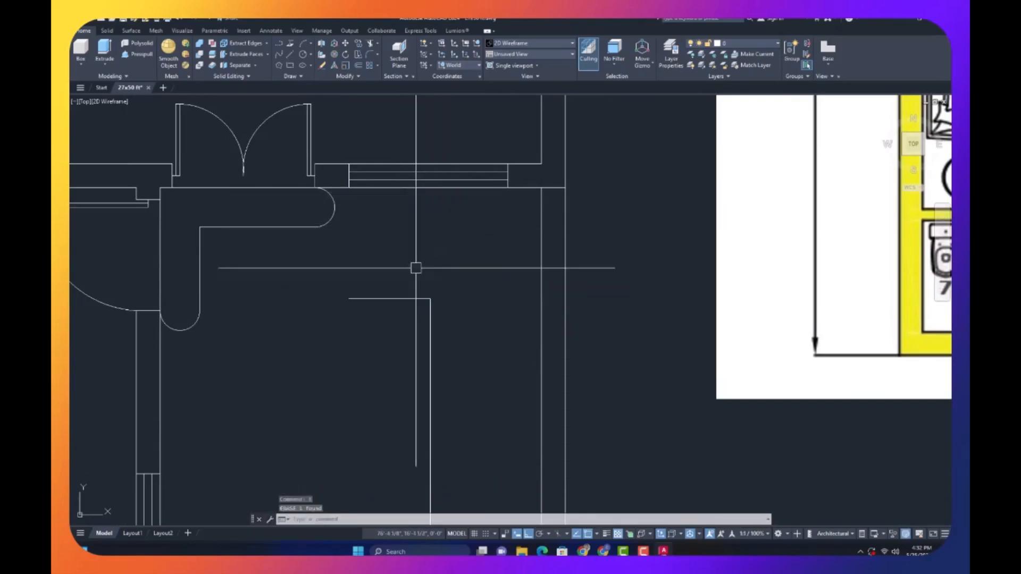
- Draw a vertical line up from the stair corner and extend it to the lounge wall
key(Escape)
text(l)
click(431, 298)
click(430, 239)
key(Escape)
text(ex)
click(429, 252)
key(Escape)
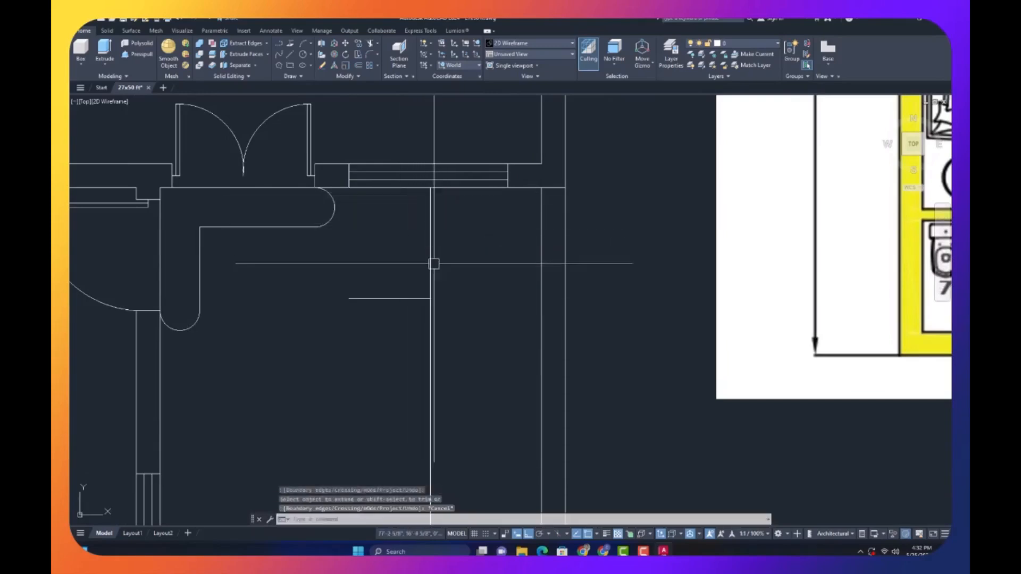
- Draw a horizontal line from the stair corner across to the inner side wall
text(l)
click(431, 299)
click(494, 309)
key(Escape)
- Offset the landing's lower line repeatedly downward at 10 inches to create the stair treads
text(o )
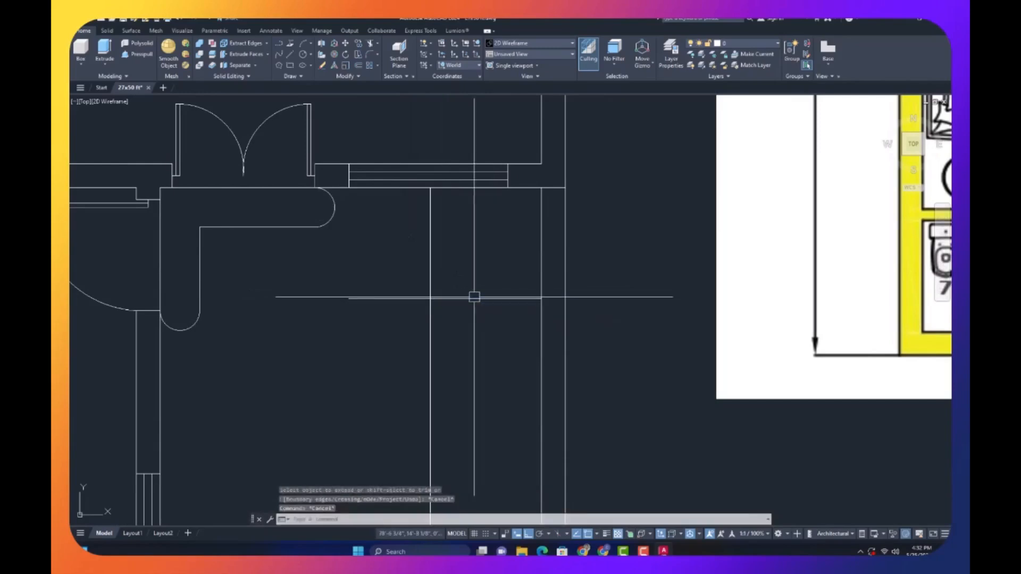
text(10)
key(Return)
click(472, 299)
scroll(470, 291, down, 4)
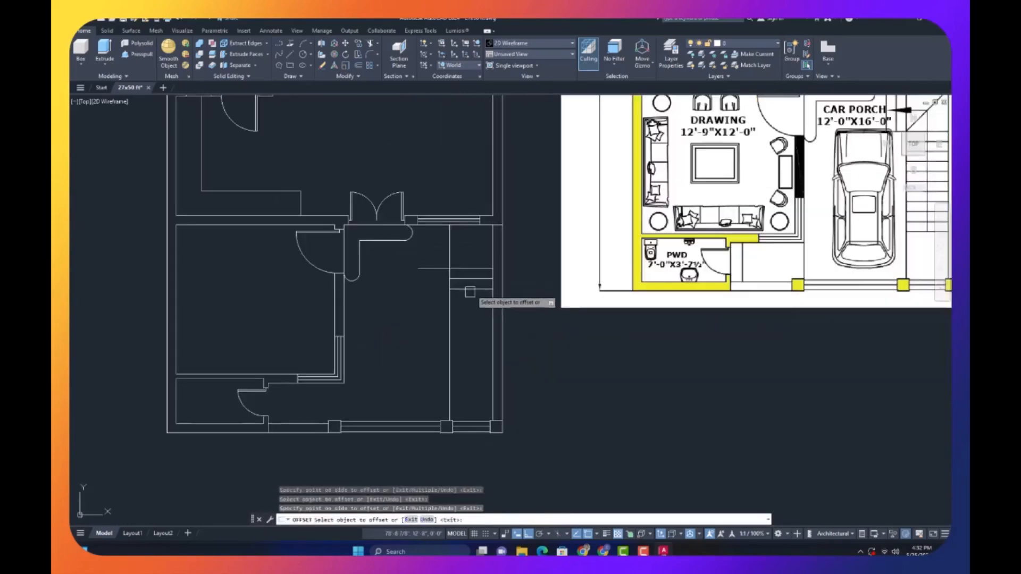
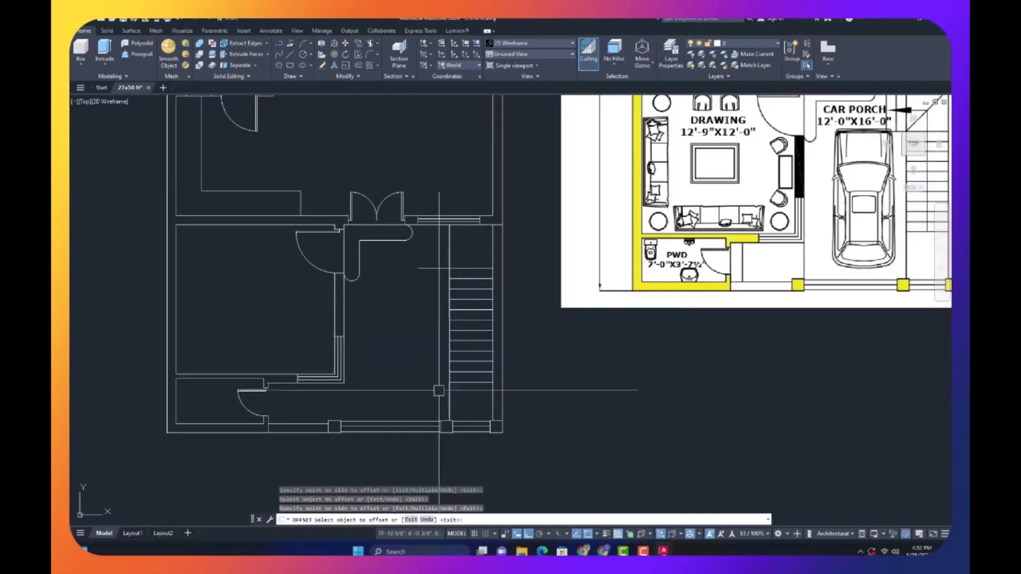
key(Escape)
- Offset the landing's vertical edge twice at 10 inches away from the side wall to add two more treads
scroll(436, 234, up, 5)
text(o)
key(space)
click(472, 292)
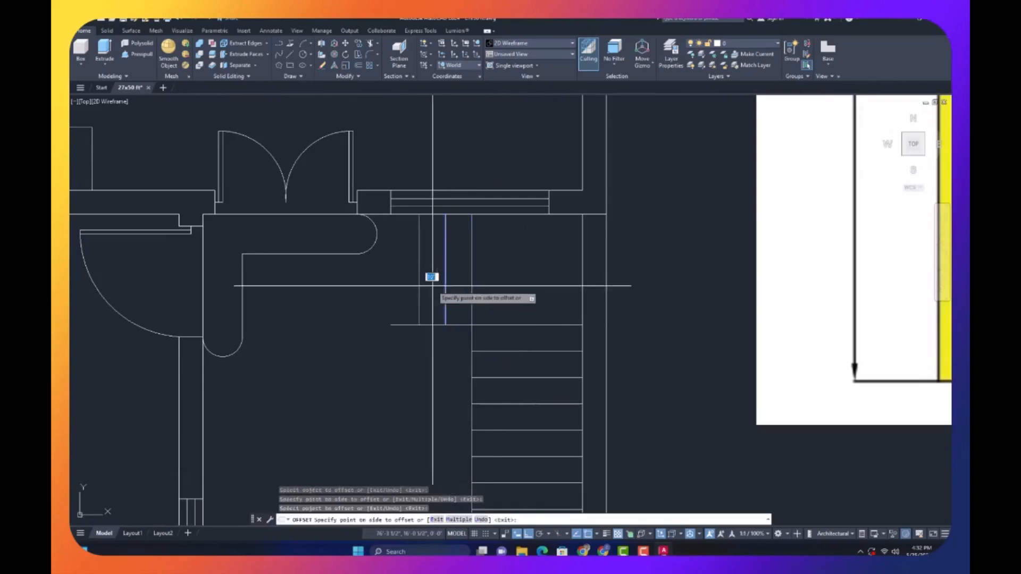
click(434, 276)
scroll(405, 300, down, 4)
key(Escape)
scroll(407, 298, up, 2)
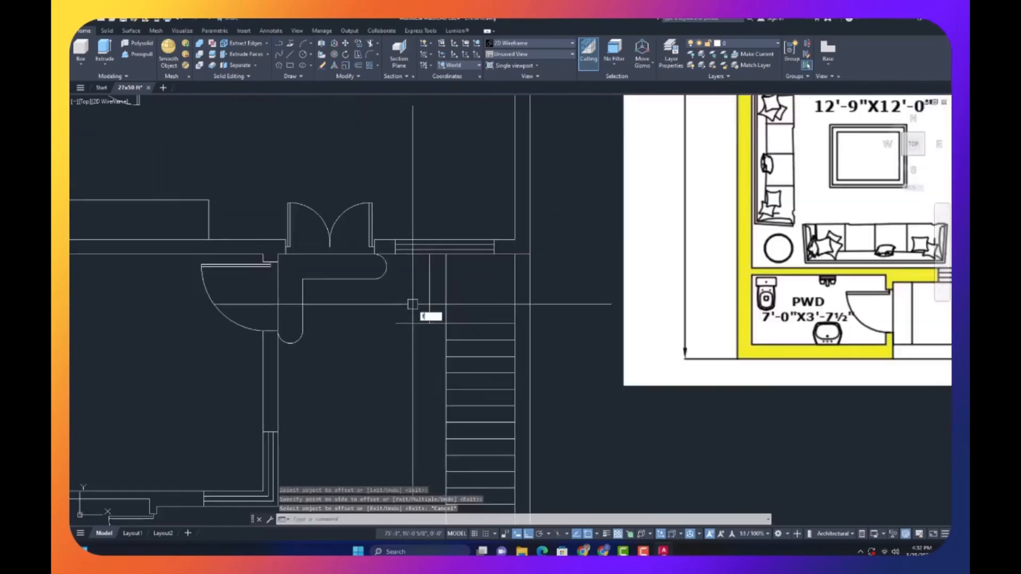
- Draw a diagonal line across the stair landing and stretch its upper end to the inner wall corner
text(l)
key(space)
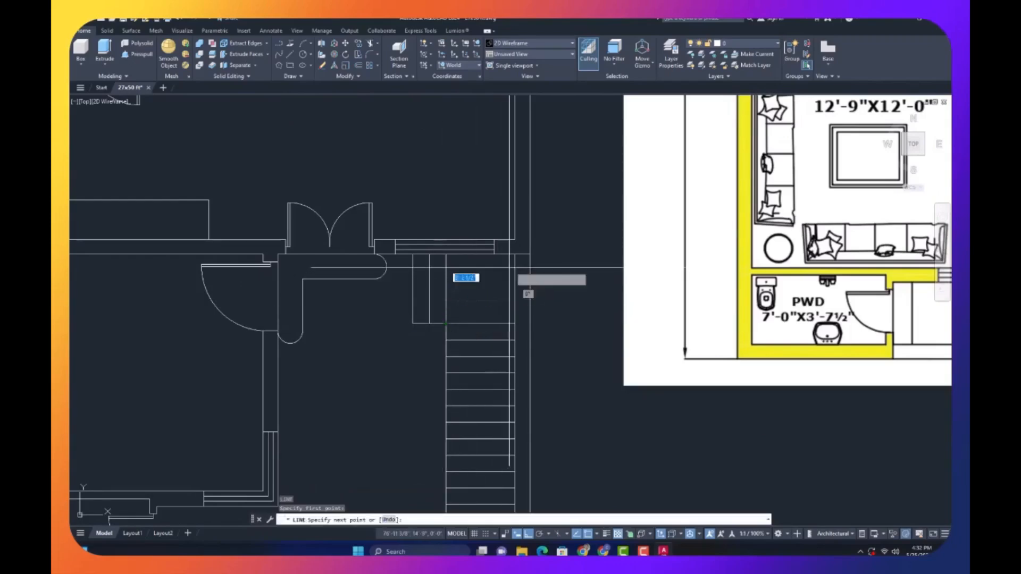
click(512, 255)
key(Escape)
scroll(498, 268, up, 3)
click(498, 268)
click(552, 213)
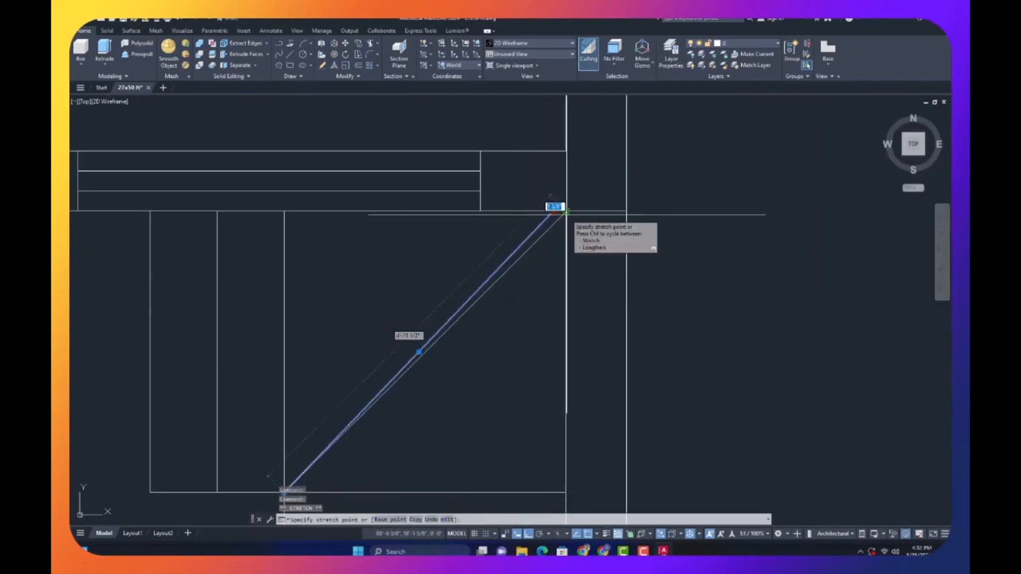
key(Escape)
scroll(427, 308, down, 5)
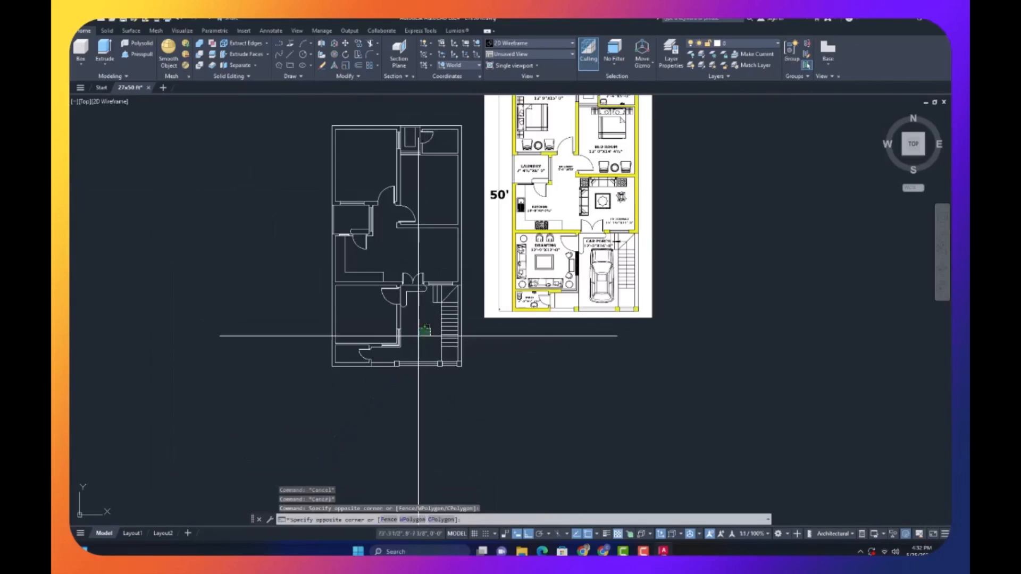
- Offset a stair flight edge line to the middle of the long flight and another to the middle of the short flight
key(Escape)
scroll(422, 334, up, 6)
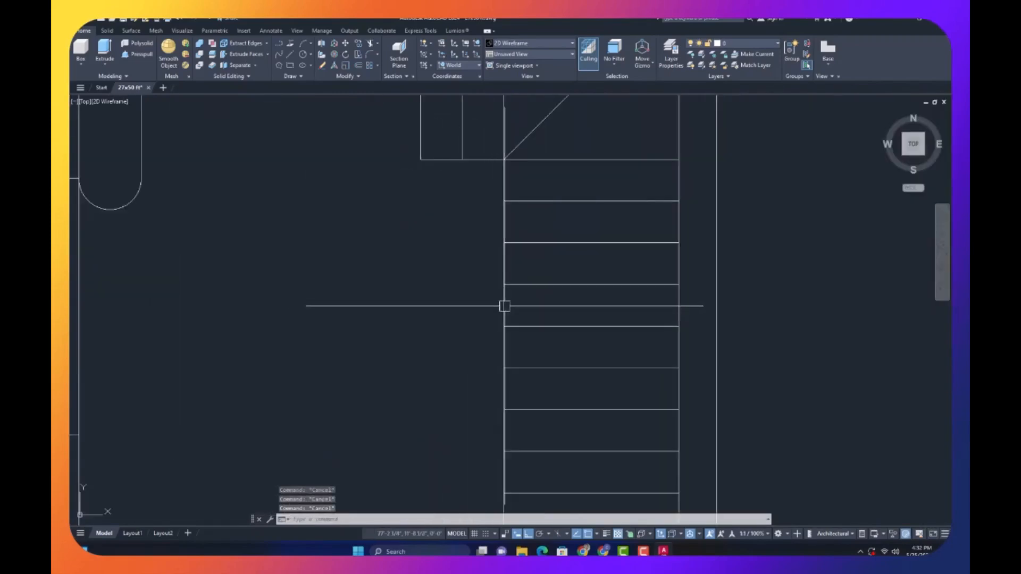
text(o)
key(Return)
click(481, 153)
key(Escape)
scroll(457, 197, down, 1)
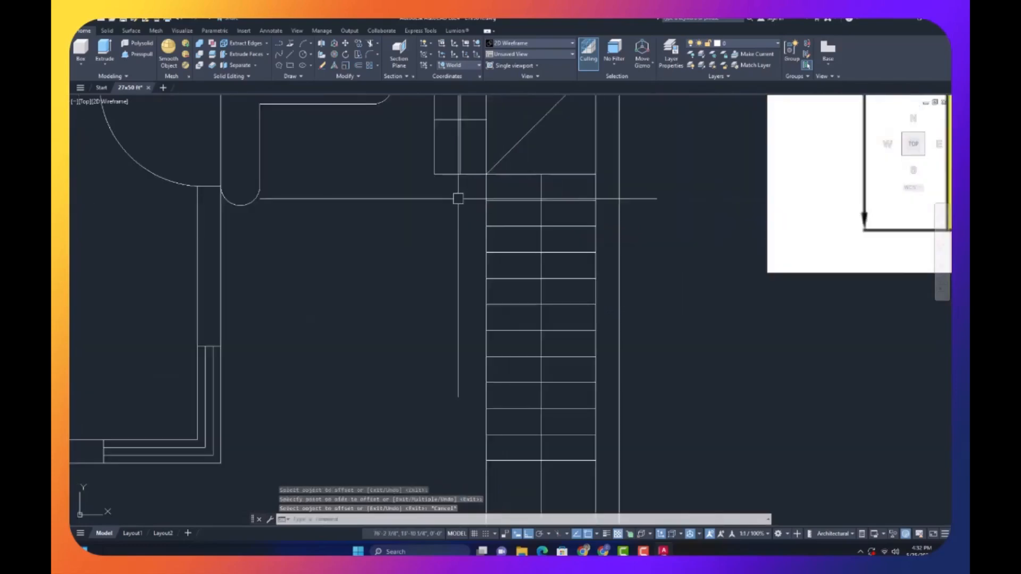
- Fillet the centre lines of the two stair flights so they meet in a sharp corner on the landing
text(f)
key(Return)
scroll(470, 144, up, 4)
scroll(467, 151, down, 4)
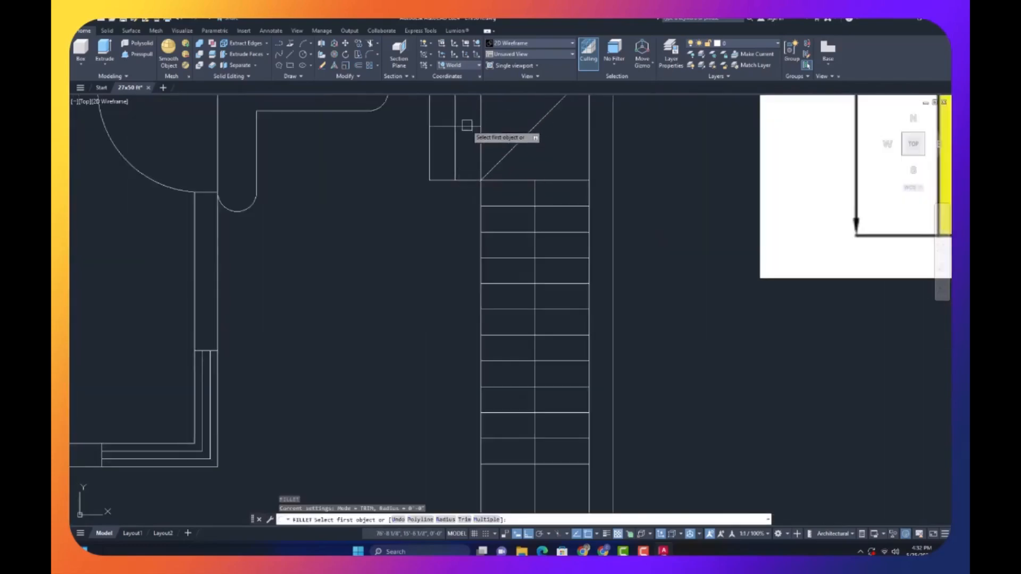
click(467, 126)
click(535, 196)
- Trim the excess of the stair centre line at the lower end of the long flight
scroll(514, 219, down, 5)
scroll(516, 306, up, 6)
text(tr)
click(532, 349)
key(Escape)
scroll(481, 386, down, 10)
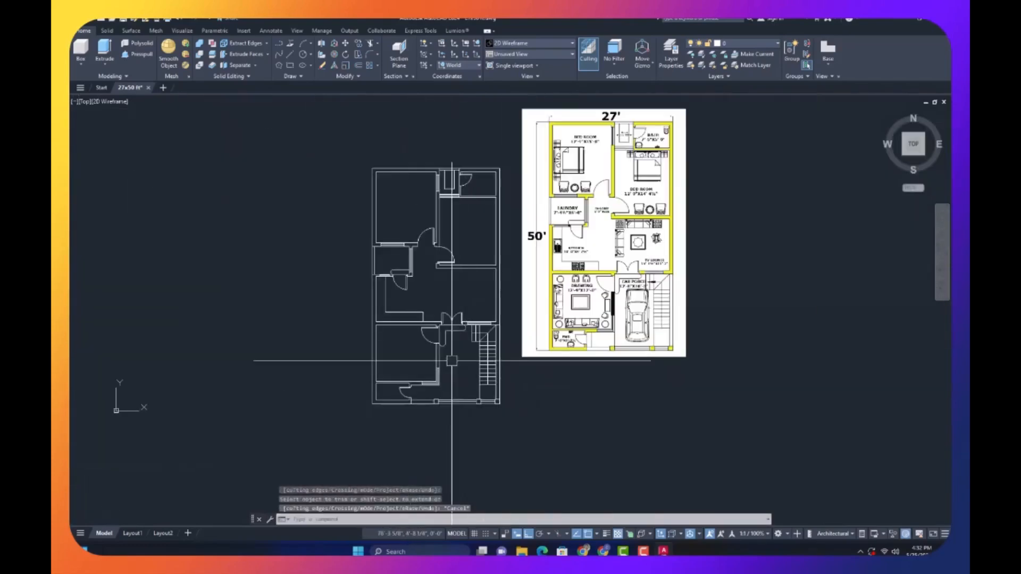
double_click(451, 369)
key(Escape)
scroll(463, 357, up, 5)
double_click(458, 366)
scroll(446, 283, up, 2)
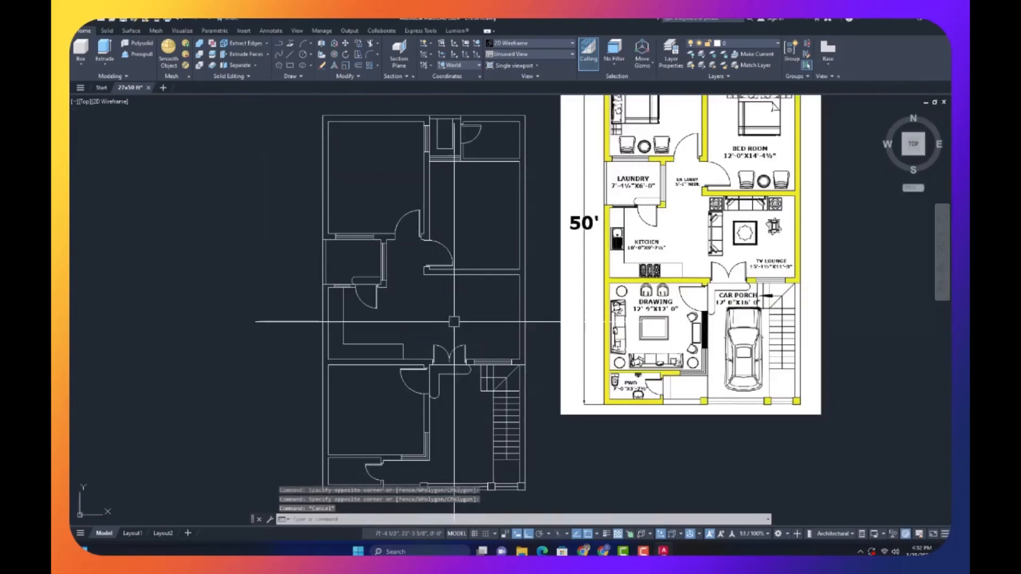
double_click(453, 319)
scroll(451, 302, down, 2)
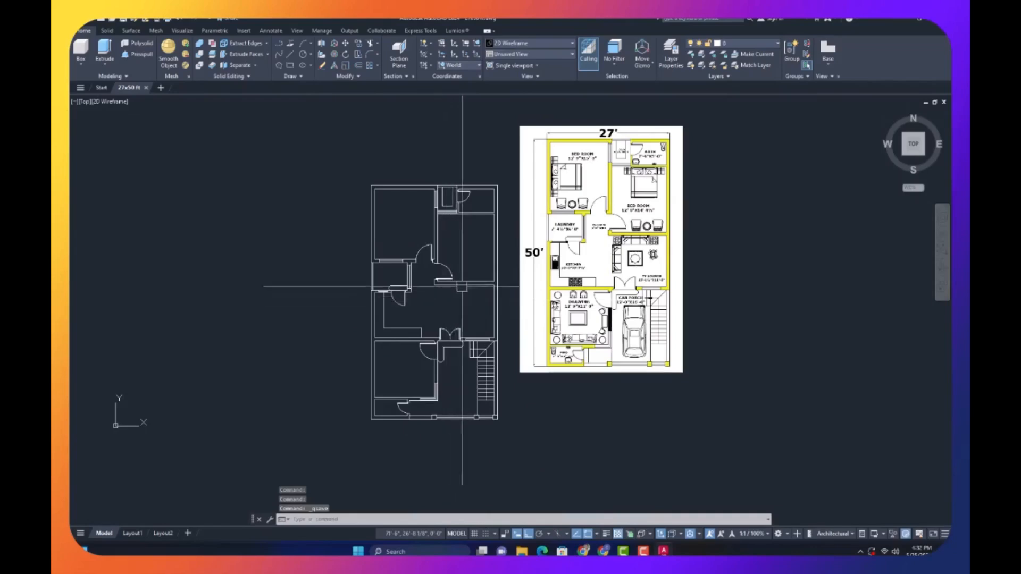
scroll(462, 184, up, 5)
scroll(509, 226, down, 2)
scroll(503, 230, down, 2)
scroll(427, 298, up, 1)
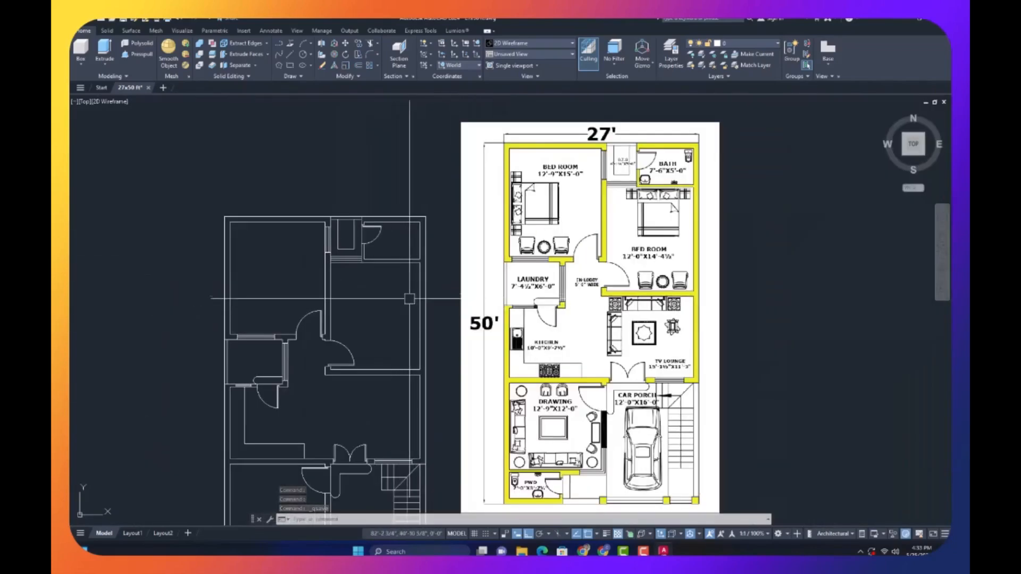
scroll(408, 298, down, 1)
scroll(389, 308, up, 1)
double_click(387, 299)
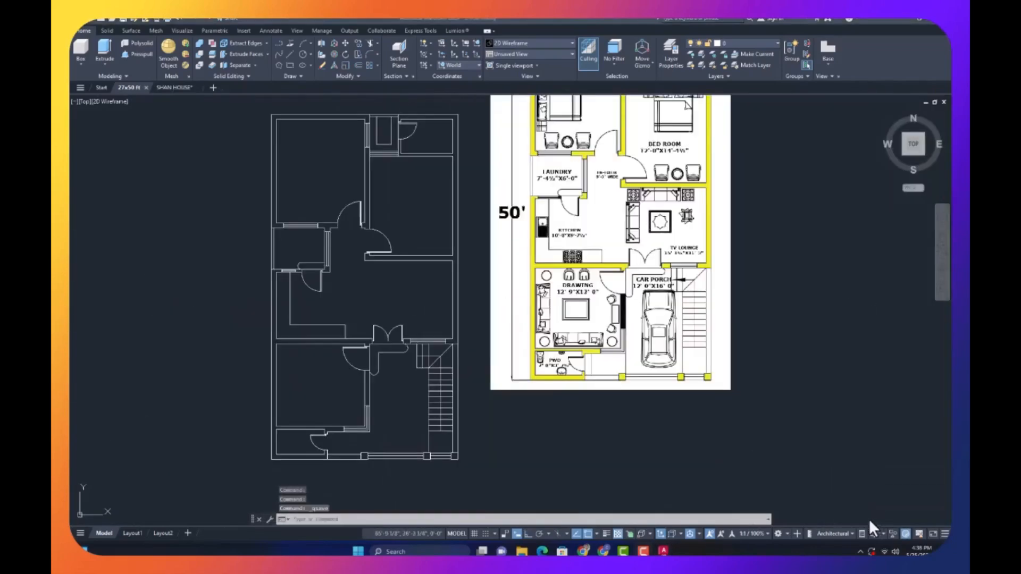
scroll(376, 285, up, 5)
scroll(142, 283, down, 6)
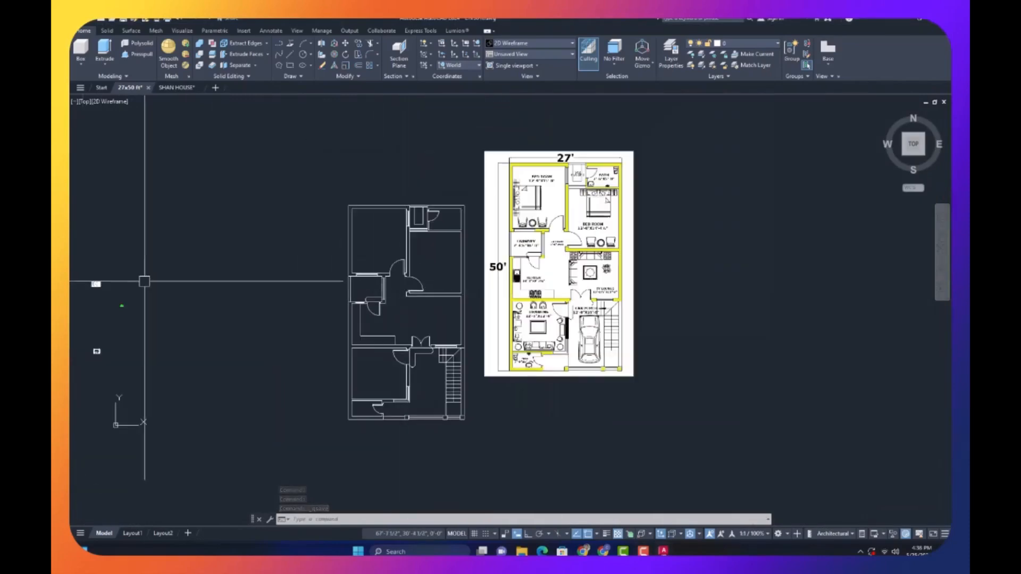
- Move the car block from the loose furniture blocks into the car porch of the floor plan
scroll(98, 298, up, 6)
scroll(98, 298, up, 2)
scroll(598, 405, up, 7)
click(326, 160)
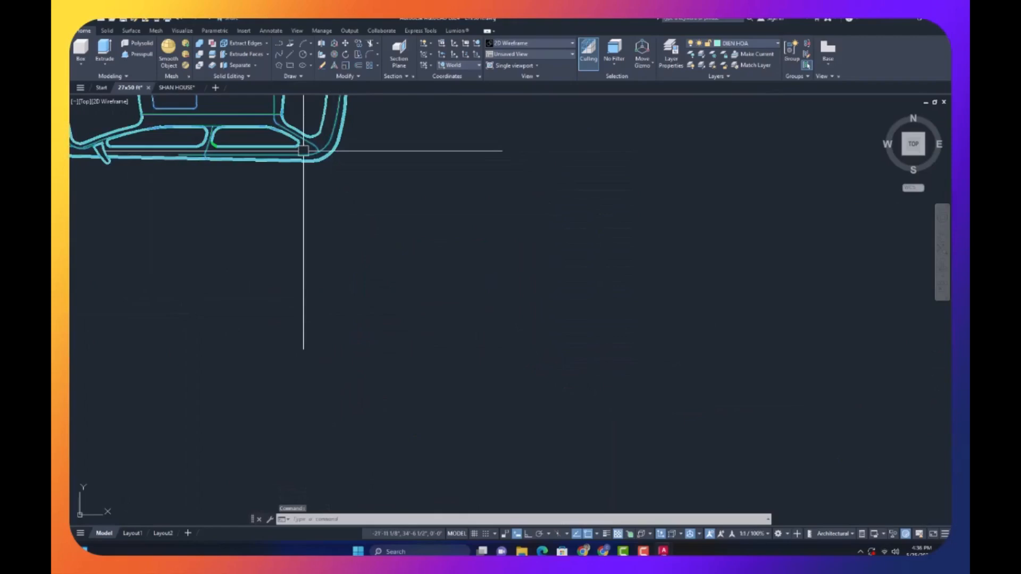
text(m)
key(Return)
click(307, 155)
scroll(255, 186, down, 12)
scroll(611, 280, up, 2)
middle_drag(606, 280, 485, 278)
scroll(549, 314, up, 4)
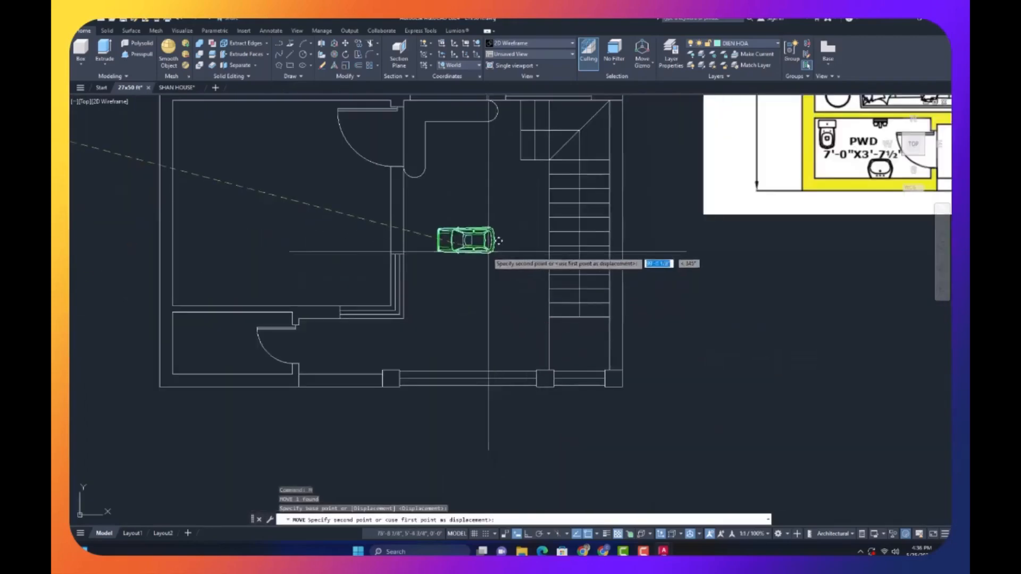
click(488, 249)
key(Escape)
- Rotate the car block in the porch so it stands parallel to the long stair flight
scroll(488, 245, up, 4)
click(487, 246)
text(o)
key(Return)
click(487, 246)
click(496, 331)
scroll(481, 267, down, 4)
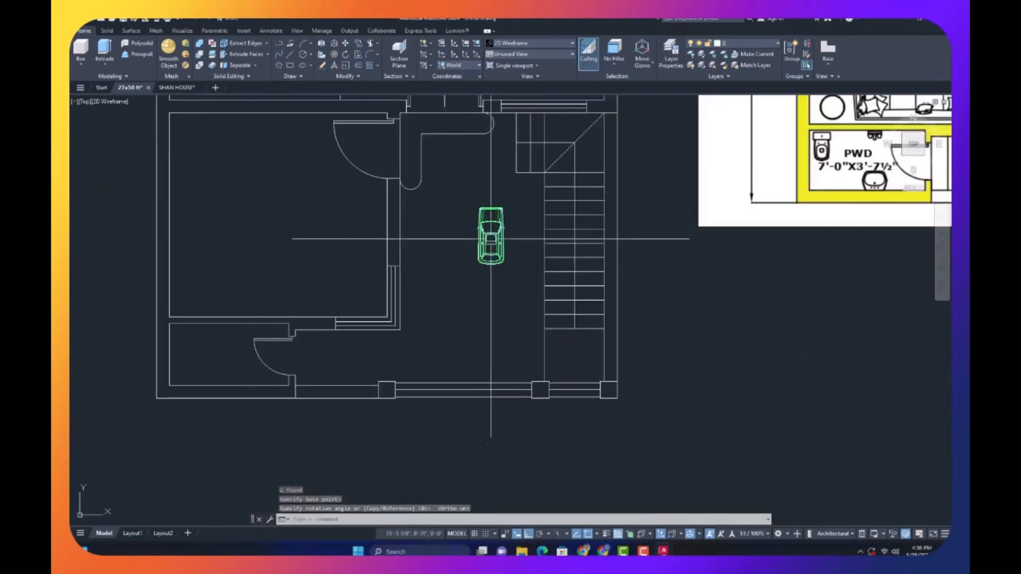
- Scale the car block in the porch by a factor of 4
click(497, 222)
text(sc)
key(Return)
click(499, 220)
text(4)
key(Return)
- Move the enlarged car freely within the porch, between the drawing room wall and the stairs
click(470, 284)
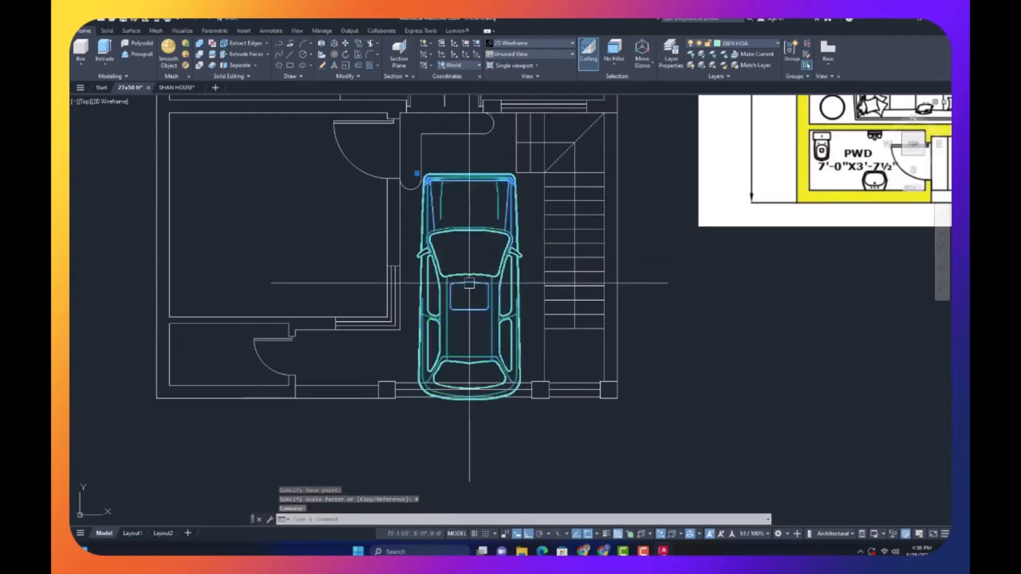
text(m)
key(Return)
click(676, 310)
key(F8)
click(689, 282)
scroll(510, 330, down, 6)
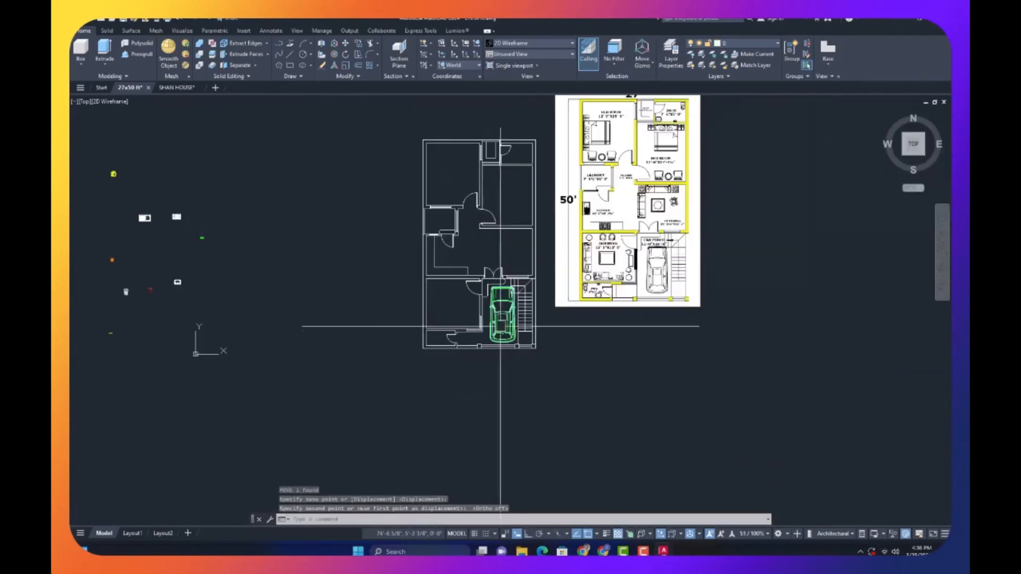
- Scale the car block by a factor of .9 to fit the porch
scroll(510, 310, up, 6)
click(497, 339)
click(456, 298)
click(462, 324)
text(sc)
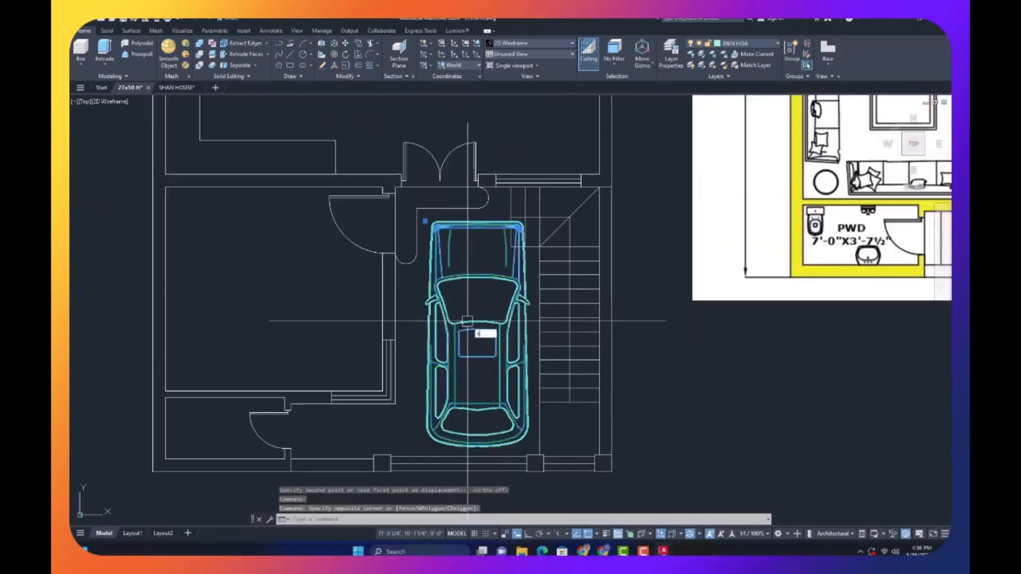
key(Return)
click(460, 327)
text(.9)
key(Return)
- Shift the reduced car slightly to adjust its position in the porch
click(462, 320)
text(m)
key(Return)
click(271, 337)
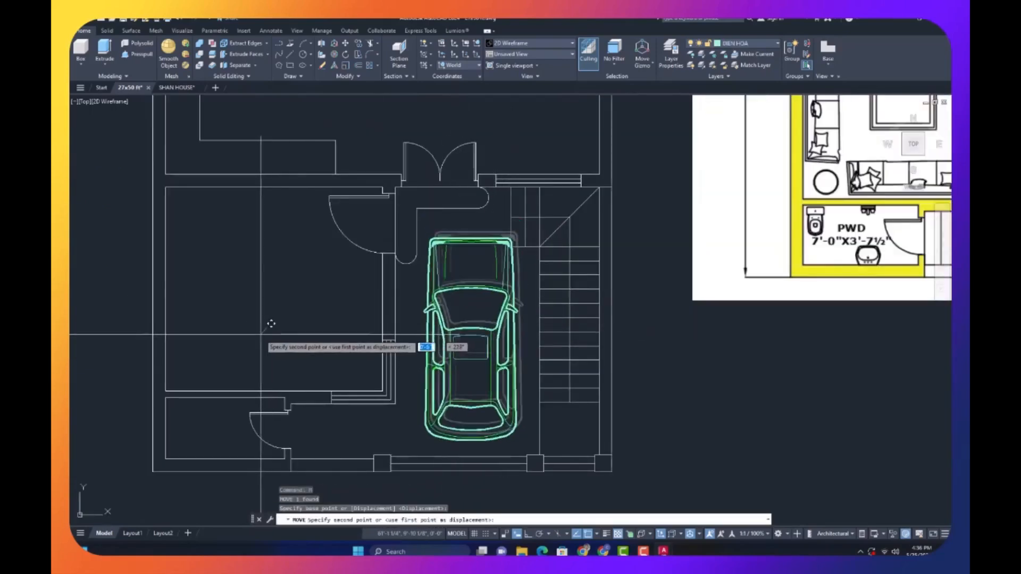
click(264, 343)
key(Escape)
- Move the yellow sofa set block from the loose blocks to just outside the drawing room's outer wall
scroll(332, 313, down, 5)
scroll(245, 319, down, 4)
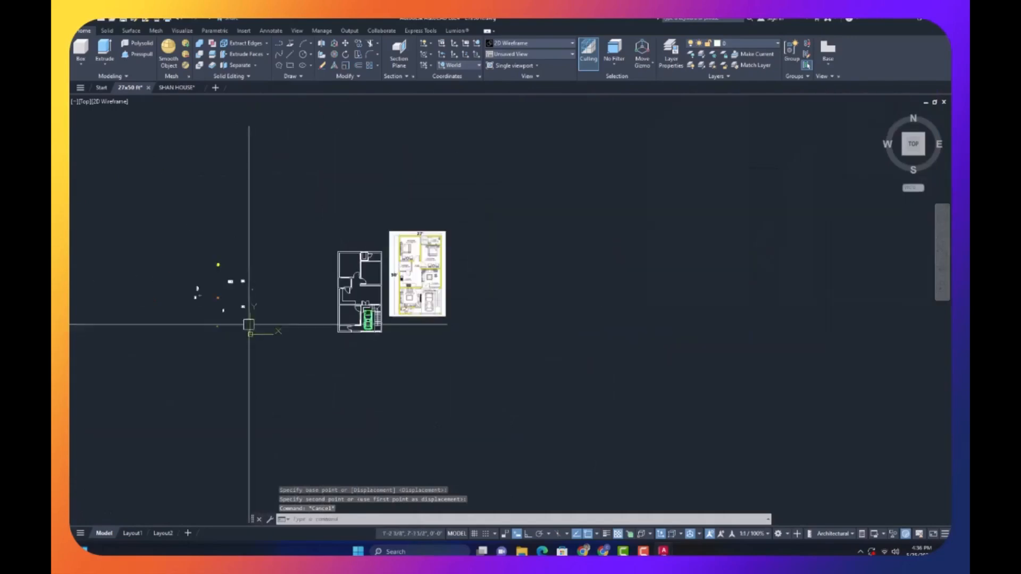
scroll(237, 338, up, 4)
scroll(282, 349, down, 4)
scroll(354, 335, up, 4)
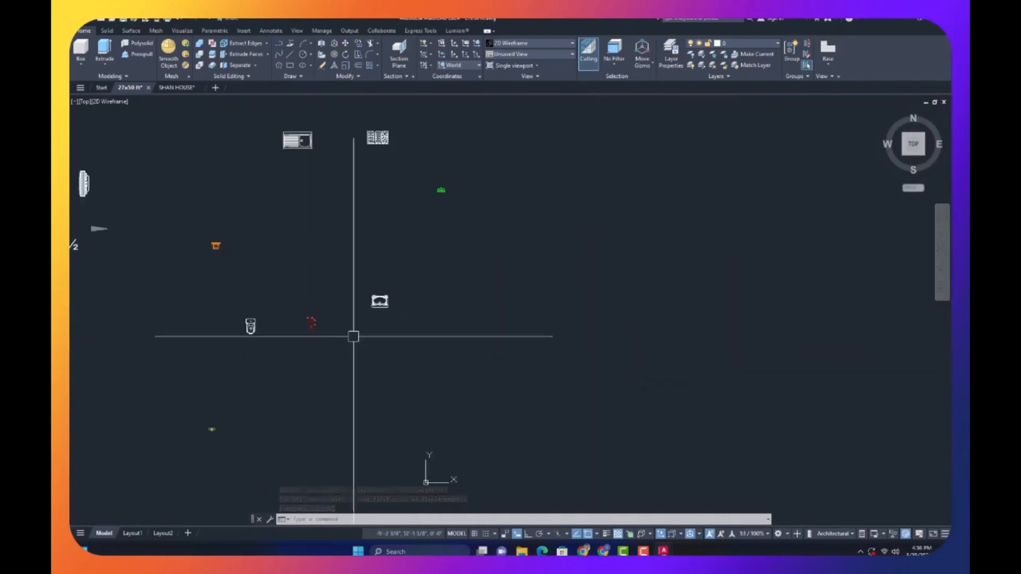
scroll(299, 216, down, 5)
text(m)
key(Return)
click(300, 215)
scroll(633, 367, up, 7)
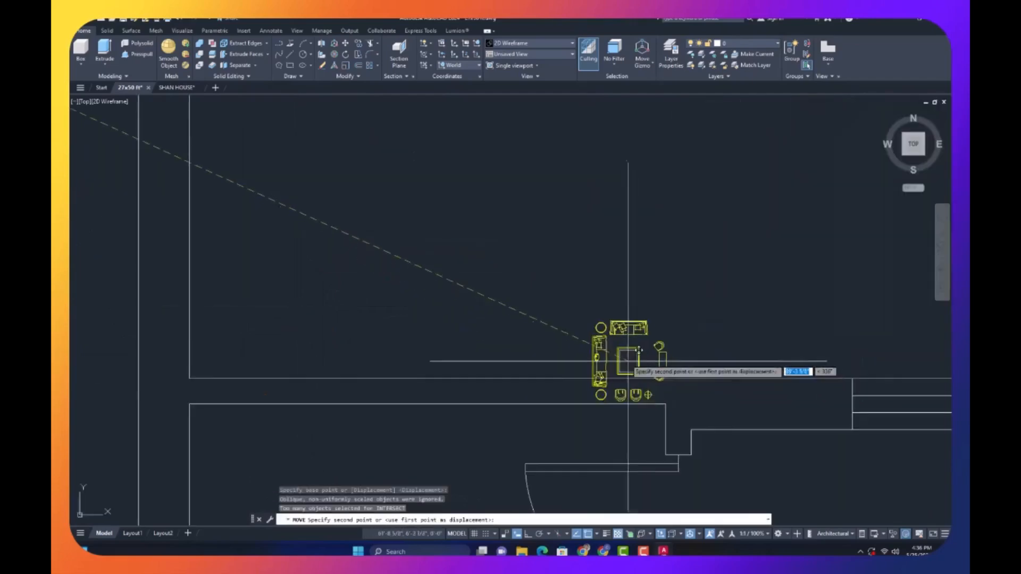
scroll(557, 373, down, 7)
scroll(531, 358, up, 3)
key(Escape)
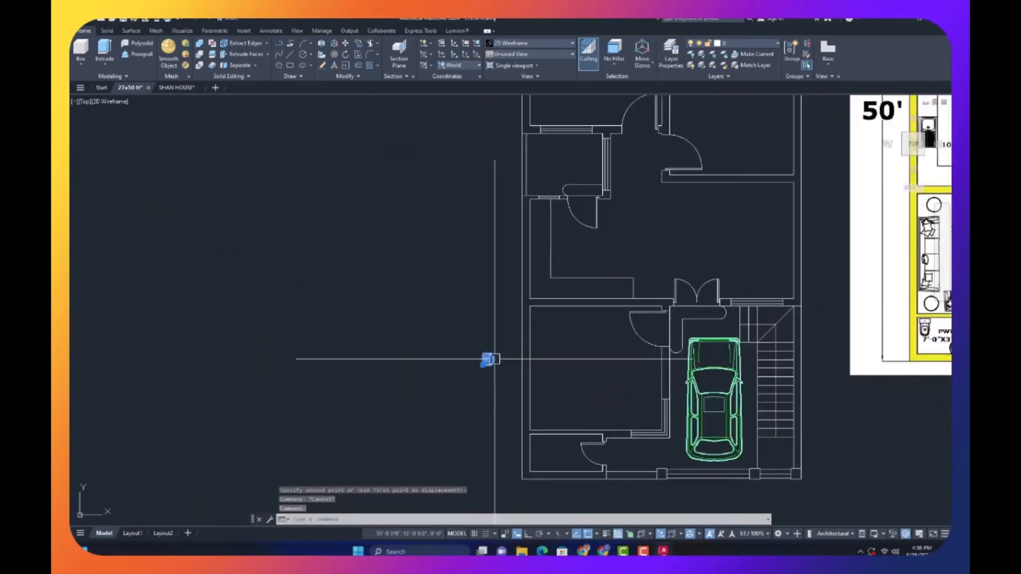
- Scale the sofa set block beside the drawing room by a factor of 10
text(sc)
key(Return)
click(494, 359)
text(10)
key(Return)
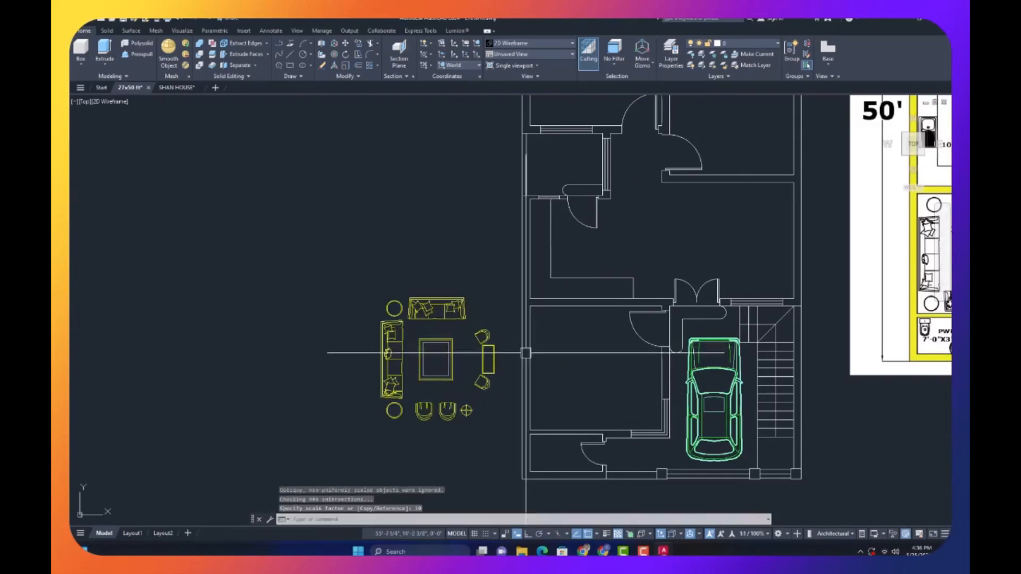
- Explode the sofa set block into separate furniture pieces
click(438, 379)
text(x)
key(Return)
scroll(436, 372, down, 2)
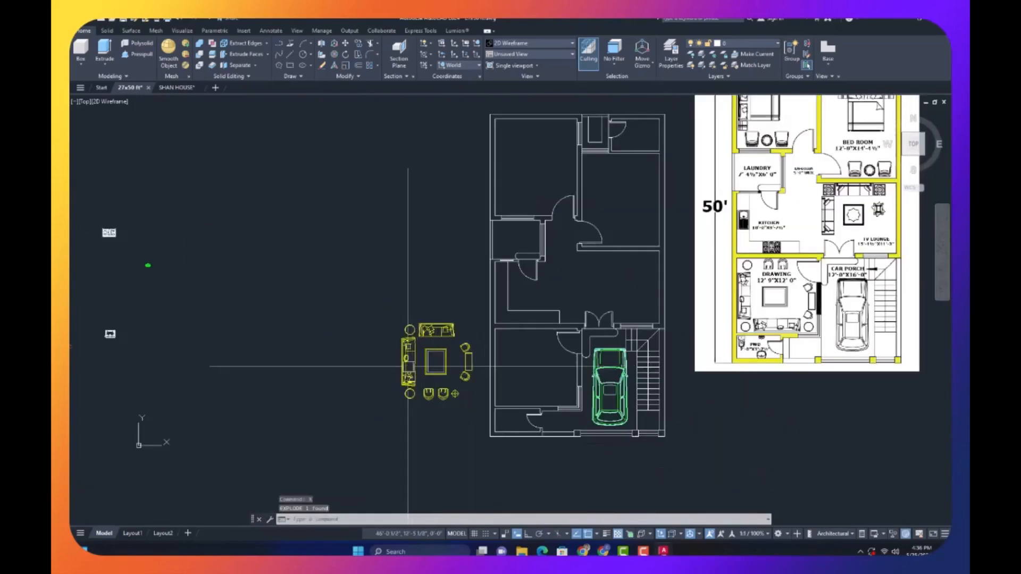
scroll(420, 319, up, 8)
scroll(432, 292, down, 2)
click(468, 206)
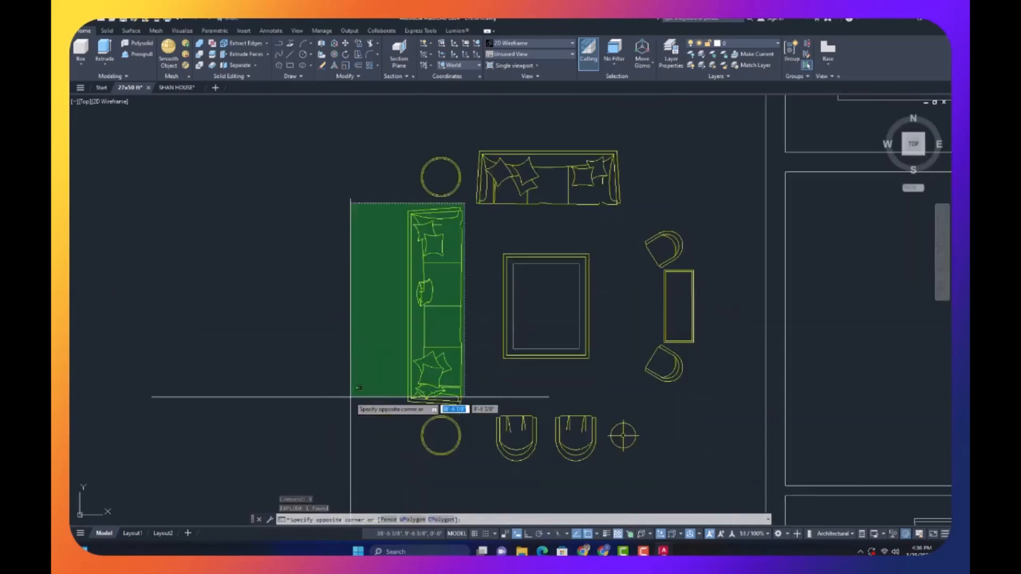
click(349, 399)
key(Return)
key(Escape)
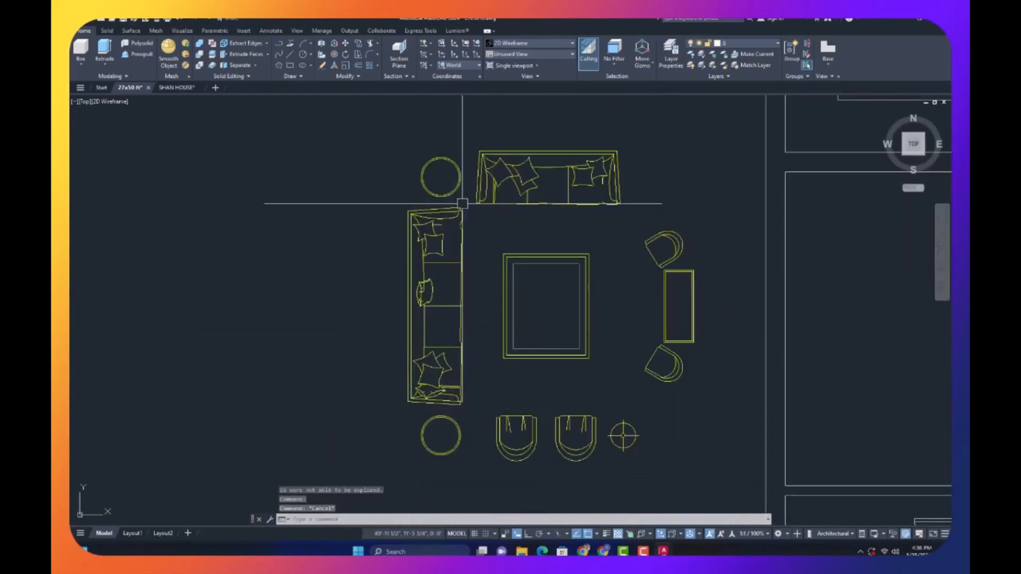
- Group all the loose parts of the long vertical sofa into one unnamed group
click(467, 202)
click(384, 410)
text(g)
key(Return)
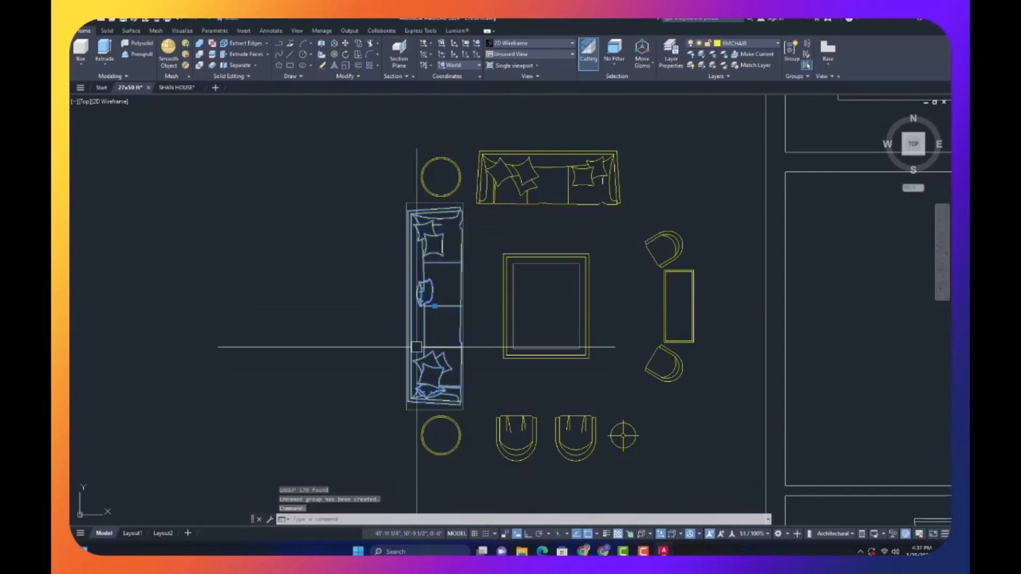
- Rotate the grouped long sofa to lie horizontally with its back facing down
key(Return)
click(417, 348)
key(F8)
click(360, 228)
click(359, 321)
- Move the long sofa into the drawing room along its lower wall
text(m)
key(Return)
click(365, 318)
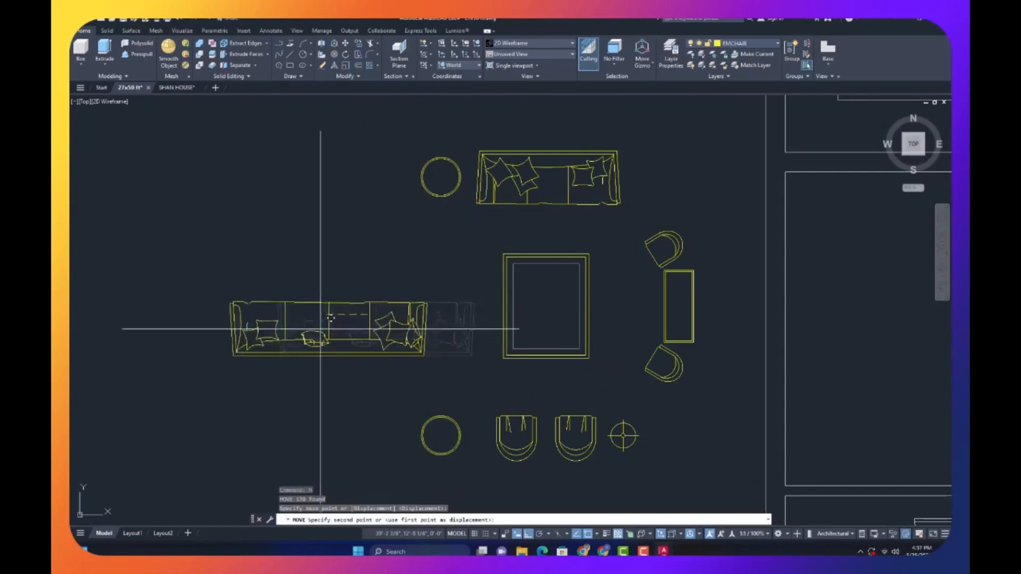
click(578, 428)
key(Escape)
scroll(380, 314, down, 4)
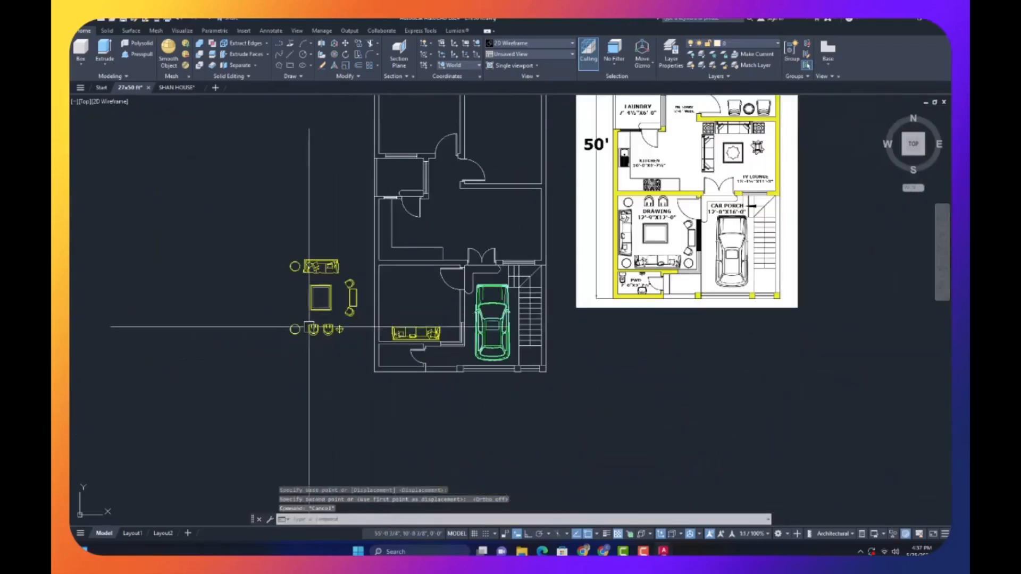
- Copy the lower round side table of the sofa set to the drawing room corner beside the long sofa
scroll(298, 327, up, 3)
click(306, 301)
click(249, 371)
text(co)
key(Return)
click(283, 335)
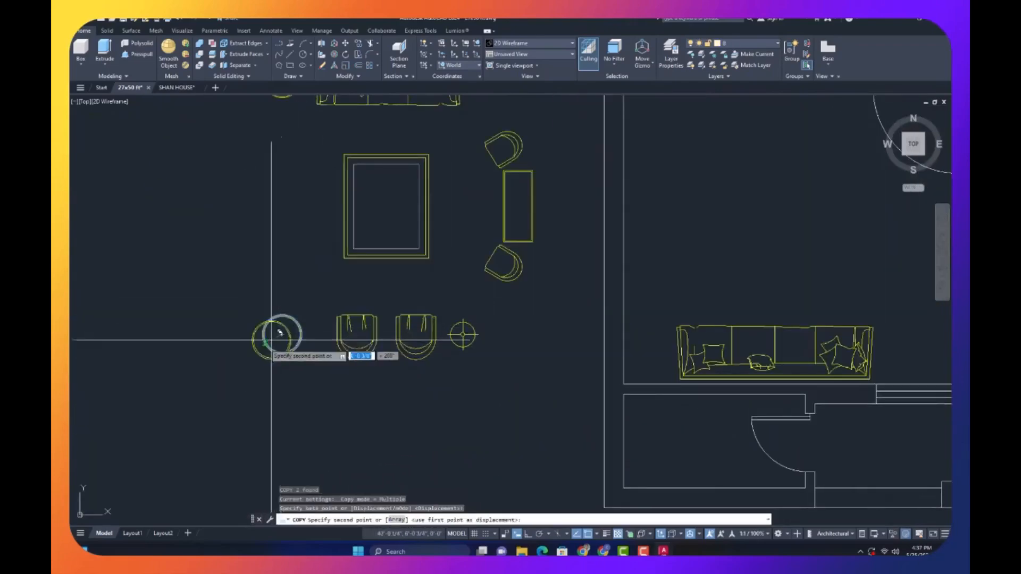
scroll(271, 340, down, 5)
scroll(362, 346, up, 3)
scroll(342, 376, up, 4)
click(259, 292)
key(Escape)
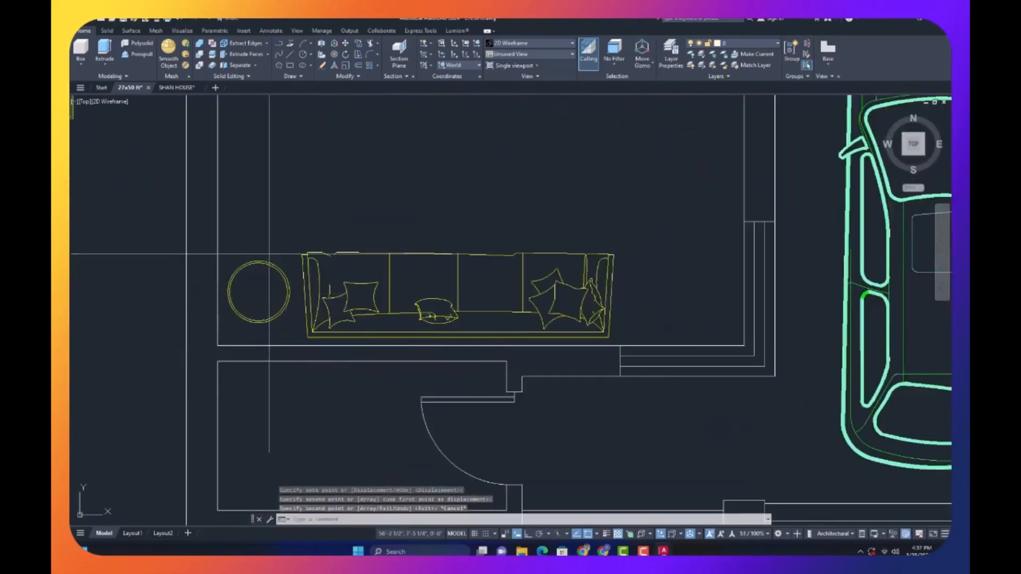
- Copy the drawing room's round side table straight across to the other end of the long sofa
click(269, 253)
click(262, 296)
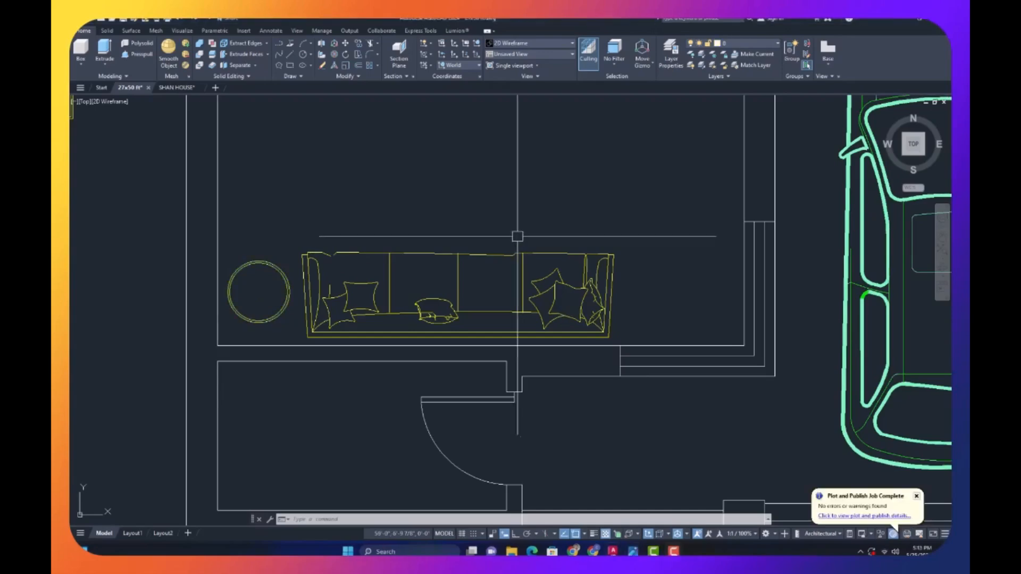
key(Escape)
scroll(411, 241, down, 4)
scroll(320, 261, up, 8)
scroll(417, 295, down, 4)
click(425, 301)
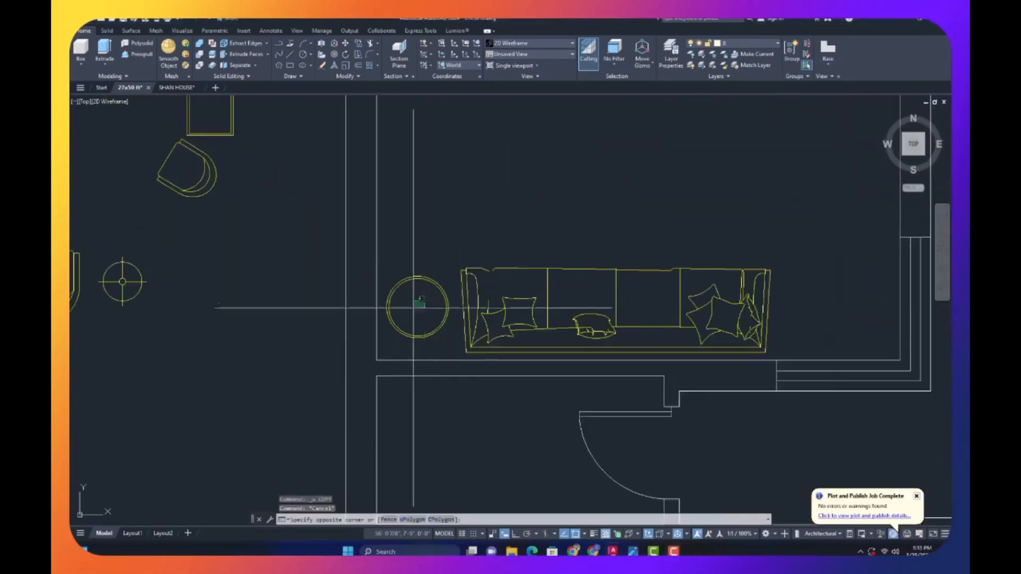
click(398, 344)
text(co)
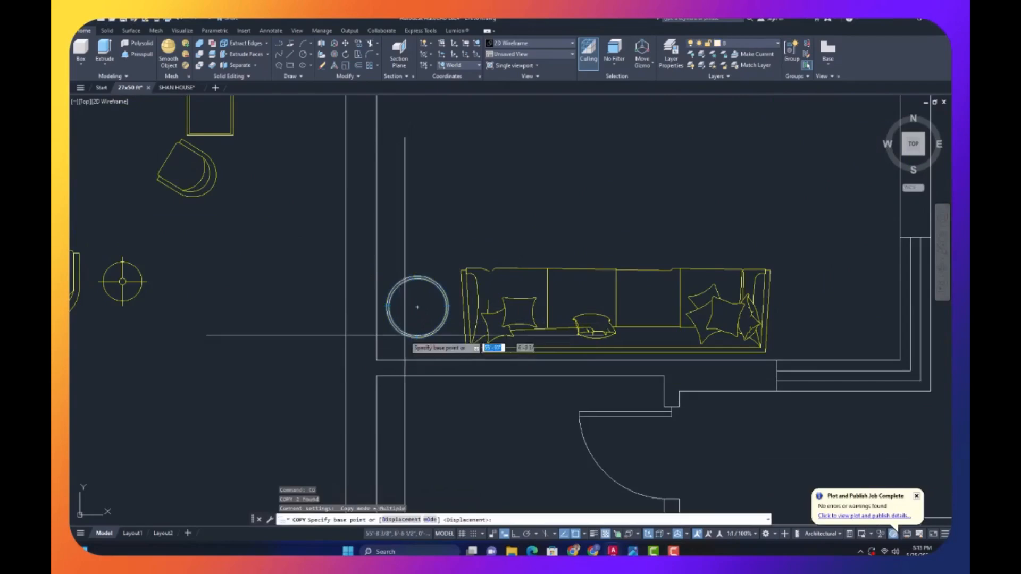
key(Return)
click(418, 307)
key(F8)
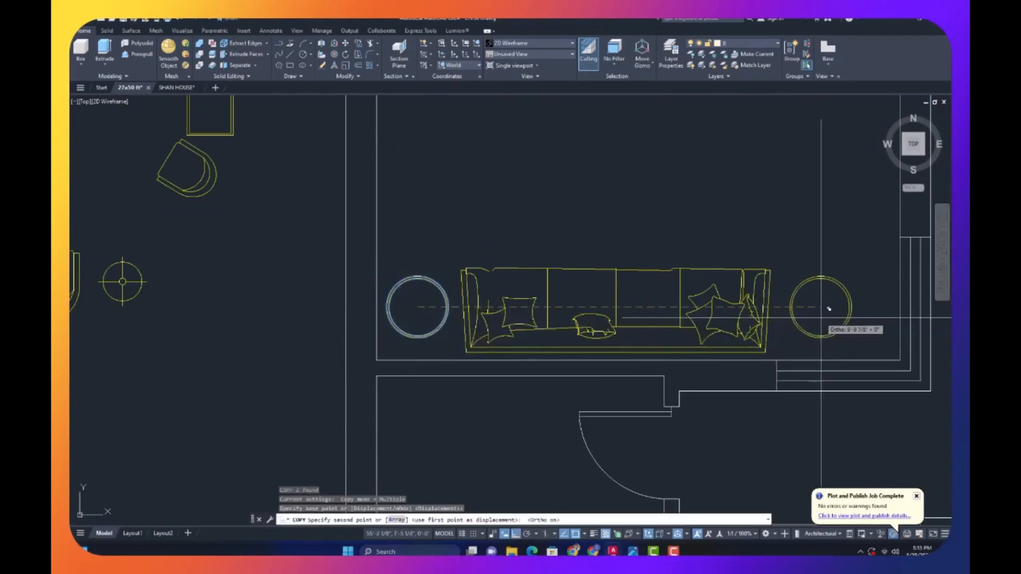
click(825, 316)
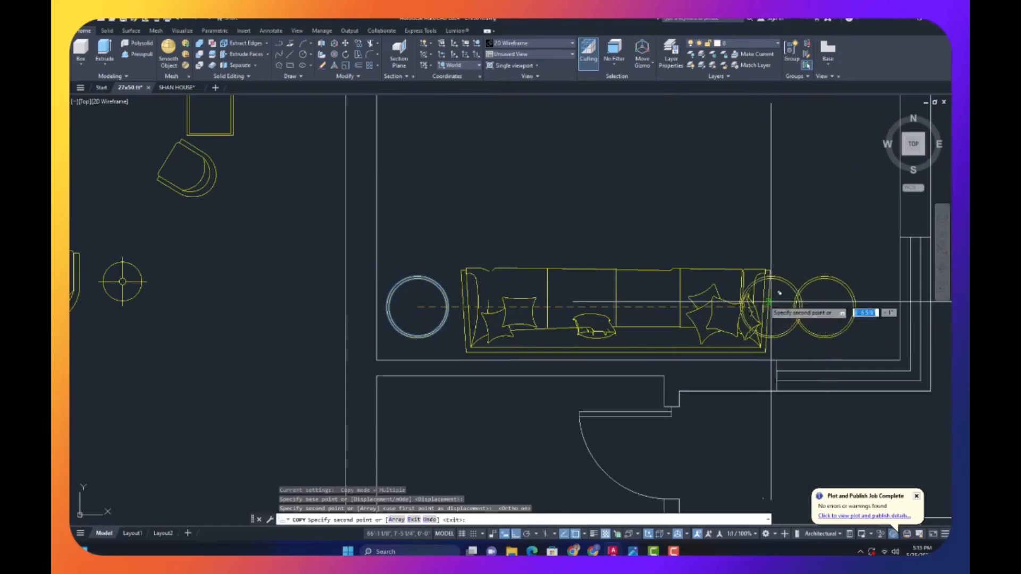
key(Escape)
- Rotate the shorter sofa of the set to stand vertically with its back facing left
scroll(521, 278, down, 4)
scroll(533, 262, up, 2)
scroll(534, 315, down, 4)
scroll(410, 215, up, 4)
scroll(410, 214, up, 2)
click(410, 209)
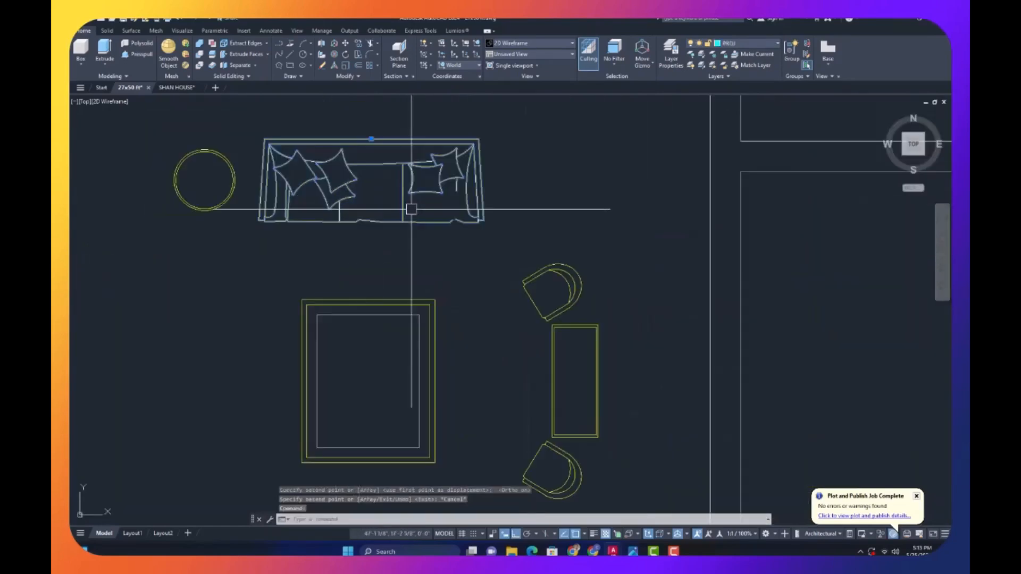
text(ro)
key(Return)
click(411, 207)
scroll(411, 197, down, 2)
click(413, 130)
- Move the shorter sofa into the drawing room along its outer left wall, above the corner side table
click(399, 206)
text(m)
key(Return)
click(389, 225)
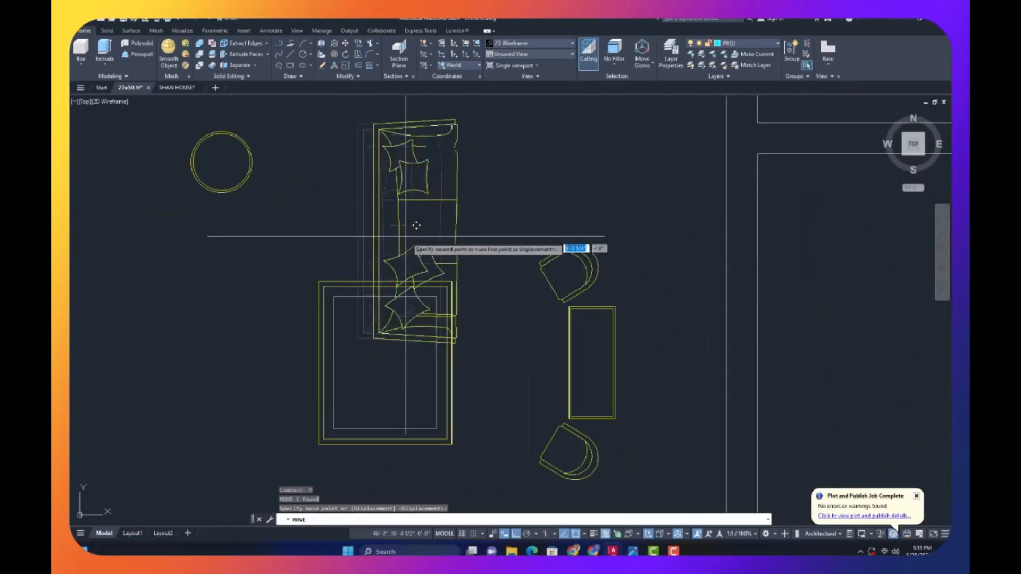
key(F8)
scroll(543, 266, down, 5)
scroll(563, 326, up, 5)
scroll(414, 233, down, 2)
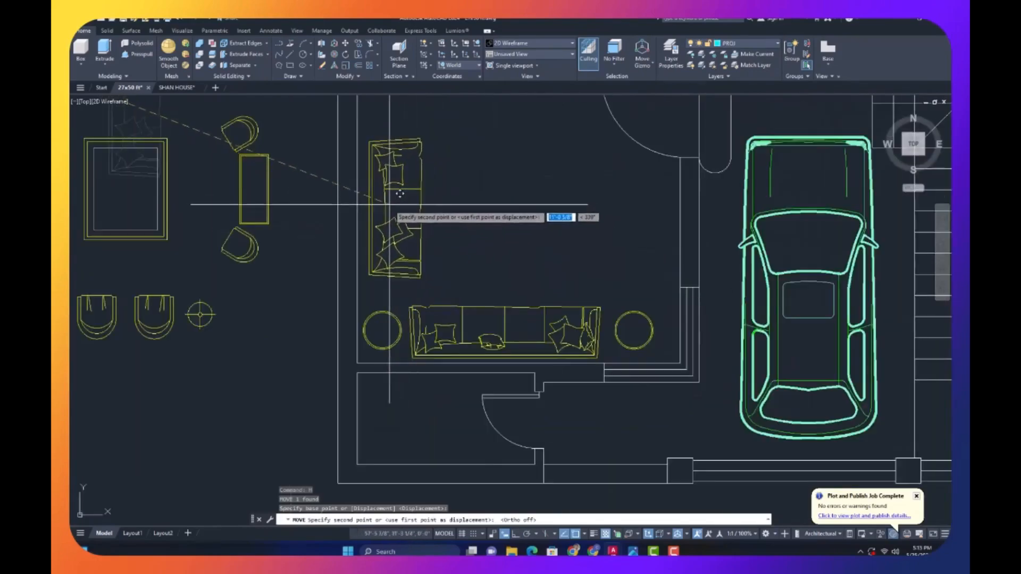
key(Escape)
scroll(426, 240, down, 3)
- Copy the corner side table straight up to the upper end of the shorter sofa
scroll(419, 416, up, 5)
click(434, 439)
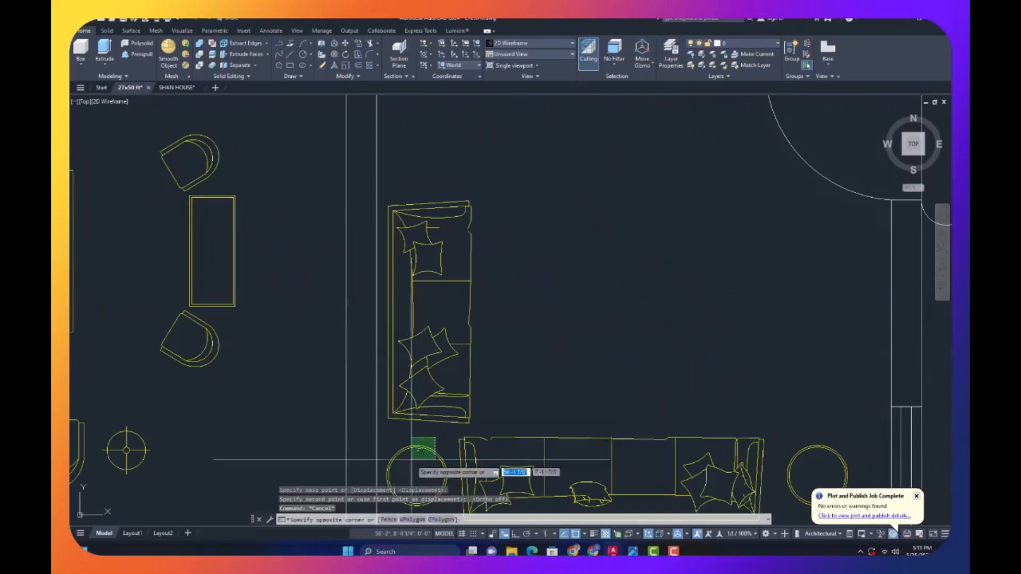
click(412, 460)
scroll(423, 397, down, 5)
scroll(407, 445, up, 5)
text(co)
key(Return)
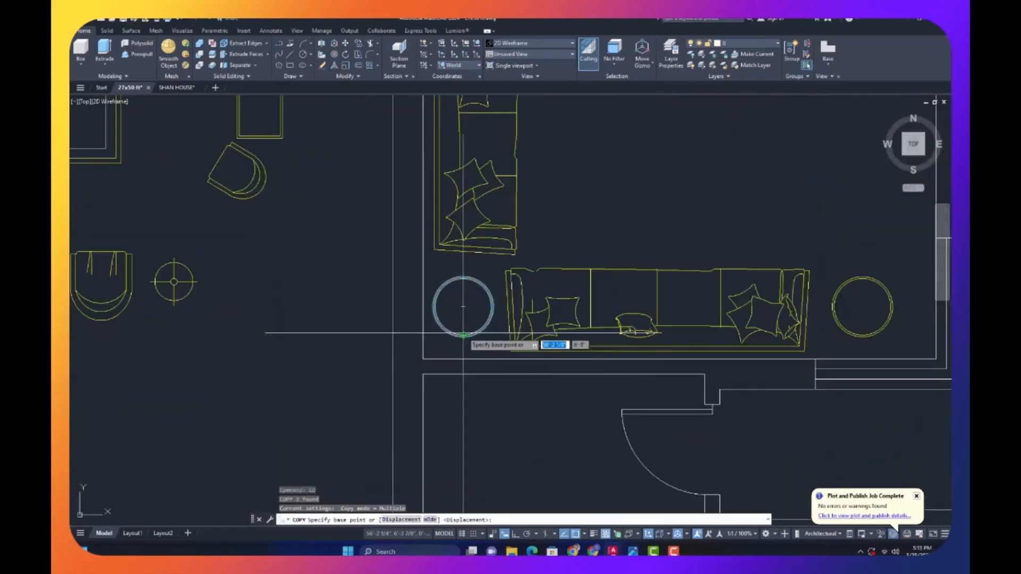
click(464, 307)
scroll(421, 312, down, 3)
scroll(430, 232, up, 2)
key(F8)
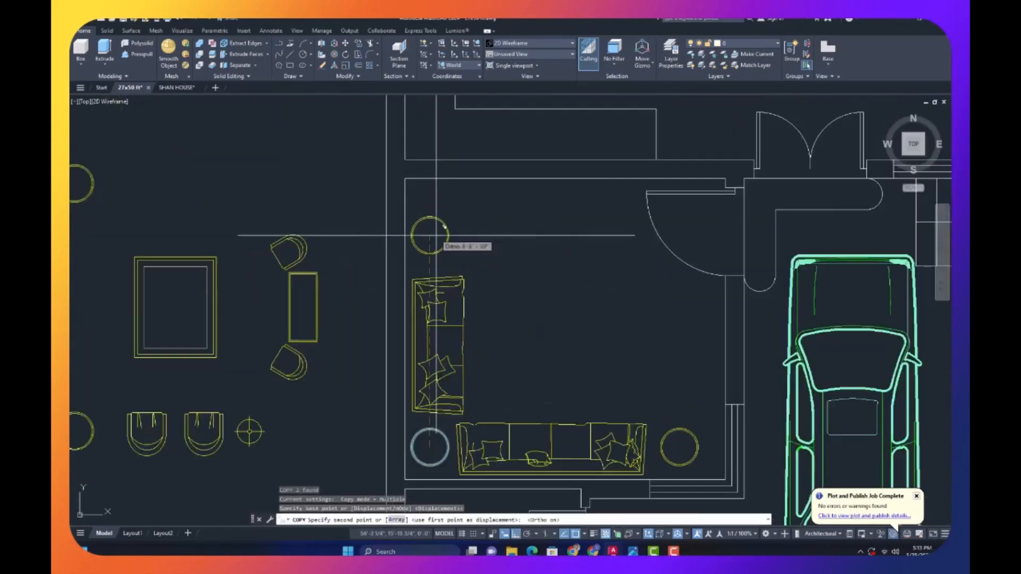
click(439, 242)
key(Escape)
click(495, 266)
click(436, 292)
click(469, 272)
click(441, 248)
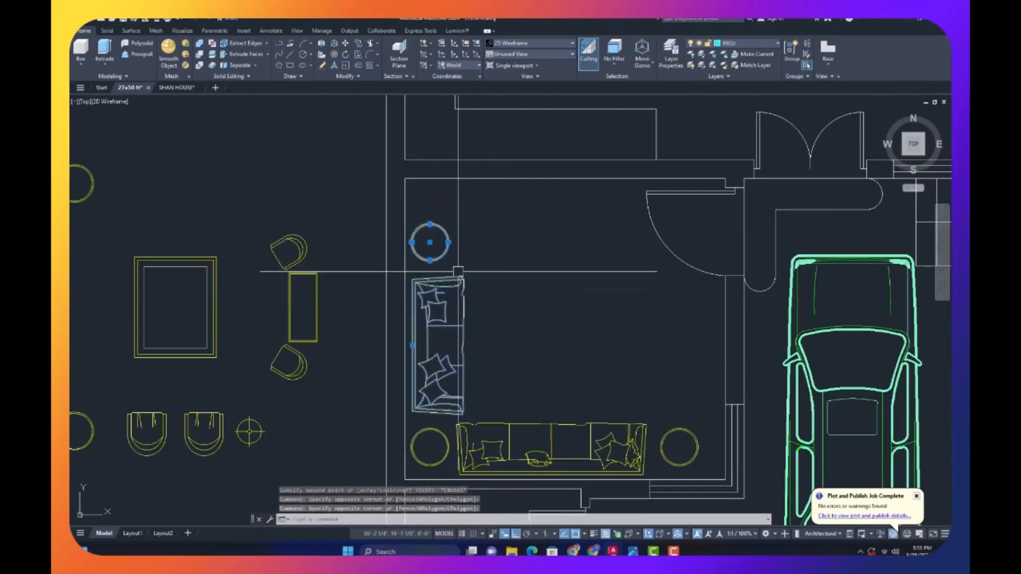
key(Return)
click(517, 297)
click(516, 281)
key(Escape)
key(ctrl+z)
- Move the shorter sofa together with the side table above it slightly up along the drawing room's outer left wall
click(477, 293)
click(438, 251)
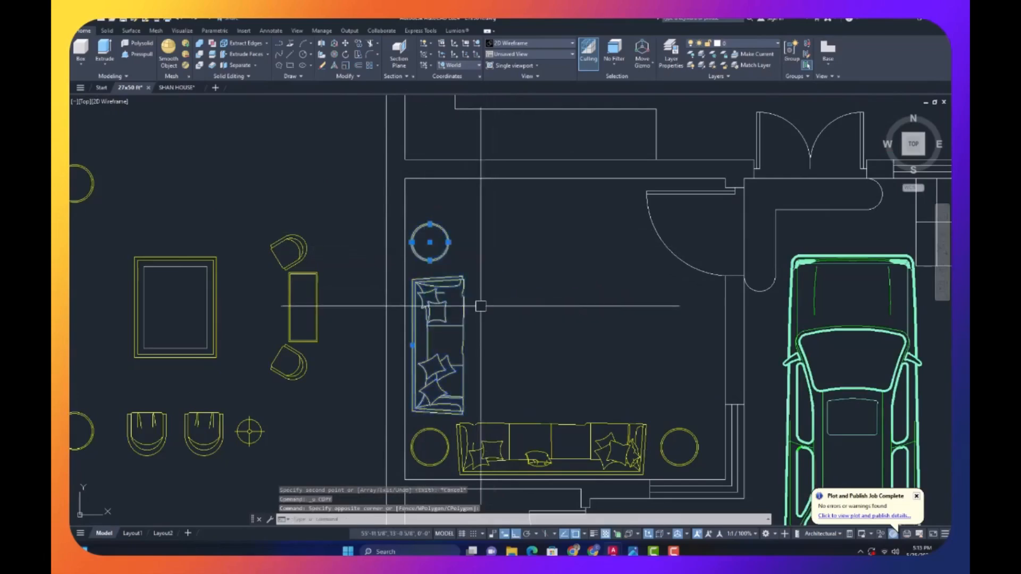
text(m)
key(Return)
click(520, 307)
click(519, 292)
key(Escape)
- Rotate the rectangular center table outside the house by 90 degrees so its longer side runs horizontally
scroll(468, 323, down, 3)
click(358, 309)
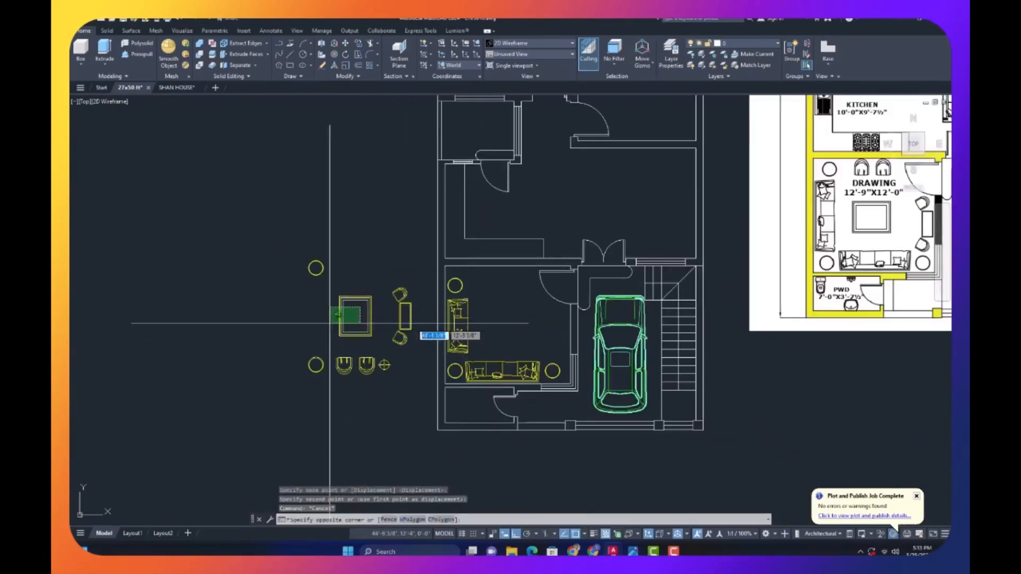
click(330, 322)
scroll(355, 318, up, 6)
text(ro)
scroll(355, 322, down, 2)
key(Return)
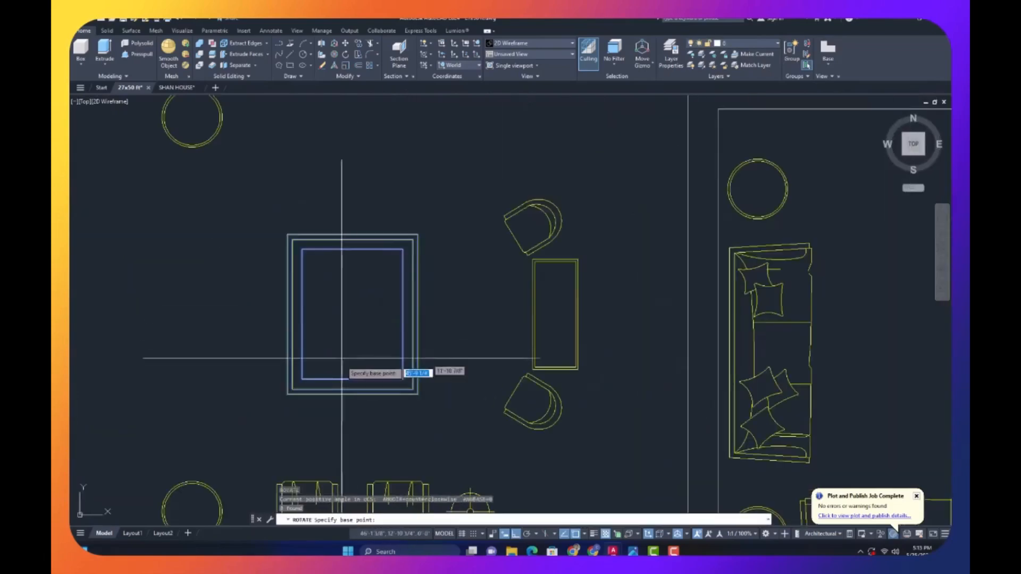
click(354, 314)
click(366, 210)
- Move the rotated center table into the middle of the drawing room, in front of the two sofas
click(367, 201)
click(337, 277)
scroll(337, 278, down, 2)
text(m)
key(Return)
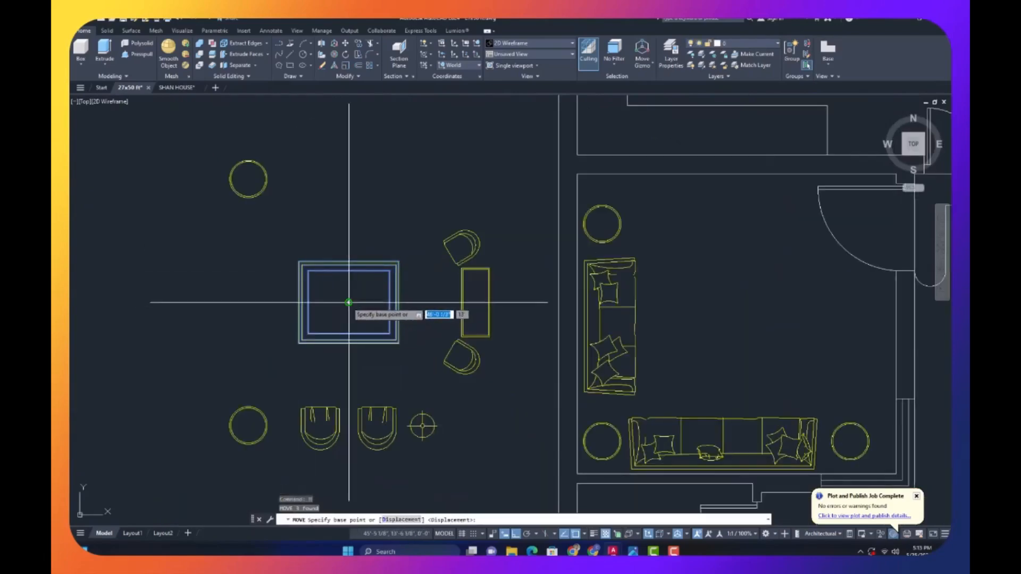
scroll(349, 304, down, 4)
scroll(250, 323, up, 3)
click(132, 325)
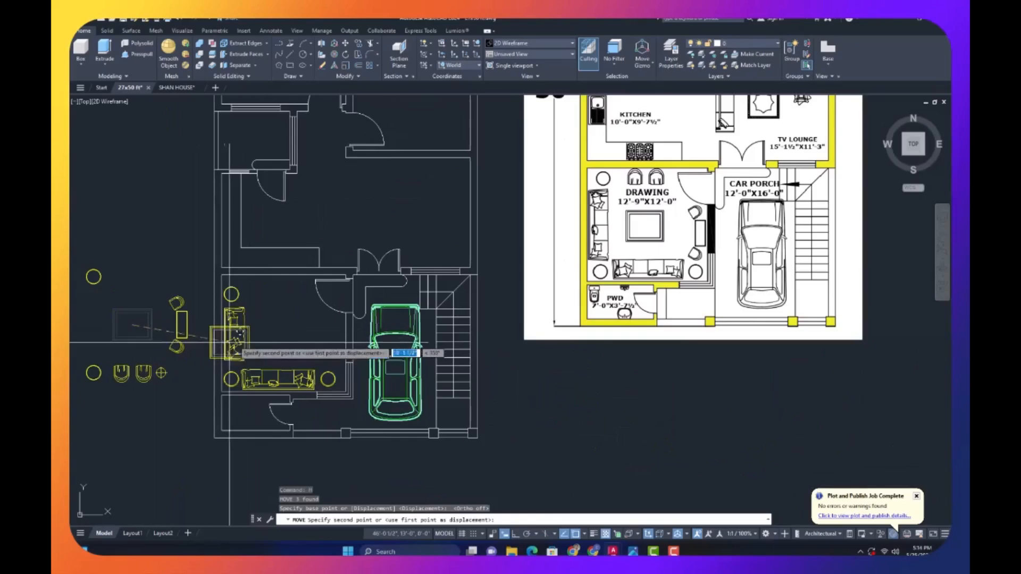
click(282, 341)
- Move the narrow table with its two angled chairs against the drawing room's right wall, above the right side table
scroll(309, 336, down, 4)
scroll(250, 333, up, 5)
click(326, 281)
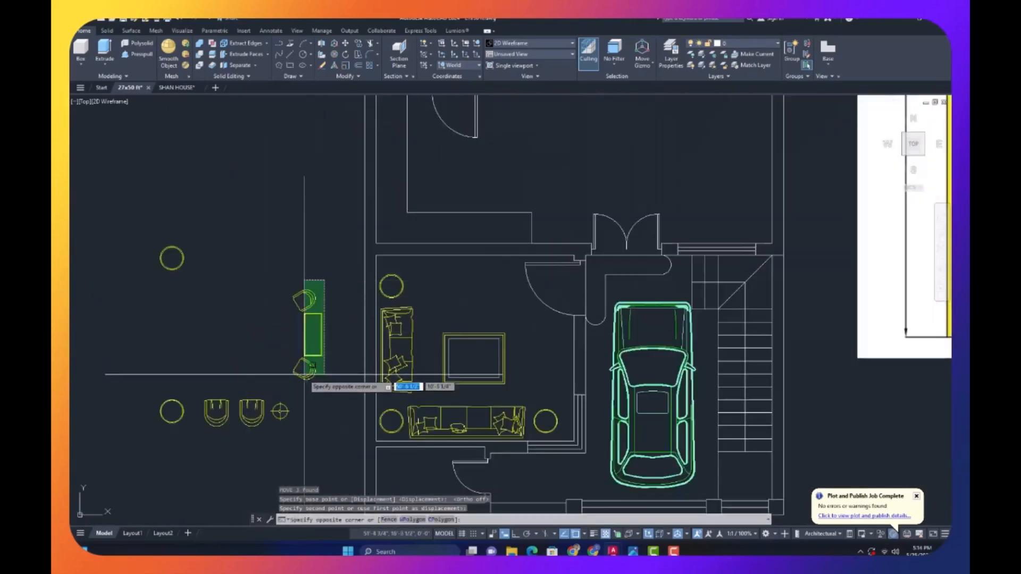
click(303, 375)
text(m)
key(Return)
click(313, 335)
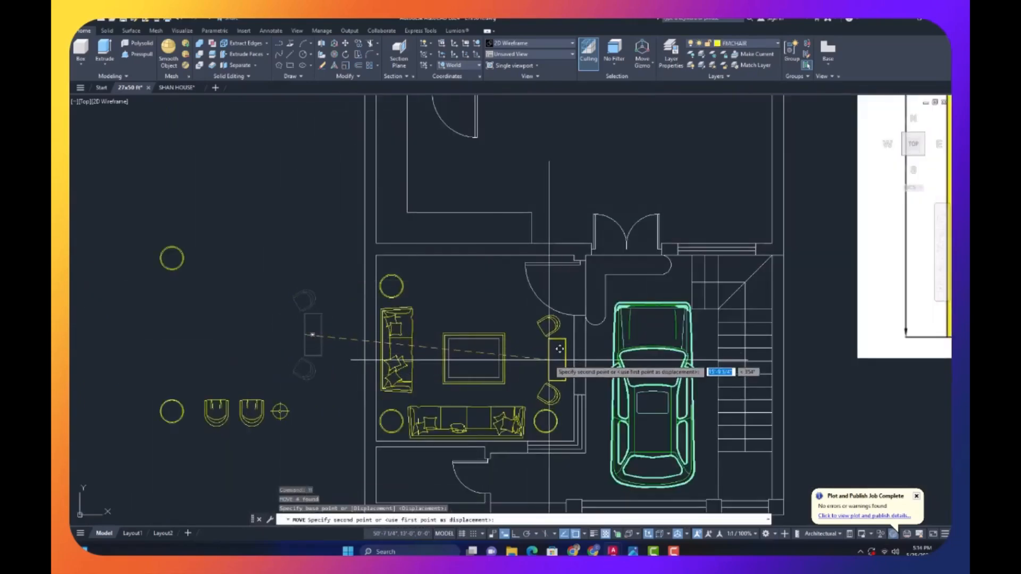
click(556, 360)
key(Escape)
- Move the two matching armchairs outside the house up, clear of the small crossed circle beside them
middle_drag(253, 410, 304, 393)
click(327, 359)
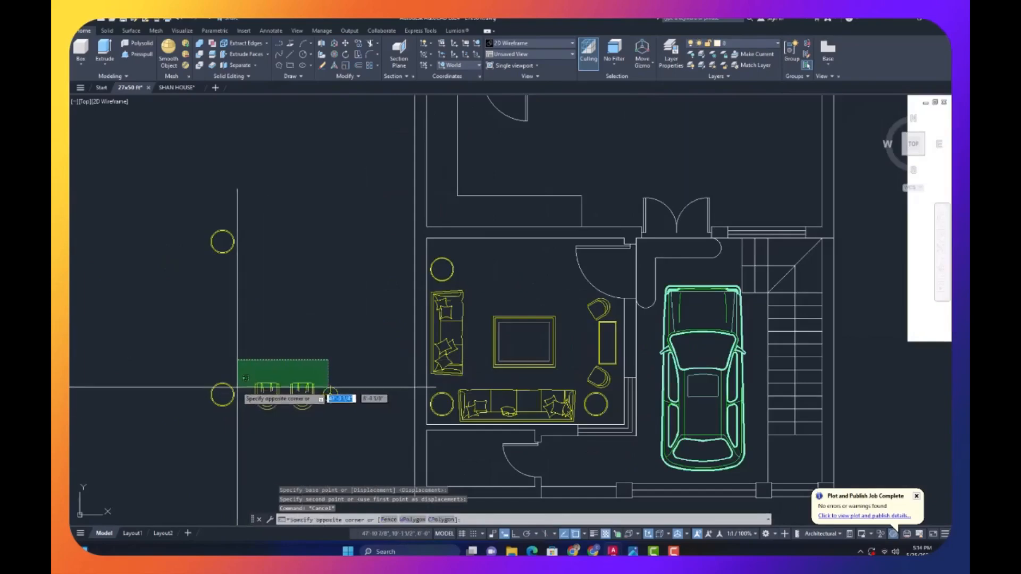
click(237, 386)
text(m)
click(285, 398)
click(309, 334)
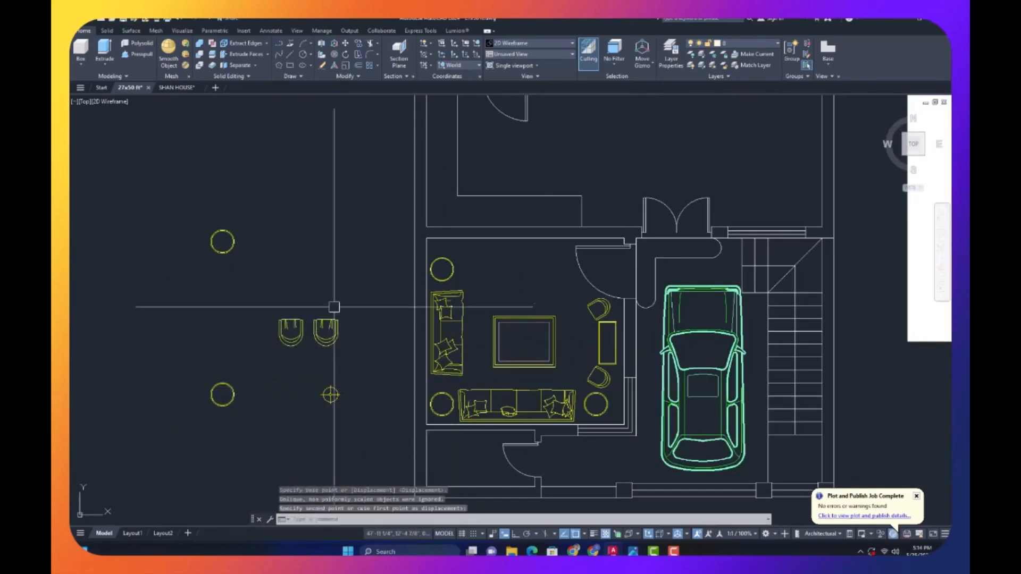
- Rotate the pair of armchairs by 180 degrees so their rounded backs face up
click(337, 305)
click(273, 351)
text(ro)
click(315, 313)
key(F8)
click(230, 325)
- Move the pair of armchairs into the drawing room along its upper wall, between the side table and the door
click(361, 265)
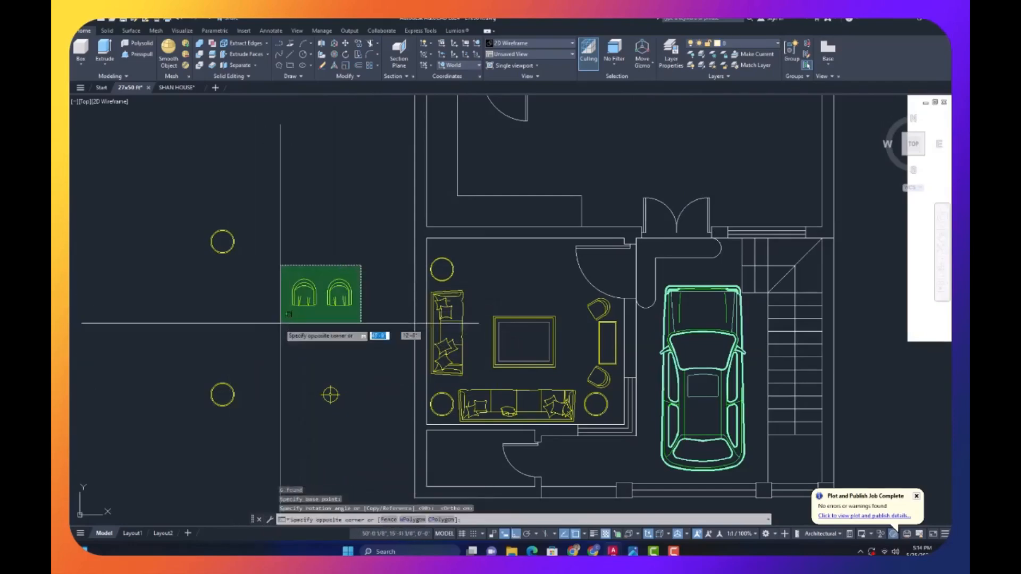
click(281, 323)
text(m)
click(312, 304)
key(F8)
scroll(491, 271, up, 1)
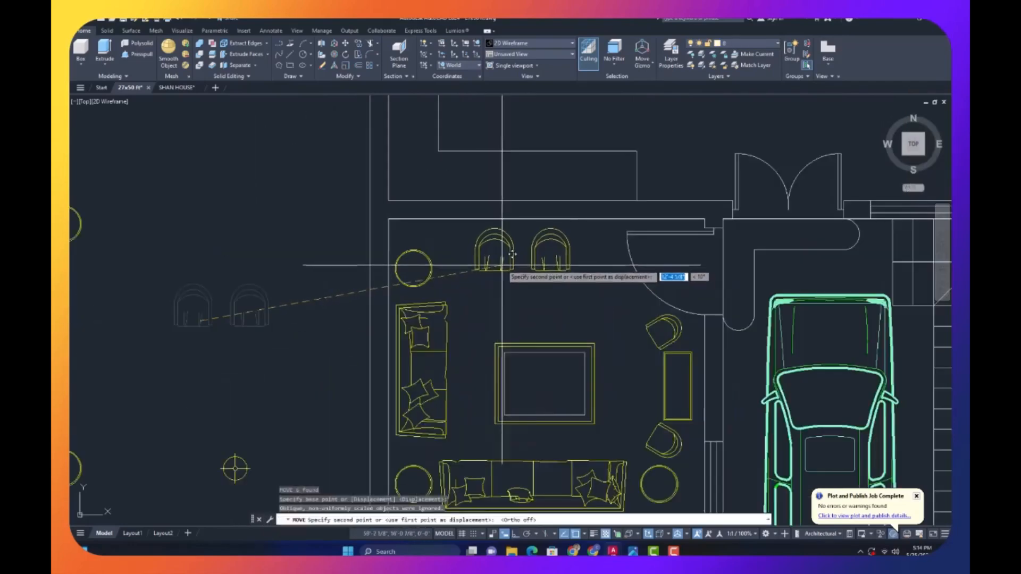
click(502, 267)
- Nudge the round side table above the shorter sofa slightly to the right
scroll(447, 305, down, 1)
scroll(431, 290, up, 1)
click(458, 272)
click(433, 292)
text(m)
click(503, 310)
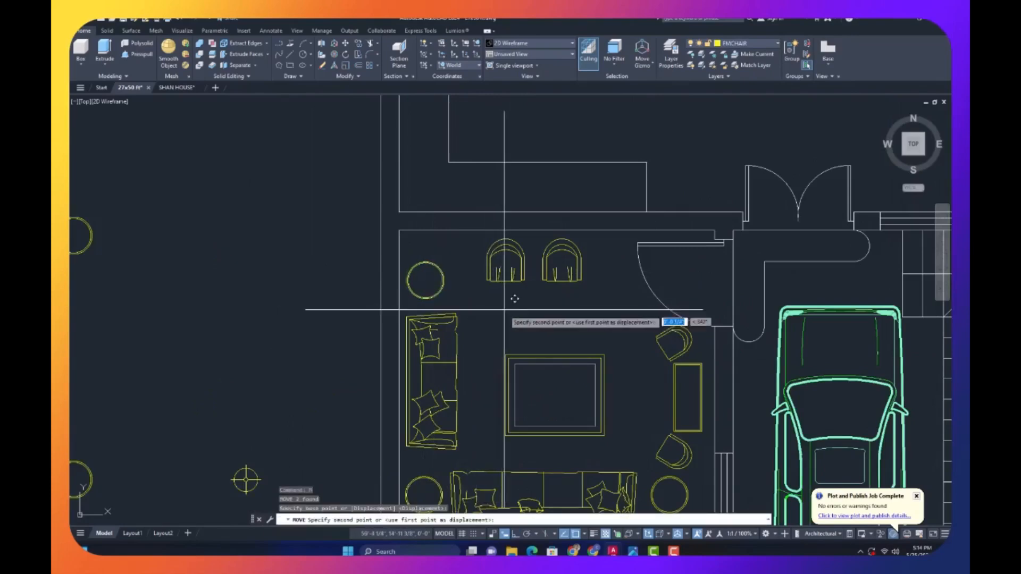
click(513, 309)
scroll(429, 291, down, 5)
scroll(391, 314, up, 5)
click(393, 307)
click(389, 301)
key(Escape)
- Erase the leftover round side tables and small crossed circle outside the house, to the left of the drawing room
scroll(388, 318, down, 5)
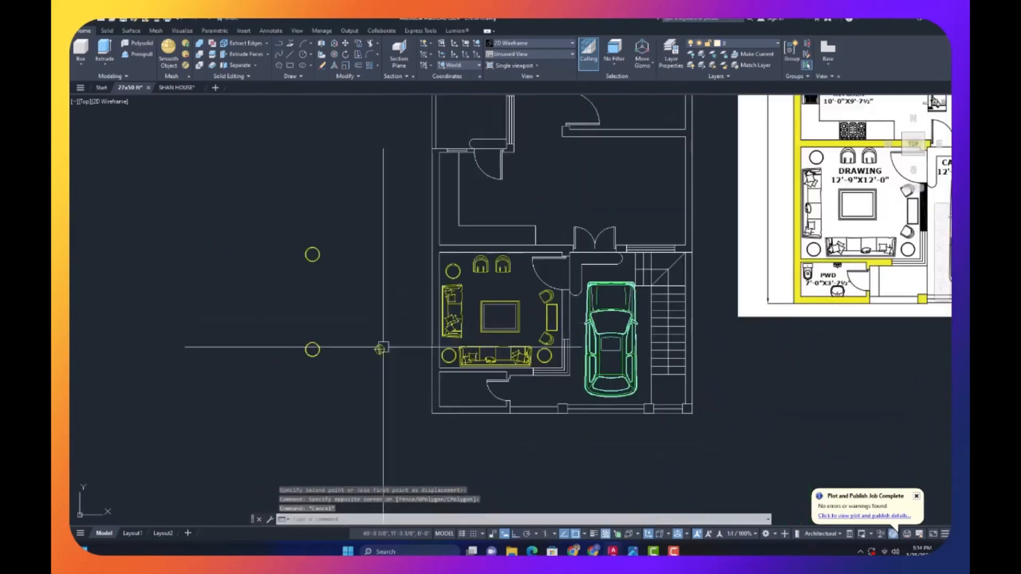
click(450, 359)
click(383, 412)
key(Escape)
scroll(383, 413, down, 4)
scroll(476, 311, up, 4)
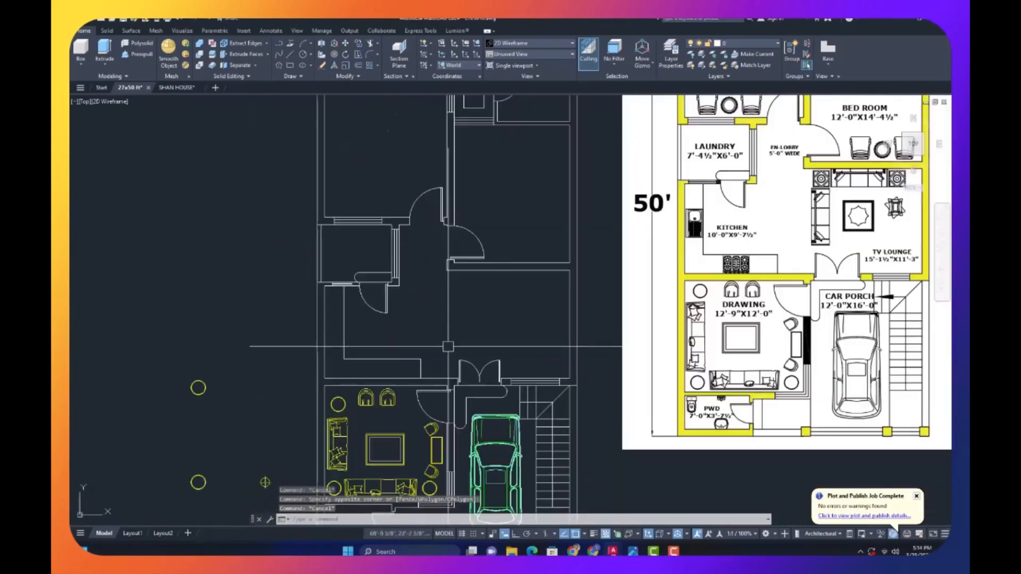
scroll(258, 385, down, 3)
click(275, 347)
click(212, 452)
text(e)
key(Escape)
- Find the L-shaped lounge sofa set among the loose furniture blocks and scale it by a factor of 10
scroll(362, 353, down, 3)
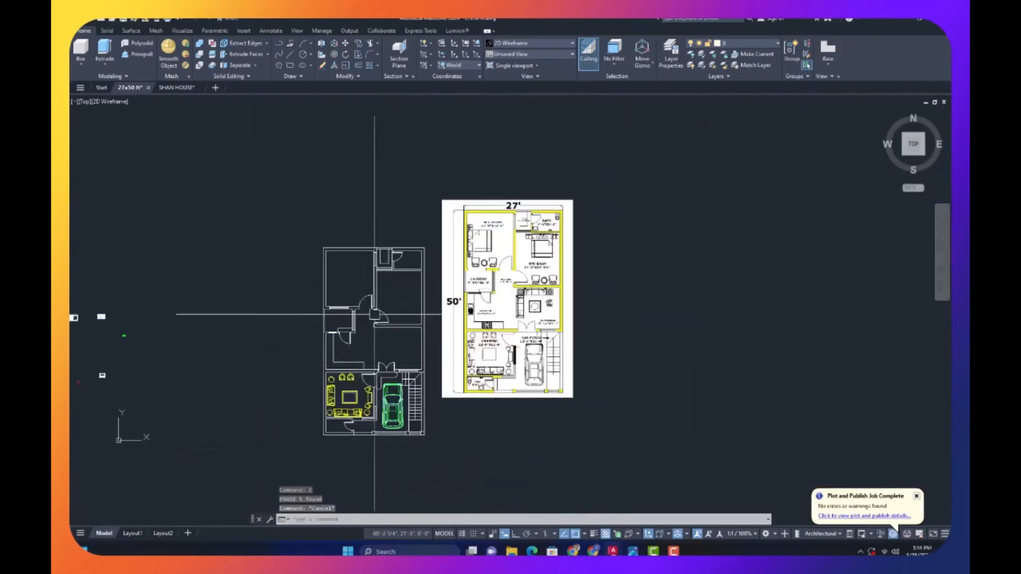
scroll(372, 314, up, 4)
scroll(310, 344, down, 4)
scroll(90, 389, up, 8)
scroll(285, 365, down, 5)
scroll(408, 315, up, 5)
click(415, 292)
key(Escape)
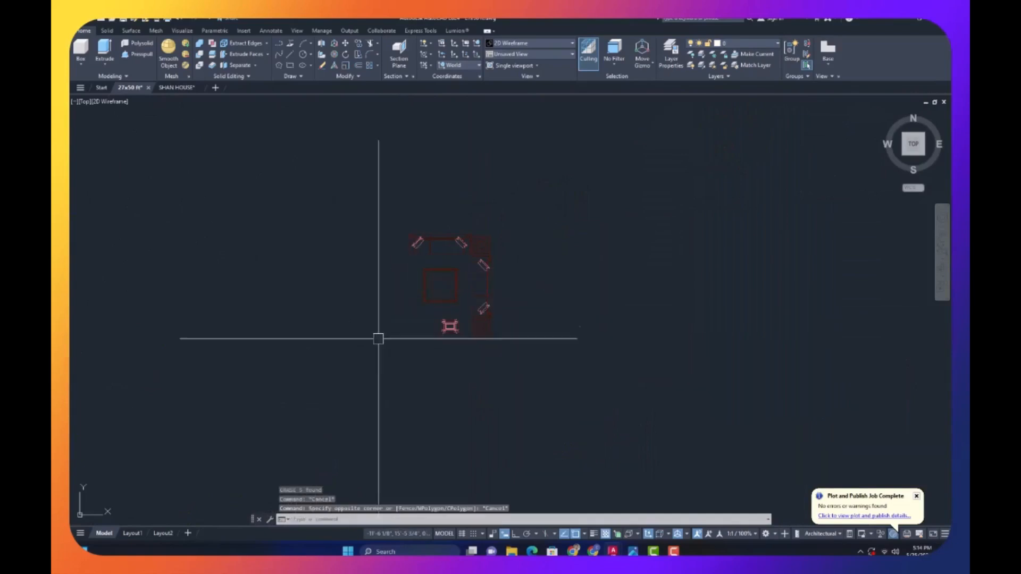
scroll(380, 340, down, 5)
scroll(390, 353, up, 5)
click(353, 368)
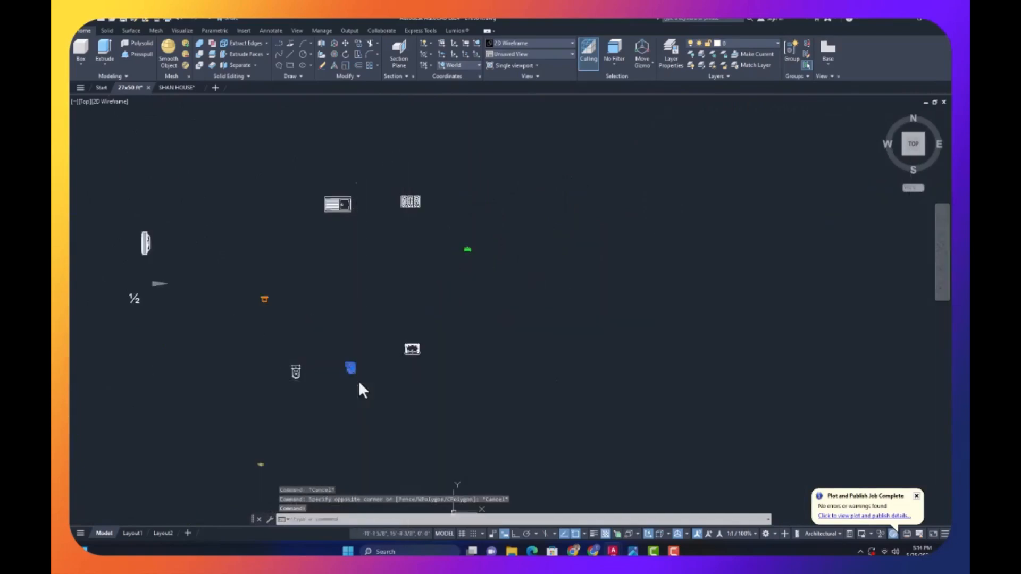
text(sc)
click(361, 384)
text(10)
- Move the enlarged L-shaped sofa set from the loose furniture blocks to the TV lounge area of the plan
click(295, 282)
text(m)
click(291, 267)
scroll(215, 370, down, 5)
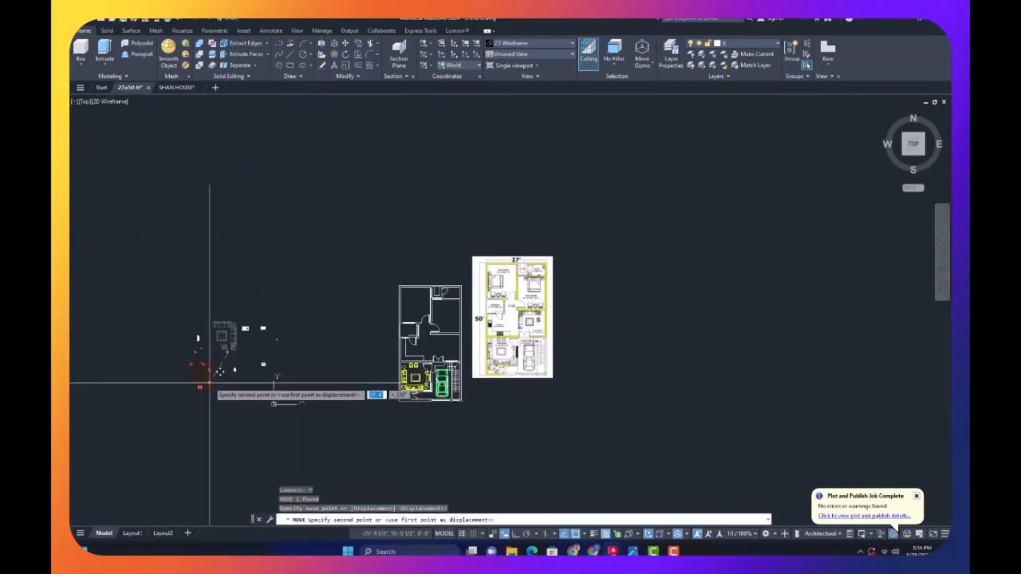
scroll(436, 344, up, 6)
click(528, 362)
- Scale the L-shaped sofa set down by a factor of 0.7
click(511, 341)
text(sc)
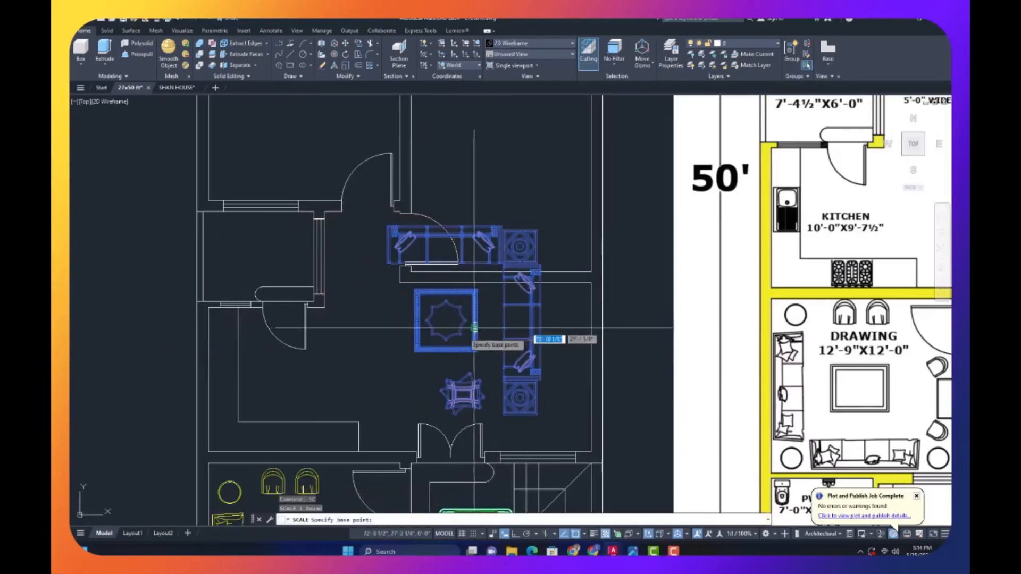
click(474, 329)
text(.7)
- Rotate the L-shaped sofa set 90 degrees counterclockwise so its sofas run along the upper and left sides
click(457, 325)
text(ro)
click(456, 328)
key(F8)
click(462, 229)
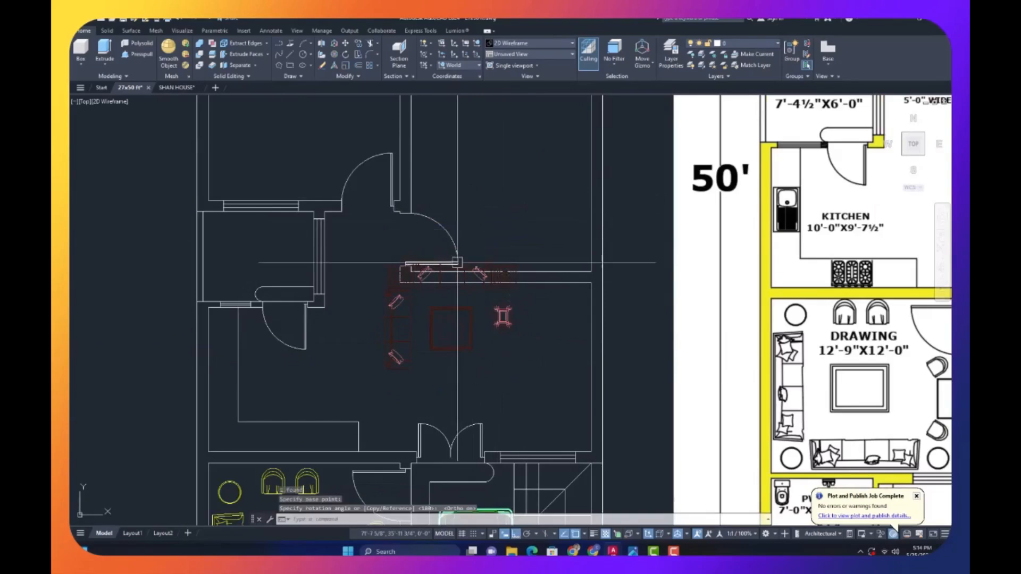
- Move the rotated sofa set inside the TV lounge, with its upper sofa against the upper wall
click(438, 313)
text(m)
click(505, 363)
key(F8)
click(551, 385)
- Scale the TV lounge sofa set up by a factor of 1.1
click(457, 302)
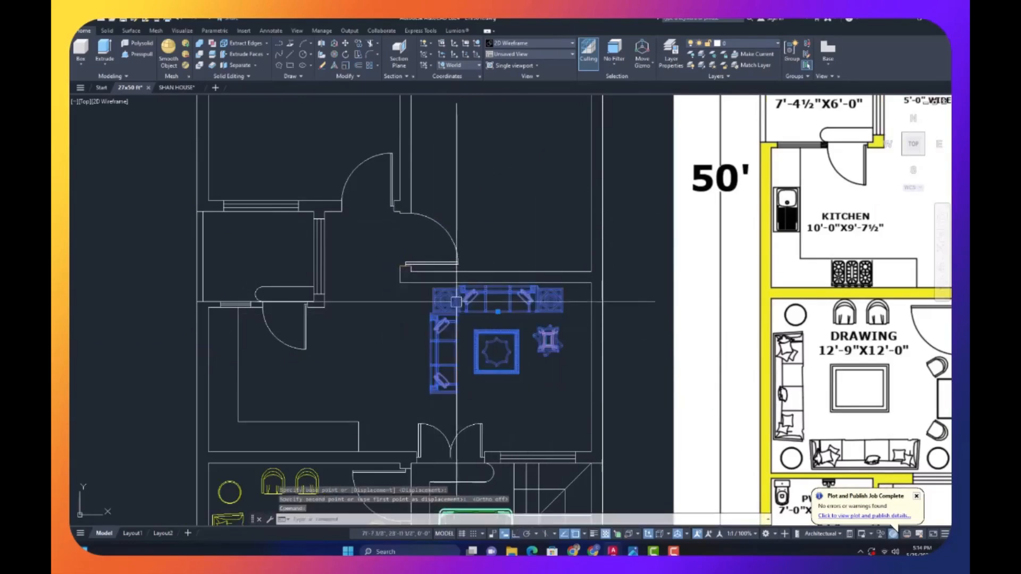
text(sc)
click(475, 310)
text(1)
key(Escape)
key(Escape)
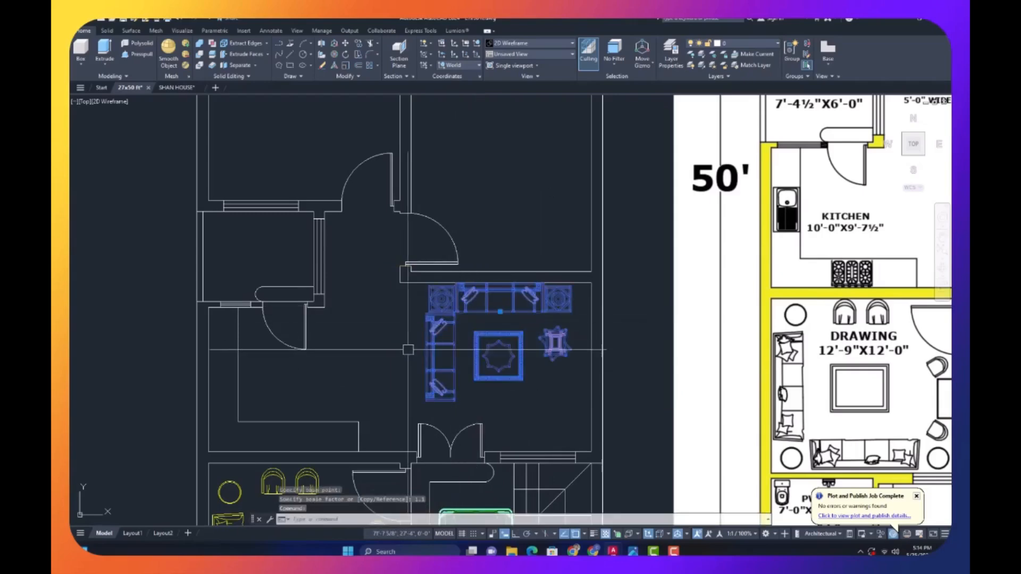
- Move the kitchen sink and stove blocks together to just outside the house's left wall, beside the kitchen
scroll(477, 298, down, 6)
scroll(184, 350, down, 2)
middle_drag(205, 358, 263, 349)
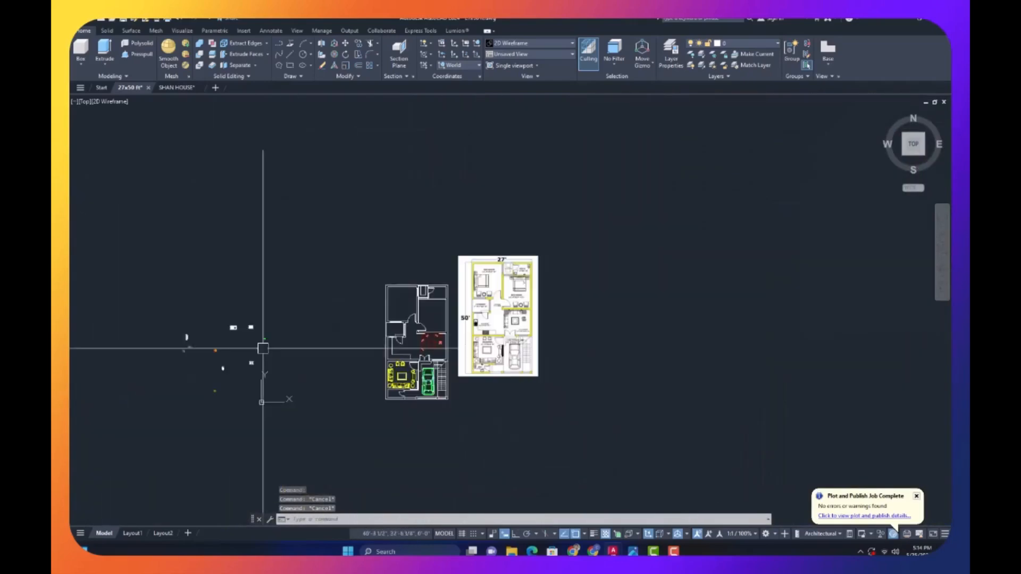
scroll(247, 349, up, 8)
click(315, 187)
click(182, 280)
text(m)
click(250, 235)
scroll(246, 250, down, 5)
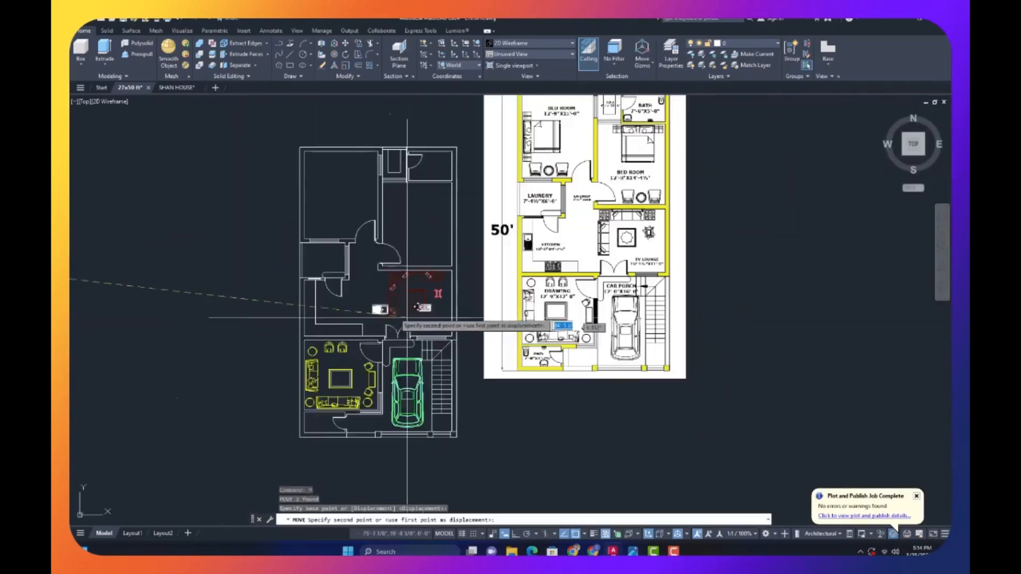
scroll(282, 323, up, 5)
click(286, 343)
key(Escape)
- Move the stove from outside the left wall onto the kitchen's lower counter
scroll(321, 323, up, 9)
scroll(274, 286, down, 5)
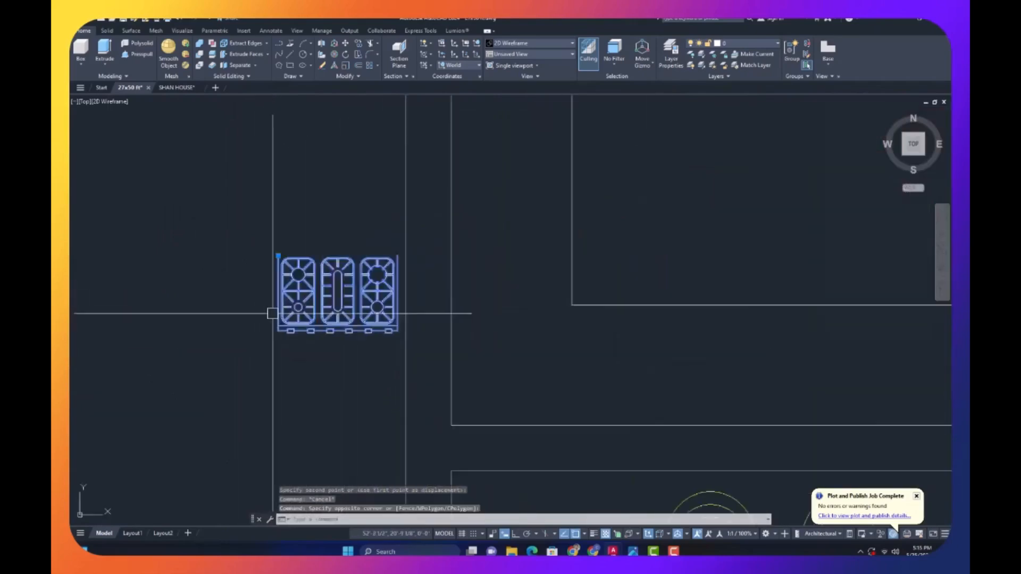
key(Escape)
scroll(459, 319, up, 5)
- Scale the stove by a factor of 1.4, and again by 1.05, to fill the kitchen counter's depth
click(471, 317)
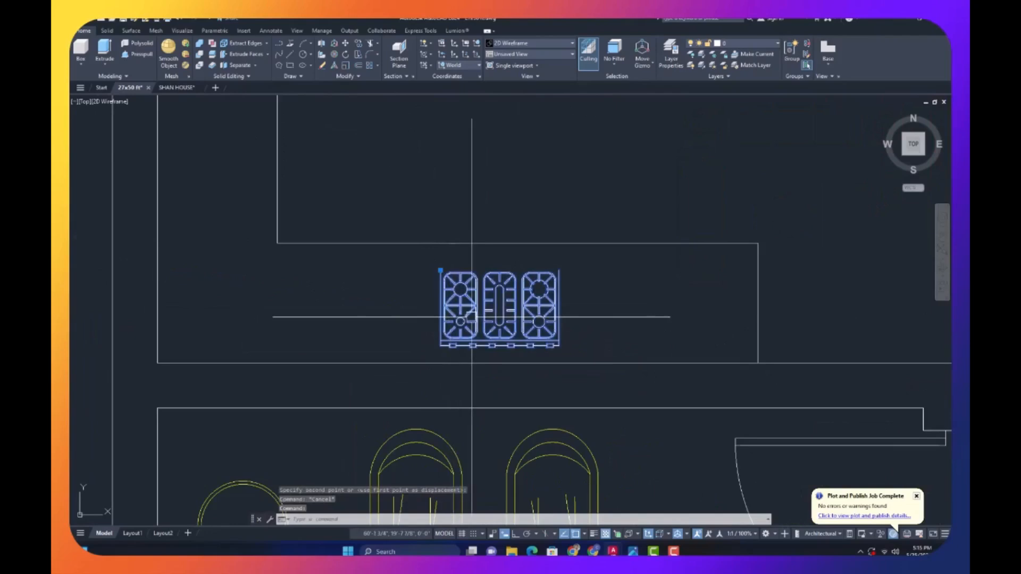
text(SC)
key(Return)
click(460, 320)
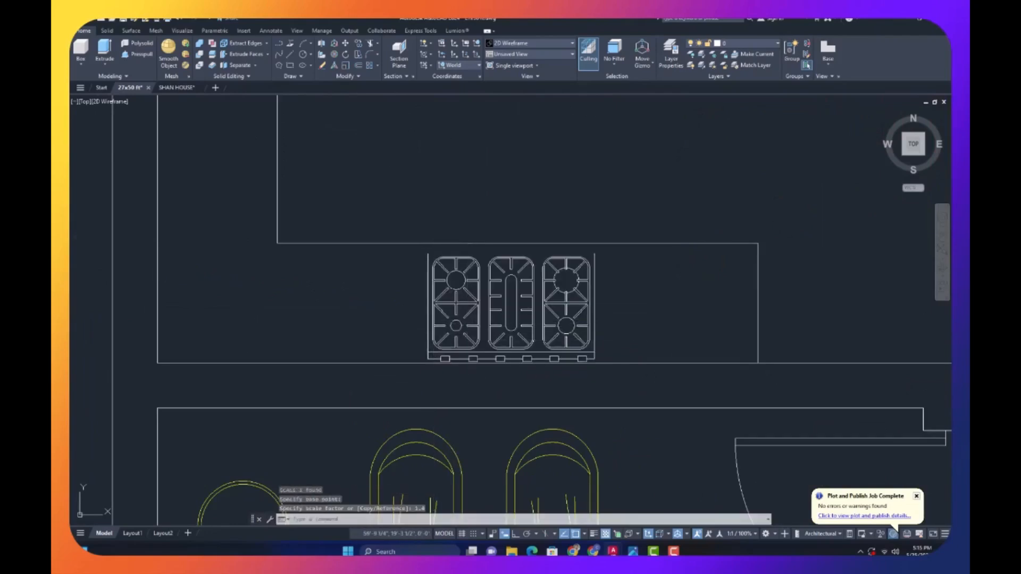
key(Return)
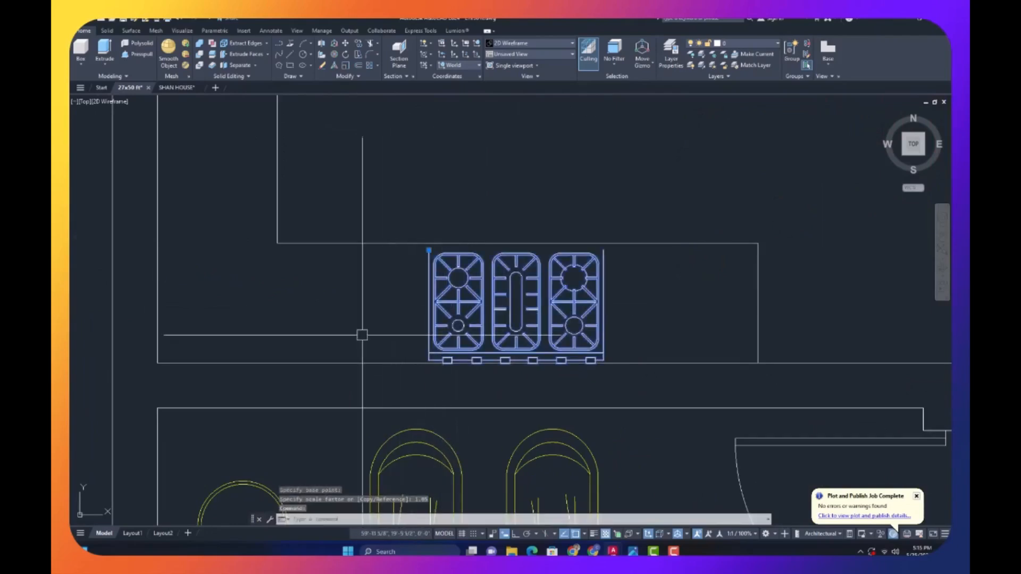
- Move the stove slightly left and up so it sits within the kitchen's lower counter
text(M)
key(Return)
click(360, 335)
click(345, 330)
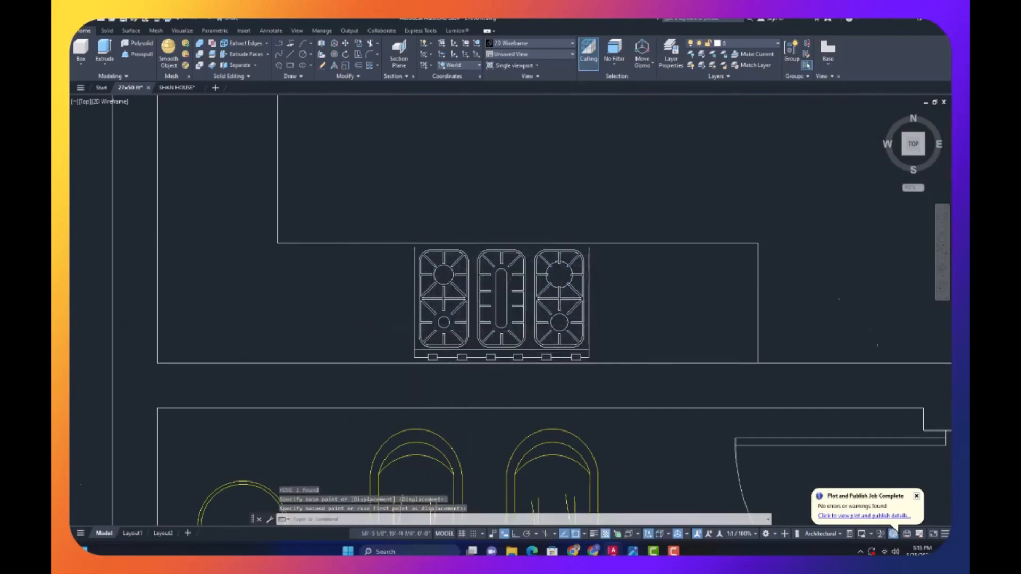
- Rotate the kitchen sink outside the left wall 90 degrees counterclockwise so its bowl faces up the plan
scroll(345, 330, down, 5)
scroll(430, 357, up, 3)
scroll(371, 328, down, 4)
scroll(478, 369, up, 6)
click(451, 351)
click(412, 366)
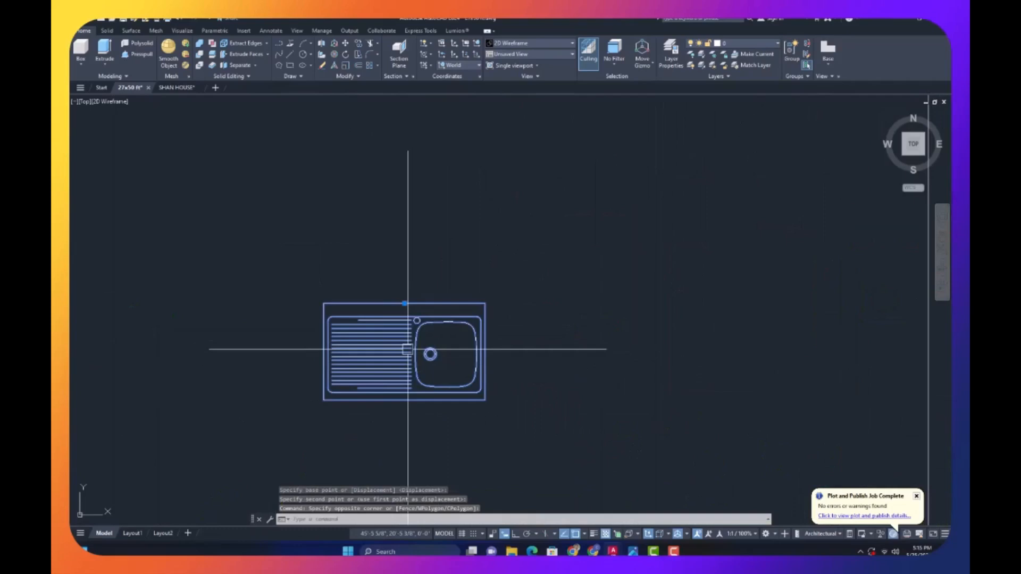
text(RO)
key(Return)
click(410, 348)
key(F8)
click(403, 318)
- Move the rotated sink onto the kitchen's left counter
text(M)
key(Return)
click(410, 355)
key(F8)
scroll(410, 355, down, 6)
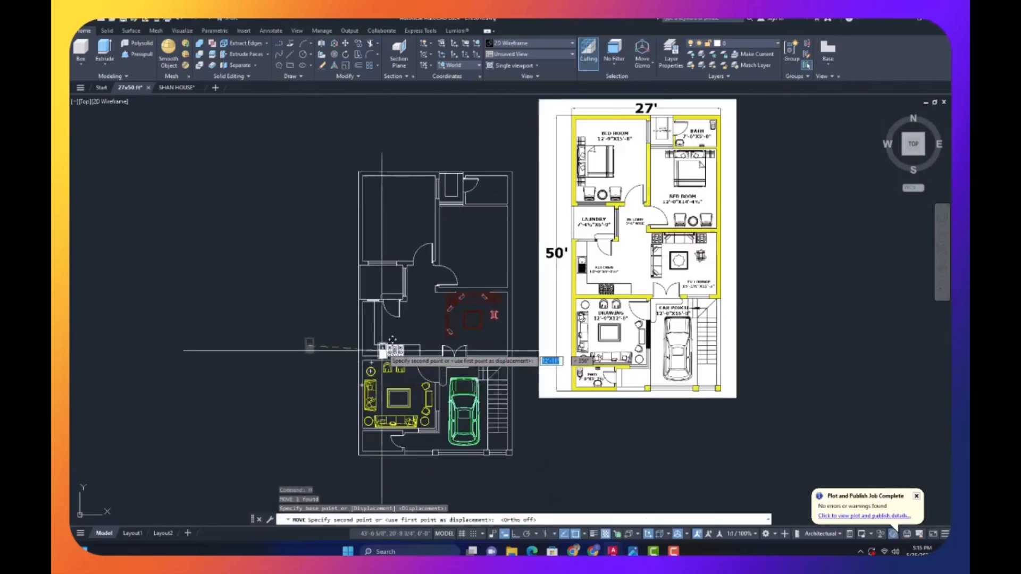
scroll(374, 341, up, 6)
click(324, 286)
- Scale the sink on the left counter by a factor of 1.18
click(316, 320)
text(S)
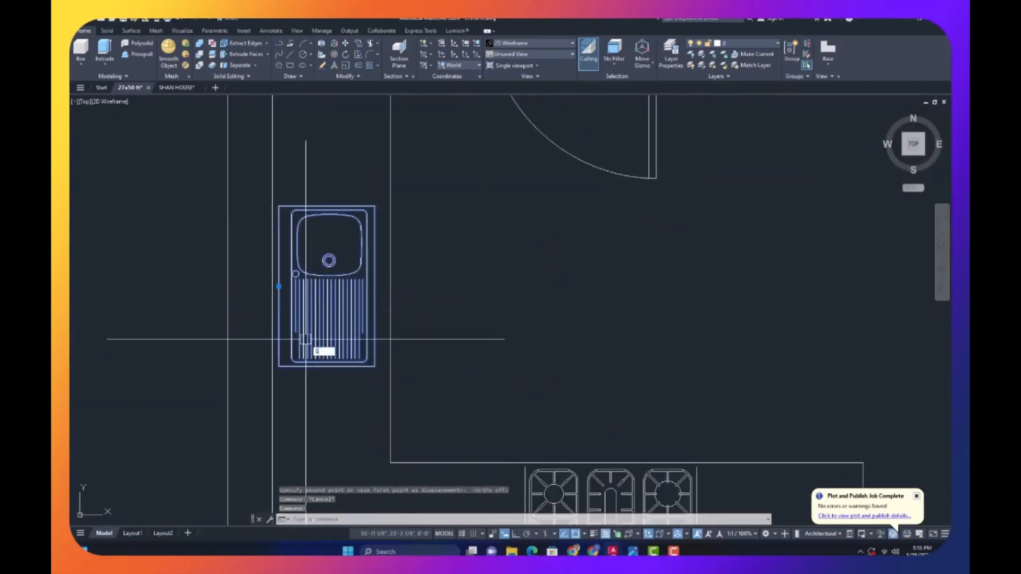
text(C)
key(Return)
click(306, 339)
text(1.1)
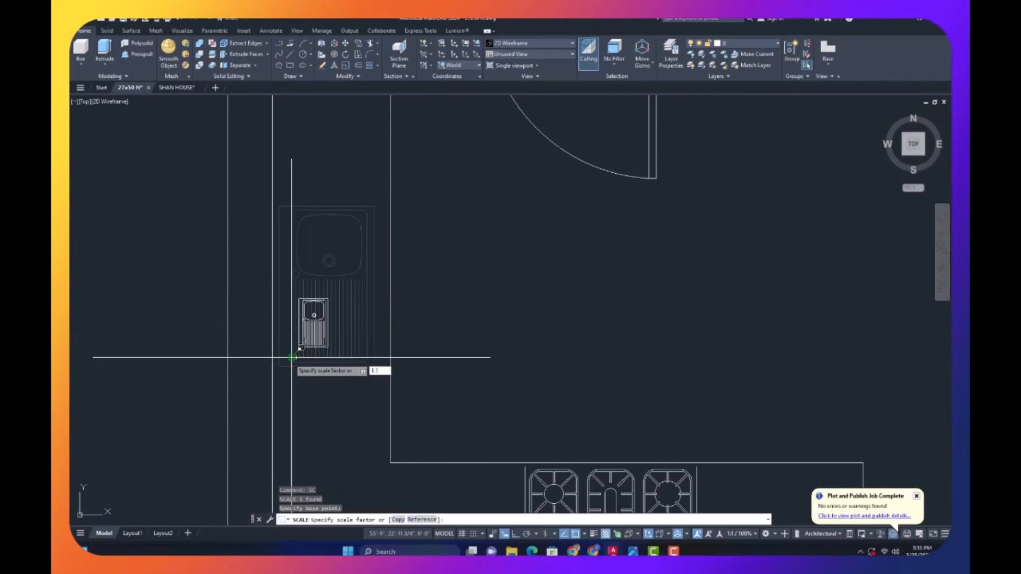
text(8)
key(Return)
click(311, 339)
key(Escape)
- Rotate the orange double-bed block outside the house 90 degrees counterclockwise so its headboard faces left
scroll(298, 383, down, 12)
scroll(154, 367, up, 8)
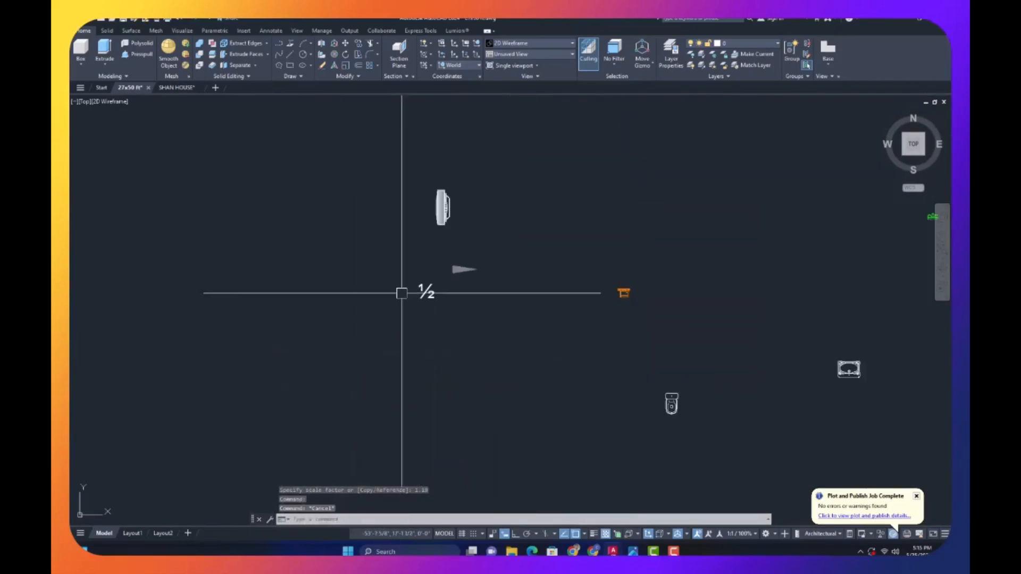
scroll(620, 287, up, 6)
click(641, 313)
text(RO)
key(Return)
click(593, 324)
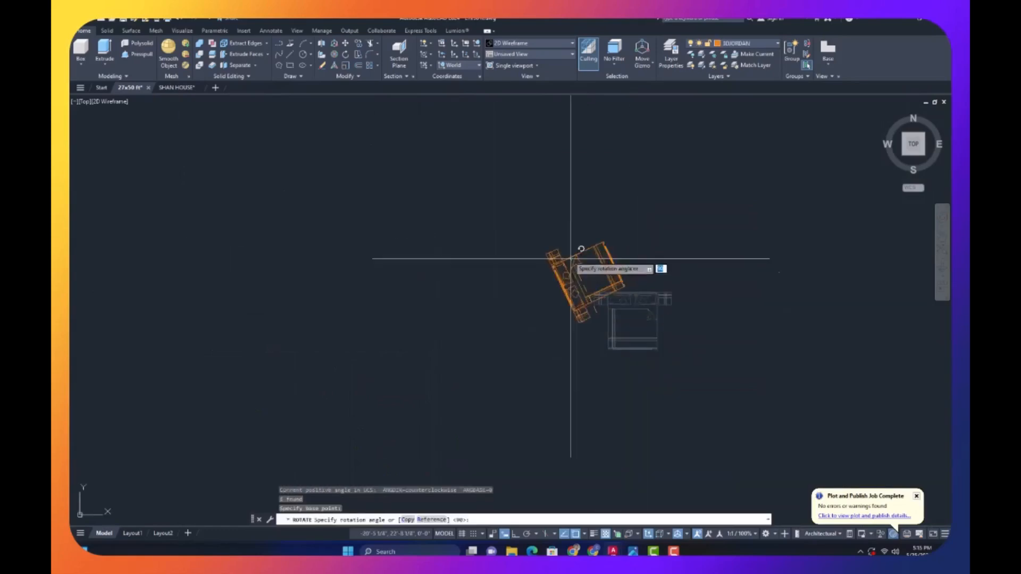
key(F8)
click(560, 222)
- Scale the rotated bed block by a factor of 10
click(590, 295)
text(SC)
key(Return)
click(589, 294)
text(10)
key(Return)
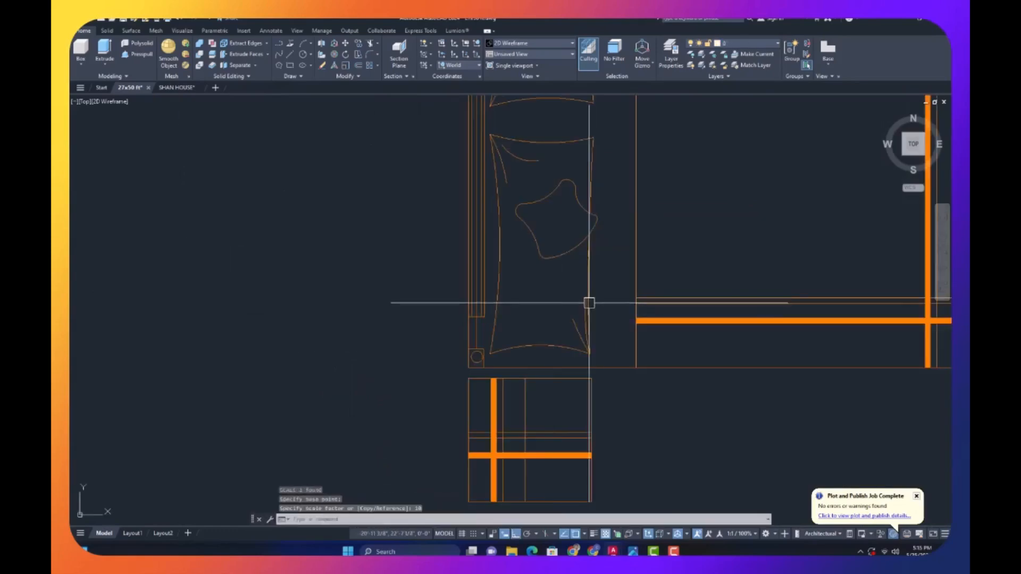
- Move the enlarged bed into the upper-left bedroom with its headboard against the left wall
click(590, 303)
text(M)
key(Return)
click(553, 310)
scroll(387, 304, down, 15)
key(F8)
scroll(516, 298, up, 10)
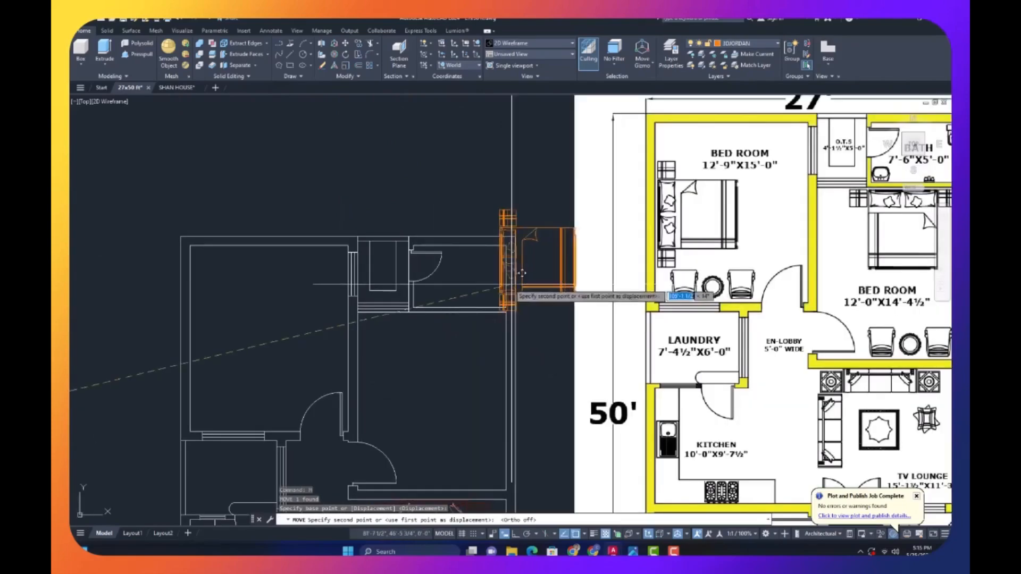
scroll(200, 367, up, 5)
click(216, 345)
key(Escape)
scroll(291, 349, down, 5)
middle_drag(291, 345, 458, 359)
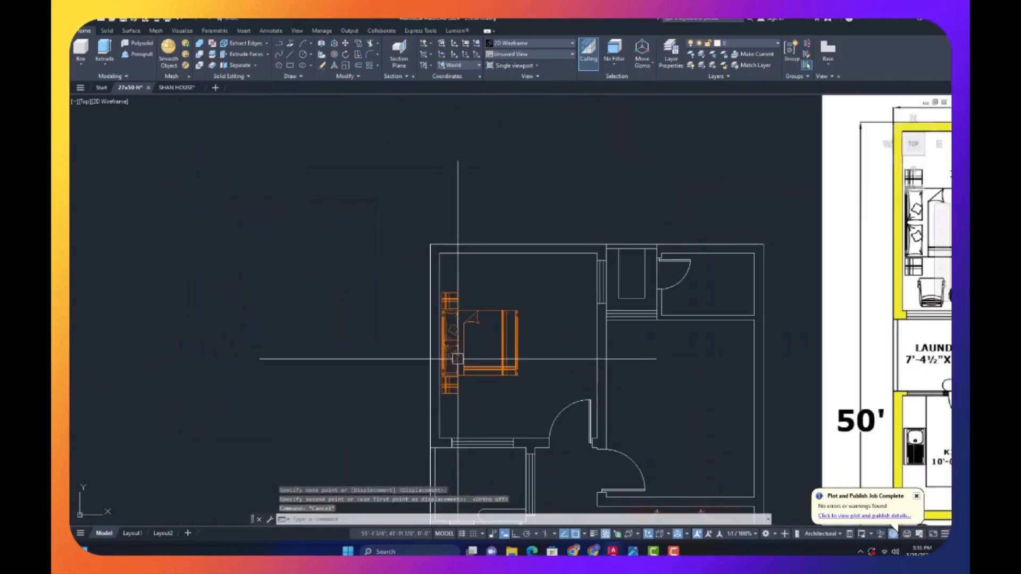
- Scale the bed in the upper-left bedroom by a factor of 1.1
click(458, 359)
text(SC)
key(Return)
click(469, 372)
text(1.1)
key(Return)
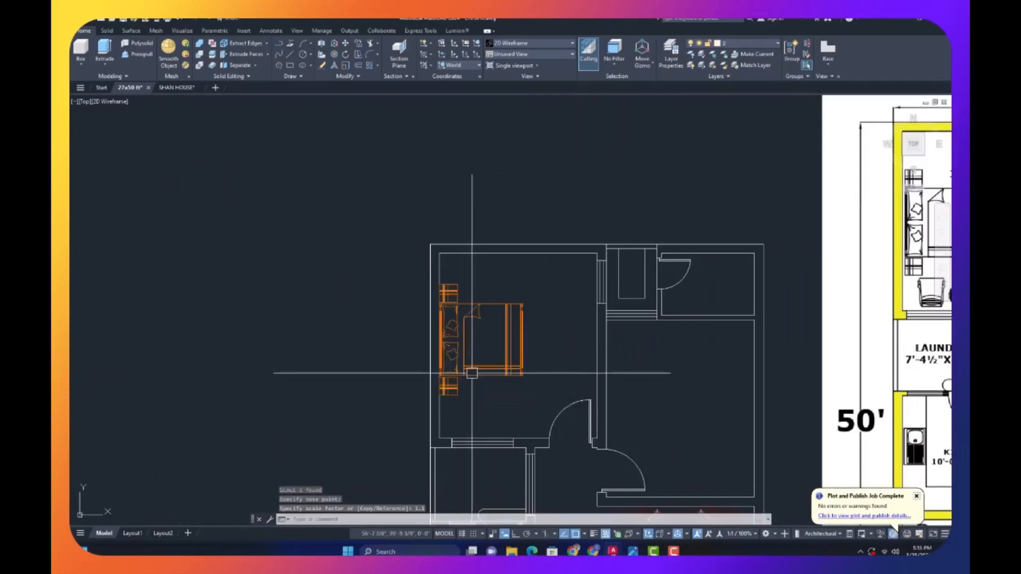
- Move the bed slightly away from the left wall of the upper-left bedroom
click(471, 373)
scroll(472, 395, up, 8)
scroll(476, 406, down, 8)
scroll(483, 406, up, 2)
text(M)
key(Return)
click(488, 405)
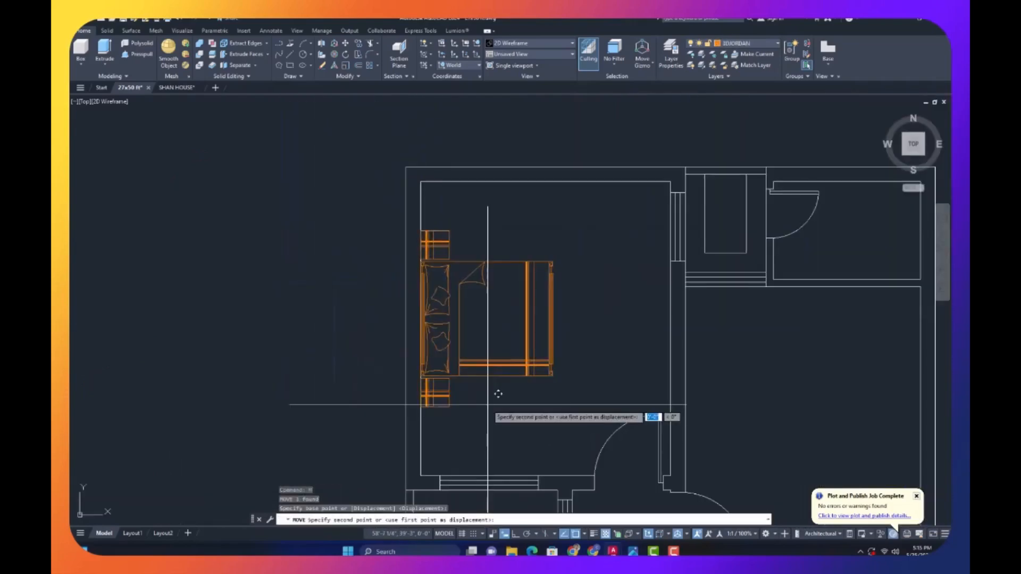
click(492, 404)
key(Escape)
- Scale the block of two chairs and a round table outside the house by a factor of 10
scroll(487, 372, down, 10)
scroll(344, 408, up, 4)
scroll(310, 449, up, 8)
click(289, 448)
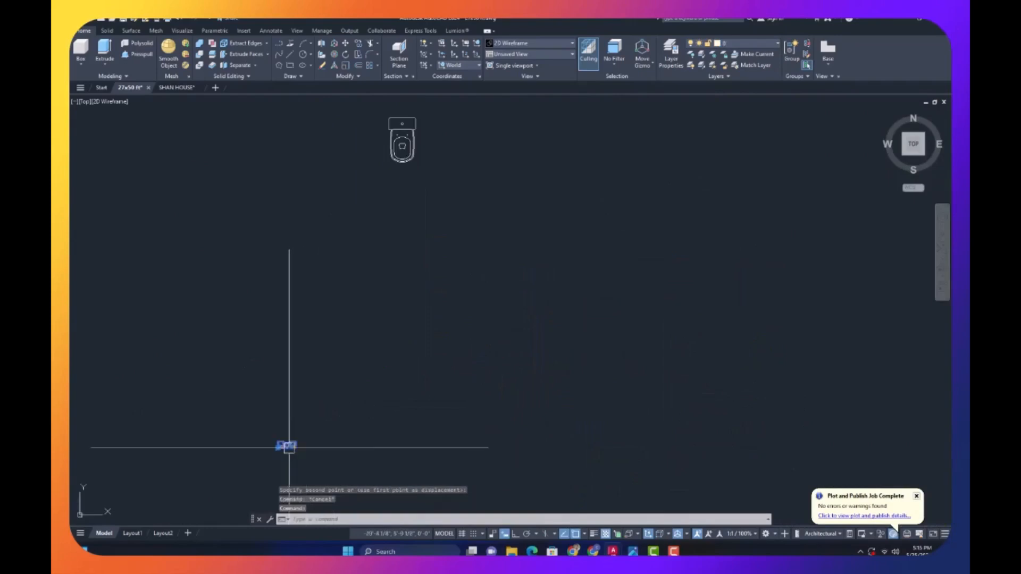
key(Return)
click(289, 449)
text(10)
key(Return)
- Move the chairs and round table below the bed, beside the upper-left bedroom's lower window
click(288, 436)
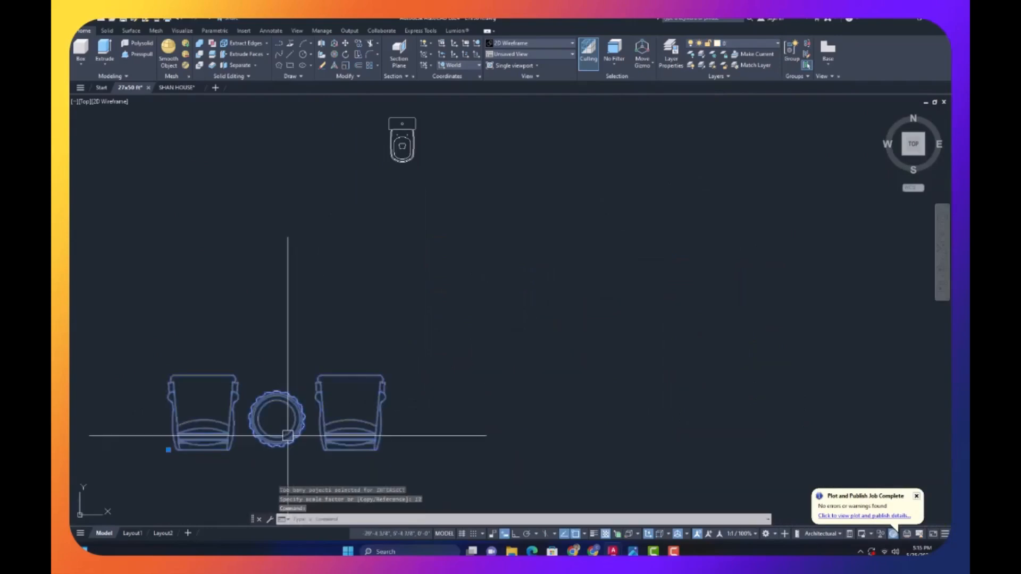
text(M)
key(Return)
click(289, 438)
scroll(534, 289, down, 6)
scroll(588, 289, up, 10)
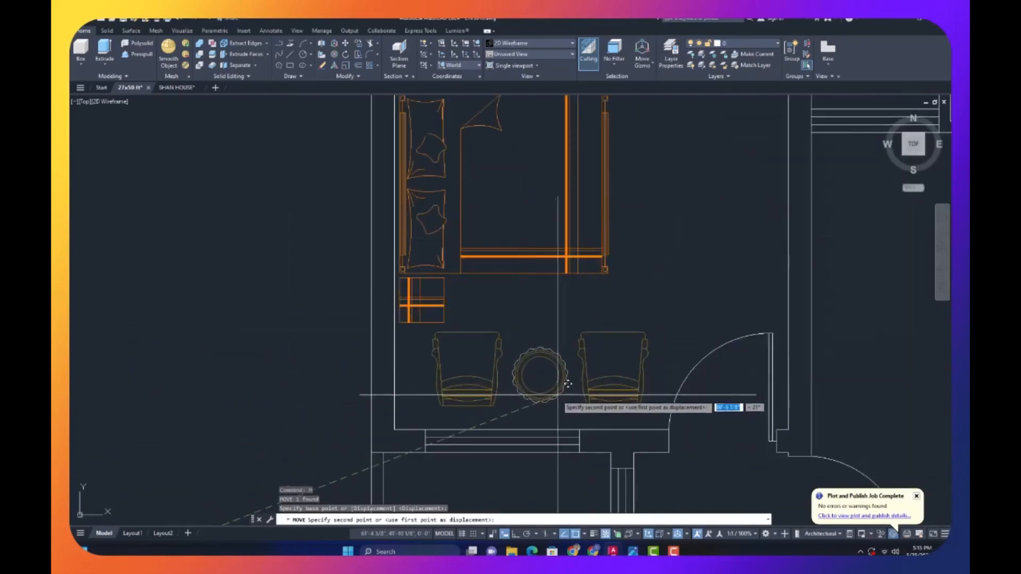
click(545, 411)
- Copy the bed from the left bedroom into the right bedroom
scroll(546, 411, down, 7)
click(450, 372)
text(CO)
key(Return)
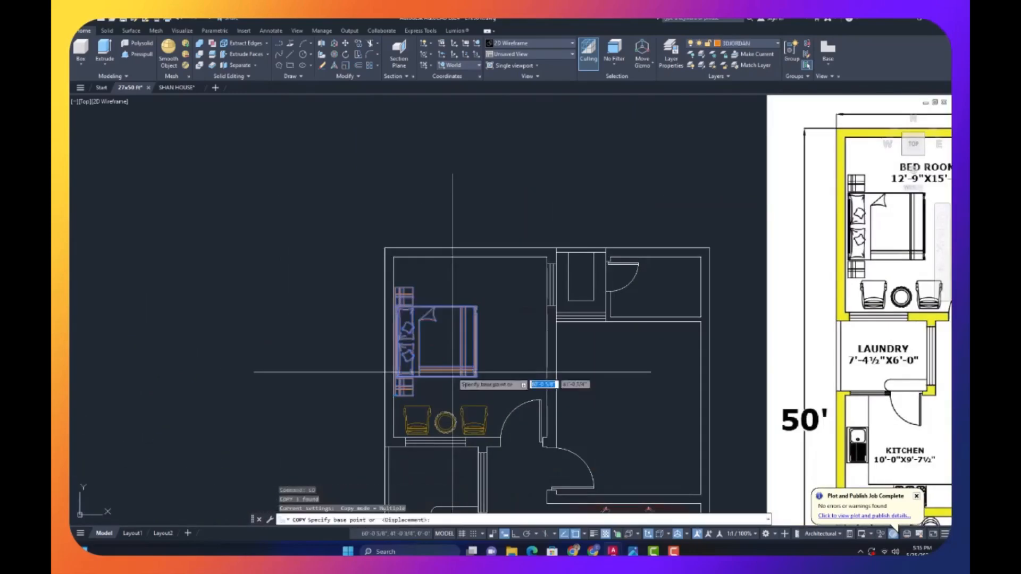
click(452, 372)
scroll(451, 371, down, 6)
scroll(537, 390, up, 6)
click(392, 354)
key(Escape)
- Rotate the copied bed 90 degrees clockwise so its headboard faces the right bedroom's upper wall
click(414, 339)
text(RO)
key(Return)
click(413, 338)
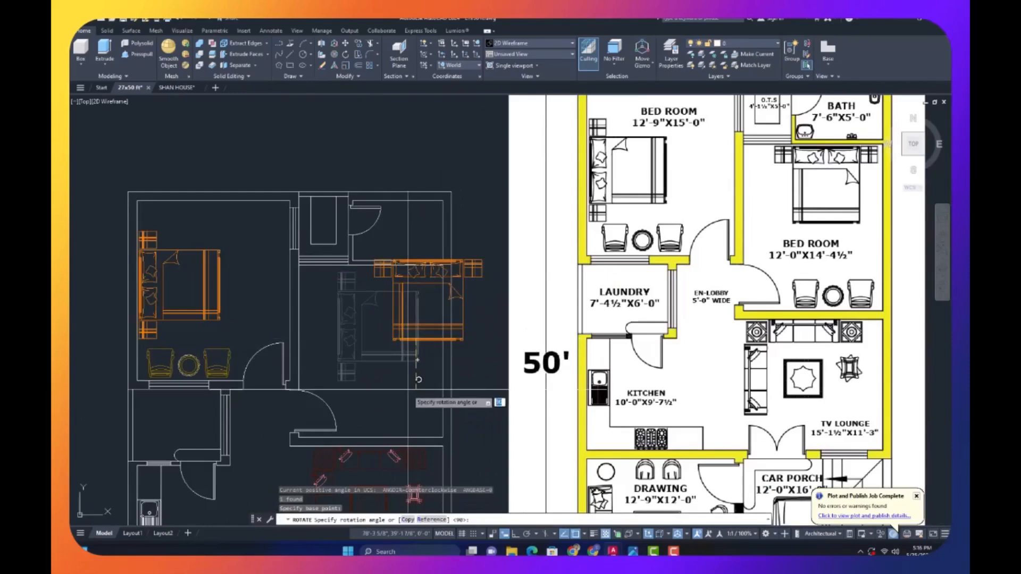
key(F8)
click(400, 407)
- Move the rotated bed between the right bedroom's side walls, with its headboard against the upper wall
scroll(413, 312, up, 2)
click(394, 346)
text(M)
key(Return)
click(383, 376)
key(F8)
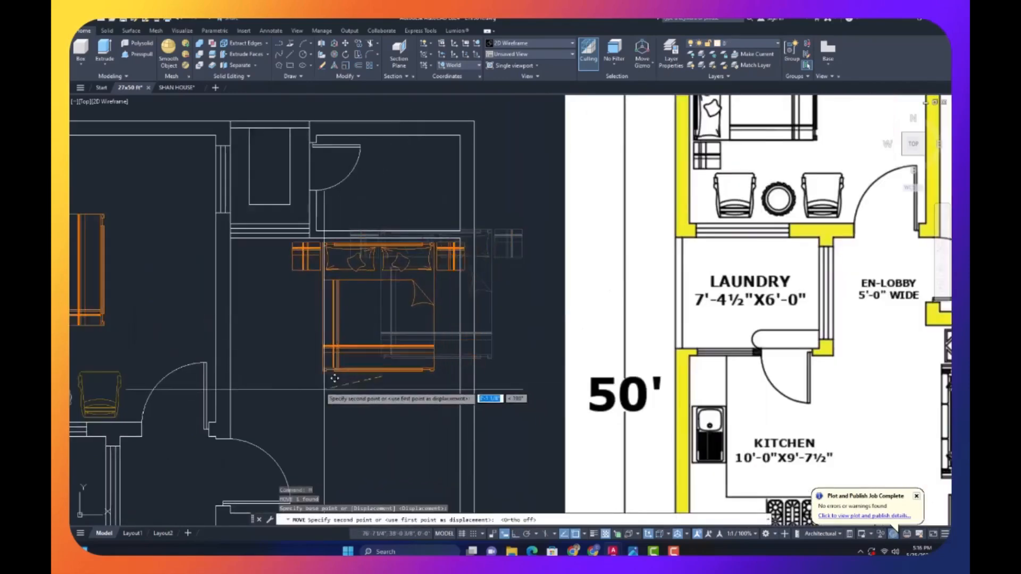
click(315, 387)
key(Escape)
- Copy the chairs and round table from the left bedroom to the right bedroom's lower wall
scroll(315, 388, down, 6)
scroll(218, 425, up, 6)
click(340, 292)
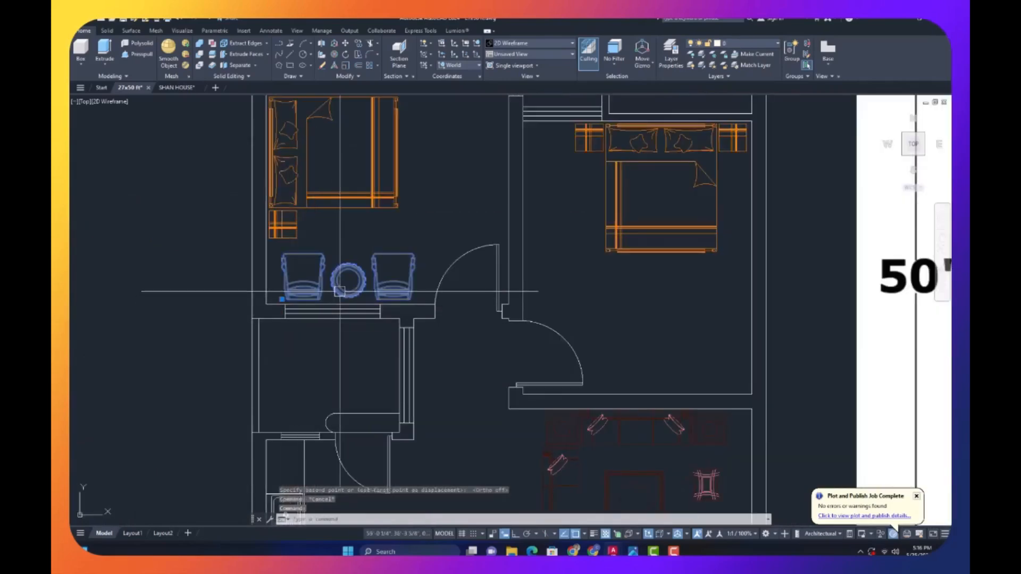
text(CO)
key(Return)
click(340, 292)
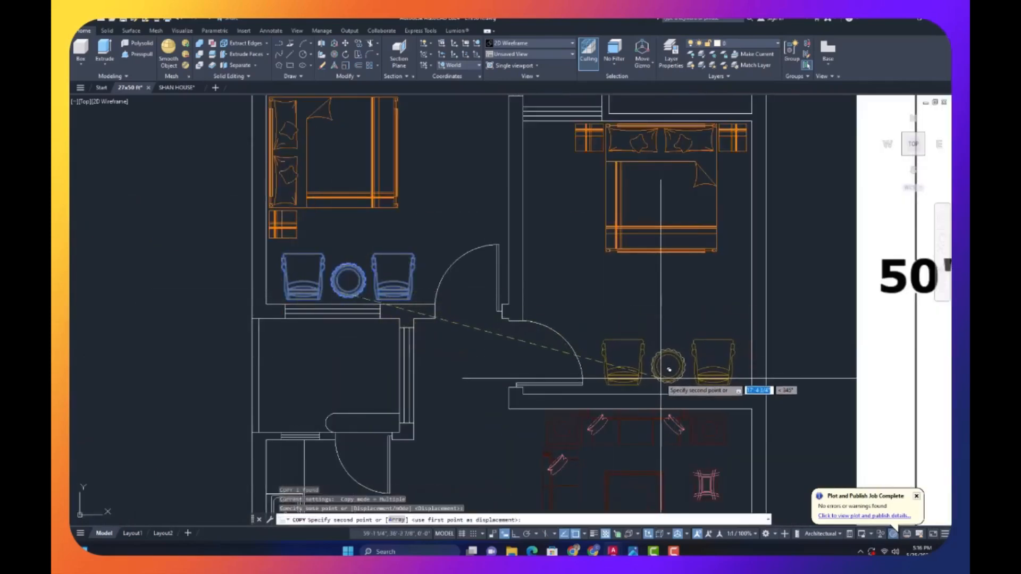
click(658, 377)
key(Escape)
scroll(563, 324, down, 6)
scroll(565, 314, up, 6)
click(561, 312)
click(552, 312)
key(Escape)
- Group the green tap fixture's parts, and move it with the toilet and washbasin to just above the house
scroll(502, 307, down, 6)
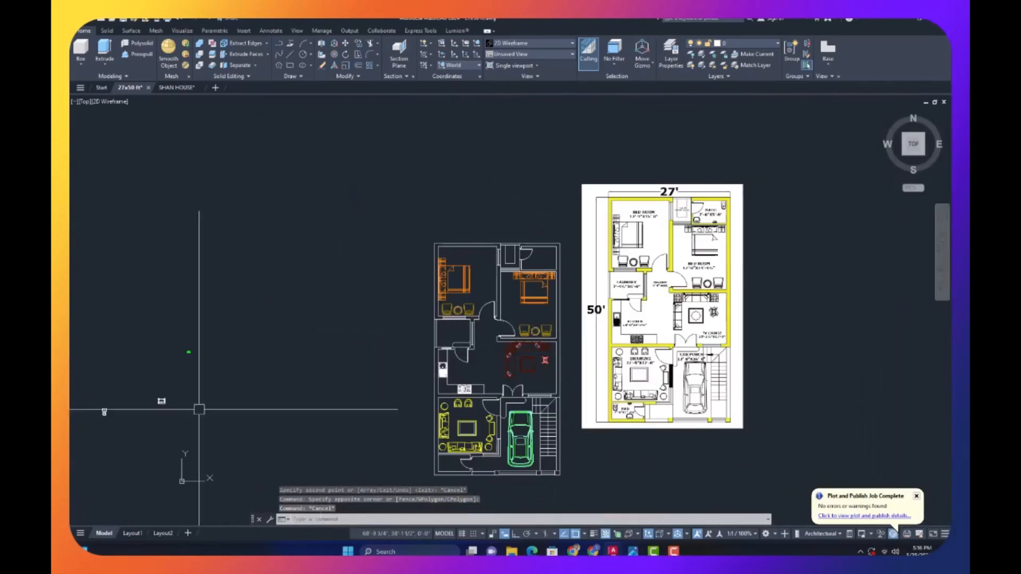
click(200, 340)
click(162, 360)
text(M)
key(Return)
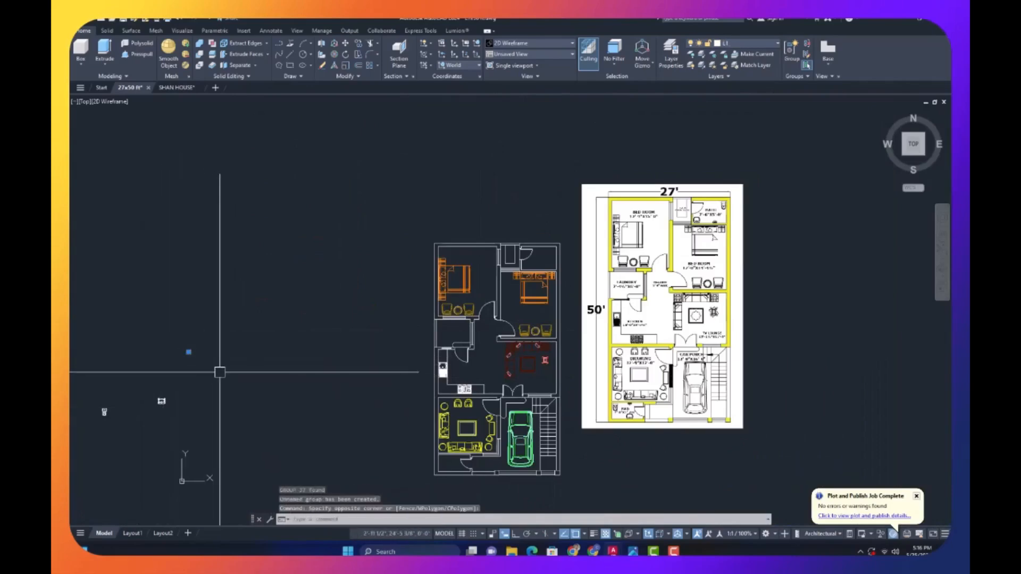
click(219, 371)
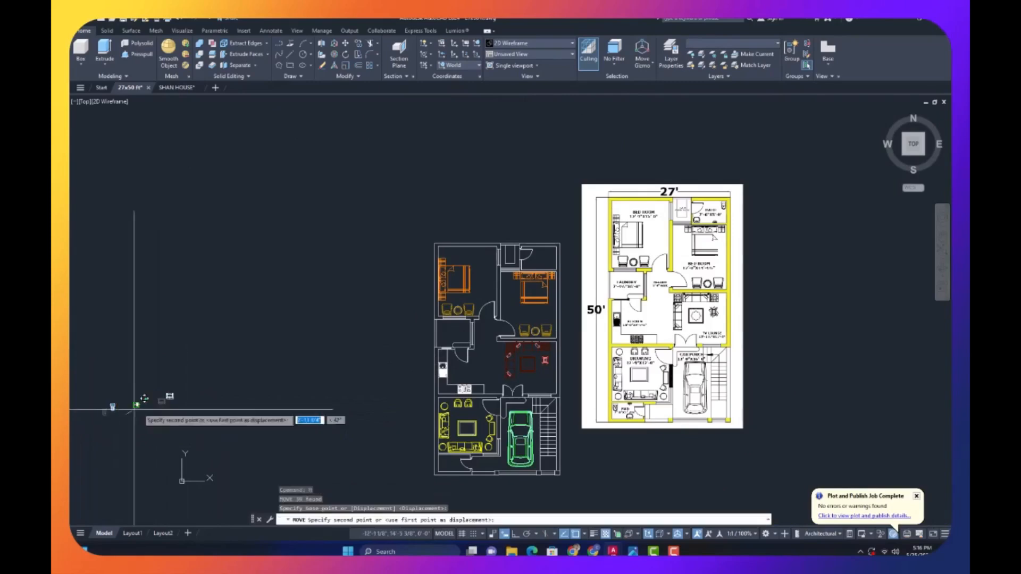
scroll(510, 224, up, 6)
key(Escape)
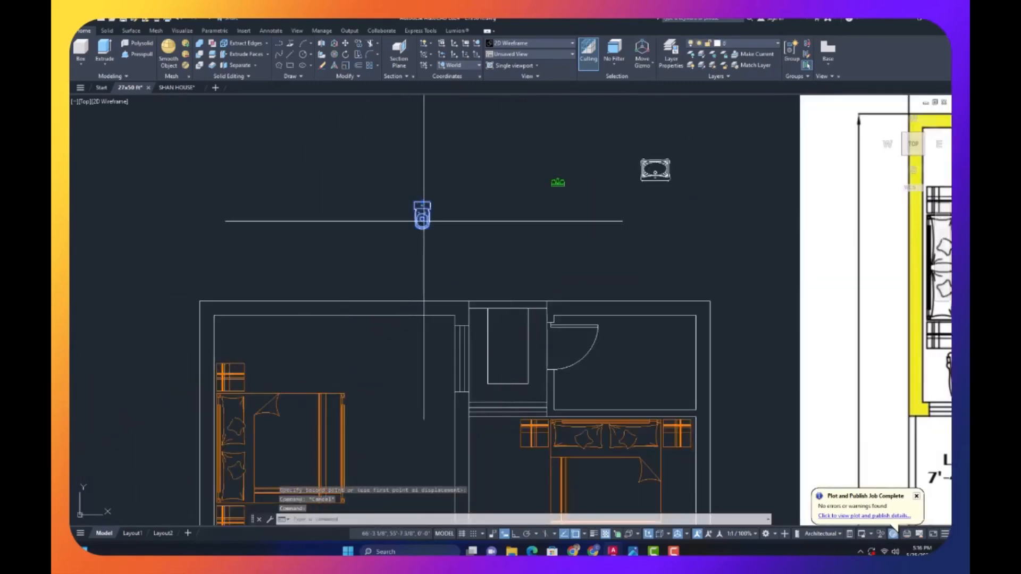
text(M)
key(Return)
click(423, 221)
key(Escape)
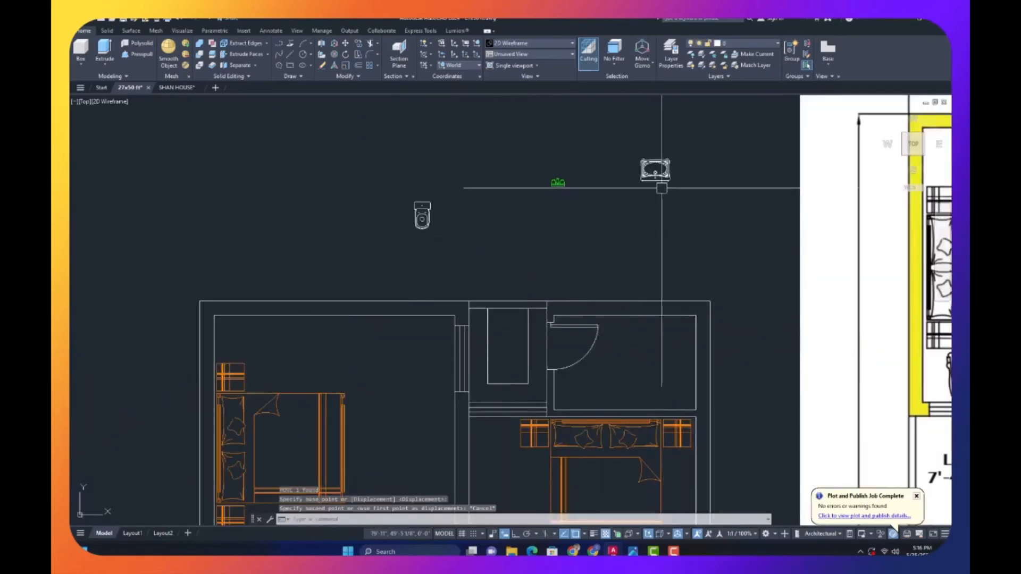
- Move the toilet from above the house into the upper-right corner of the bathroom
click(407, 235)
text(M)
key(Return)
click(405, 236)
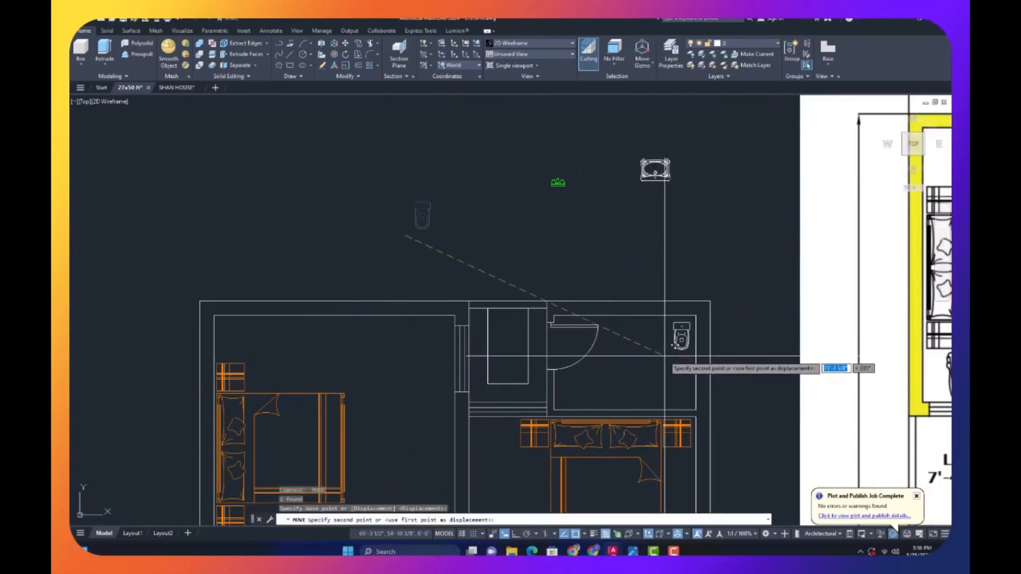
click(666, 355)
key(Escape)
- Move the green tap fixture from above the house to the middle of the bathroom's lower wall
click(550, 186)
text(M)
key(Return)
click(557, 185)
scroll(627, 403, up, 6)
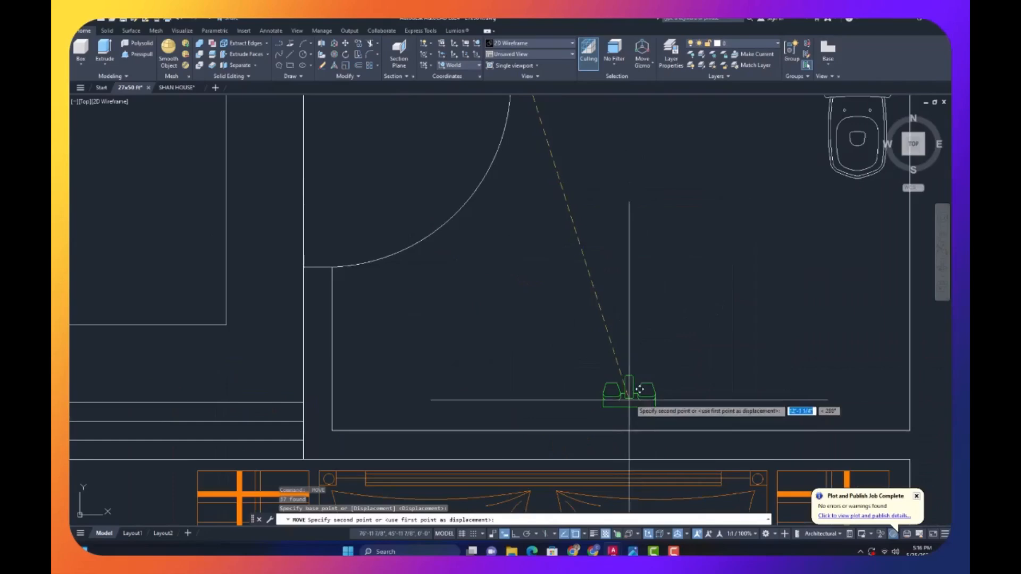
scroll(379, 298, down, 4)
scroll(532, 337, up, 2)
key(Escape)
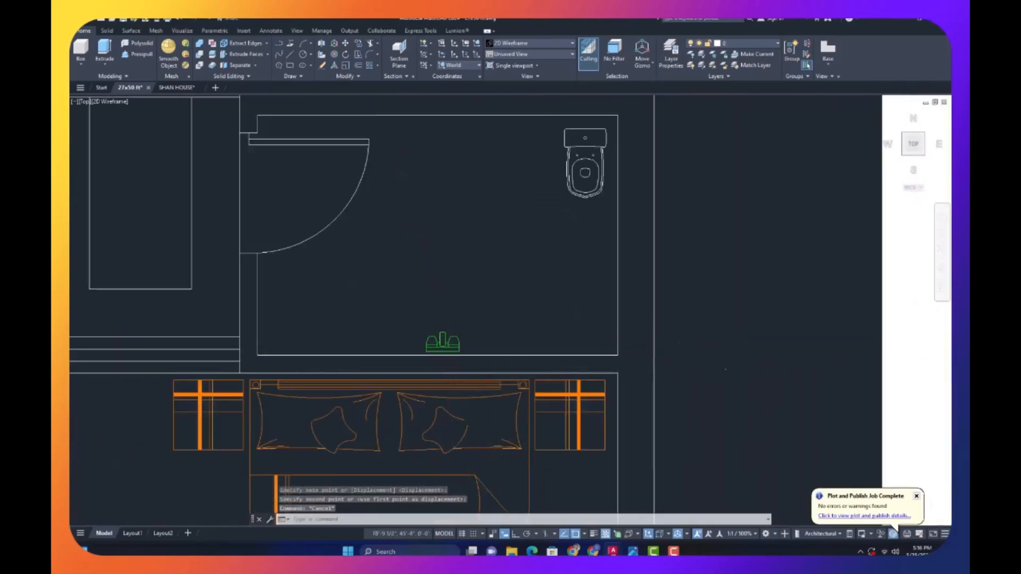
- Move the washbasin from above the house into the bathroom's lower-left corner, below the door
scroll(529, 361, down, 4)
click(522, 127)
text(M)
key(Return)
click(532, 132)
scroll(437, 336, up, 6)
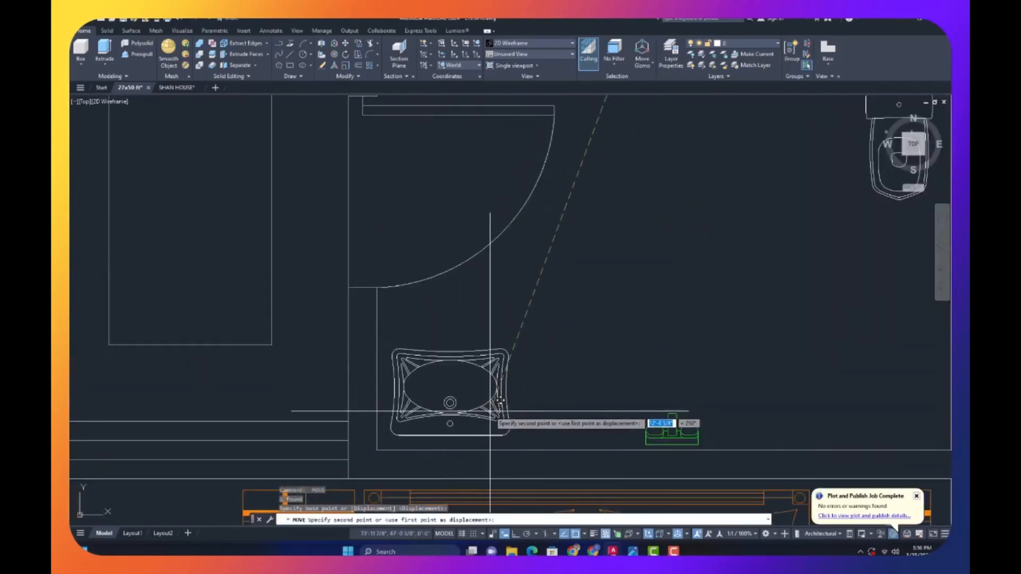
click(490, 412)
key(Escape)
- Scale the green tap fixture on the bathroom's lower wall by a factor of 1.5
scroll(505, 319, down, 9)
scroll(554, 326, up, 5)
text(S)
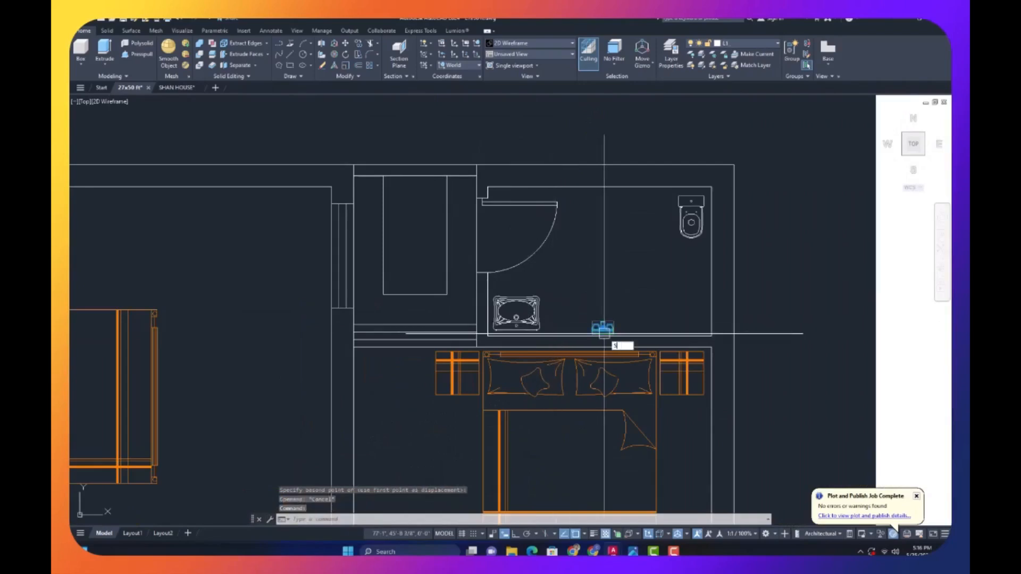
text(C)
key(Return)
click(584, 339)
key(Return)
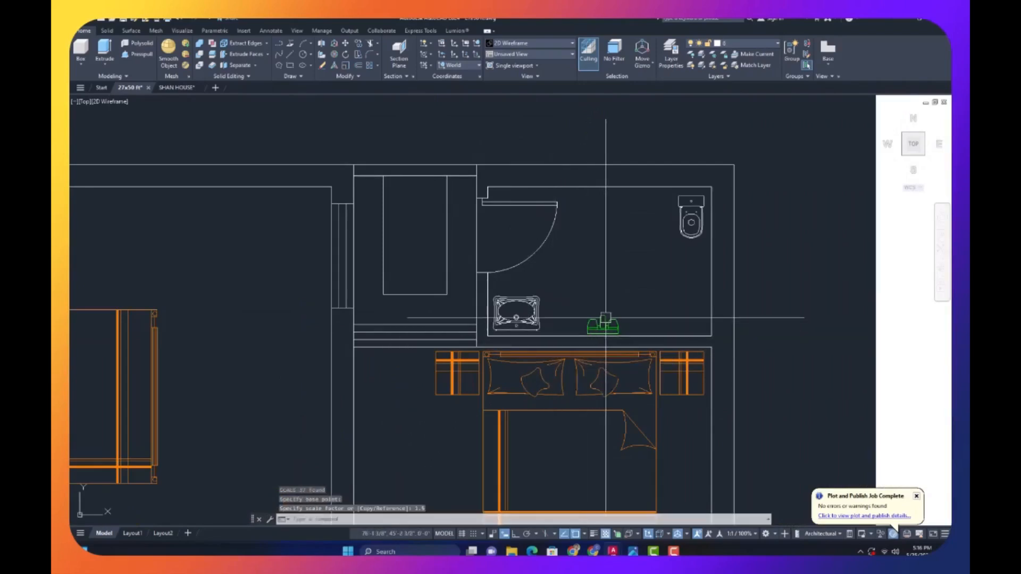
- Scale the toilet in the bathroom's upper-right corner by a factor of 1.3
click(681, 197)
key(Return)
click(703, 197)
text(1.3)
key(Return)
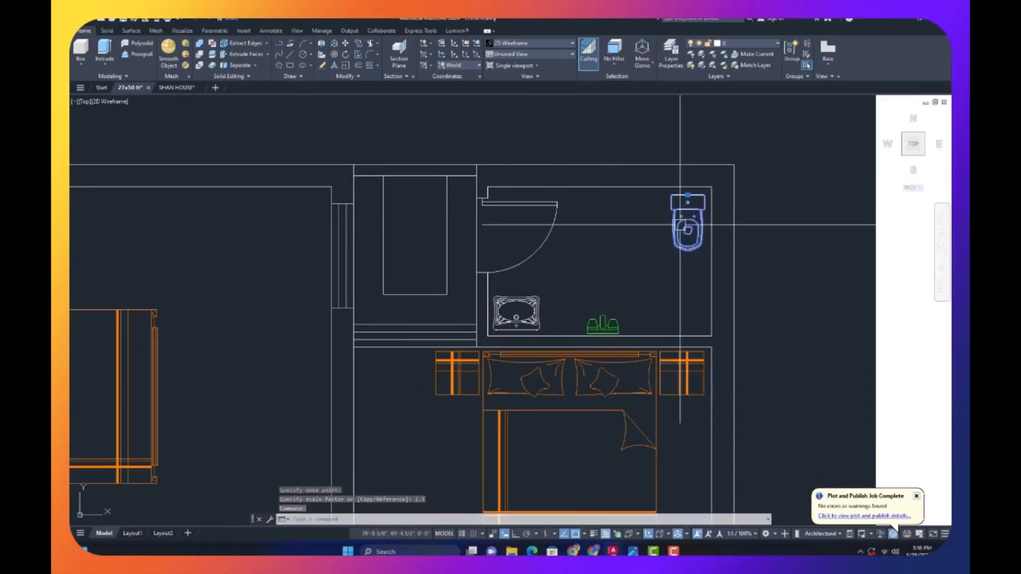
- Copy the toilet, washbasin and tap fixture down to the powder room, placing the toilet copy in that room's upper-left corner
click(513, 326)
click(628, 331)
click(583, 296)
text(c)
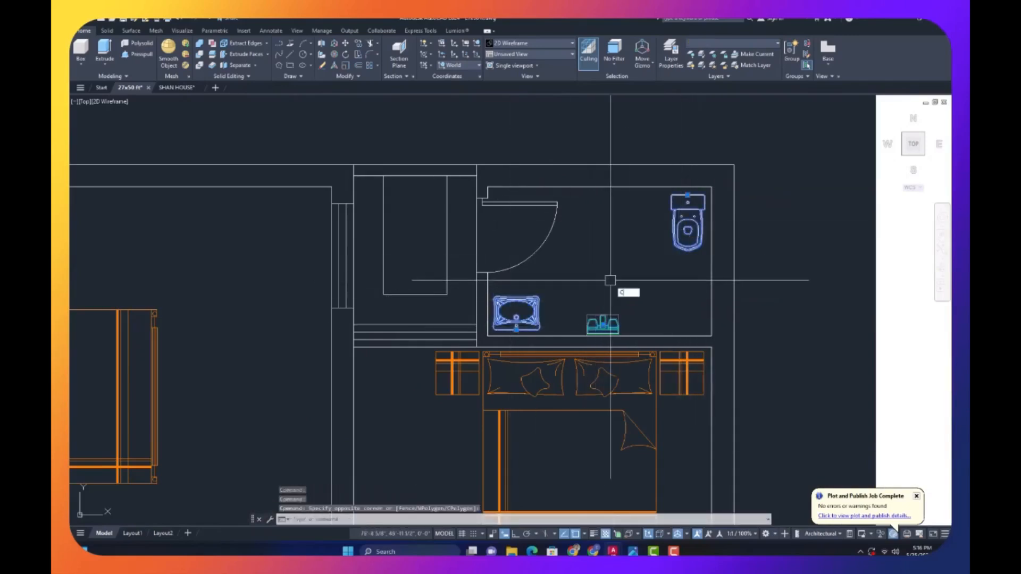
text(o)
key(Return)
click(612, 280)
scroll(582, 229, down, 8)
middle_drag(446, 470, 513, 231)
scroll(511, 186, up, 8)
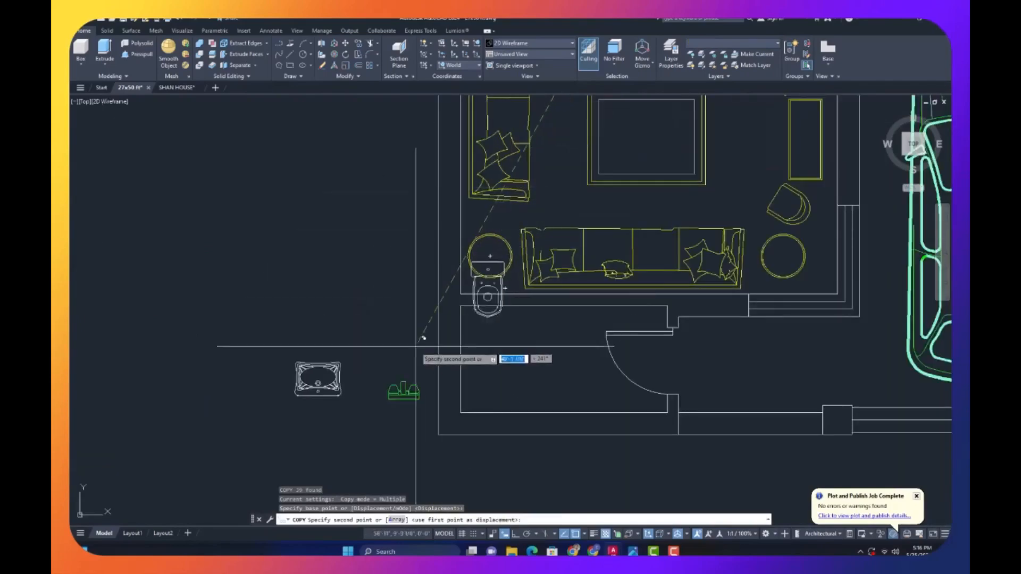
click(411, 394)
key(Escape)
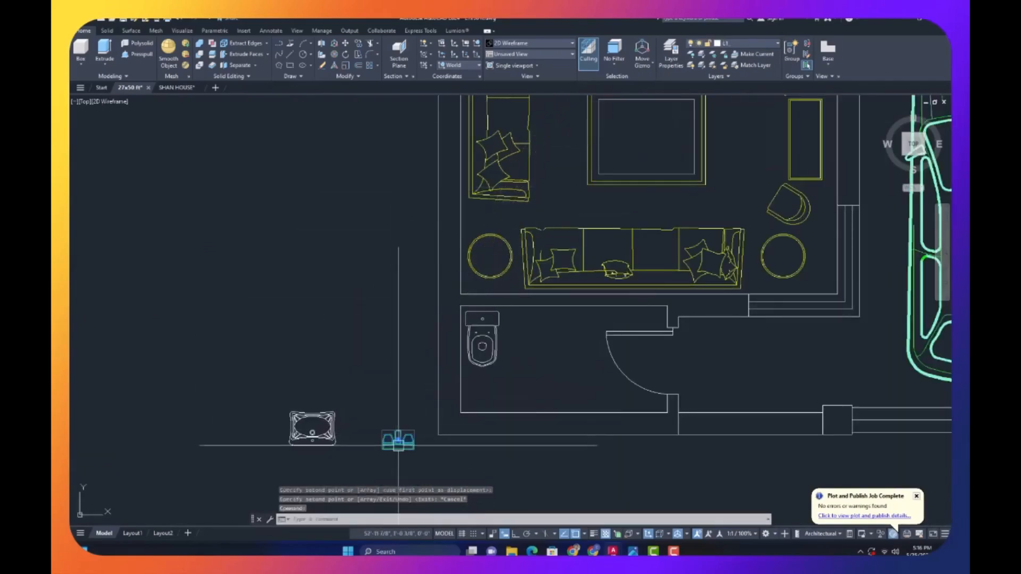
- Move the copied tap fixture and washbasin into the powder room along its lower wall, with the washbasin nearer the door
text(m)
key(Return)
click(399, 445)
click(543, 407)
click(326, 431)
key(Return)
click(327, 432)
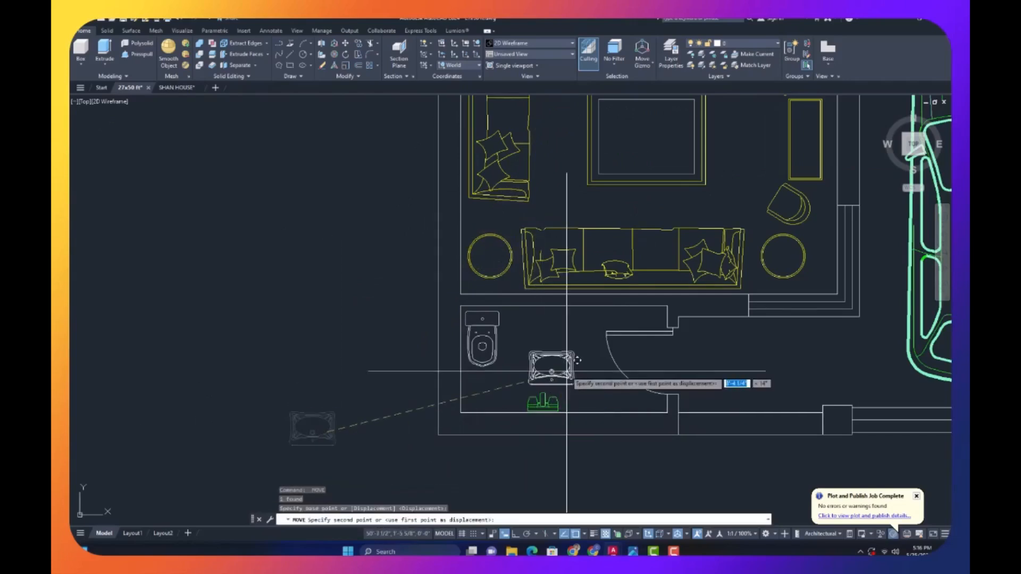
click(621, 394)
key(Escape)
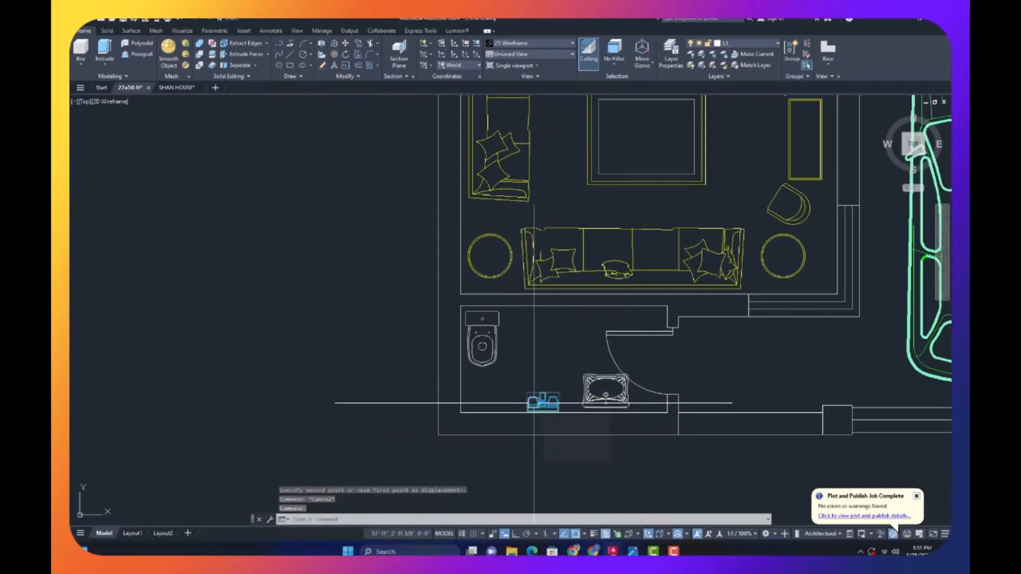
- Rotate the powder room's tap fixture by 180 degrees
text(ro)
key(Return)
click(535, 403)
key(F8)
click(388, 424)
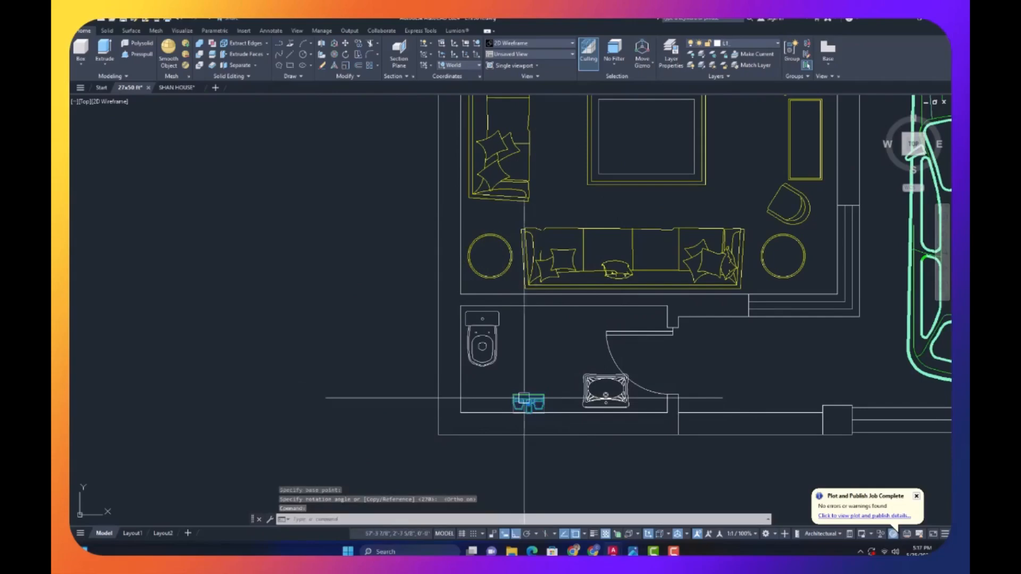
- Move the rotated tap fixture against the powder room's upper wall, between the toilet and the door
click(525, 397)
text(m)
key(Return)
click(524, 399)
key(F8)
click(553, 313)
key(Escape)
key(Escape)
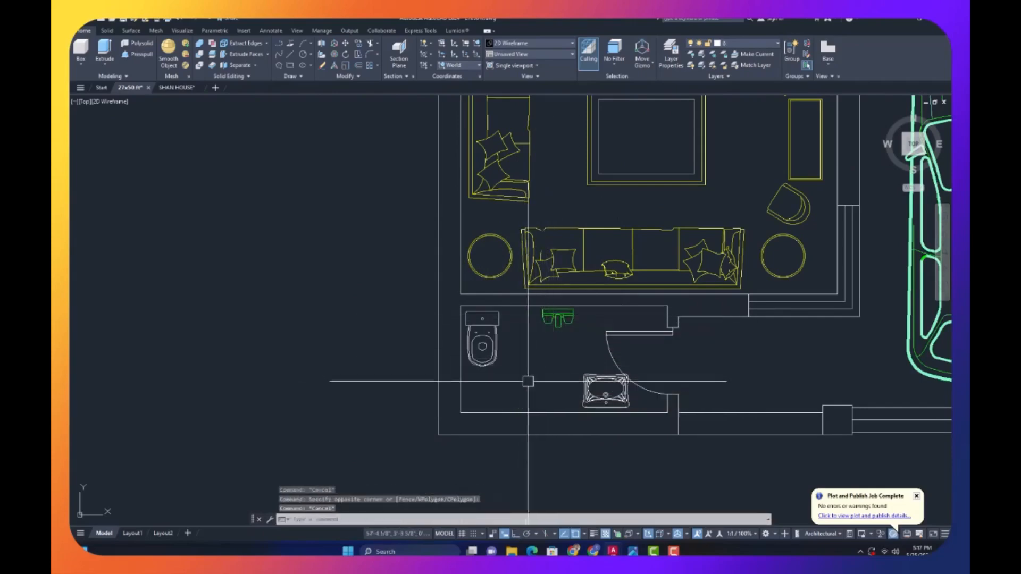
- Shift the powder room's washbasin left along the lower wall, away from the door swing
scroll(602, 401, up, 1)
click(602, 400)
text(m)
key(Return)
click(502, 370)
click(483, 373)
scroll(456, 383, down, 3)
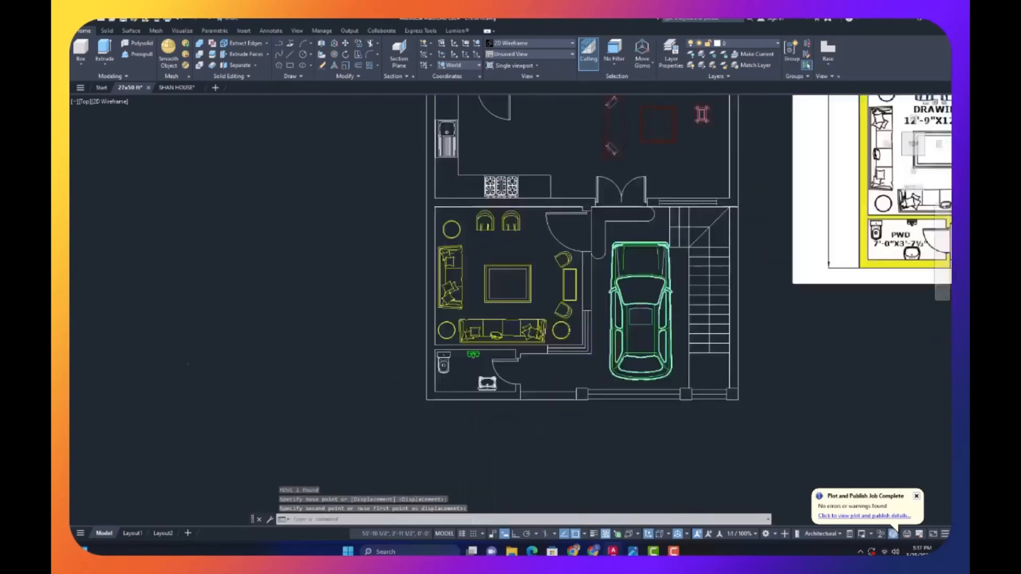
- Save the furnished floor plan drawing
scroll(436, 380, down, 4)
click(388, 376)
key(Escape)
scroll(475, 270, up, 2)
middle_drag(475, 270, 453, 318)
scroll(416, 288, up, 6)
click(429, 312)
key(Escape)
scroll(430, 312, down, 8)
click(355, 327)
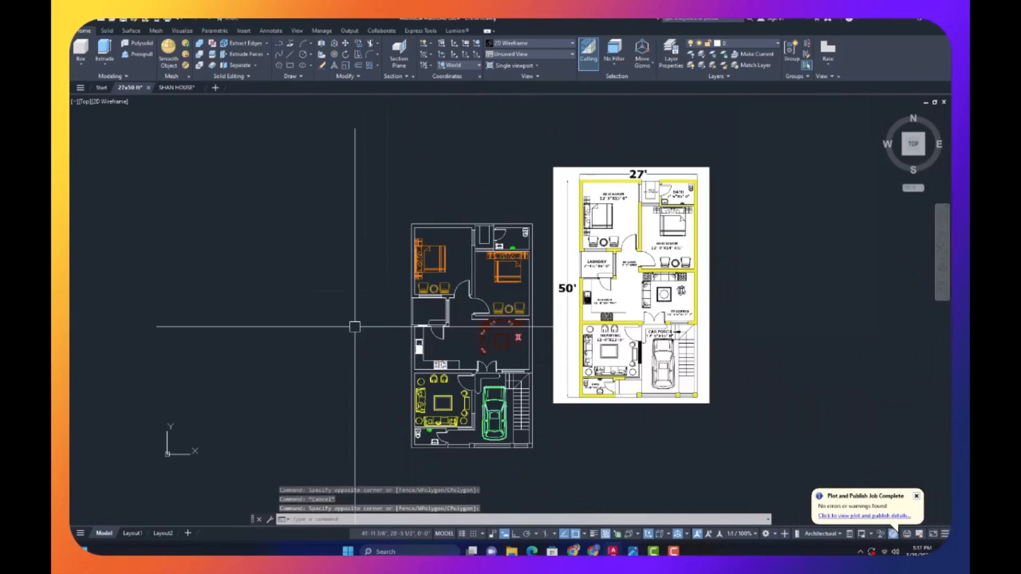
key(ctrl+s)
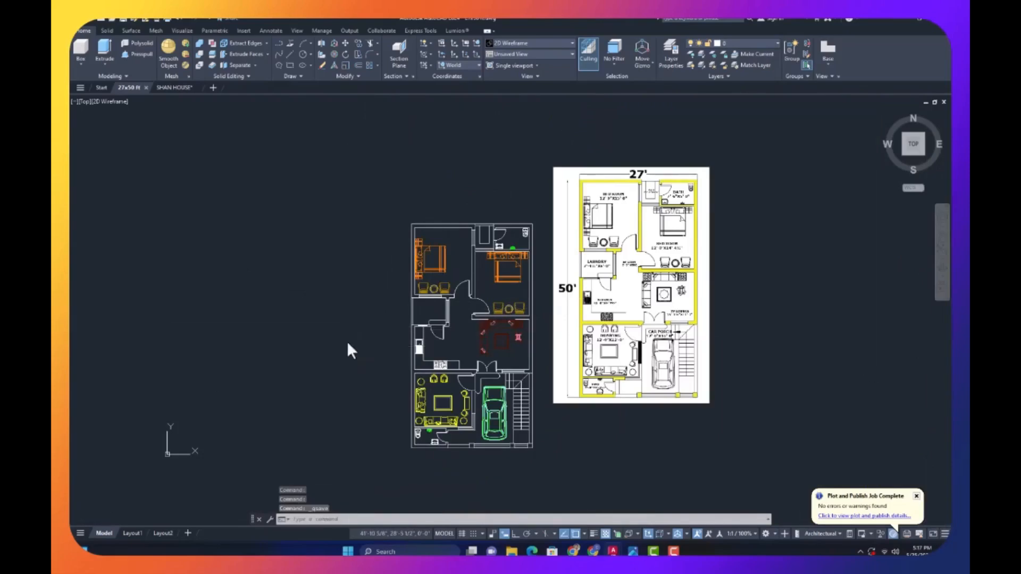
- Set the Standard text style to the Calibri font with a text height of 1'-4"
text(ST)
key(Return)
click(531, 235)
scroll(502, 416, down, 5)
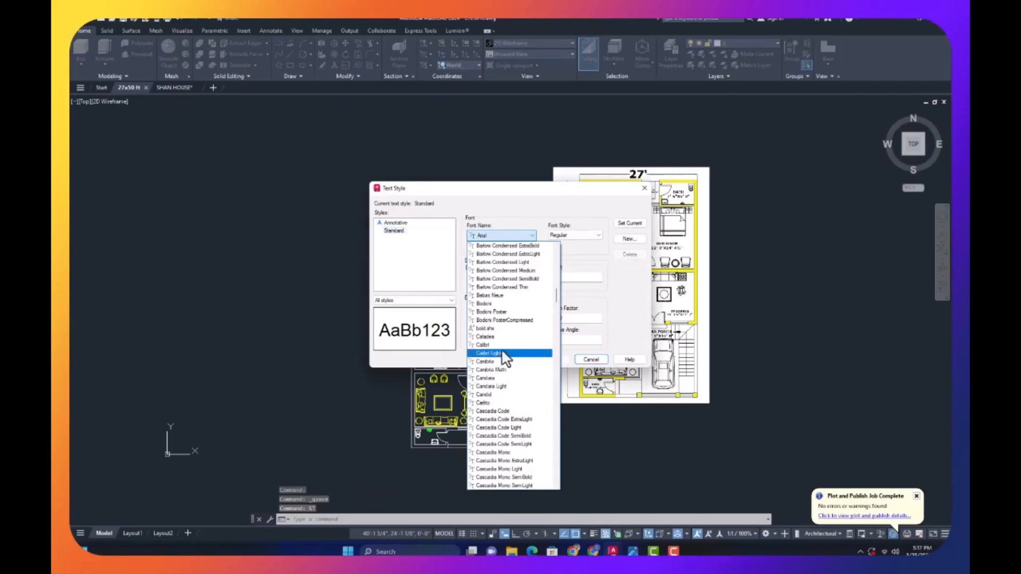
click(485, 345)
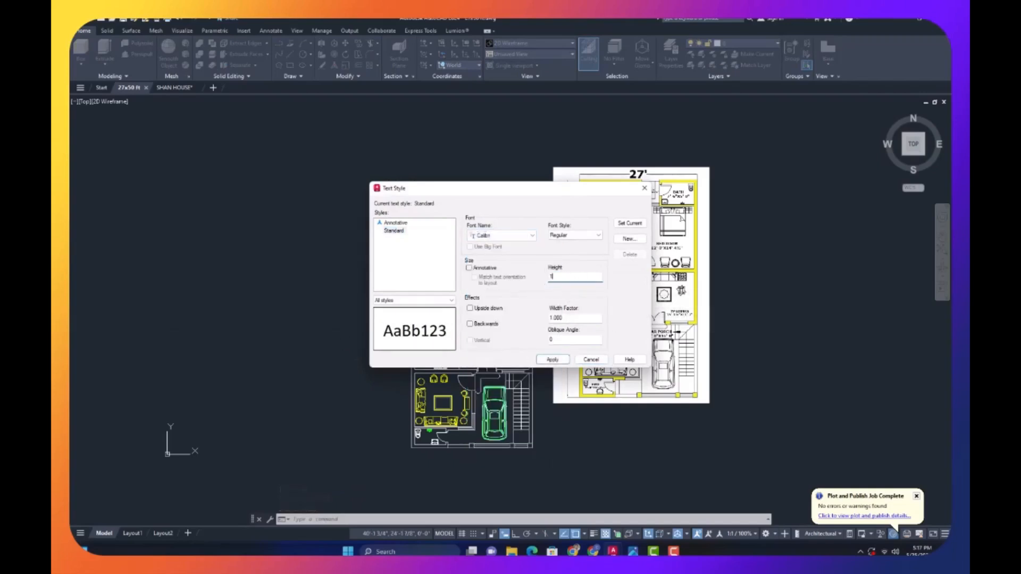
click(591, 360)
scroll(422, 229, up, 8)
key(Escape)
key(Escape)
key(Escape)
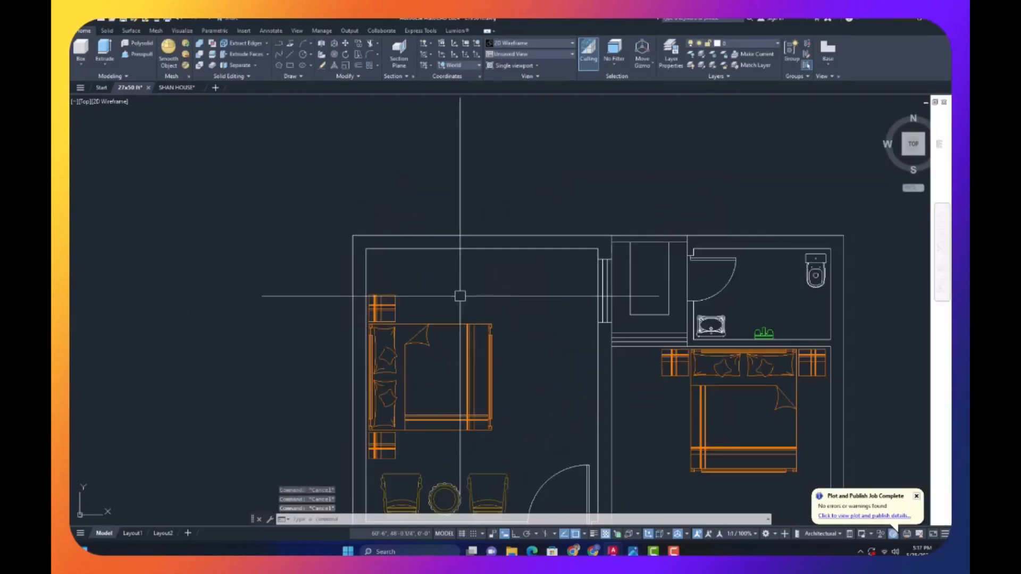
- Add a bold, centred multiline label "BEDROOM 12'-9"X15'-0"" above the upper-left bedroom's bed, with a text height of 7
text(T)
key(Return)
click(438, 274)
click(561, 313)
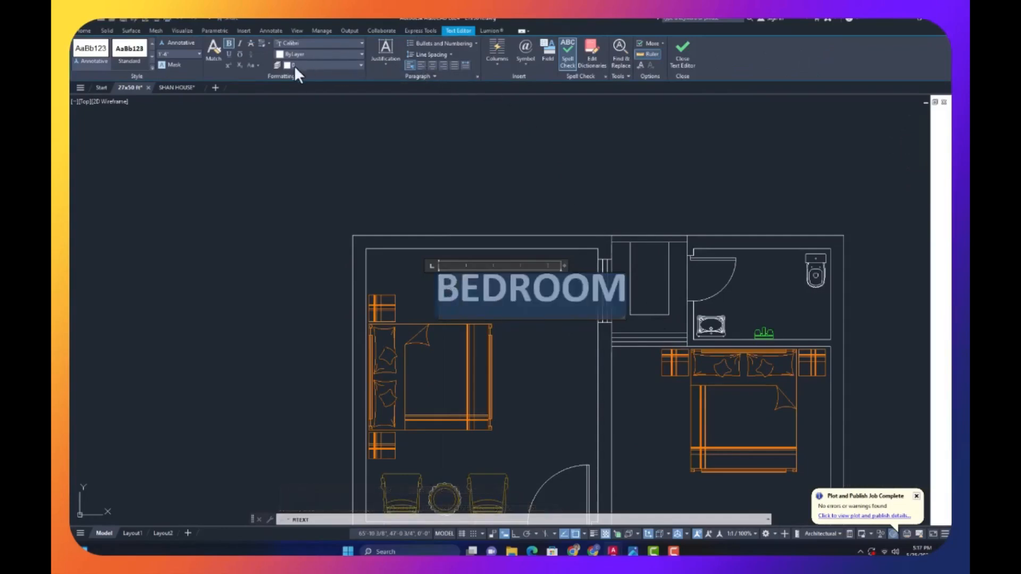
click(188, 55)
text(7)
key(Return)
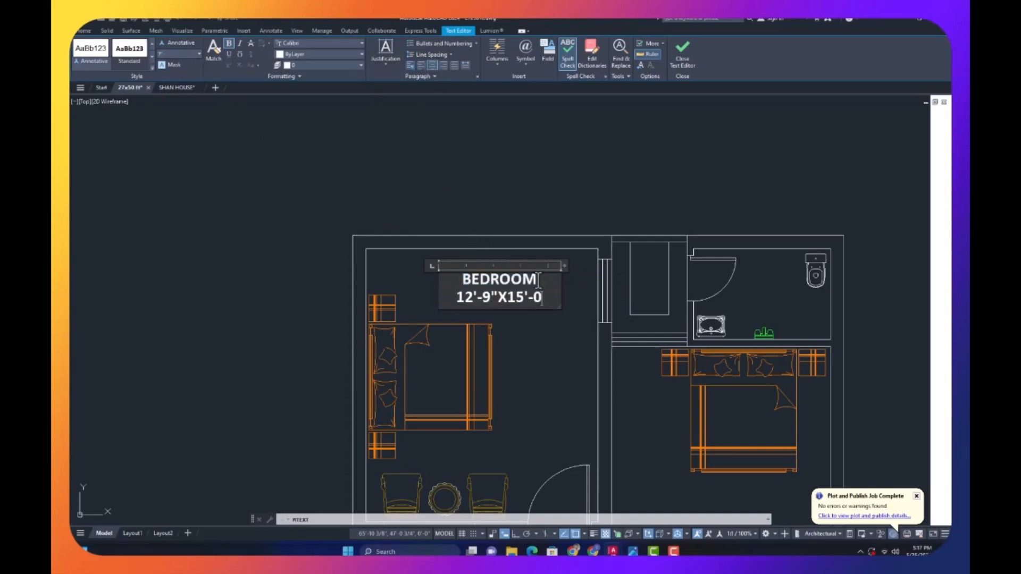
click(529, 359)
- Copy the BEDROOM label into the right bedroom, between the bed and the chairs
key(Return)
click(513, 330)
scroll(423, 295, down, 8)
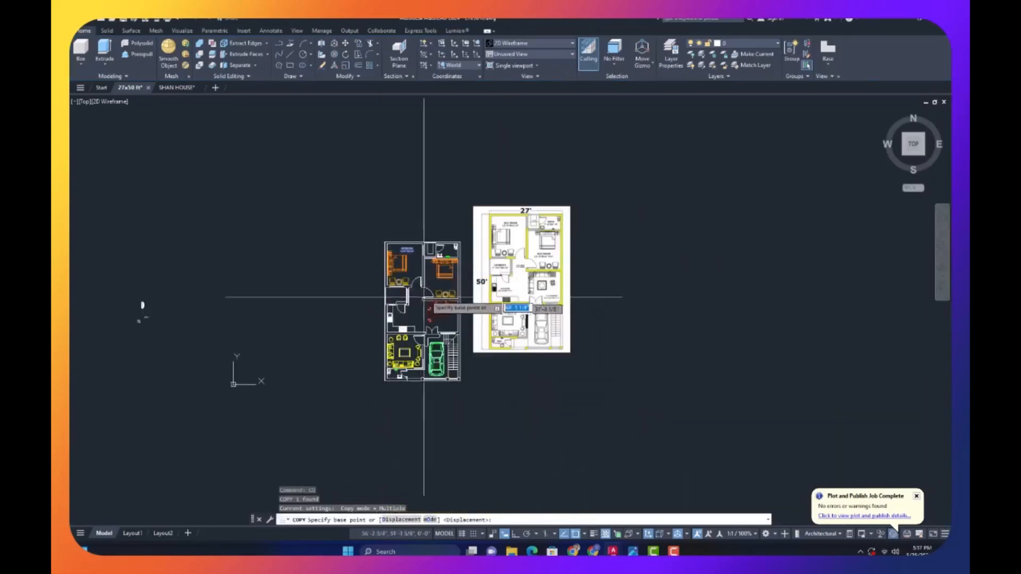
scroll(421, 272, up, 4)
scroll(438, 318, up, 6)
click(477, 313)
key(Escape)
- Measure the right bedroom's length and change the size in its label to 12'-0"X14'-4"
scroll(477, 313, down, 5)
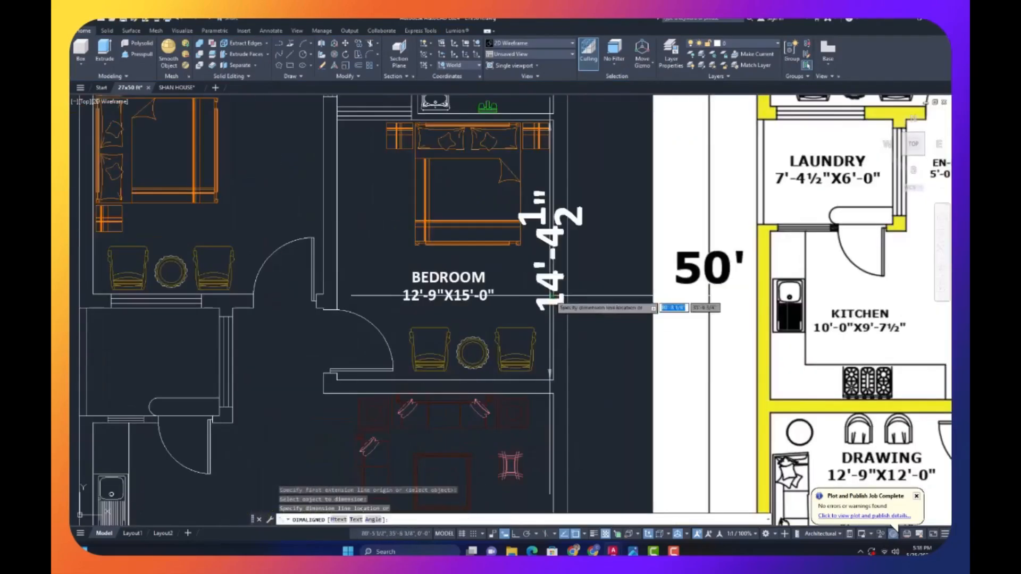
scroll(340, 271, up, 6)
double_click(501, 383)
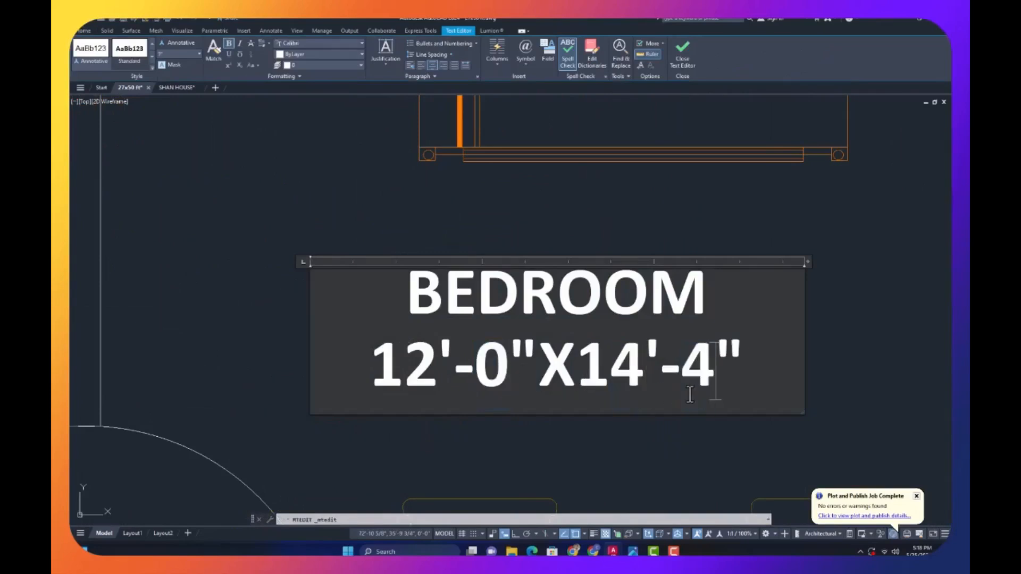
key(Escape)
- Copy the ½ character from the loose text outside the plan and insert it after 14'-4 in the right bedroom's label
scroll(502, 434, down, 8)
scroll(377, 332, up, 6)
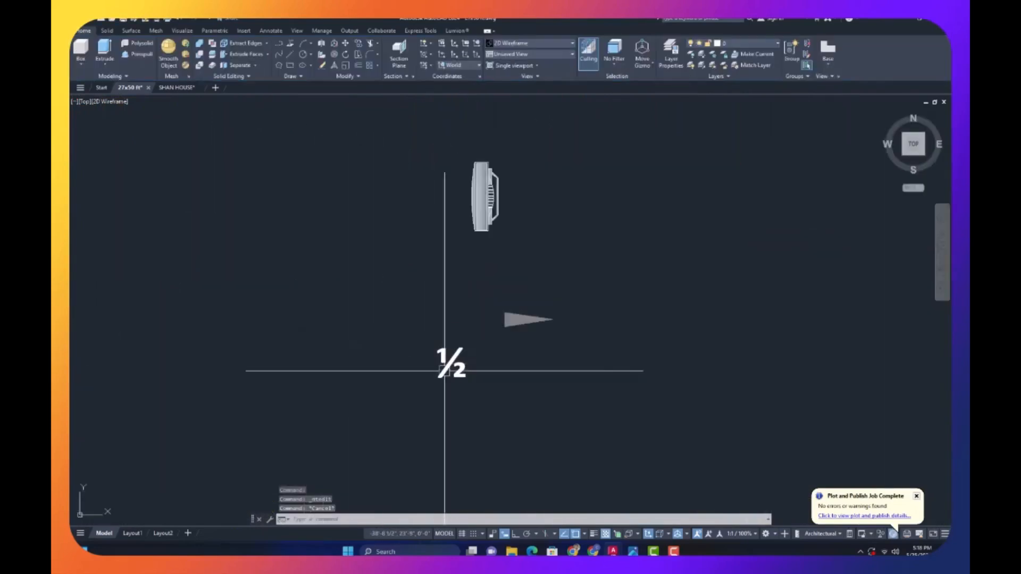
double_click(445, 372)
click(326, 315)
scroll(326, 315, down, 8)
scroll(389, 298, up, 4)
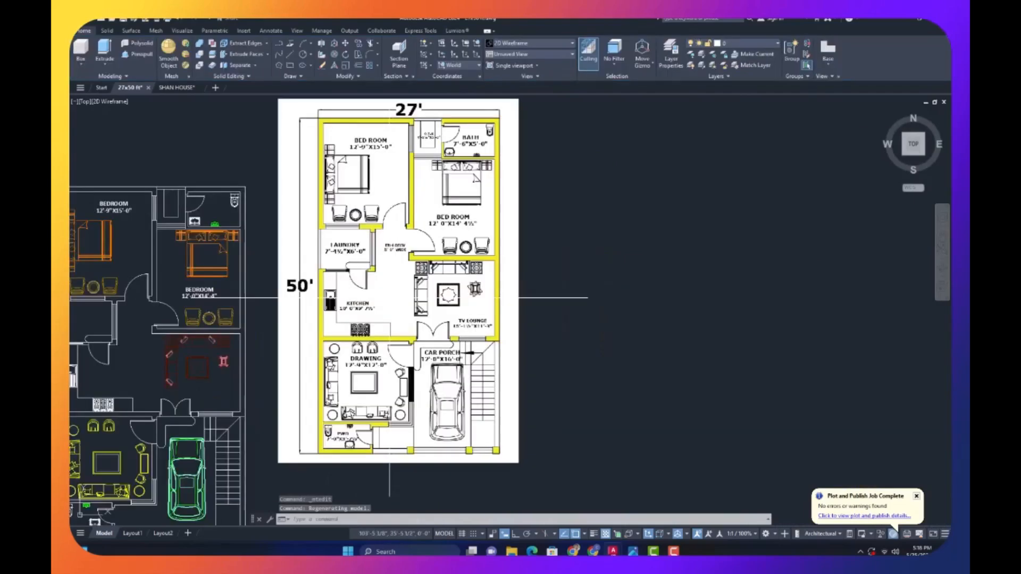
scroll(231, 388, up, 6)
scroll(393, 306, down, 6)
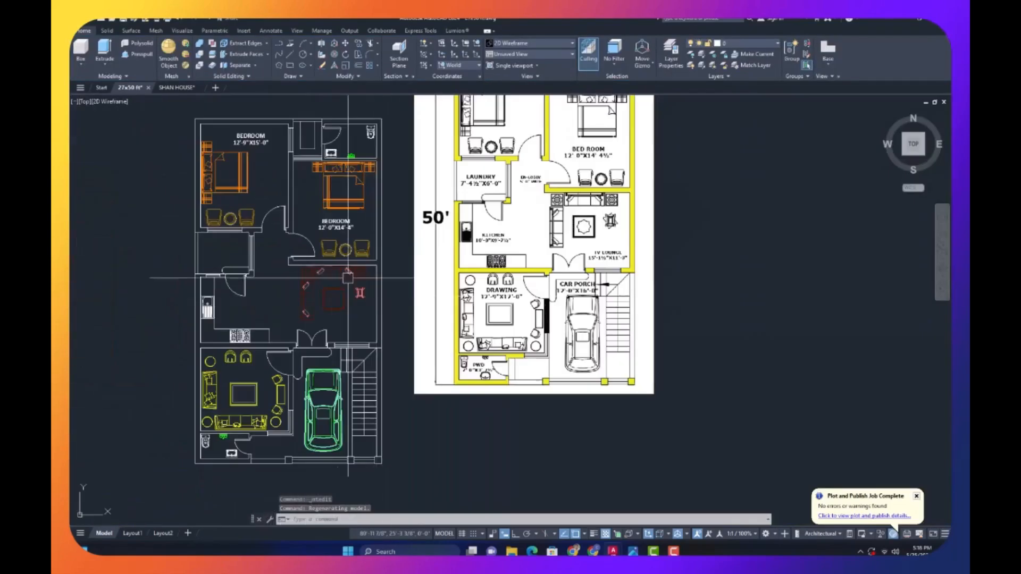
scroll(332, 233, up, 5)
double_click(371, 214)
click(414, 218)
text(½)
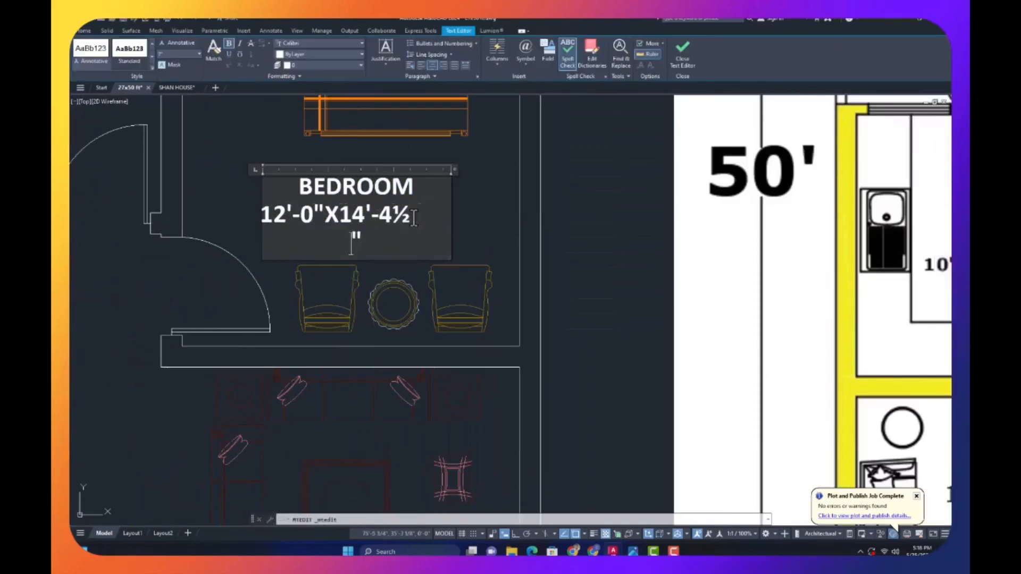
key(BackSpace)
key(BackSpace)
key(BackSpace)
key(BackSpace)
key(BackSpace)
key(BackSpace)
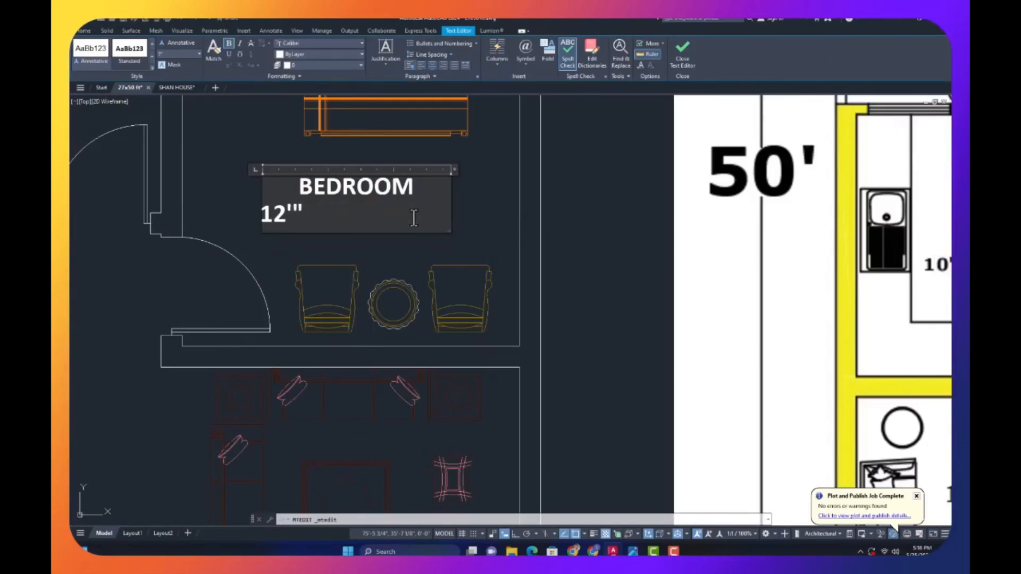
click(413, 217)
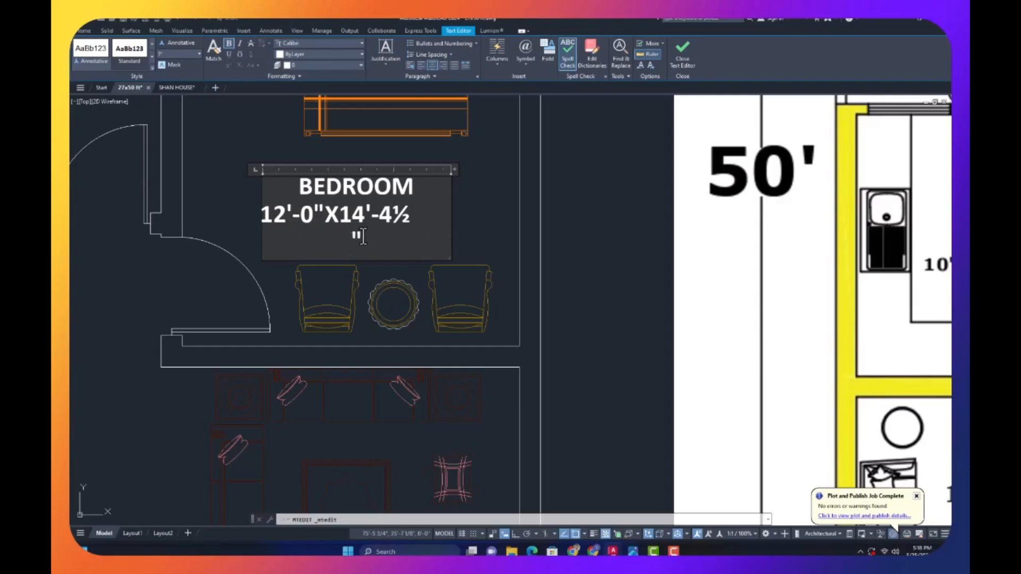
- Bring the inch mark back onto the size line directly after the ½ and centre the right bedroom's label text
key(BackSpace)
key(BackSpace)
key(BackSpace)
key(BackSpace)
key(ctrl+z)
key(BackSpace)
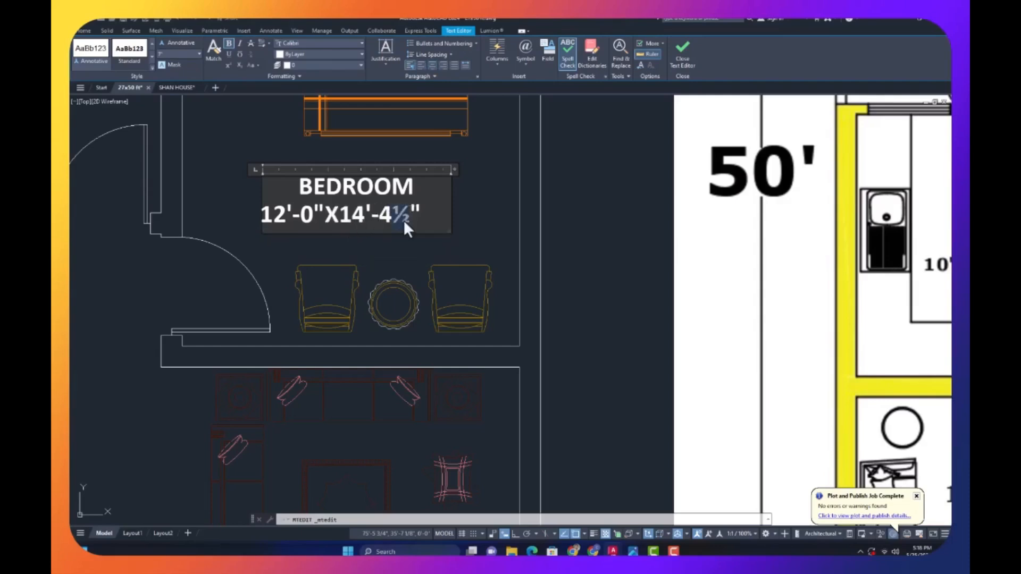
double_click(432, 65)
click(505, 319)
- Copy the right bedroom's label into the bathroom above it
scroll(510, 335, down, 6)
scroll(469, 298, up, 8)
click(476, 392)
click(454, 378)
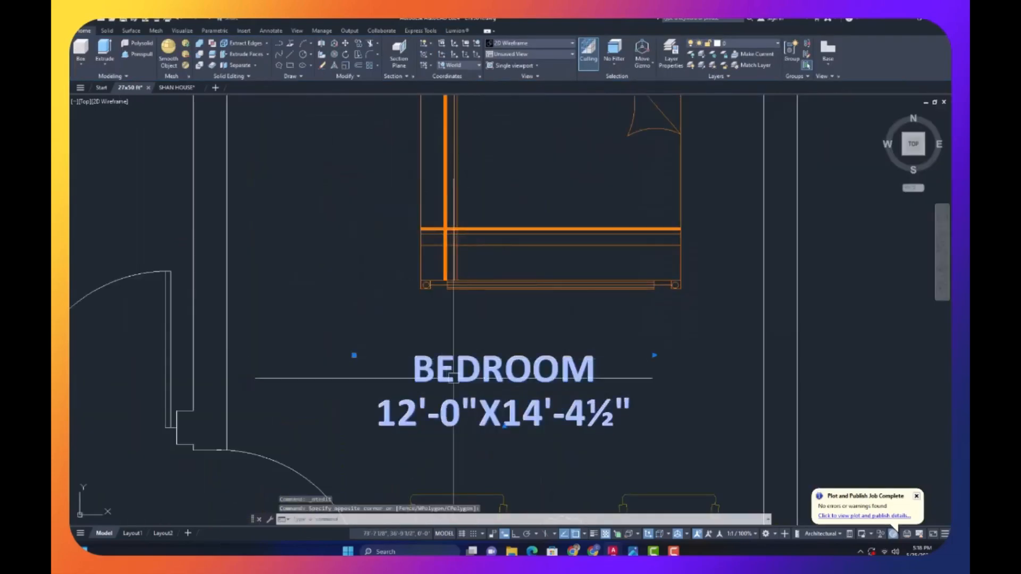
scroll(454, 378, down, 2)
text(co)
key(Return)
click(454, 378)
scroll(351, 372, down, 4)
scroll(403, 226, up, 7)
click(418, 174)
key(Escape)
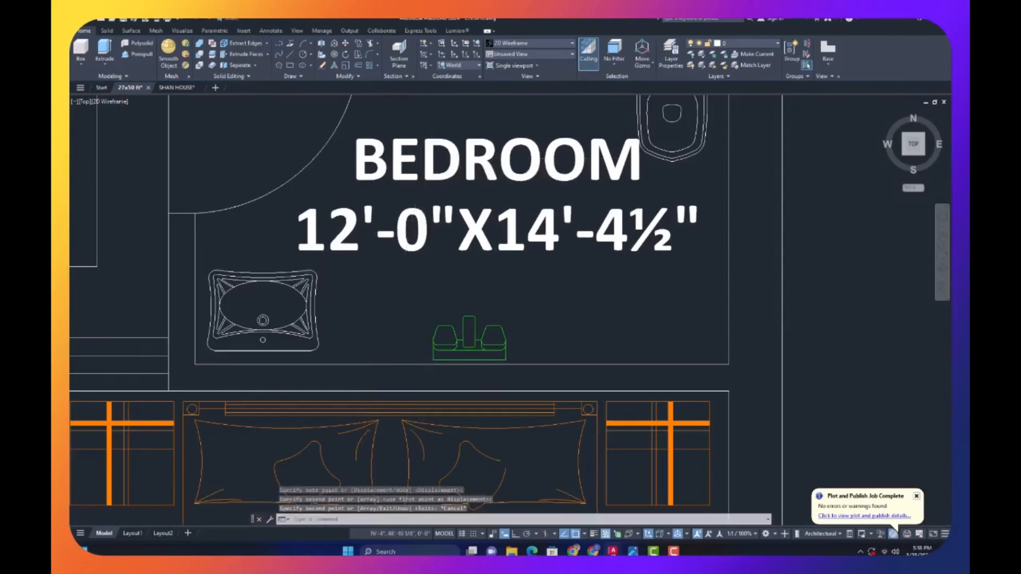
- Change the size in the bathroom's copied label to 7'-6"X5'-0"
middle_drag(353, 221, 400, 297)
double_click(397, 296)
drag(406, 318, 304, 294)
text(7)
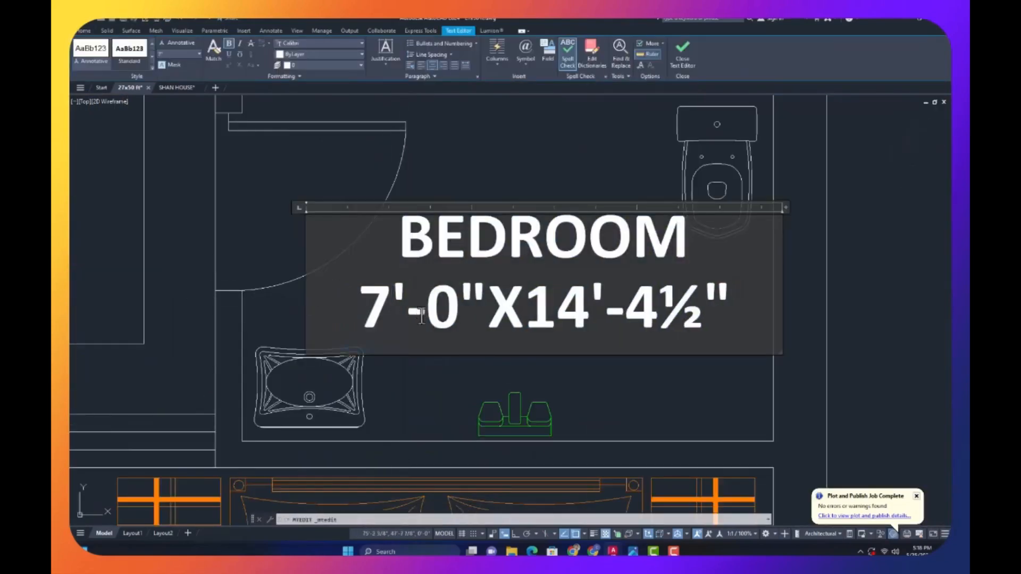
text(5)
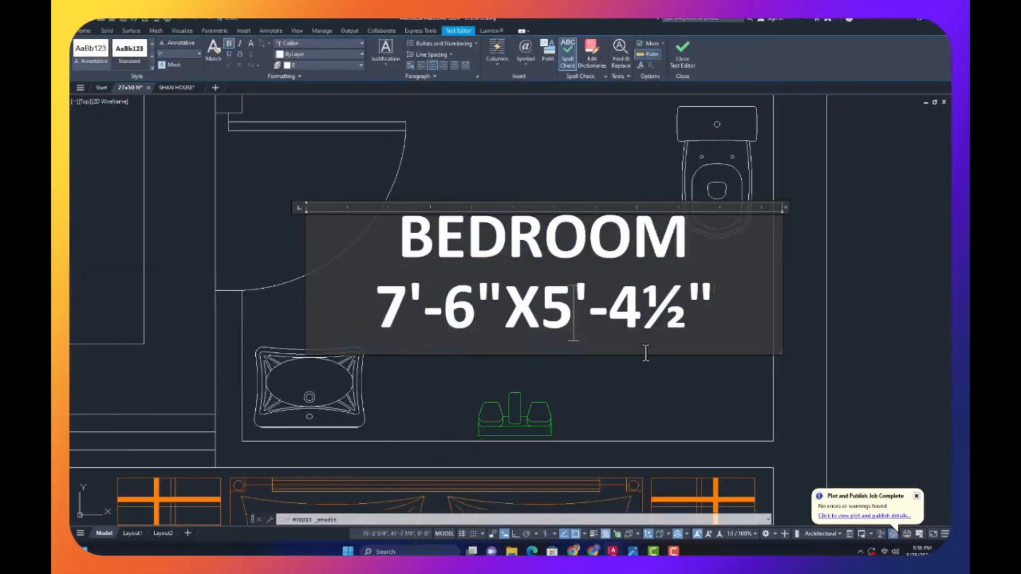
text(0)
- Change the bathroom label's name from BEDROOM to BATH
drag(689, 244, 468, 250)
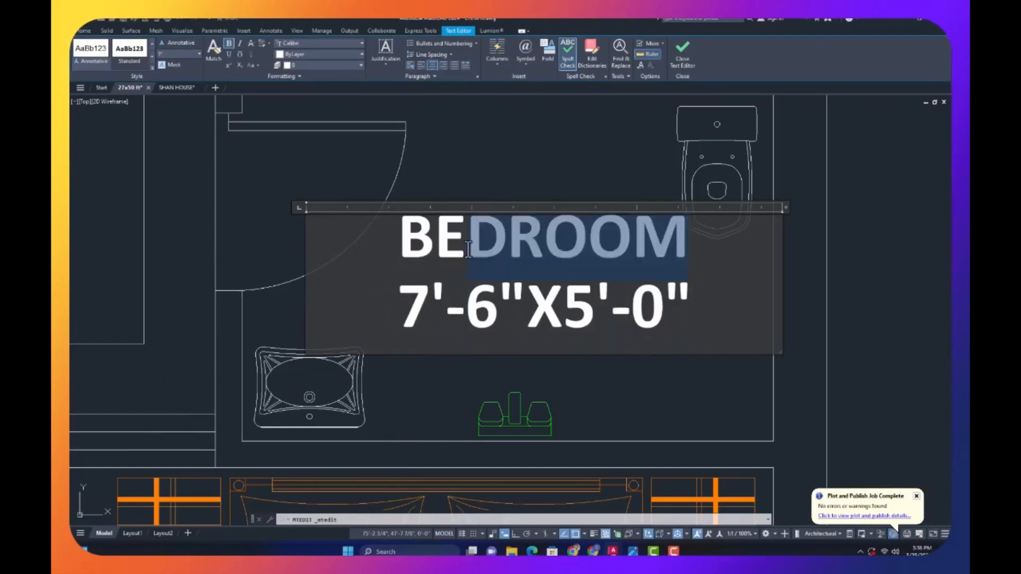
text(ATH)
key(Escape)
scroll(509, 275, down, 4)
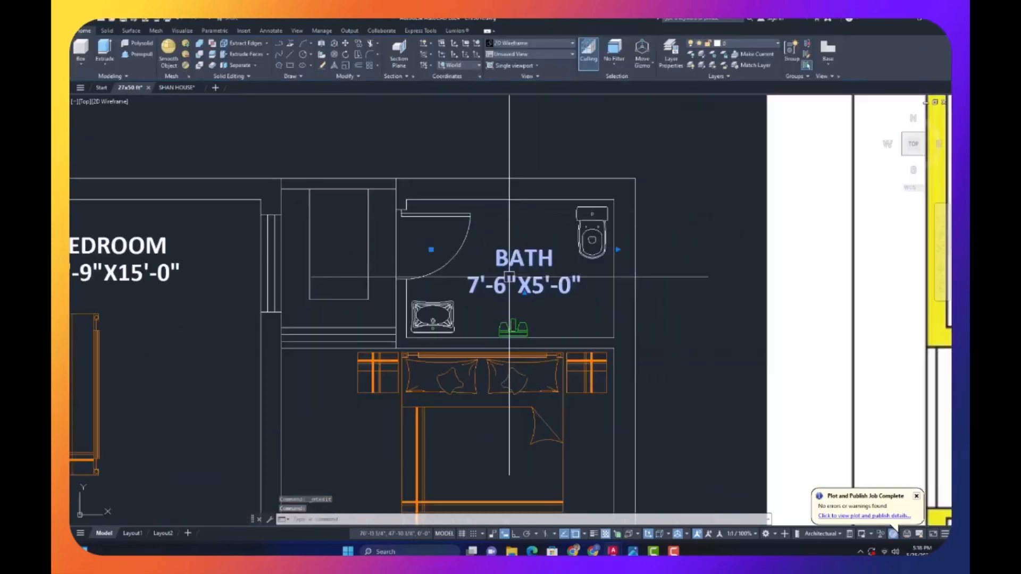
key(Return)
key(Escape)
- Copy the bathroom's label into the open shaft beside the bathroom
click(530, 275)
text(xo)
key(Return)
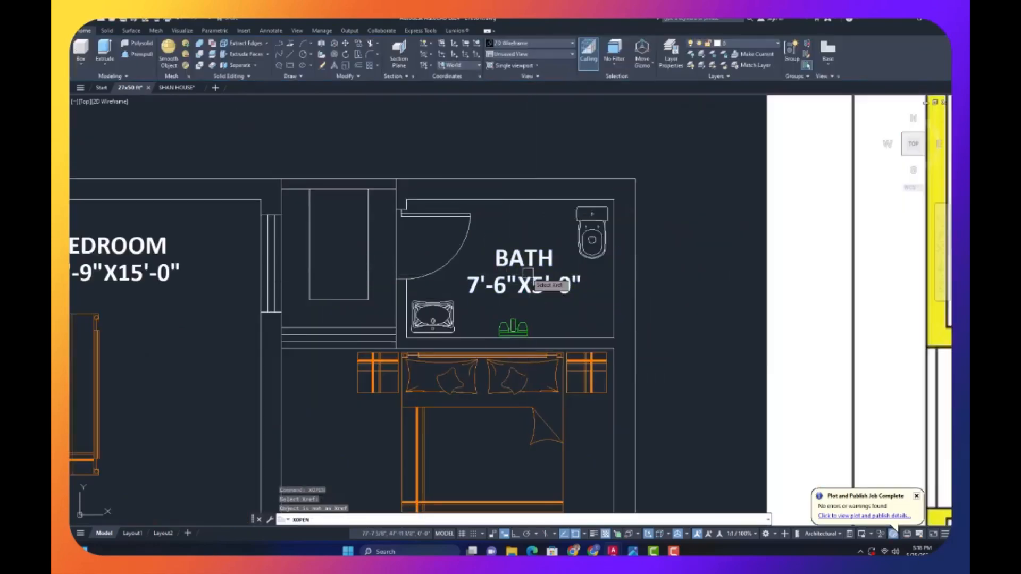
key(Escape)
text(co)
key(Return)
click(504, 287)
scroll(316, 270, up, 2)
click(311, 285)
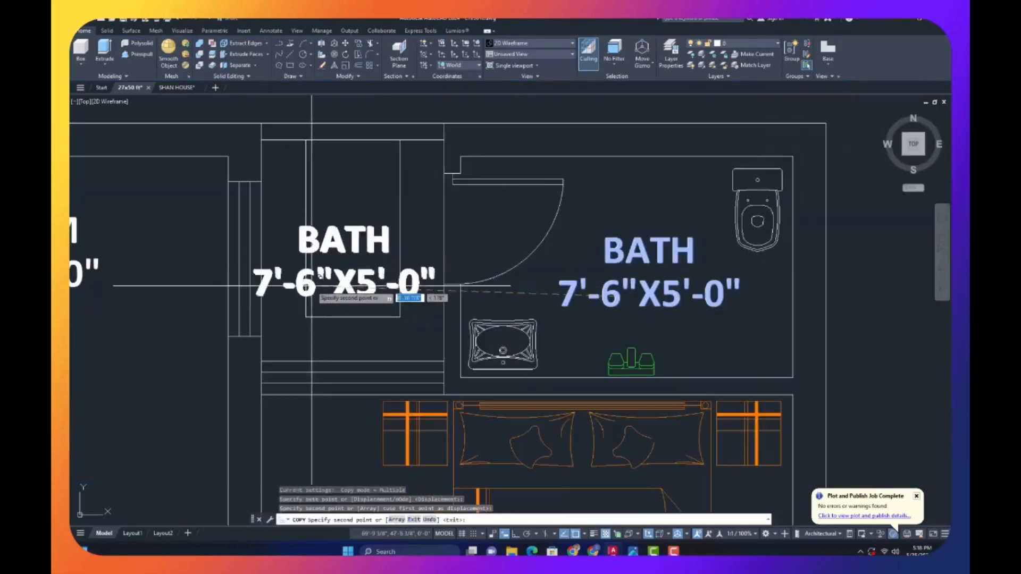
key(Escape)
- Change the shaft's copied label to O.T.S with the size 4'-1½"X5'-0" and shrink its text to fit the shaft
click(323, 280)
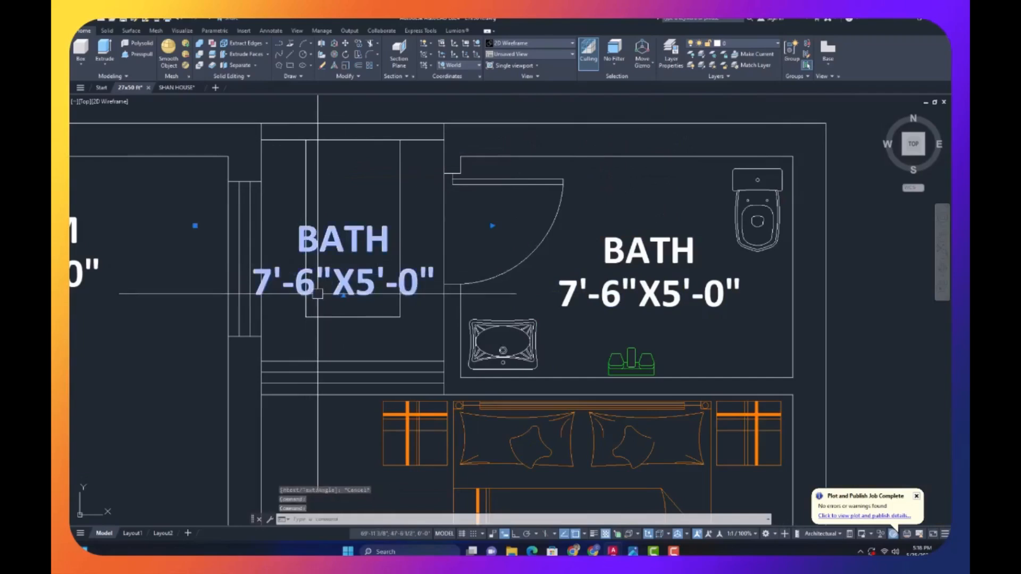
double_click(258, 279)
drag(271, 283, 312, 294)
text(4)
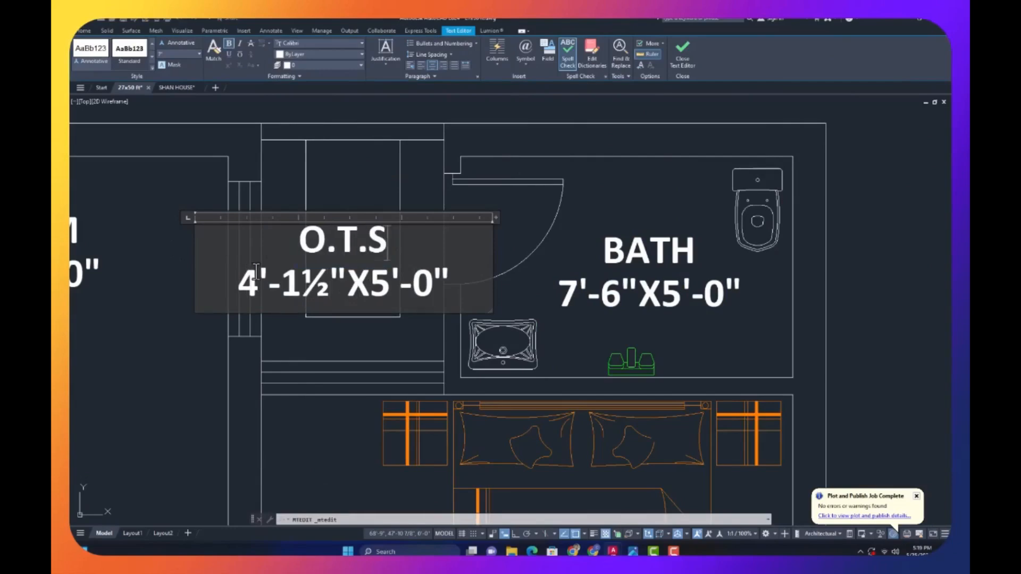
key(ctrl+a)
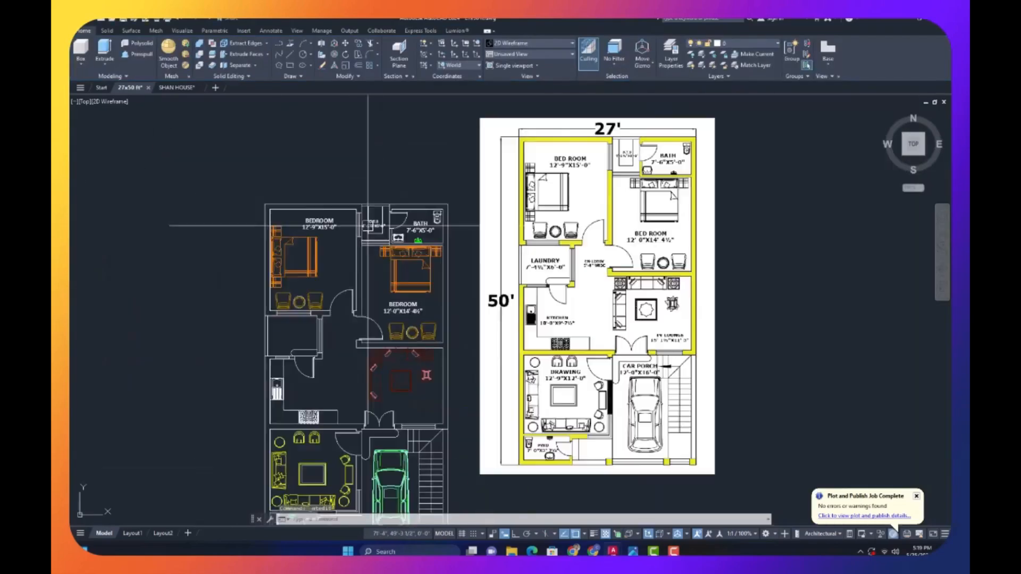
- Copy the right bedroom's label into the laundry room below the left bedroom
scroll(308, 256, up, 4)
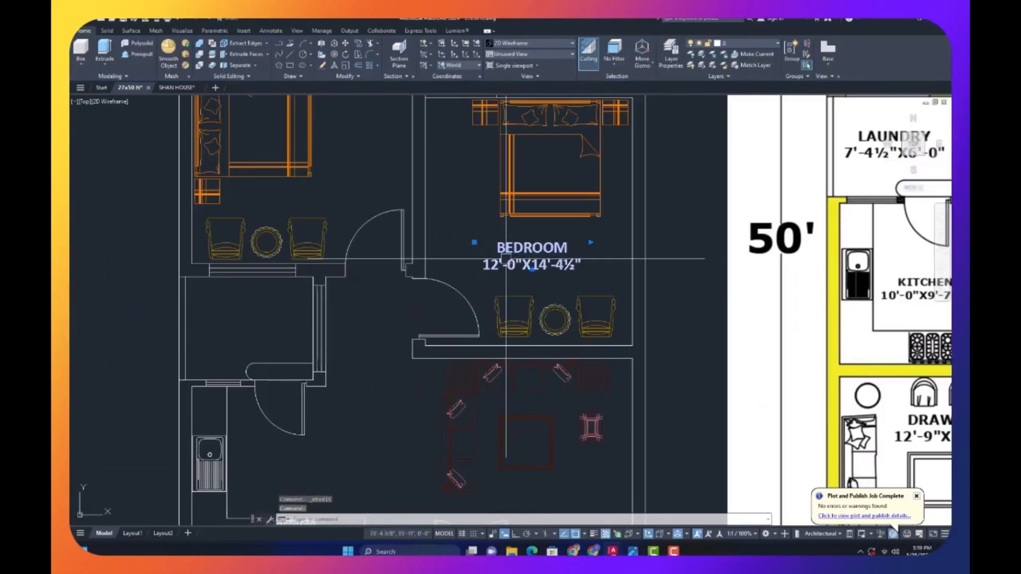
text(co)
key(space)
click(479, 269)
click(189, 345)
key(Escape)
- Change the size in the laundry room's copied label to 7'-4½"X6'-0"
scroll(195, 345, up, 5)
click(216, 342)
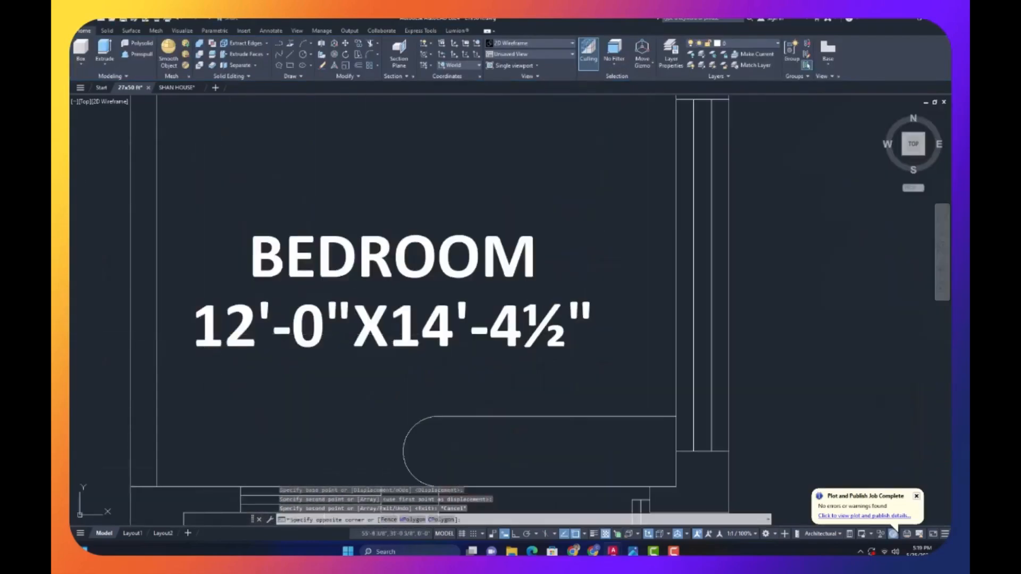
click(203, 343)
double_click(202, 343)
drag(257, 331, 145, 317)
text(7)
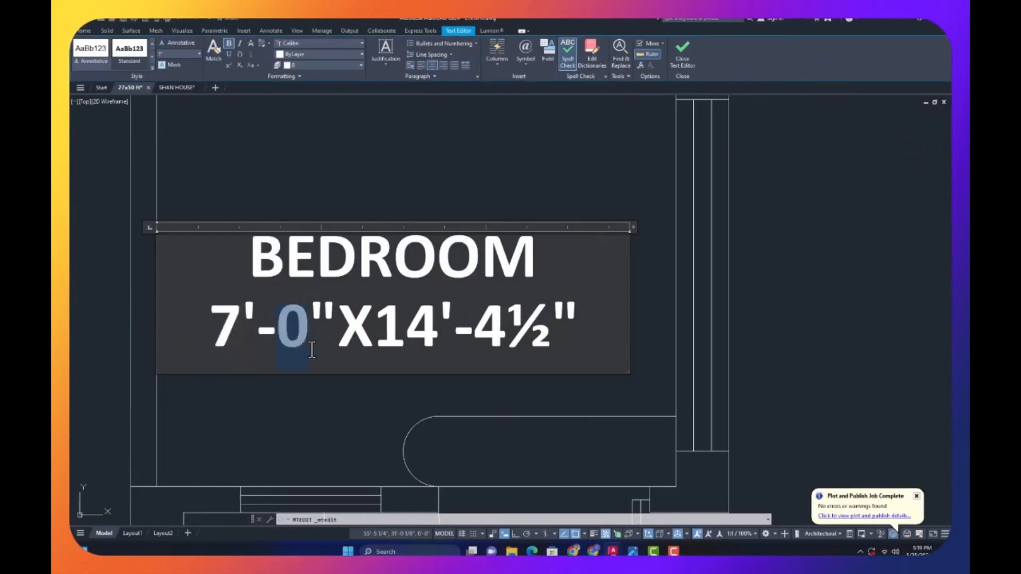
text(4½)
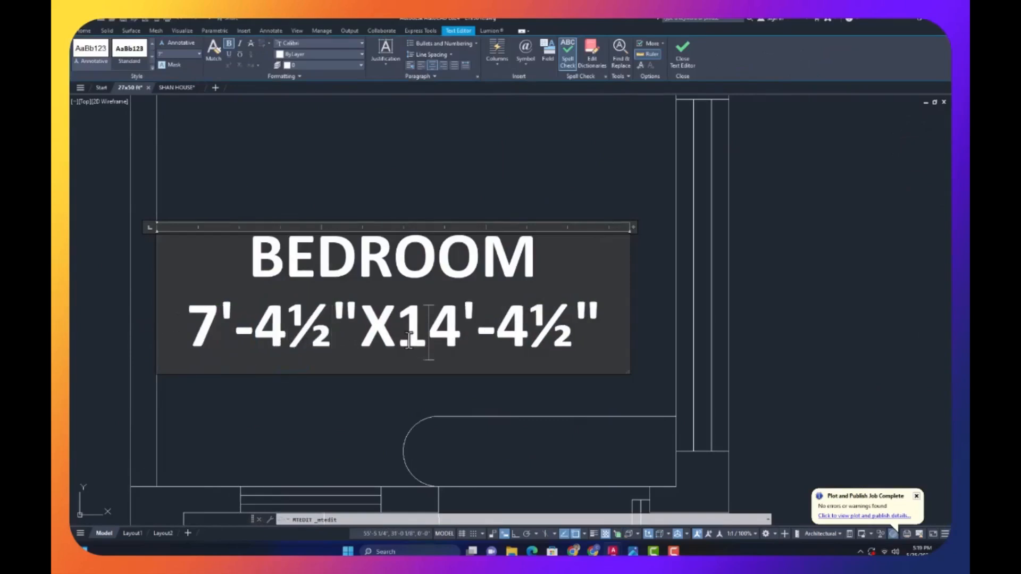
text(6)
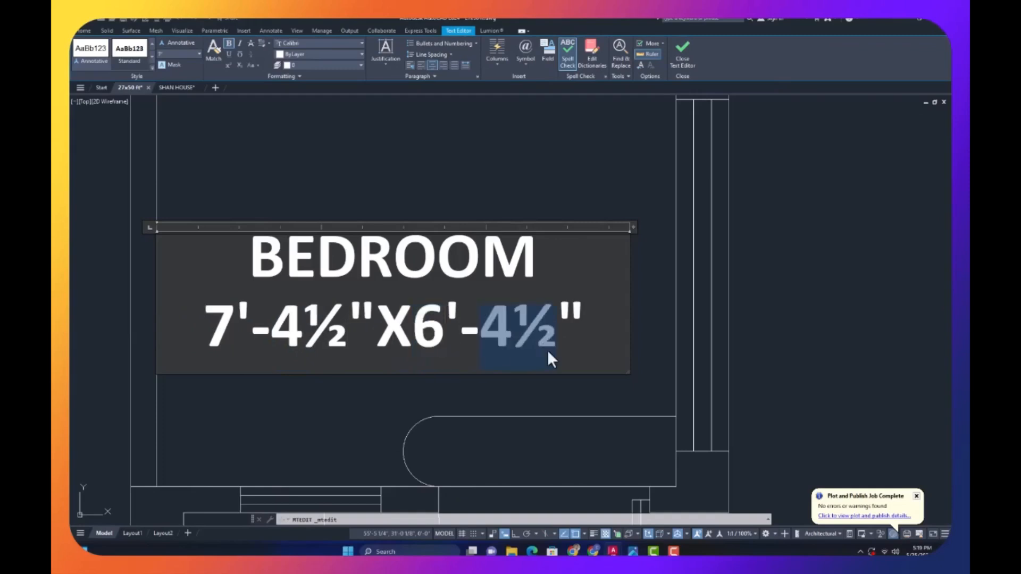
text(0)
- Change the laundry room label's name from BEDROOM to LAUNDRY
drag(537, 265, 193, 264)
text(LAUN)
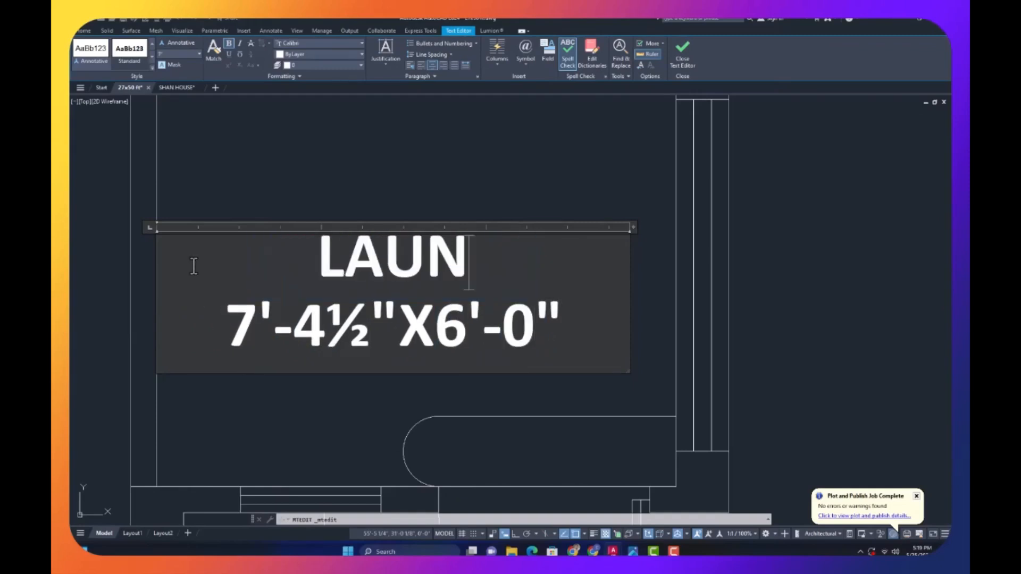
text(DRU)
key(BackSpace)
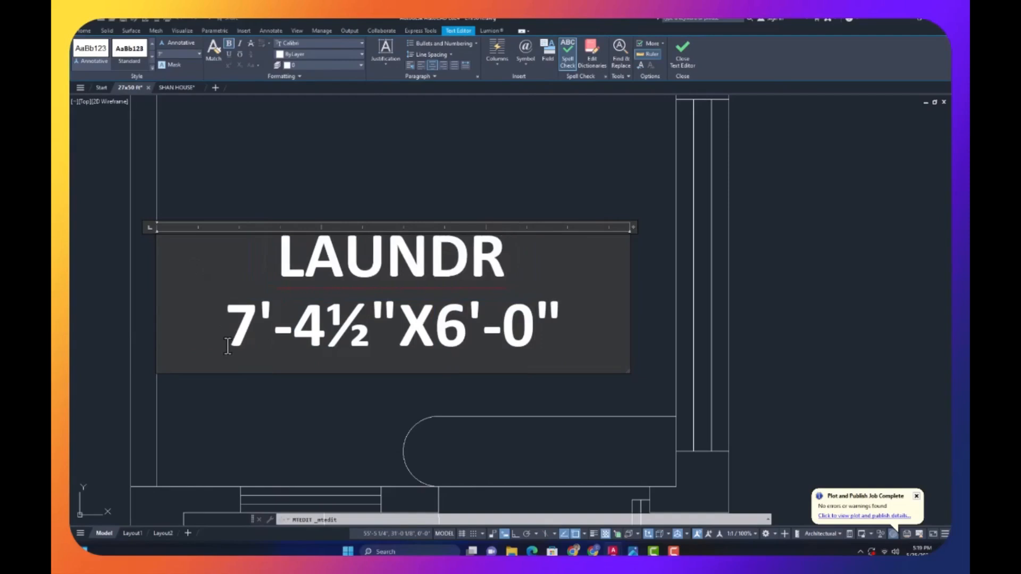
text(Y)
key(ctrl+Return)
- Copy the laundry label into the lobby between the laundry and the right bedroom's door
text(co)
click(326, 370)
scroll(311, 389, down, 1)
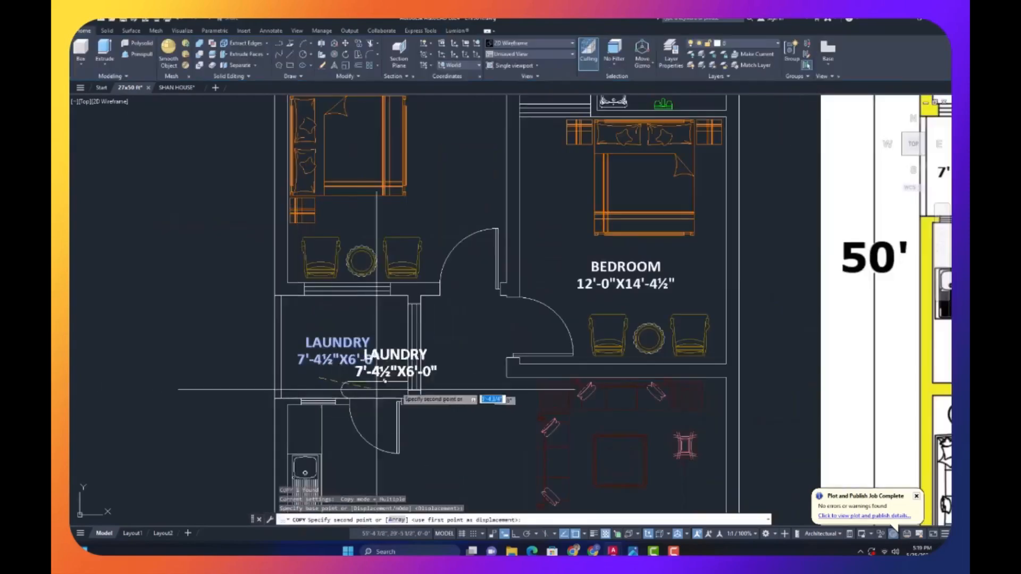
click(441, 374)
key(Escape)
- Change the lobby's copied label name from LAUNDRY to BED LOBBY
scroll(440, 352, up, 3)
click(433, 352)
click(427, 312)
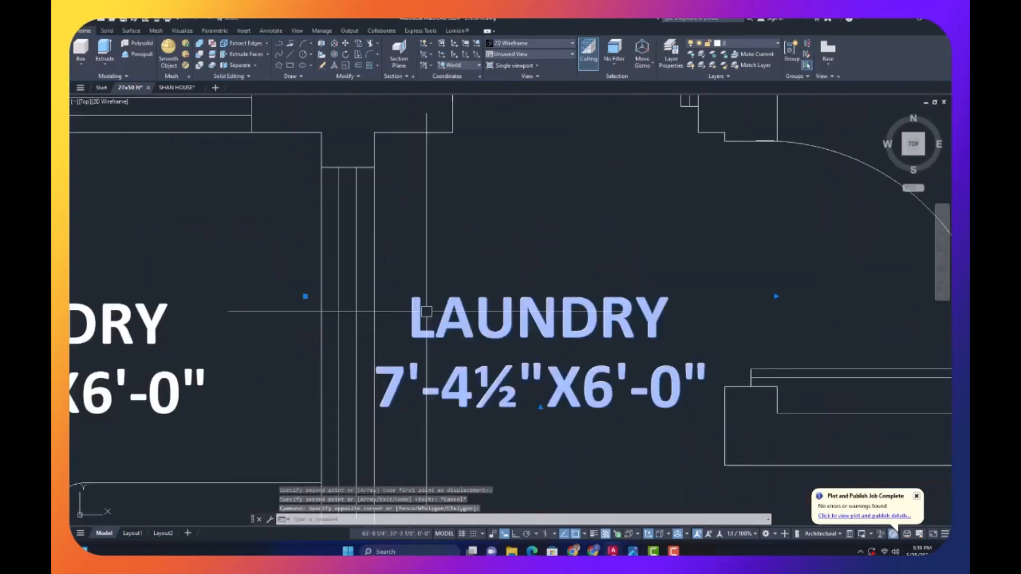
double_click(623, 318)
drag(678, 318, 267, 297)
text(BED)
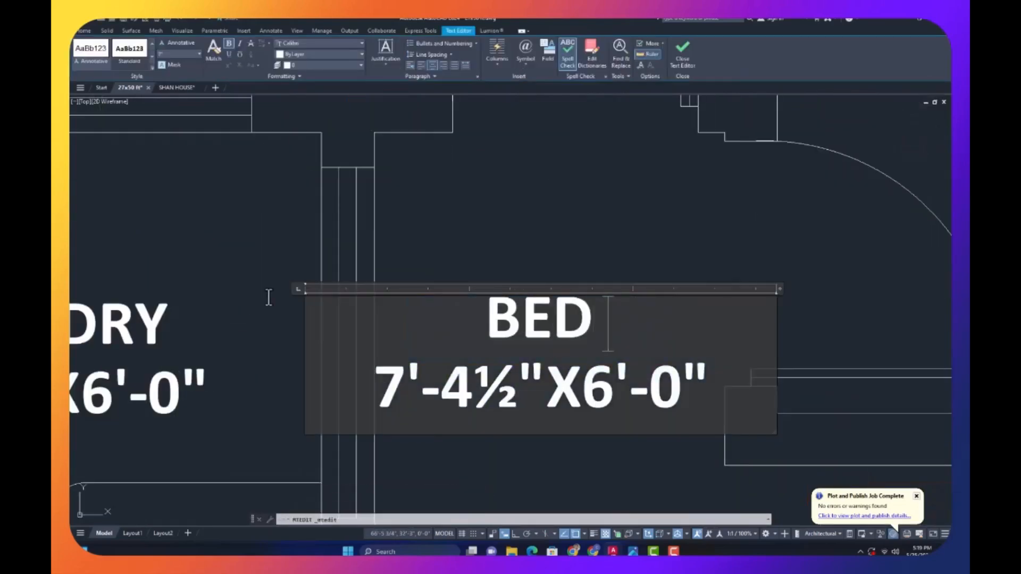
text( LOBBY)
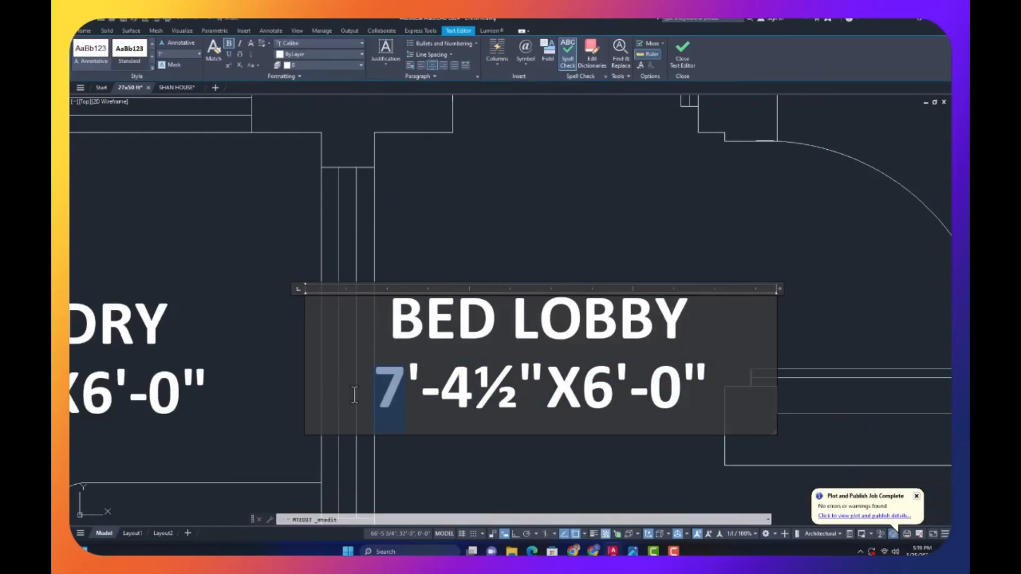
- Replace the size line of the BED LOBBY label with 5'-0" WIDE
key(BackSpace)
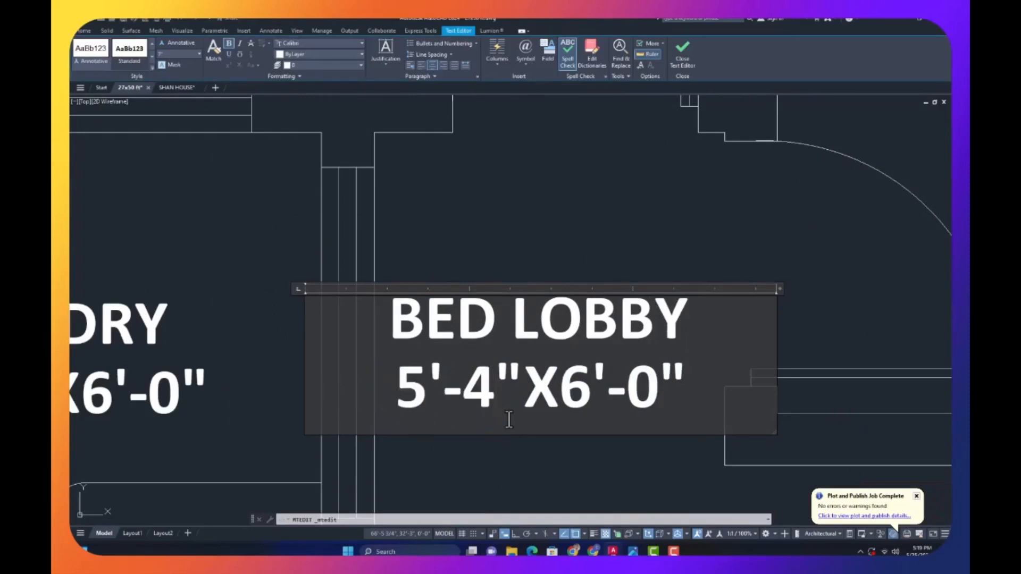
text(0)
key(BackSpace)
key(BackSpace)
text(0)
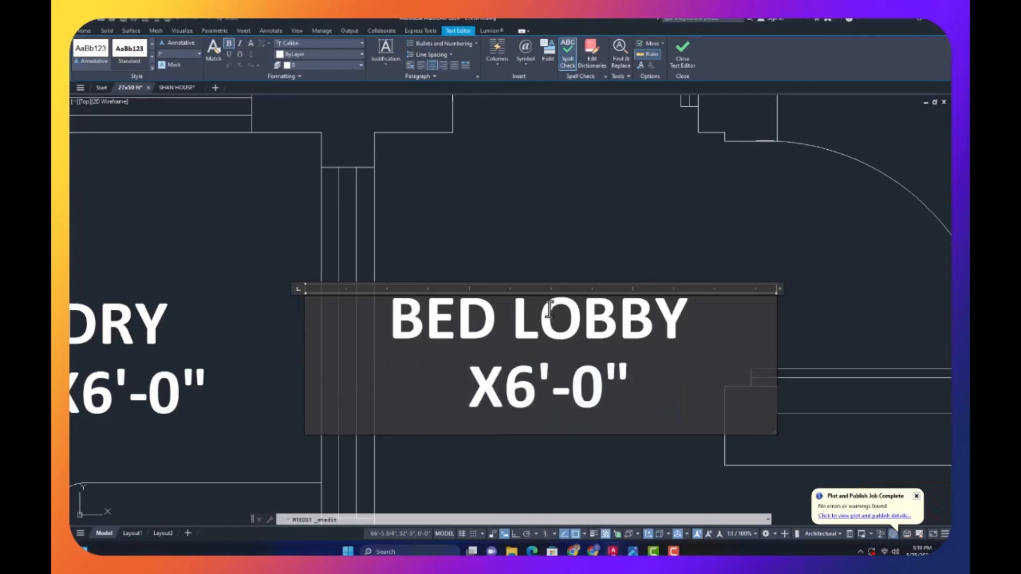
key(ctrl+z)
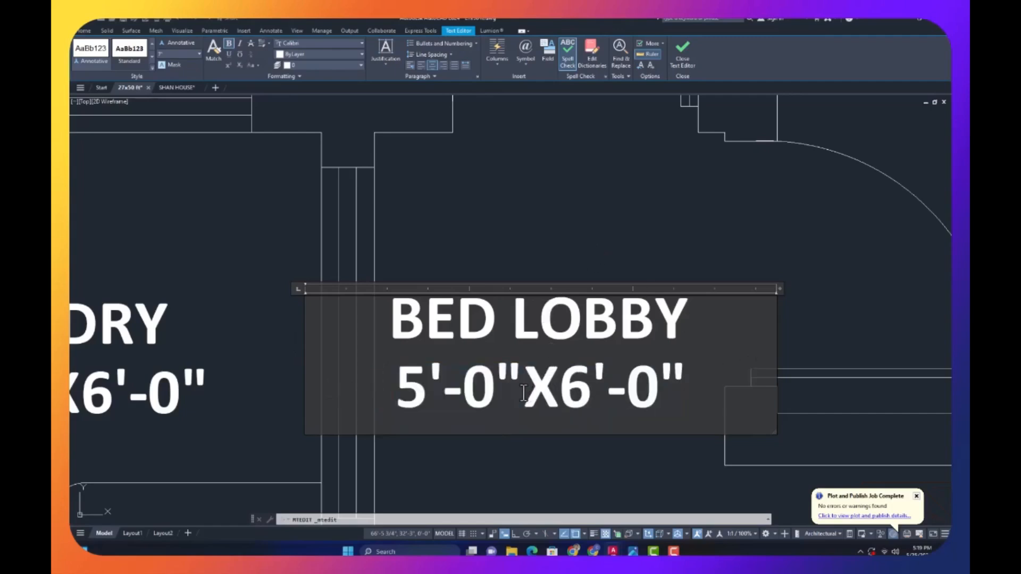
text(WIDE)
click(518, 179)
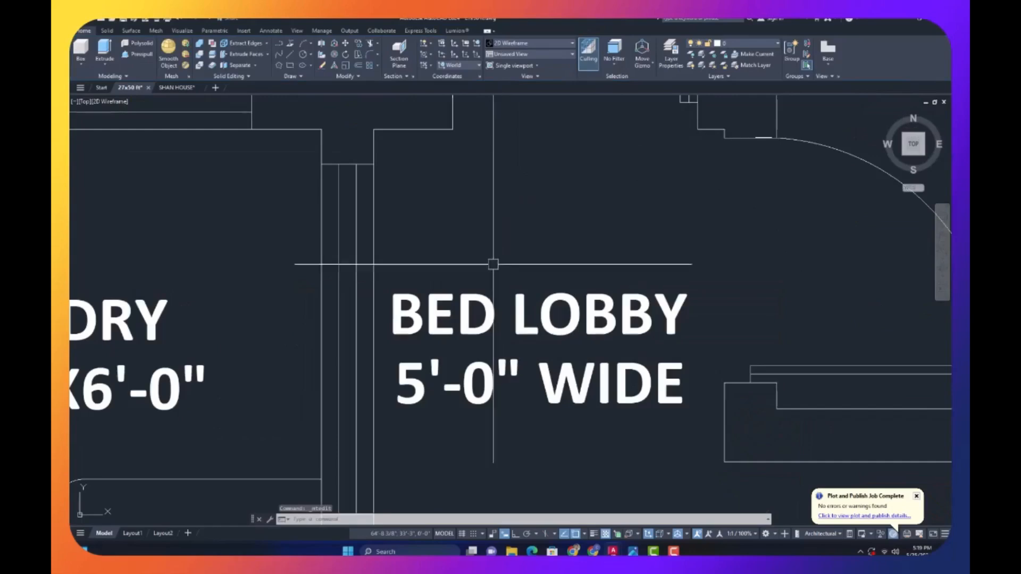
- Copy the laundry label into the kitchen, between the sink counter and the stove
scroll(479, 266, down, 3)
key(Escape)
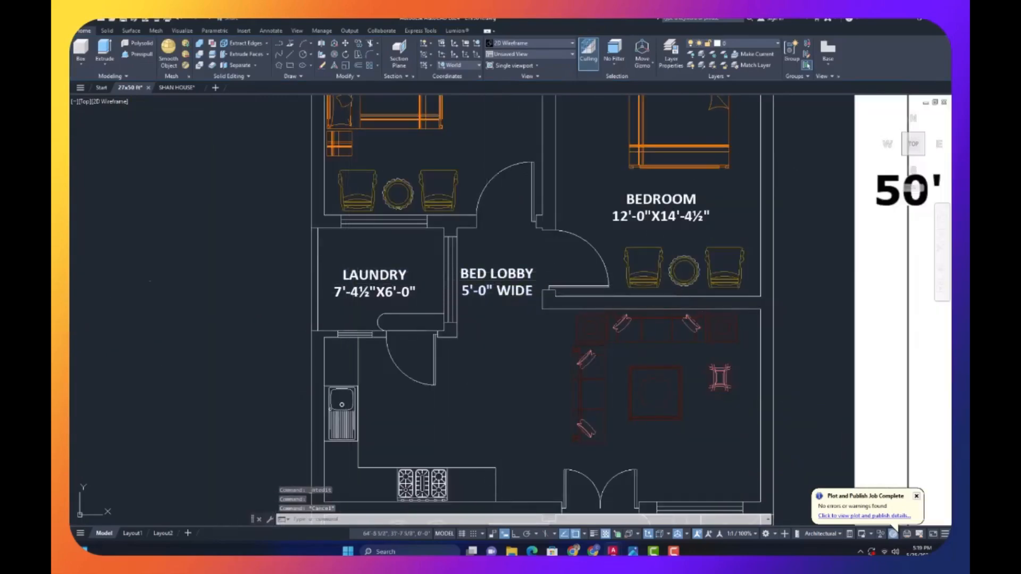
text(co)
key(space)
click(372, 289)
click(417, 431)
key(Escape)
- Change the size in the kitchen's copied label to 10'-0"X9'-7½"
scroll(425, 394, down, 5)
scroll(423, 356, up, 10)
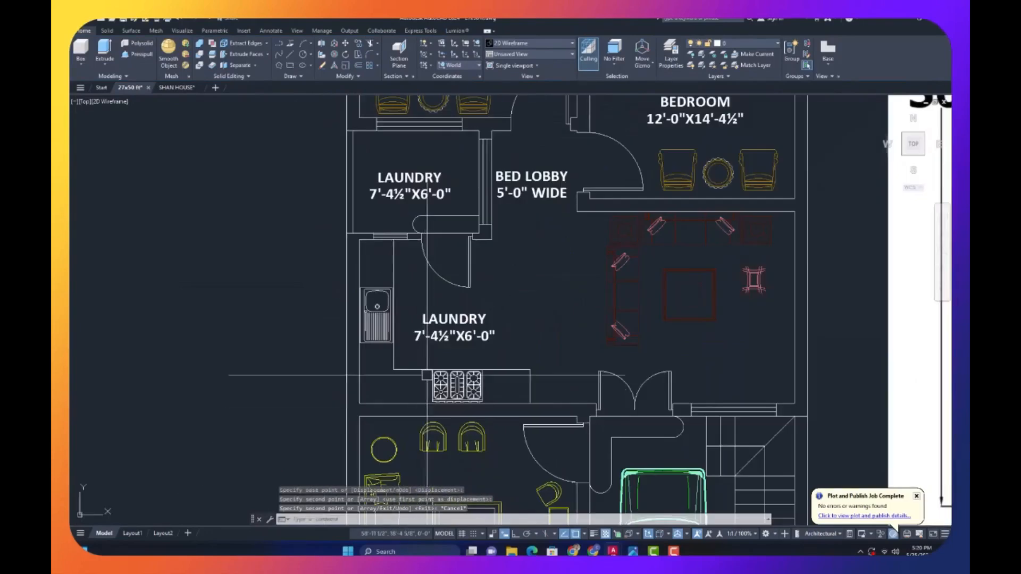
double_click(422, 337)
drag(425, 335, 398, 332)
text(10)
drag(479, 349, 555, 350)
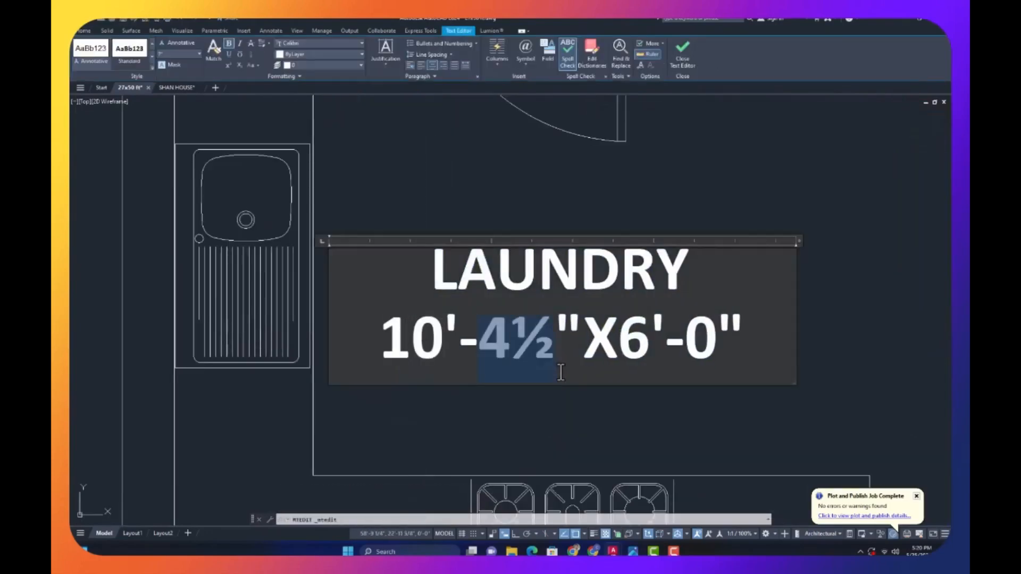
text(0)
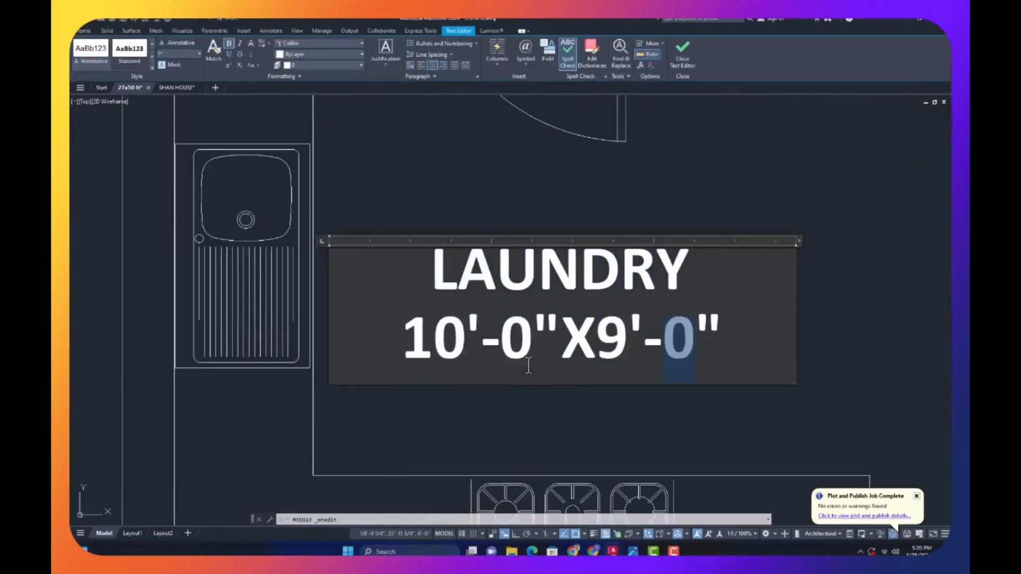
text(1/2)
- Change the kitchen label's name from LAUNDRY to KITCHEN
drag(673, 277, 227, 271)
text(K)
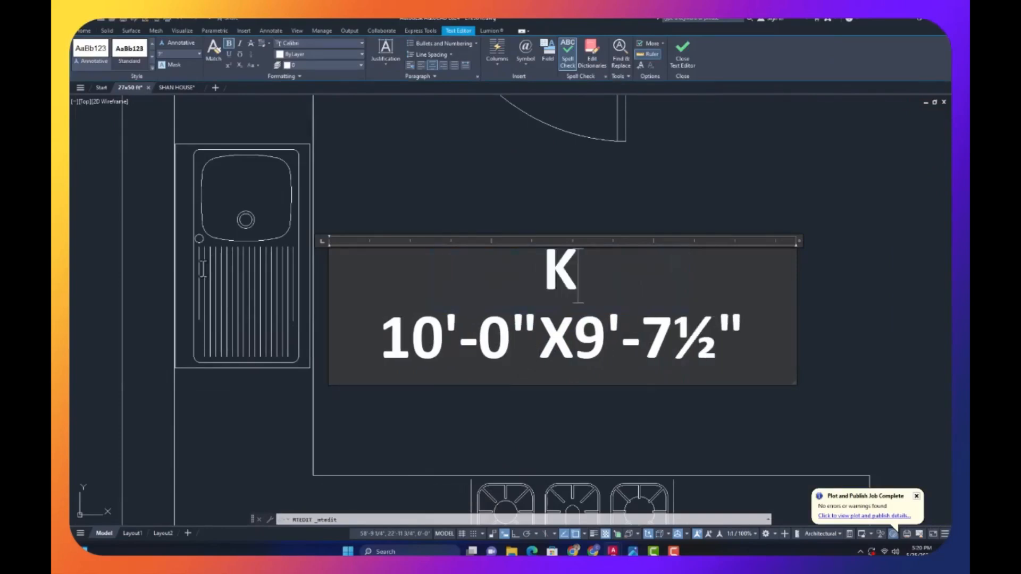
text(ITCHEN)
click(300, 328)
- Copy the kitchen label into the TV lounge, above the window beside the double door
scroll(300, 328, down, 2)
click(343, 317)
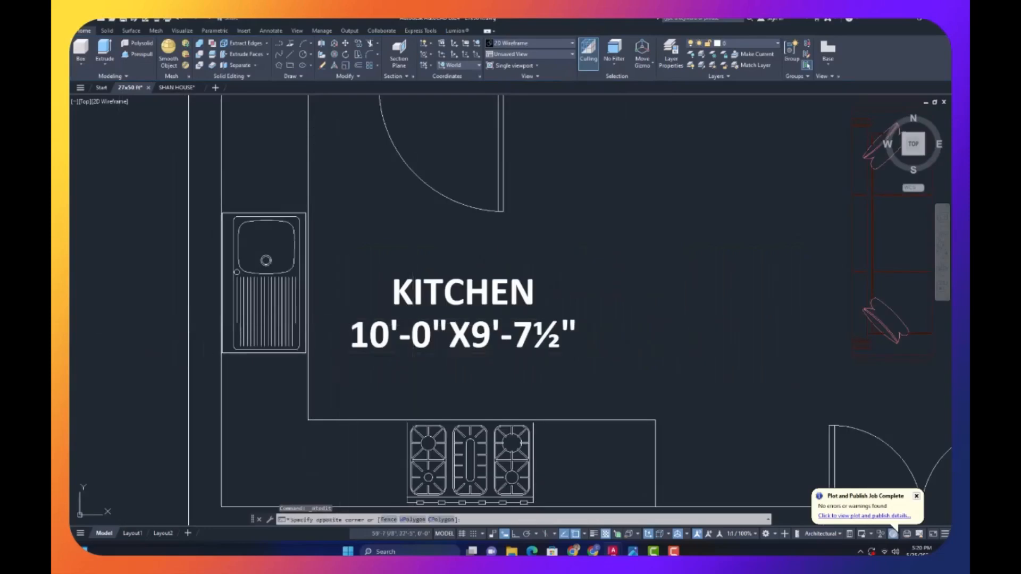
click(372, 304)
text(co)
key(Return)
click(430, 326)
scroll(415, 314, down, 7)
scroll(436, 320, up, 7)
click(455, 303)
key(Escape)
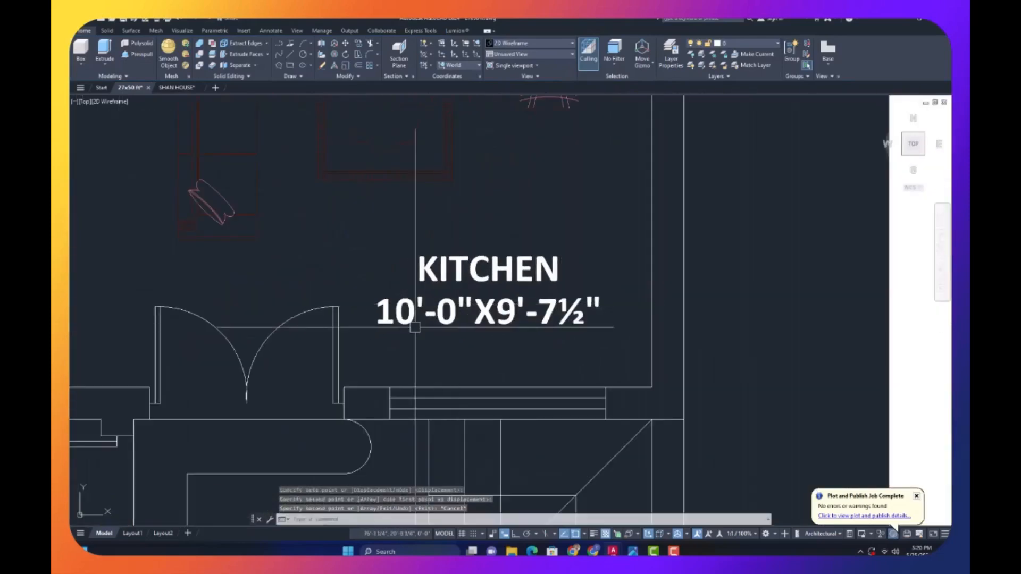
- Change the size in the TV lounge's copied label to 15'-1½"X11'-3"
scroll(416, 346, down, 6)
scroll(439, 350, up, 2)
double_click(390, 341)
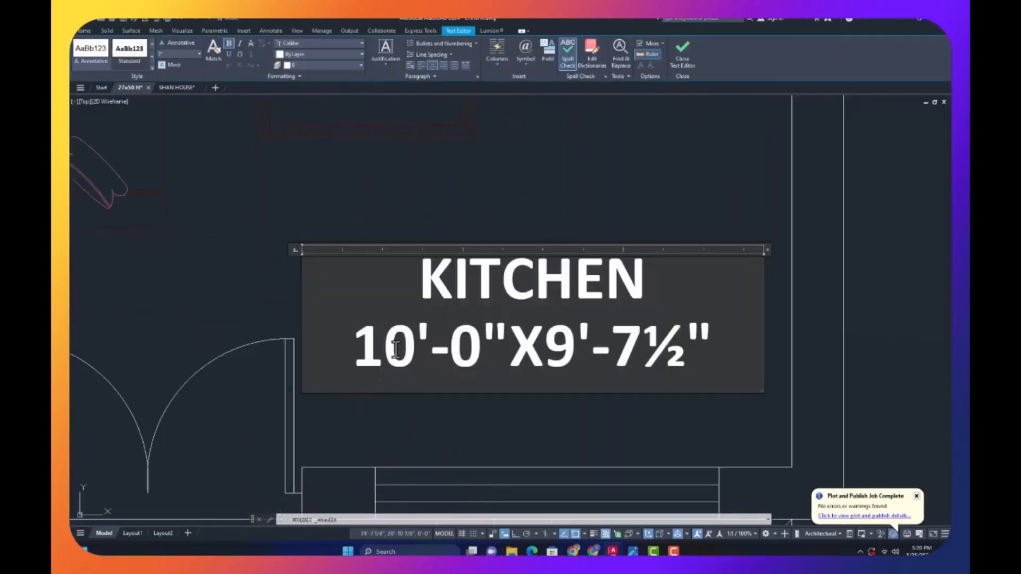
text(1)
key(ctrl+v)
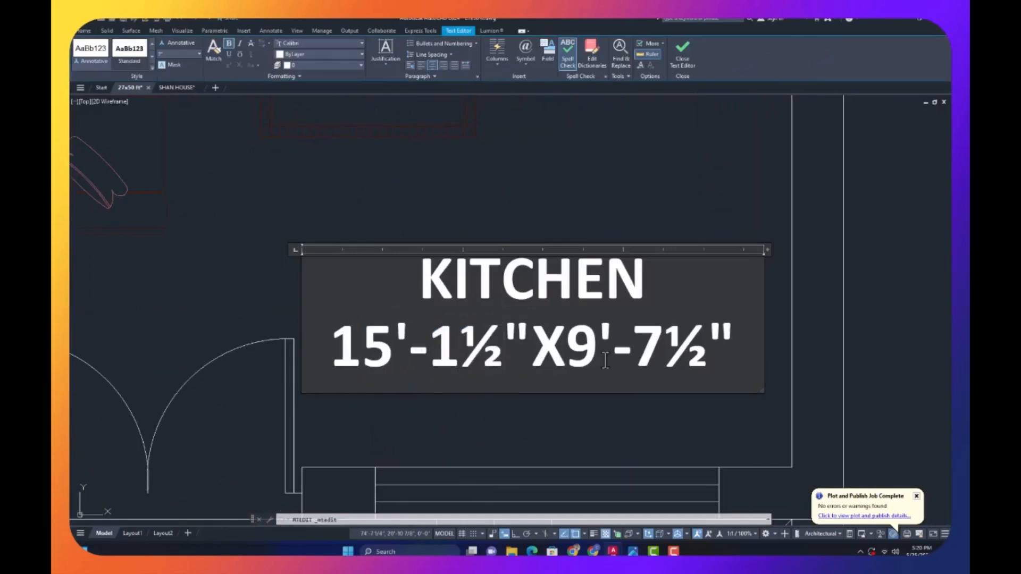
drag(601, 361, 570, 362)
text(11)
drag(651, 367, 738, 372)
text(3)
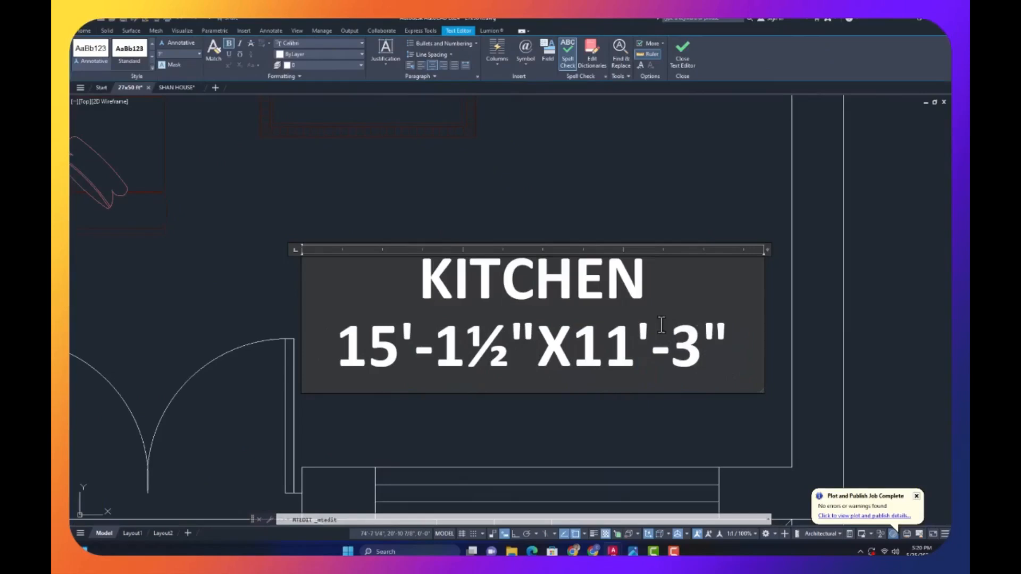
- Change the lounge label's name from KITCHEN to TV LOUNGE
drag(544, 282, 258, 271)
text(TV LOUN)
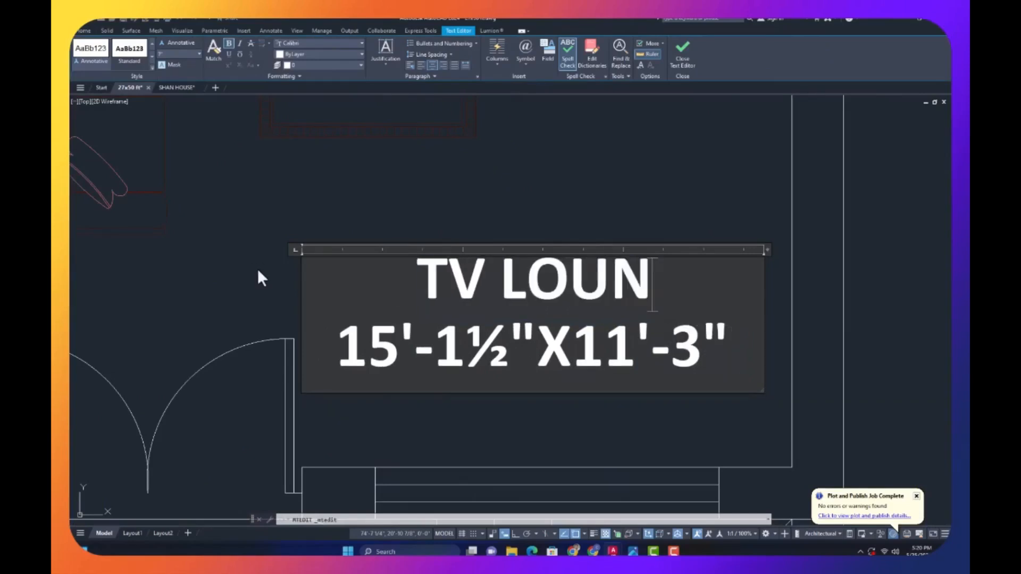
text(GER)
key(BackSpace)
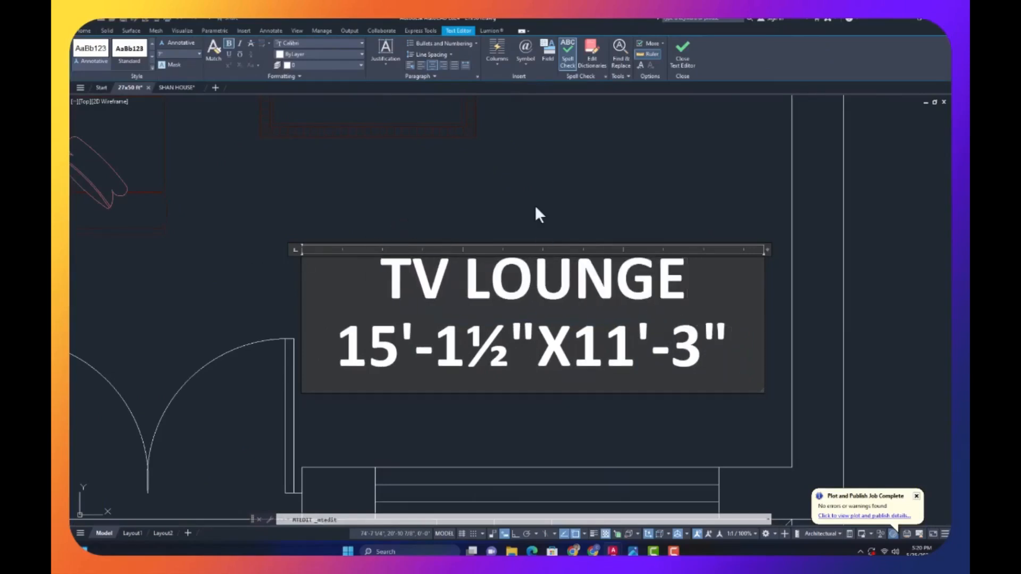
key(Escape)
- Copy the TV LOUNGE label into the drawing room, between the two armchairs and the center table
click(500, 302)
text(co)
key(Return)
click(507, 302)
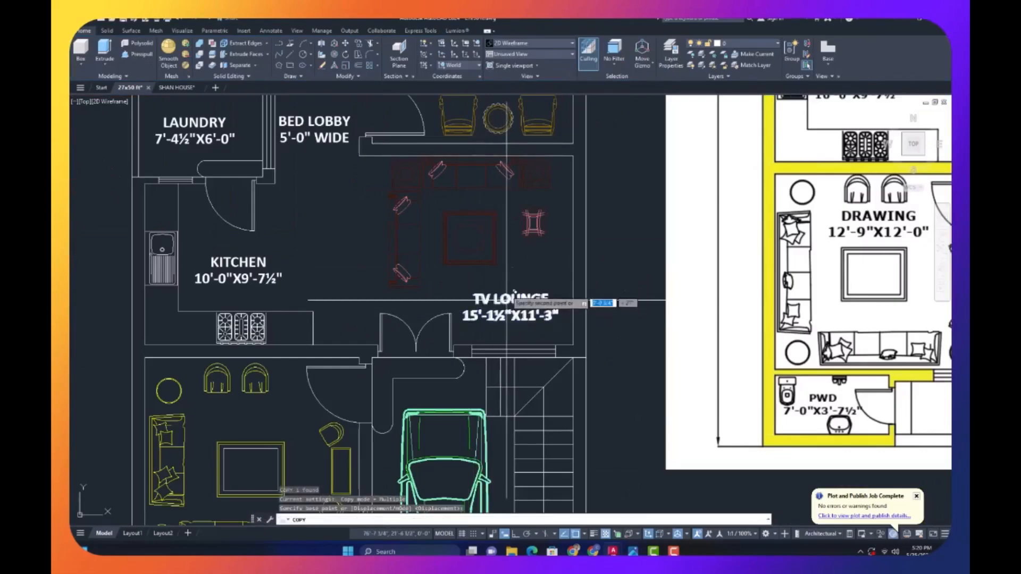
scroll(229, 433, up, 4)
click(309, 357)
key(Escape)
- Edit the copied label in the drawing room to read DRAWING with the size 12'-9"X12'-0"
middle_drag(173, 344, 340, 292)
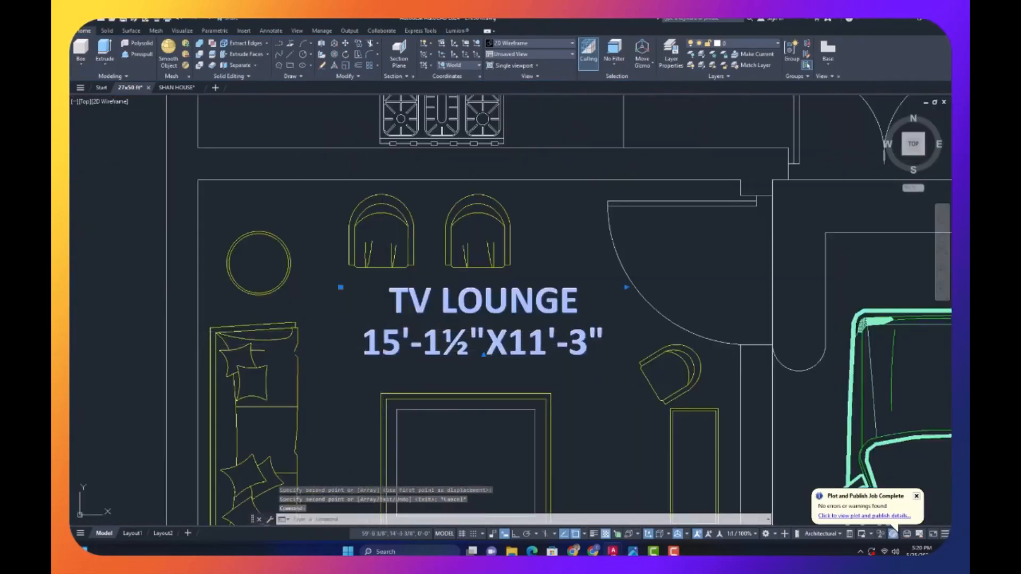
double_click(391, 344)
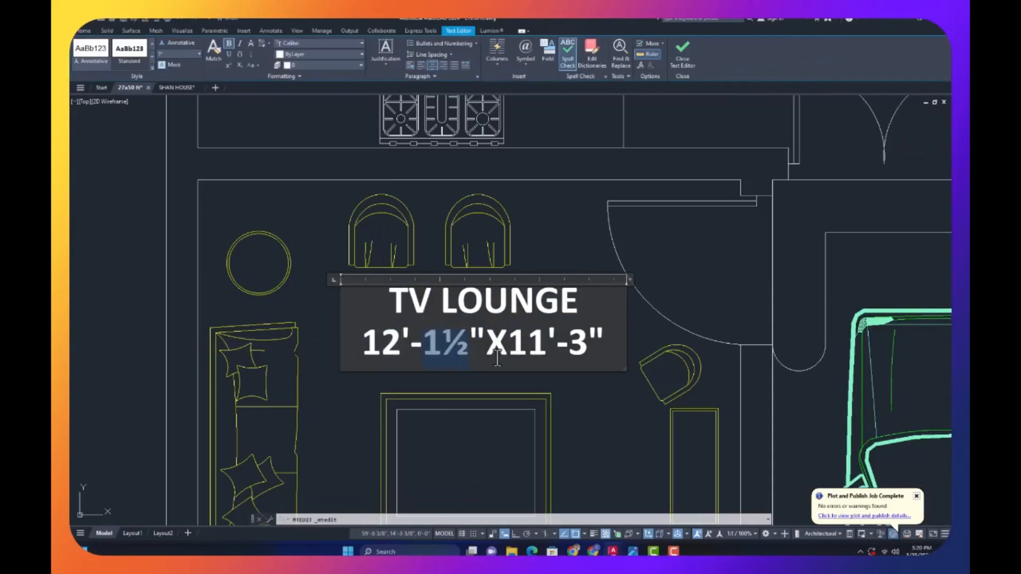
text(9)
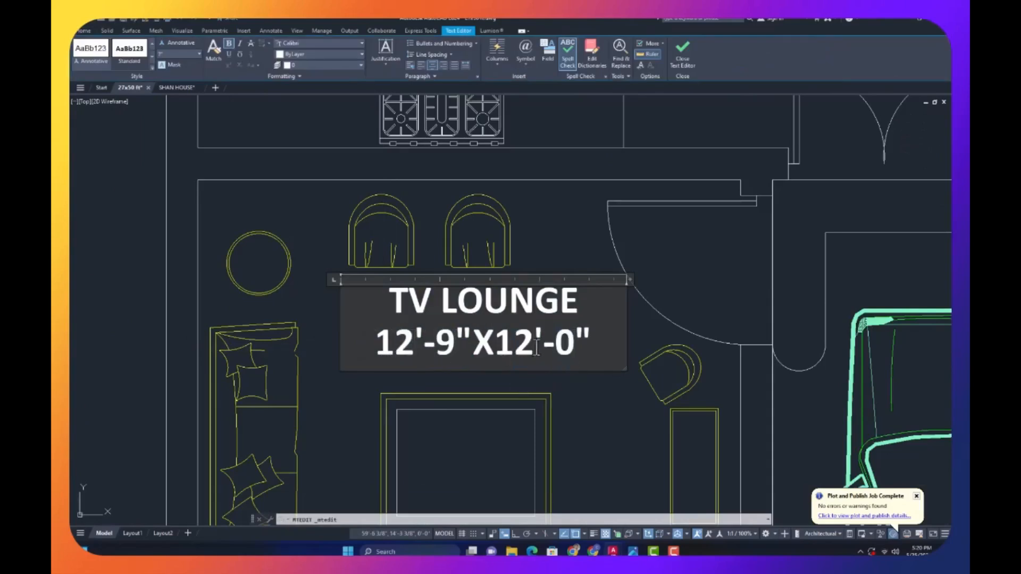
text(DRAW)
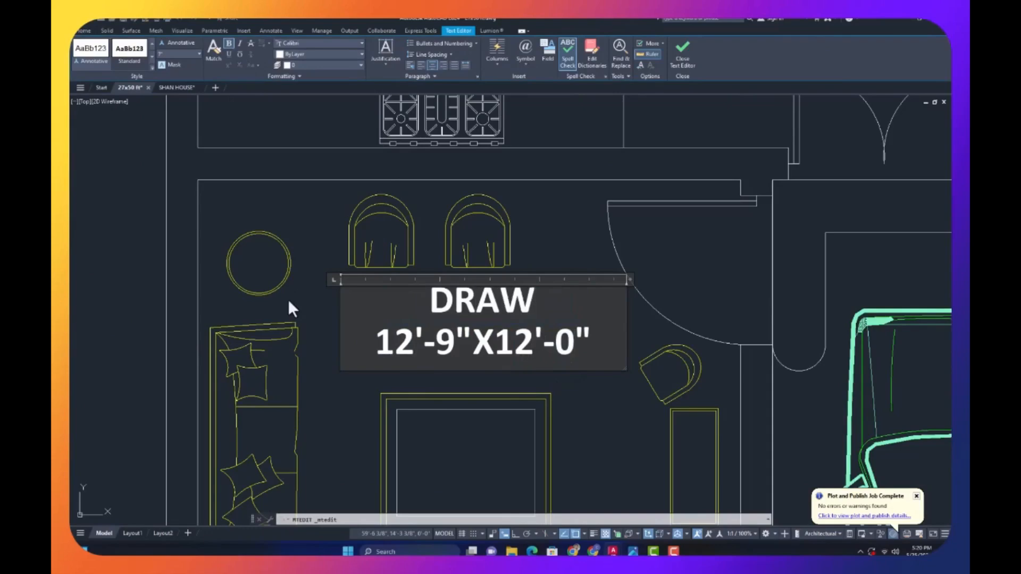
key(BackSpace)
text(WING)
click(288, 308)
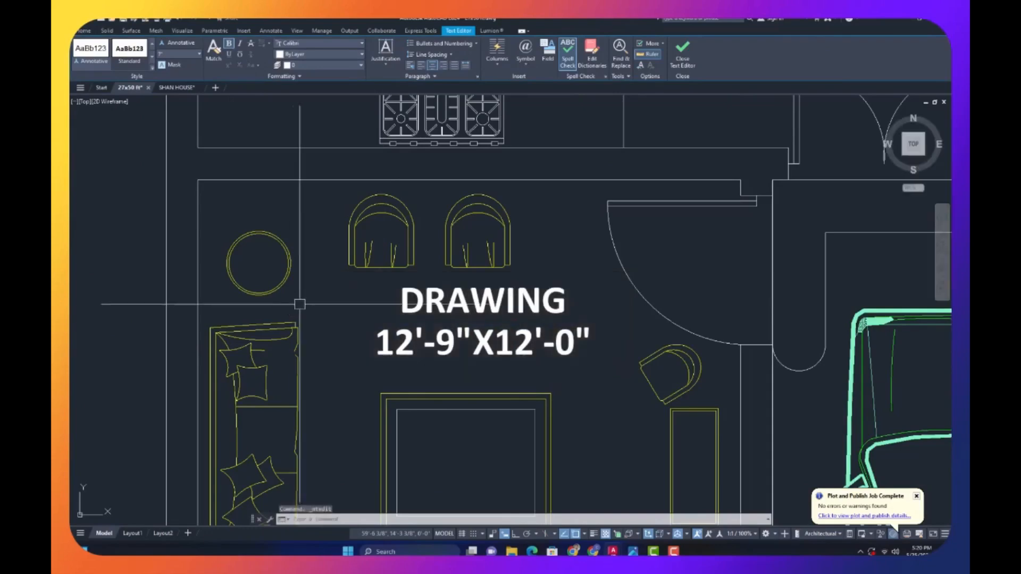
- Copy the DRAWING label into the car porch, just above the front of the car
scroll(439, 349, down, 3)
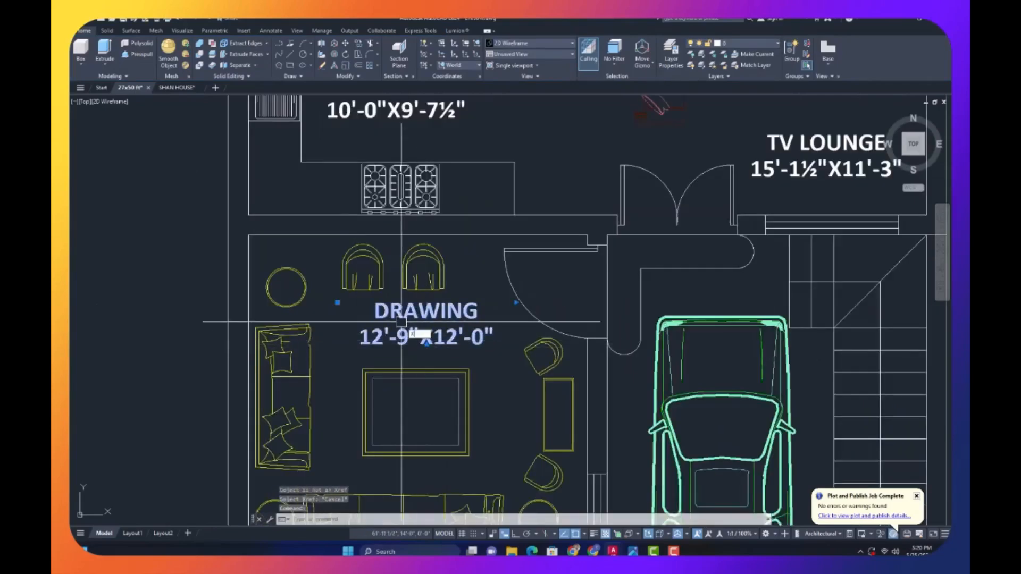
text(co)
key(Return)
click(454, 353)
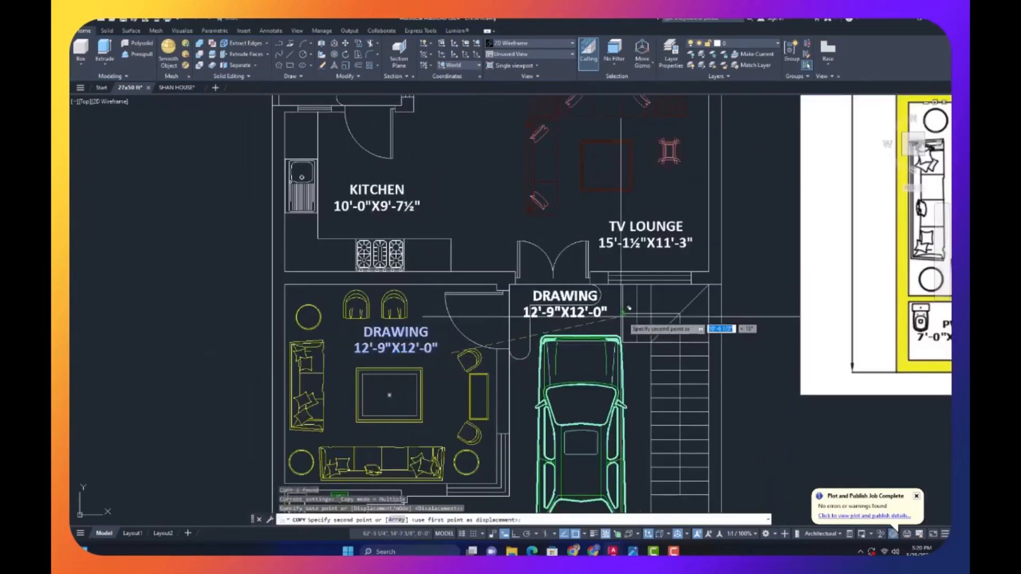
scroll(630, 323, up, 3)
click(629, 345)
key(Escape)
- Edit the label above the car to read CAR PORCH with the size 12'-0"X16'-0"
scroll(497, 335, down, 1)
double_click(449, 313)
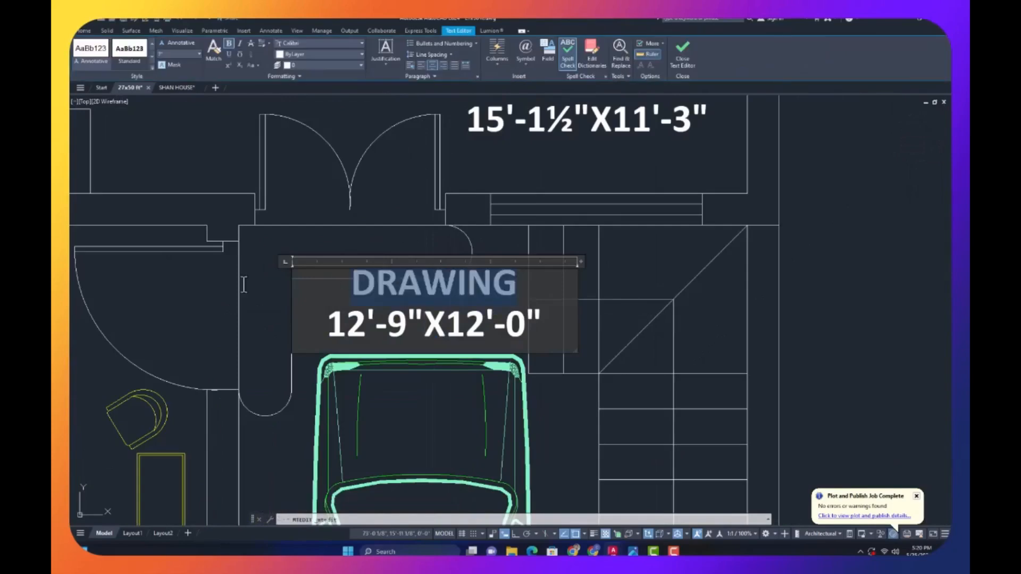
text(CAR PORCH)
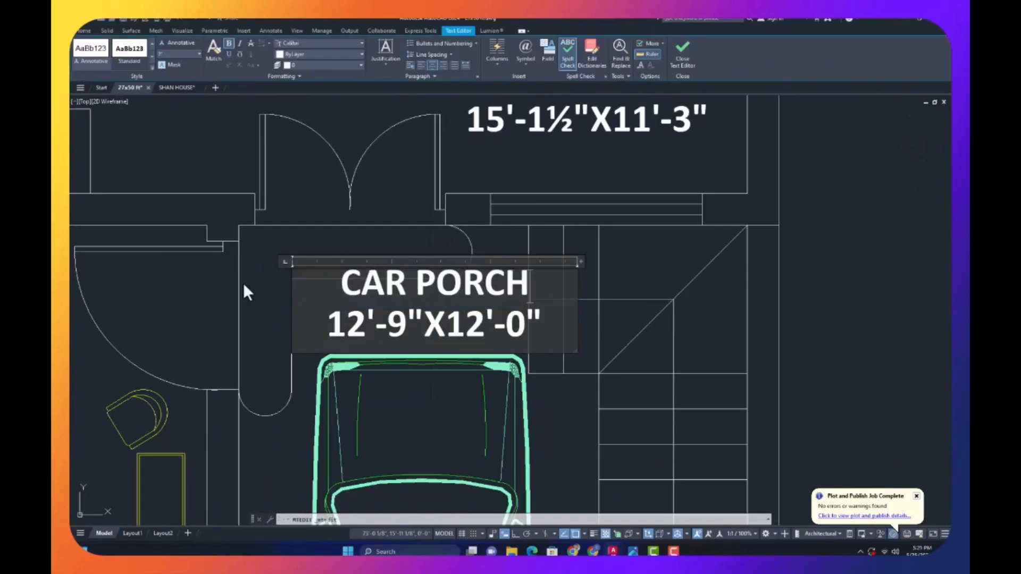
scroll(345, 341, down, 5)
scroll(347, 339, up, 3)
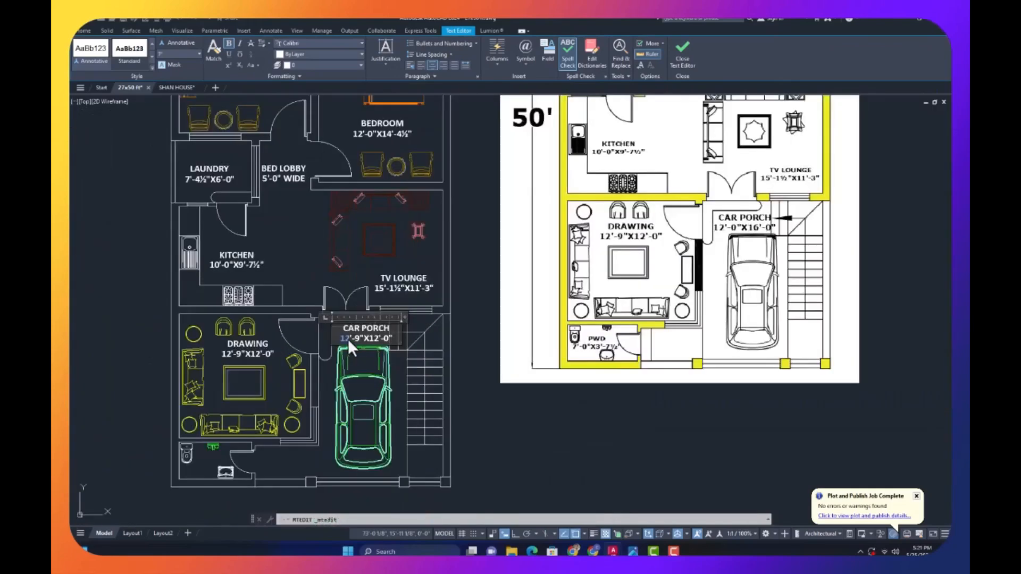
scroll(348, 339, up, 5)
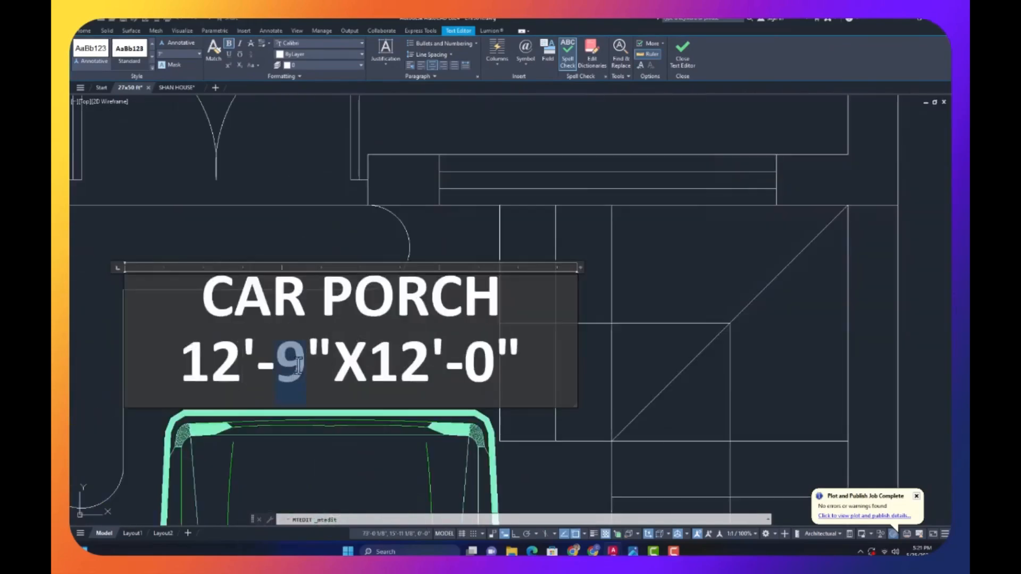
text(6)
key(Escape)
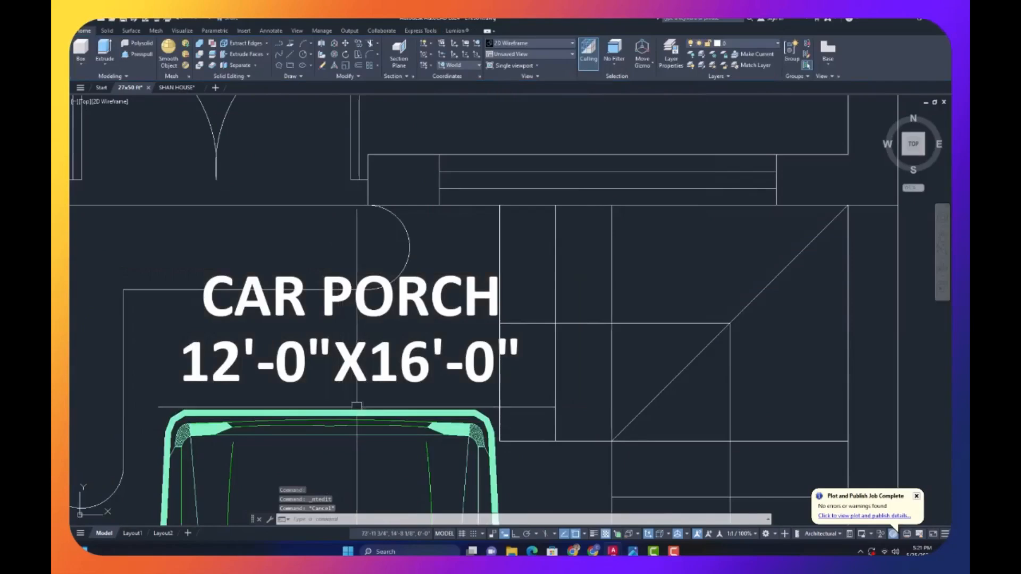
- Copy the CAR PORCH label into the small powder room below the drawing room
scroll(383, 372, down, 5)
scroll(391, 346, up, 4)
click(378, 338)
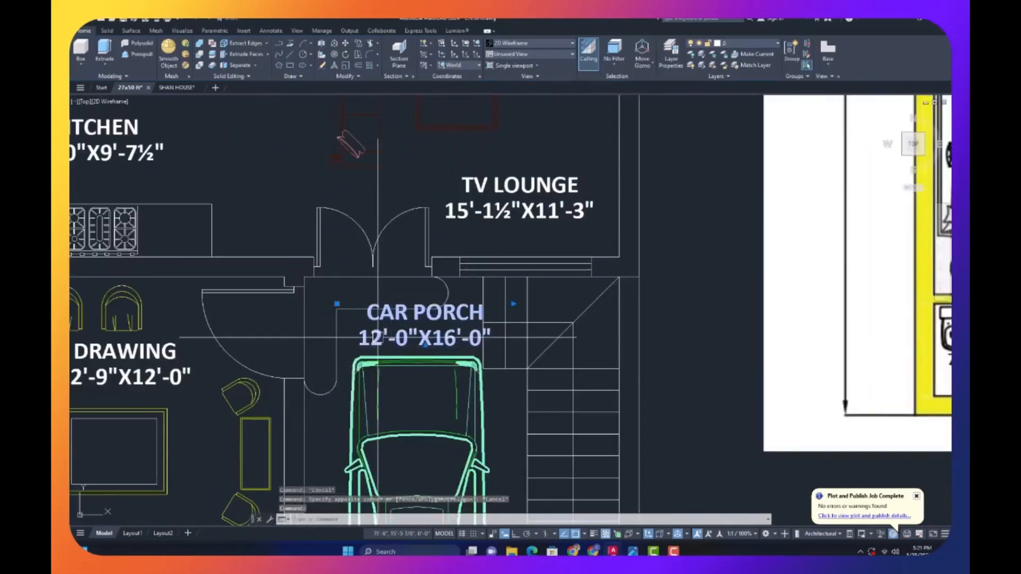
text(co)
key(space)
click(392, 337)
scroll(415, 320, down, 5)
scroll(272, 433, up, 6)
scroll(362, 351, down, 4)
scroll(311, 432, up, 8)
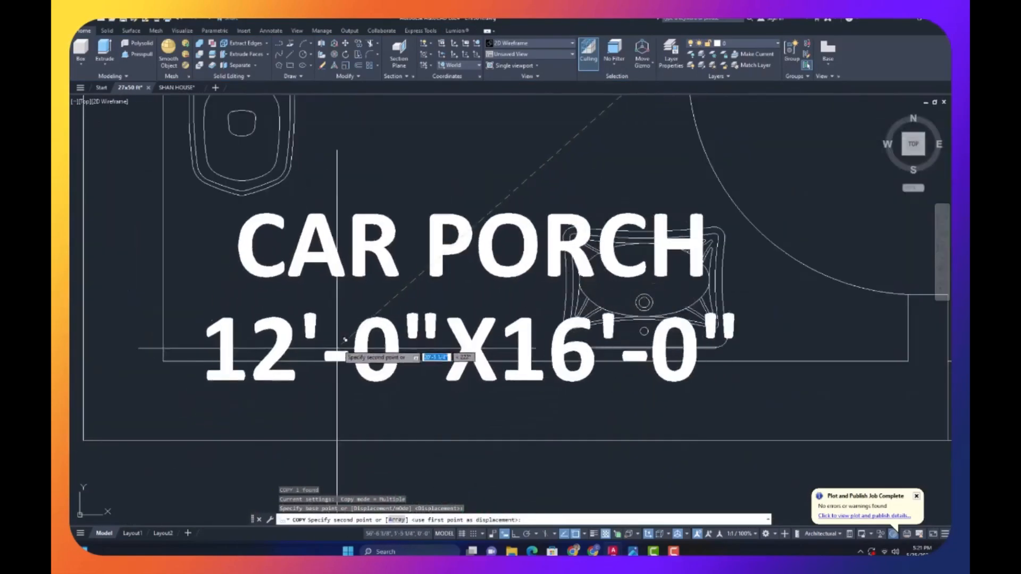
click(374, 287)
key(Escape)
- Change the size in the powder room's copied label to 7'-0"X3'-7½"
double_click(302, 309)
drag(247, 311, 336, 319)
text(4)
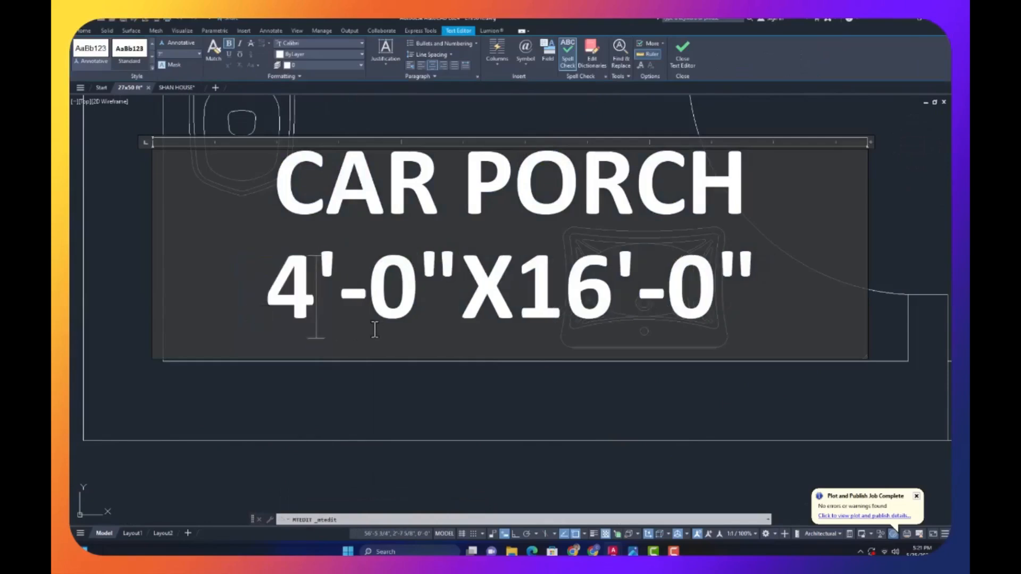
key(BackSpace)
text(3)
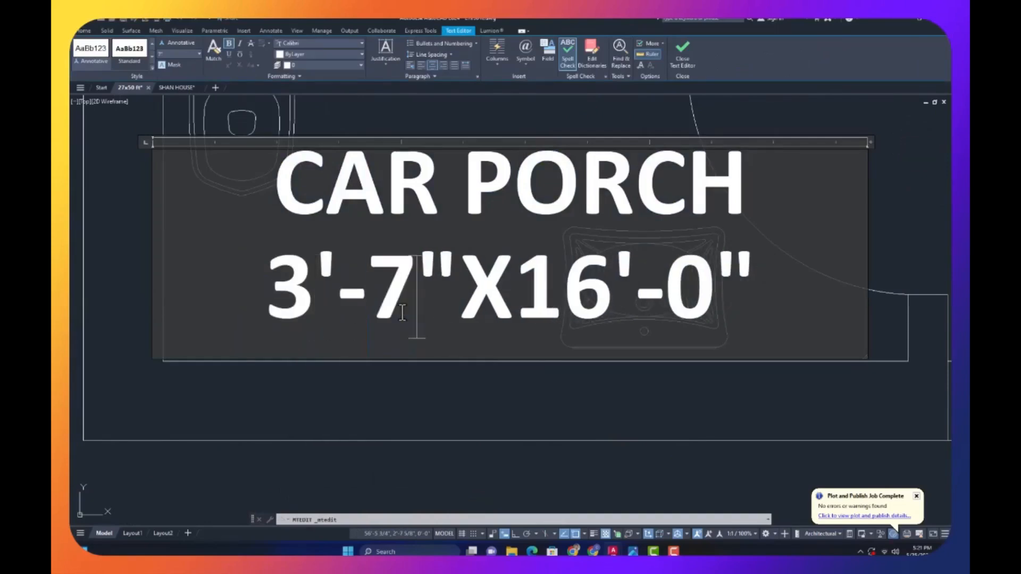
key(BackSpace)
double_click(307, 314)
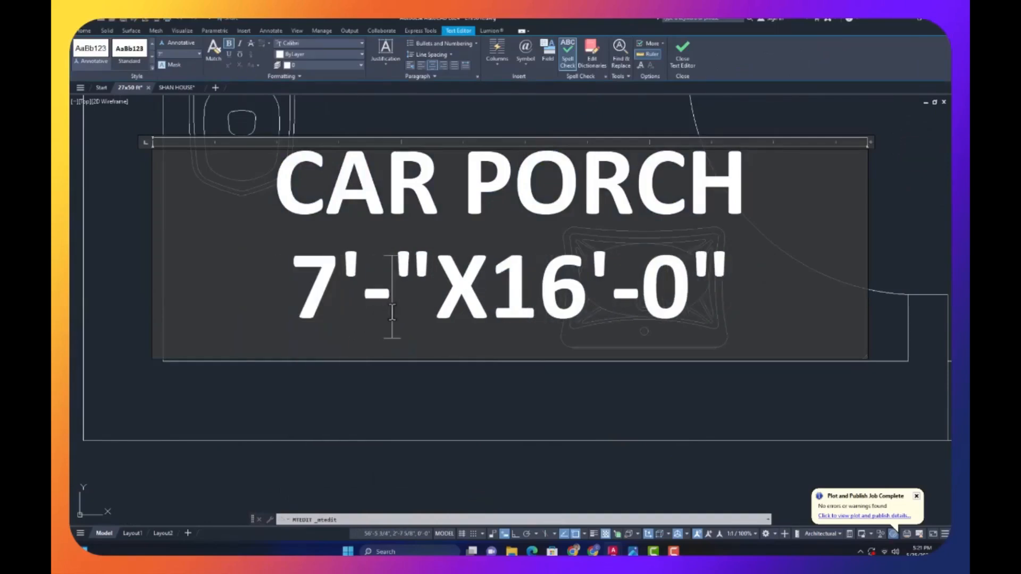
text(0)
text(4)
key(BackSpace)
text(3)
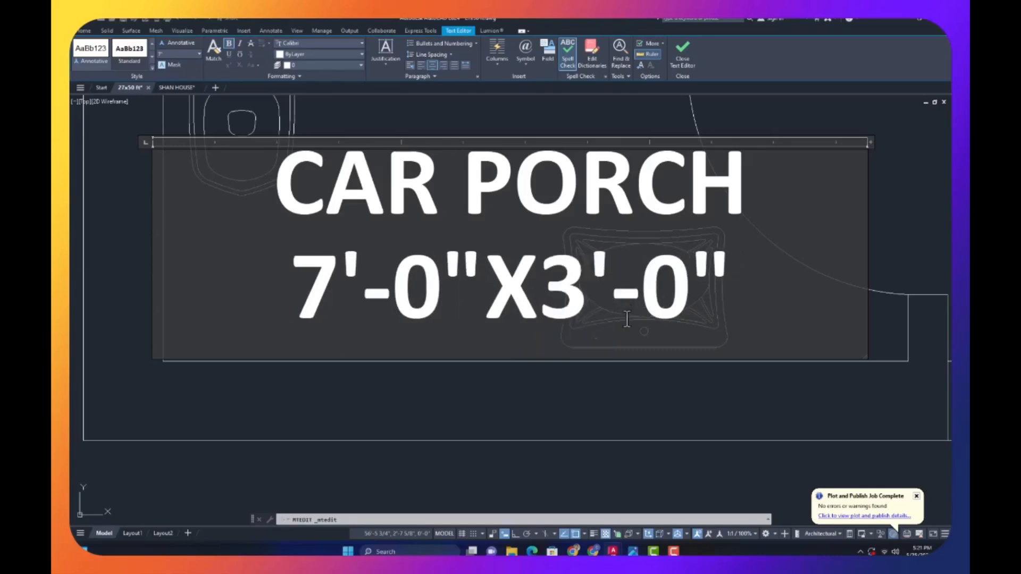
text(7 1/2)
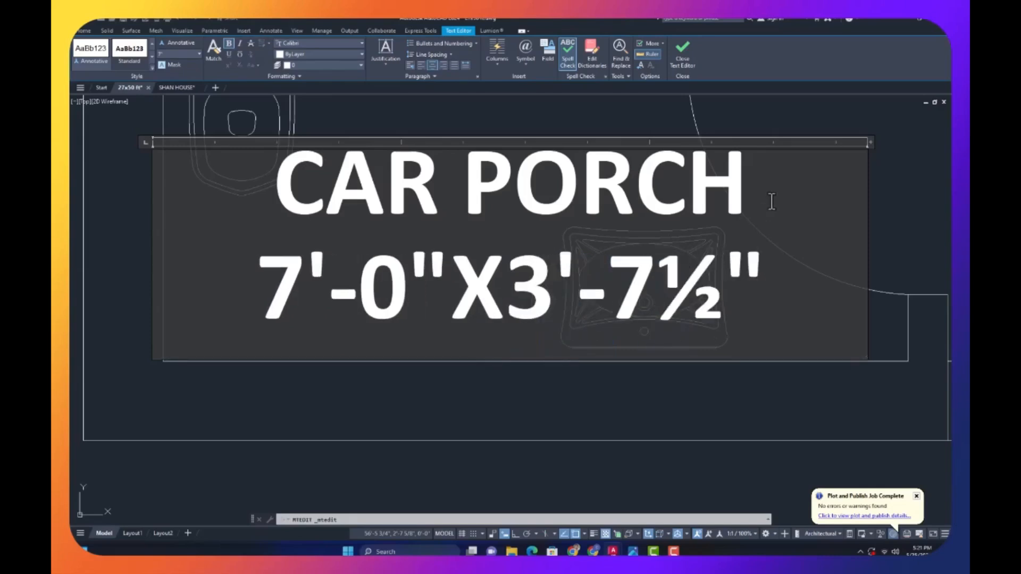
- Change the powder room label's name from CAR PORCH to PWD
drag(772, 201, 314, 218)
text(PWD)
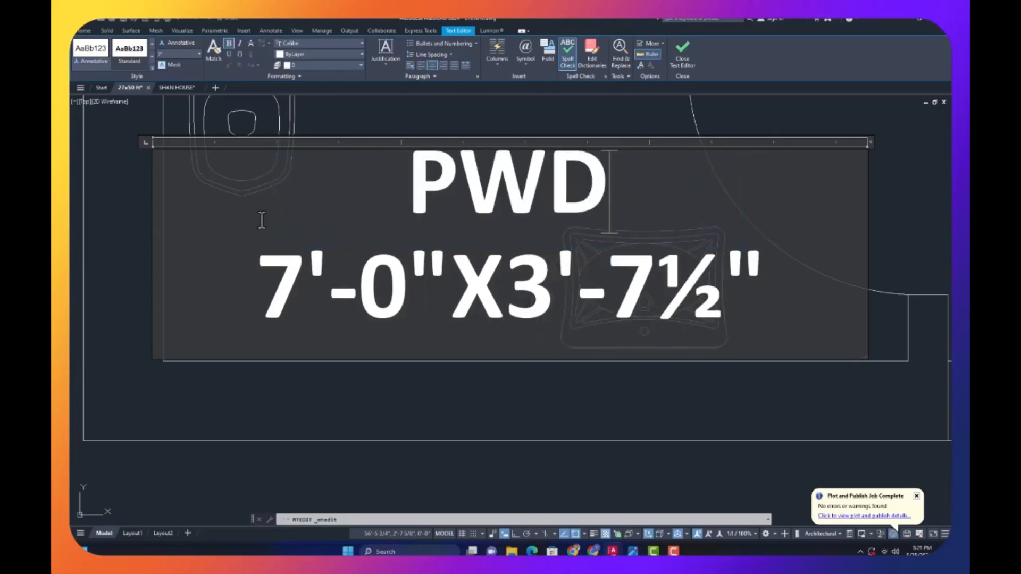
click(348, 384)
- Scale the PWD label by a factor of 0.7 about a point within its text
click(355, 296)
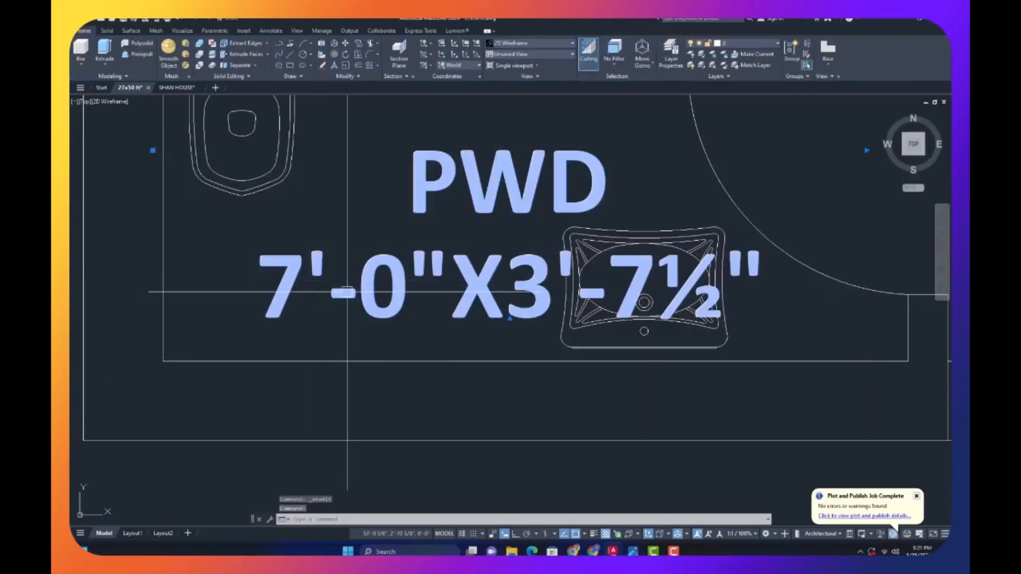
text(sc)
key(Return)
click(347, 292)
text(.7)
key(Return)
scroll(338, 327, down, 5)
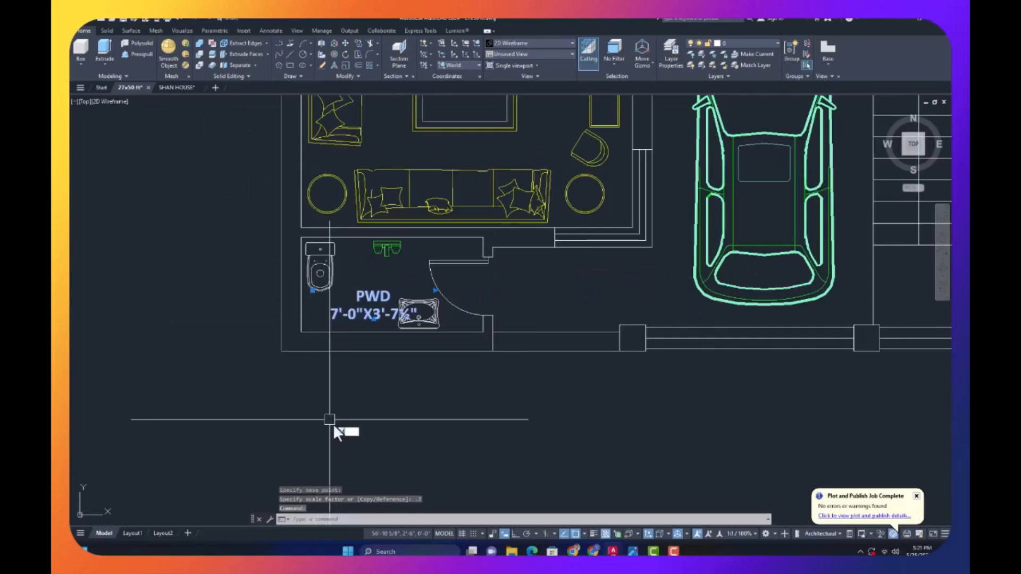
- Move the PWD label slightly upward so its text clears the washbasin
key(Return)
click(347, 425)
click(355, 398)
key(Escape)
click(355, 398)
key(Escape)
scroll(382, 384, down, 4)
click(468, 416)
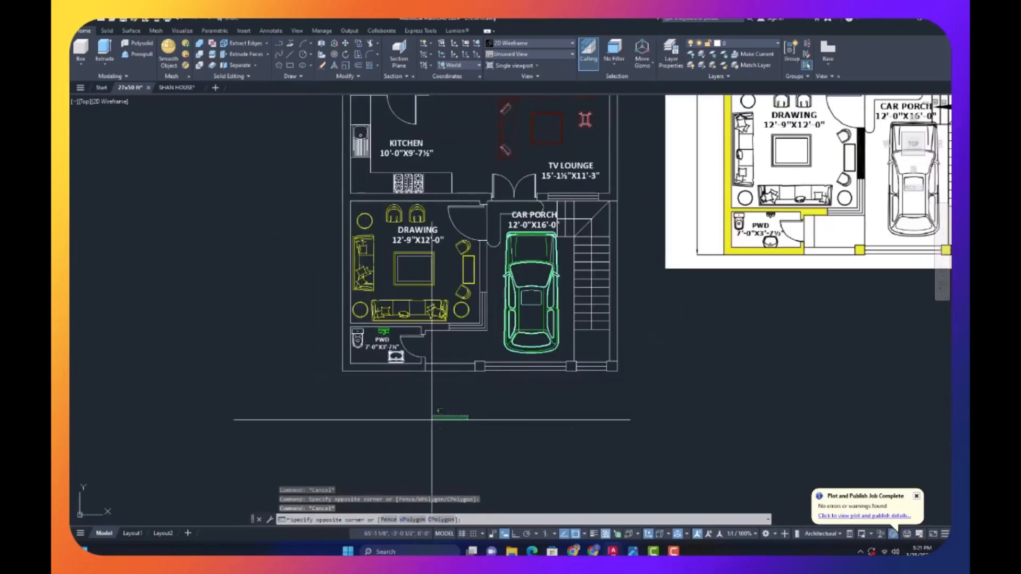
scroll(432, 420, down, 3)
scroll(463, 263, up, 1)
click(439, 282)
double_click(436, 283)
double_click(436, 283)
key(Escape)
- Move the TV lounge furniture set slightly away from the room's upper and outer side walls
scroll(478, 261, up, 8)
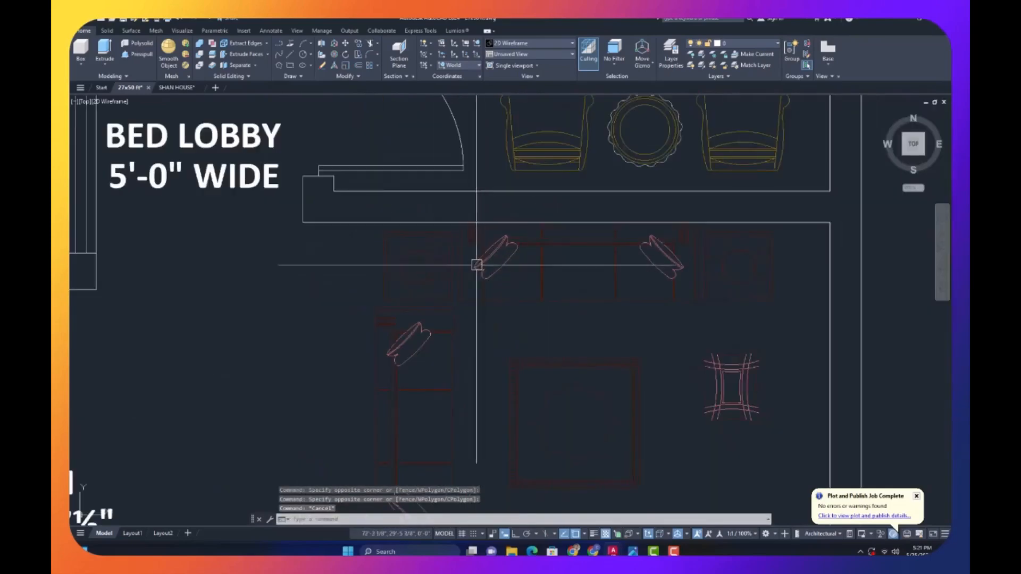
scroll(477, 264, down, 5)
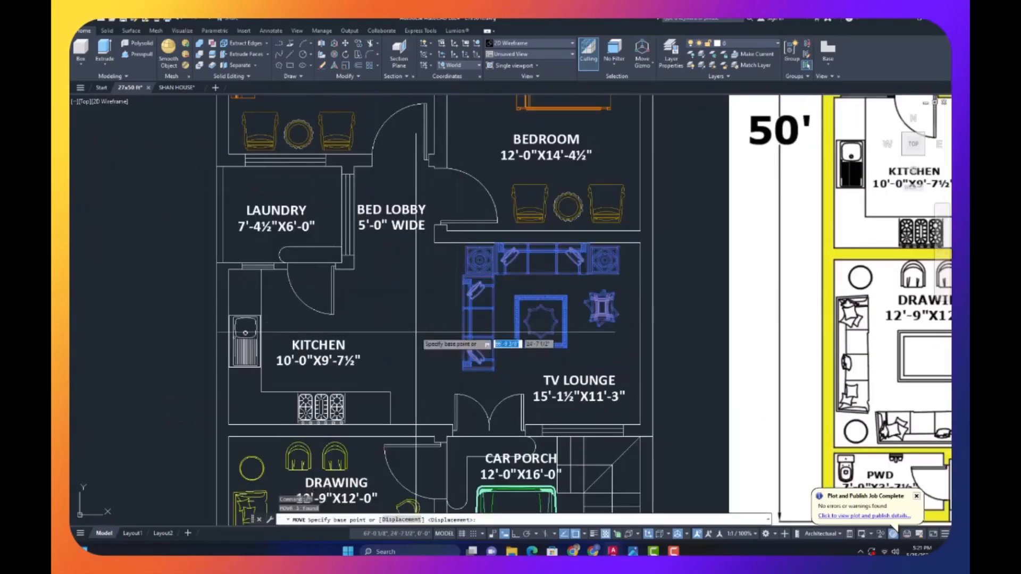
click(426, 332)
scroll(426, 332, down, 8)
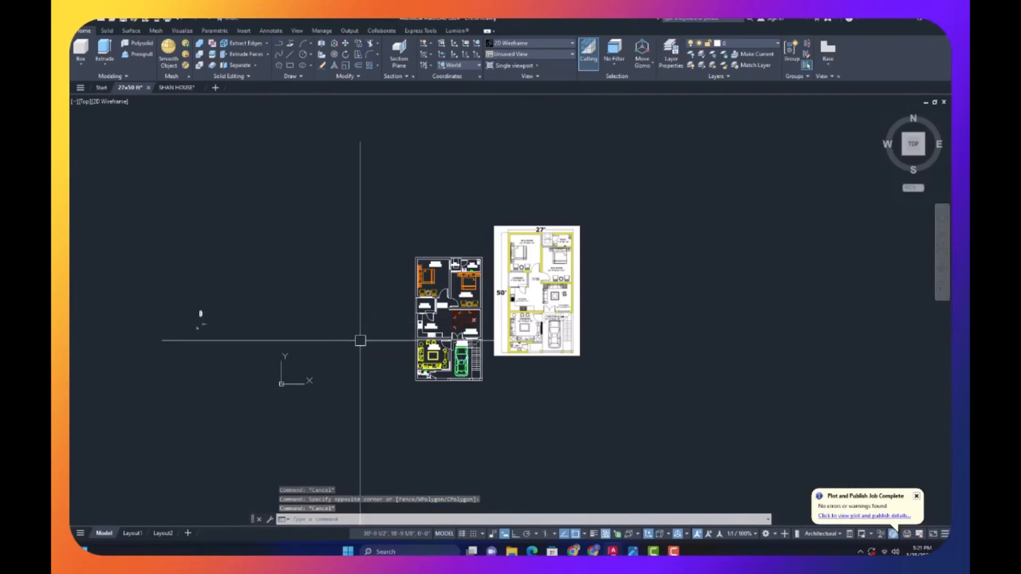
- Add an aligned dimension for the plan's overall width by selecting its top outer edge, placing it above the plan
text(L)
key(Return)
key(Return)
scroll(457, 245, up, 10)
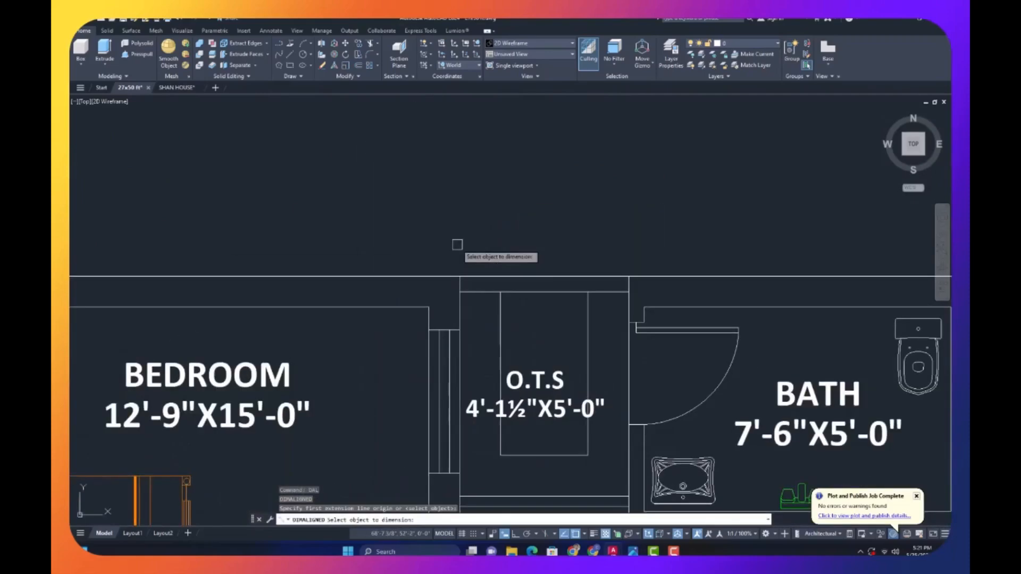
click(503, 276)
scroll(503, 276, down, 8)
- Add an aligned dimension for the plan's overall length, placed outside its left outer wall
scroll(372, 383, up, 8)
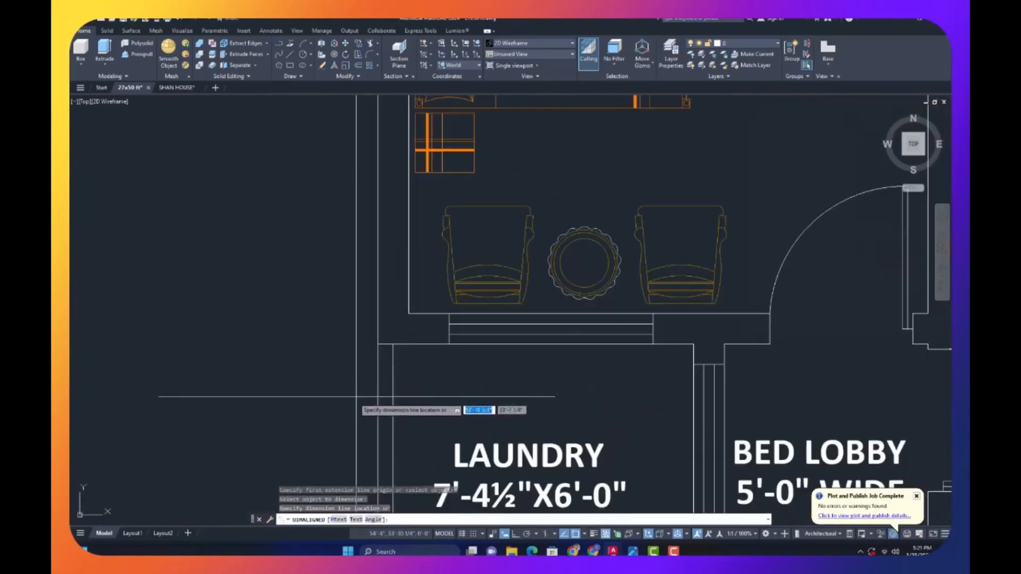
scroll(356, 397, down, 8)
scroll(337, 419, up, 5)
click(406, 380)
key(Escape)
scroll(390, 336, down, 10)
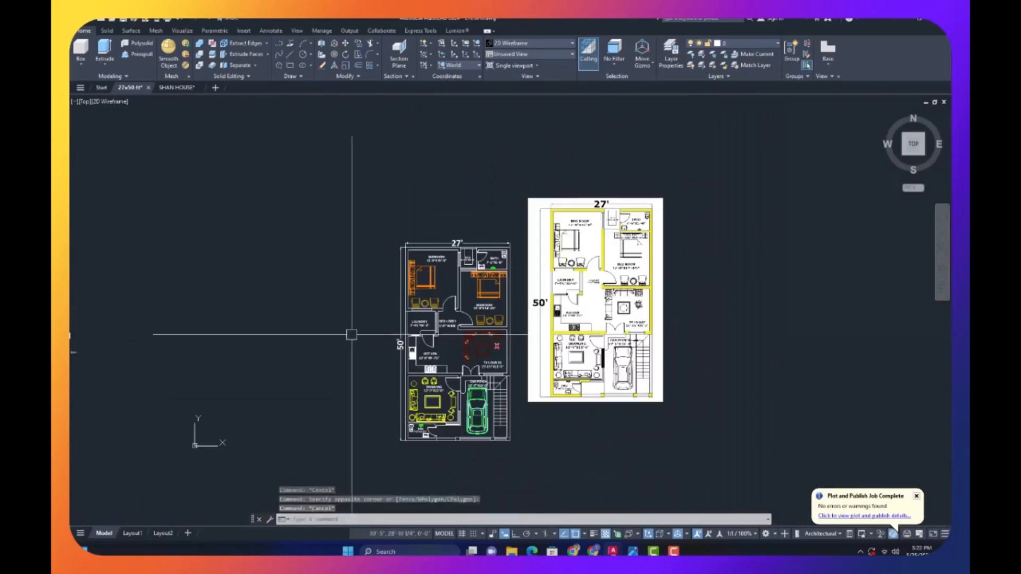
- Hatch the walls around the two bedrooms and the bath with a solid fill
text(H)
key(Return)
scroll(387, 267, up, 5)
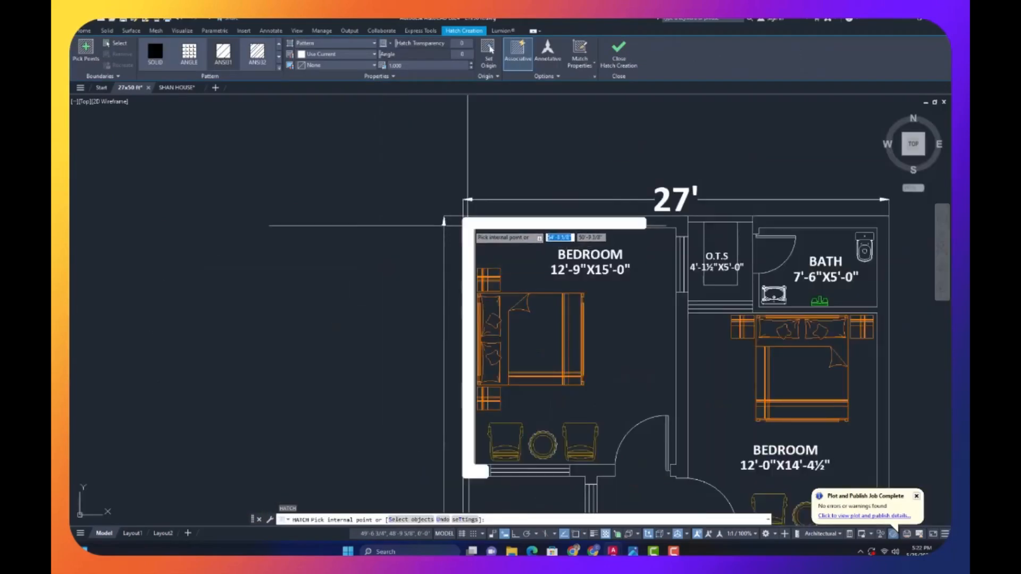
click(683, 361)
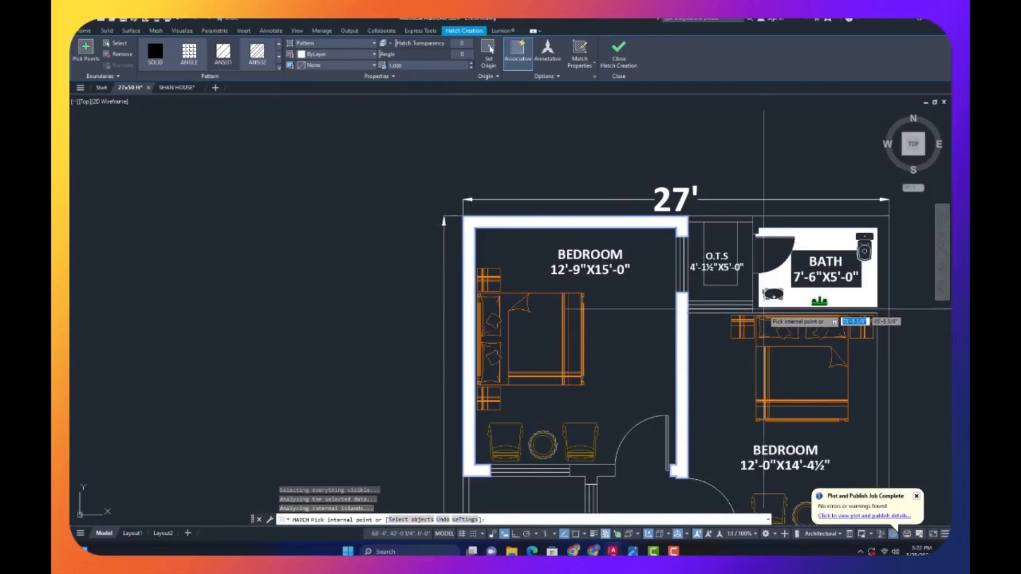
click(816, 309)
scroll(688, 242, down, 7)
scroll(606, 265, up, 11)
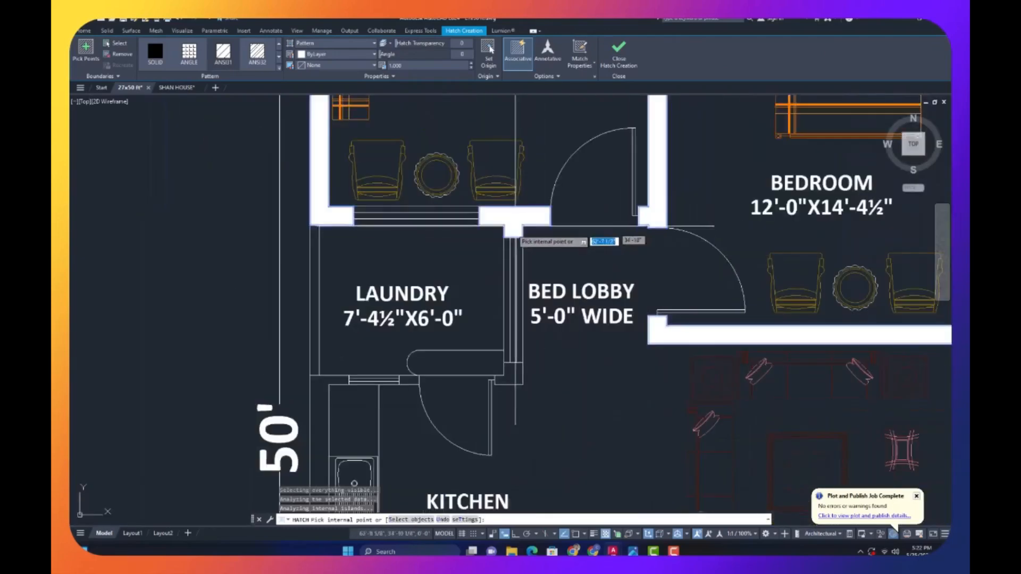
- Hatch the remaining walls around the TV lounge, laundry, kitchen, drawing room and powder room, plus the car porch columns
scroll(537, 329, down, 7)
scroll(537, 329, up, 5)
scroll(521, 298, down, 6)
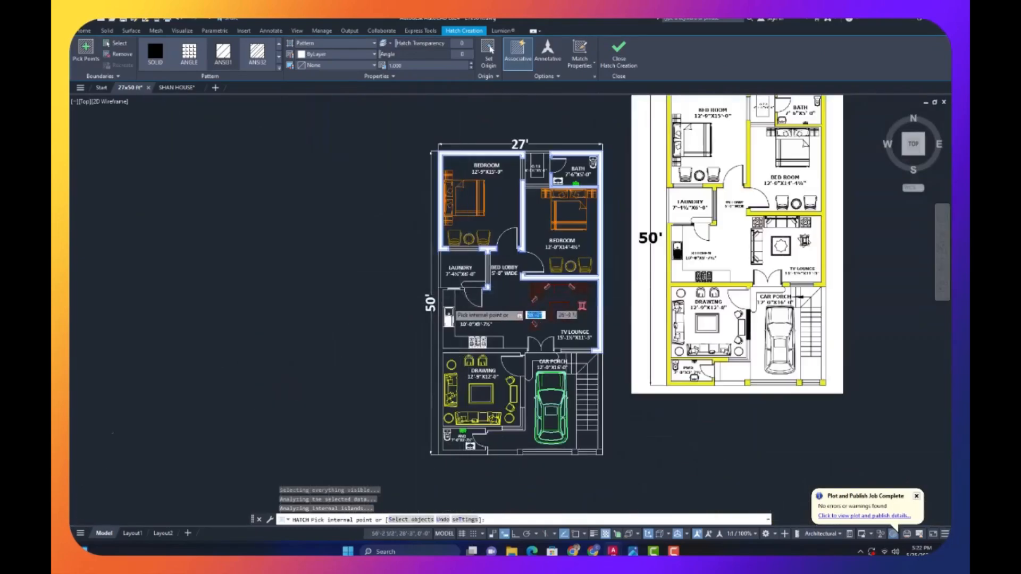
scroll(530, 214, up, 8)
scroll(530, 214, down, 8)
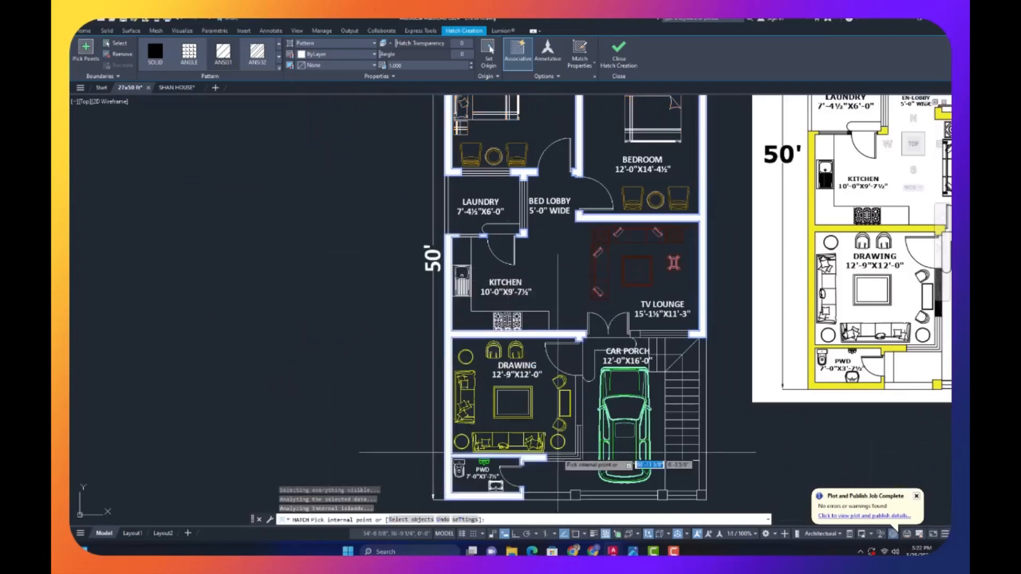
scroll(581, 403, up, 8)
scroll(686, 275, down, 6)
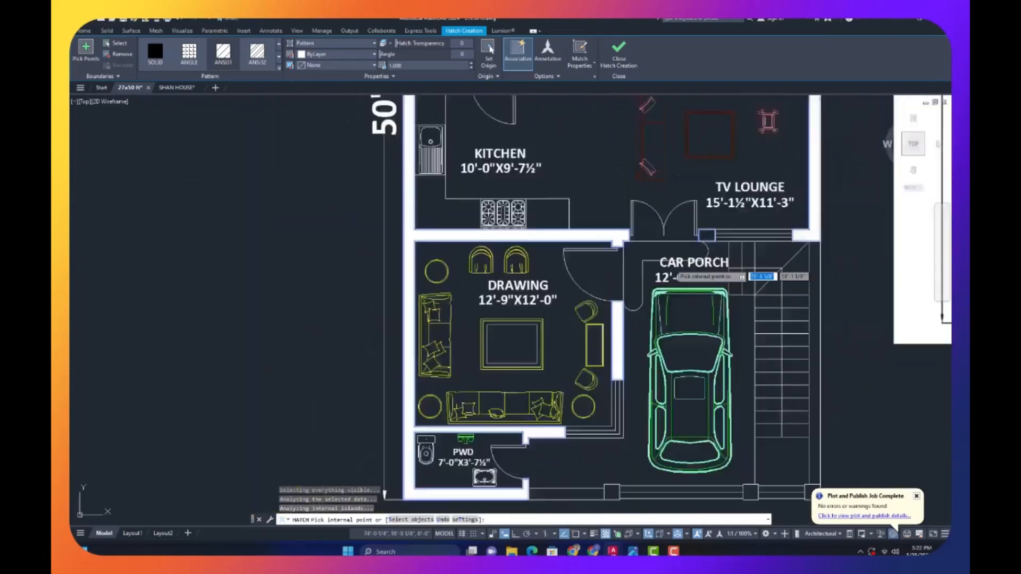
scroll(638, 401, up, 6)
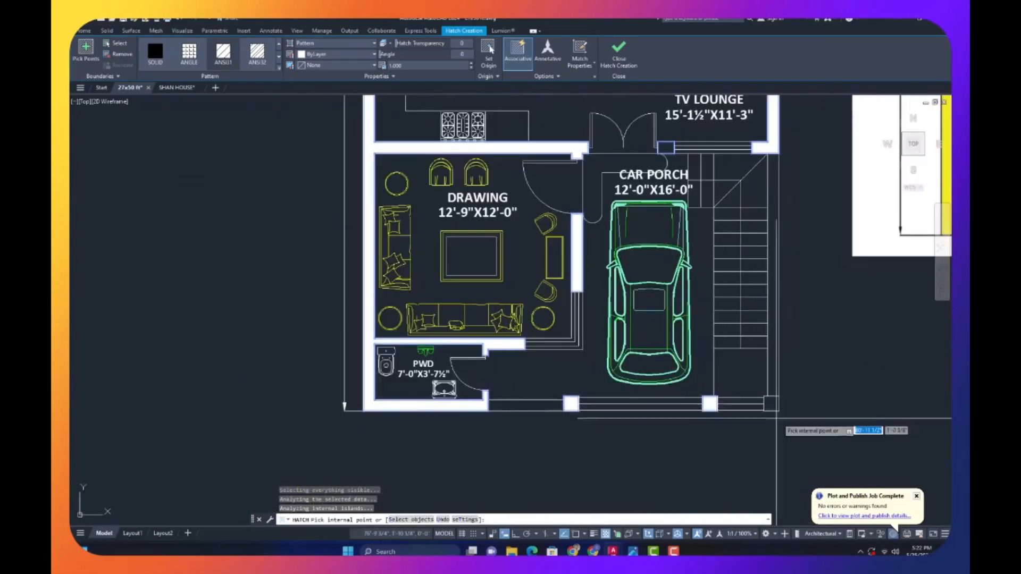
- Set the wall hatch to the SOLID pattern in yellow and finish the hatch
click(149, 63)
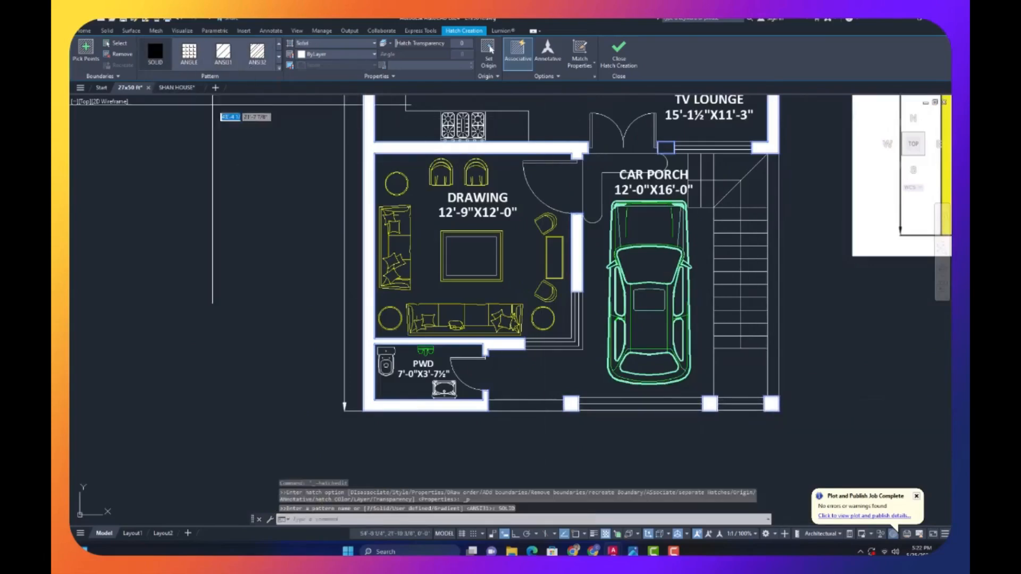
click(327, 56)
click(310, 106)
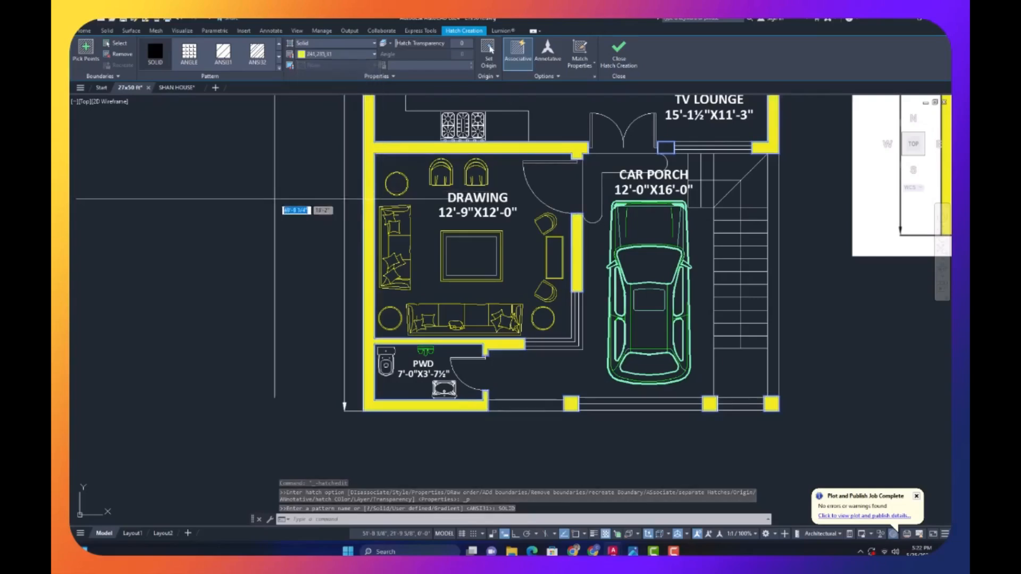
click(618, 52)
- Hatch the small column between the porch double door and the TV lounge window
scroll(702, 257, up, 5)
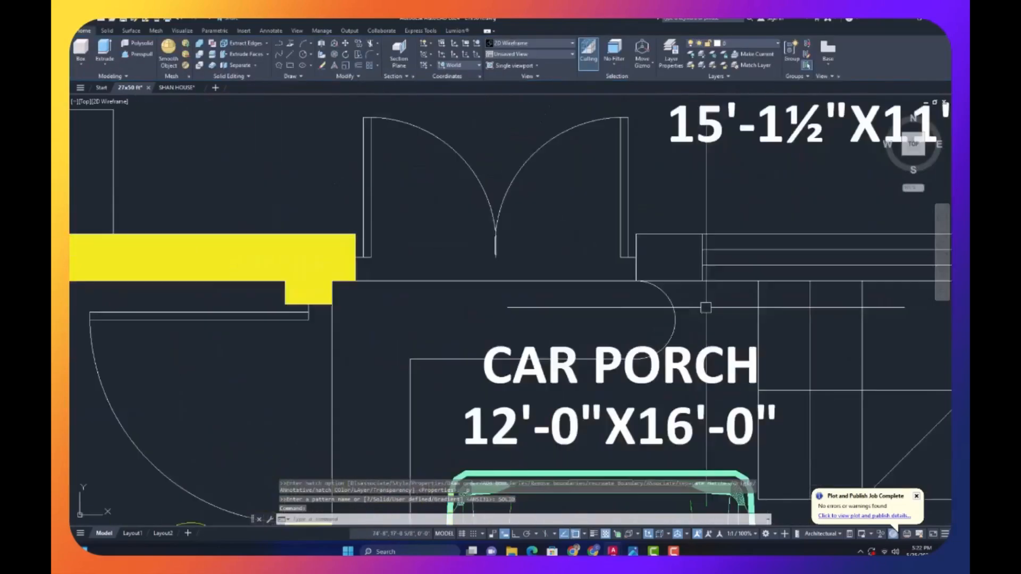
click(638, 229)
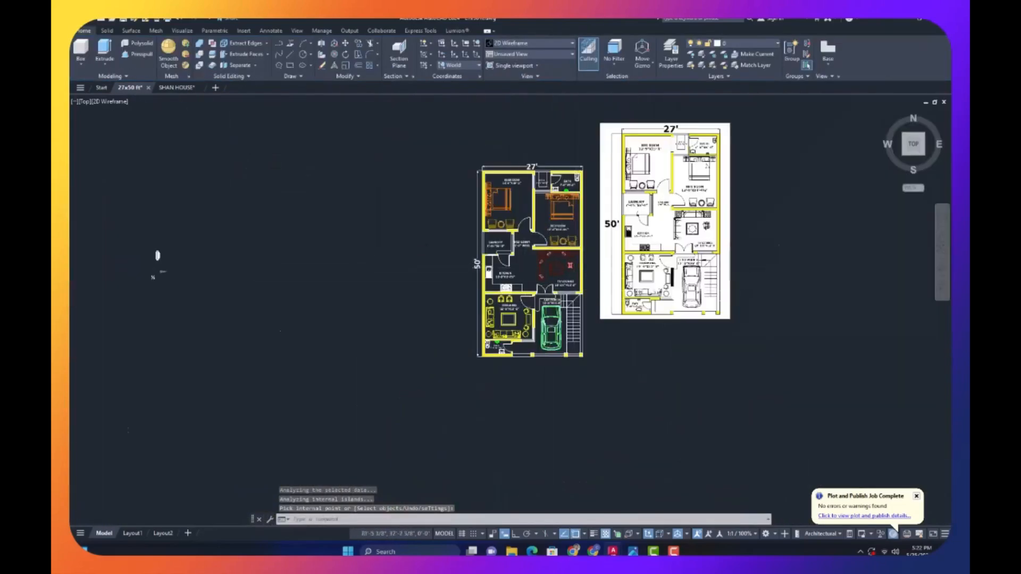
scroll(583, 241, up, 2)
click(597, 299)
key(Escape)
- Set up a plot to Microsoft Print to PDF with a plot window enclosing the drawn floor plan and its dimensions
key(ctrl+p)
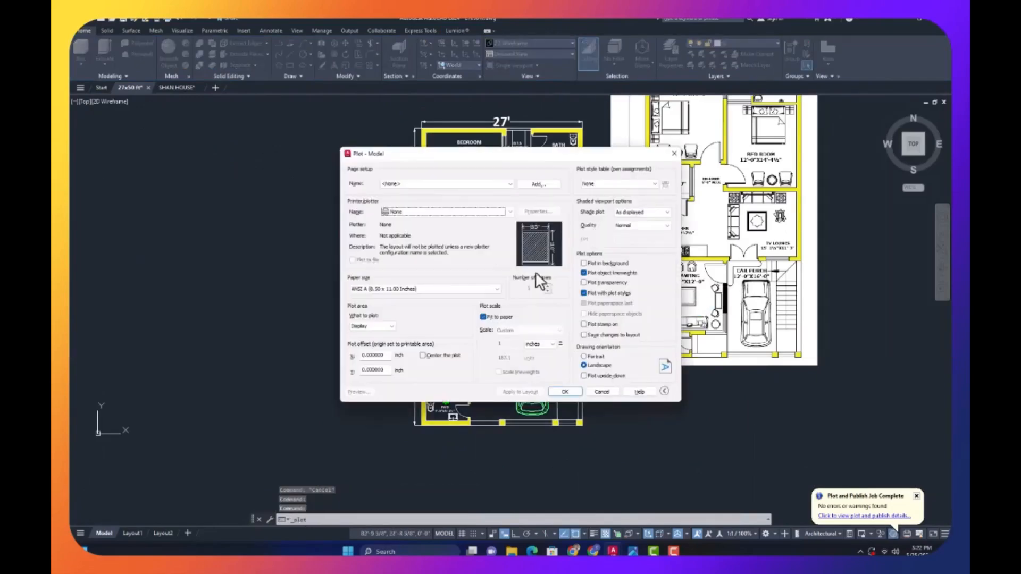
click(448, 211)
click(446, 246)
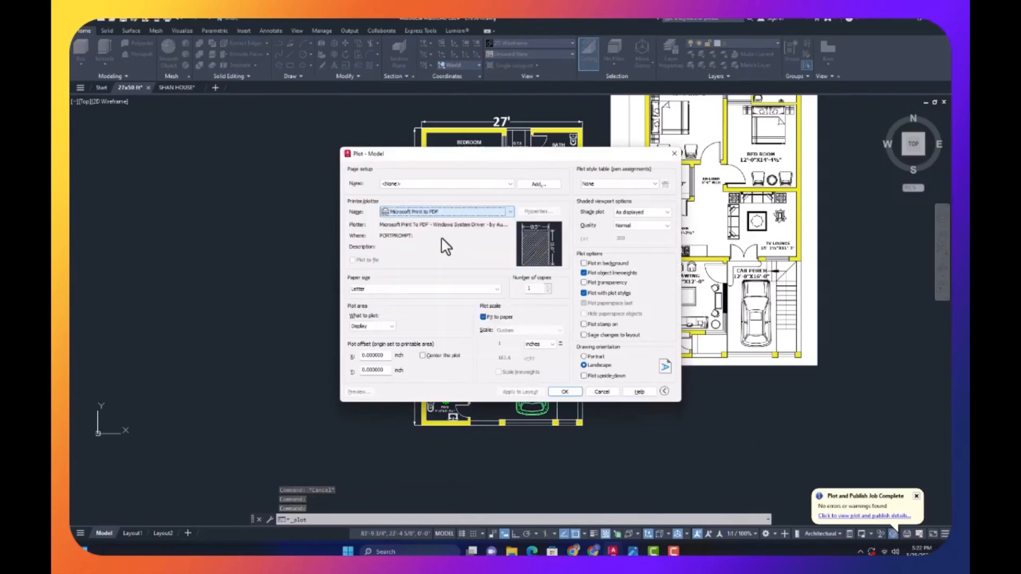
click(364, 353)
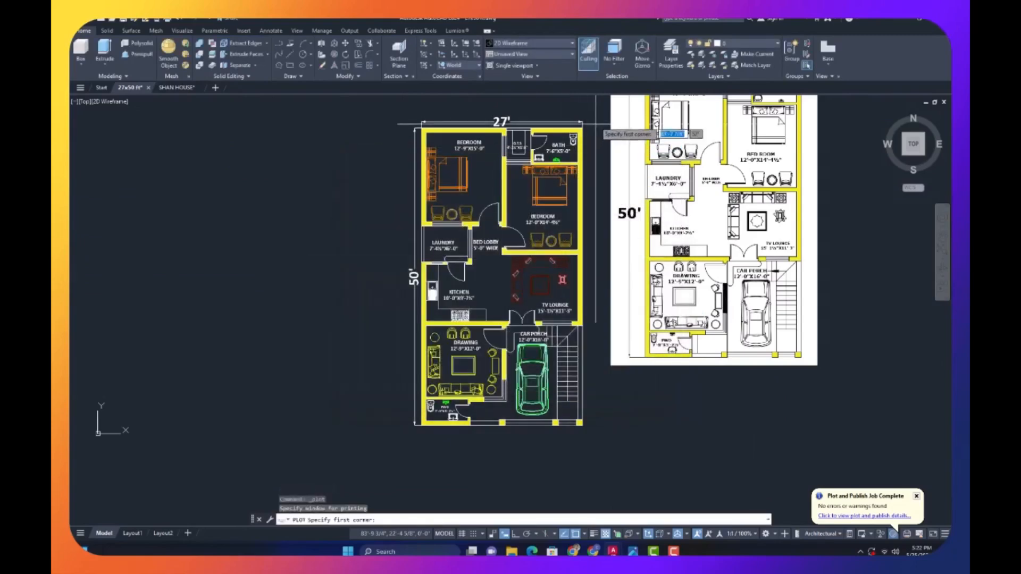
click(596, 113)
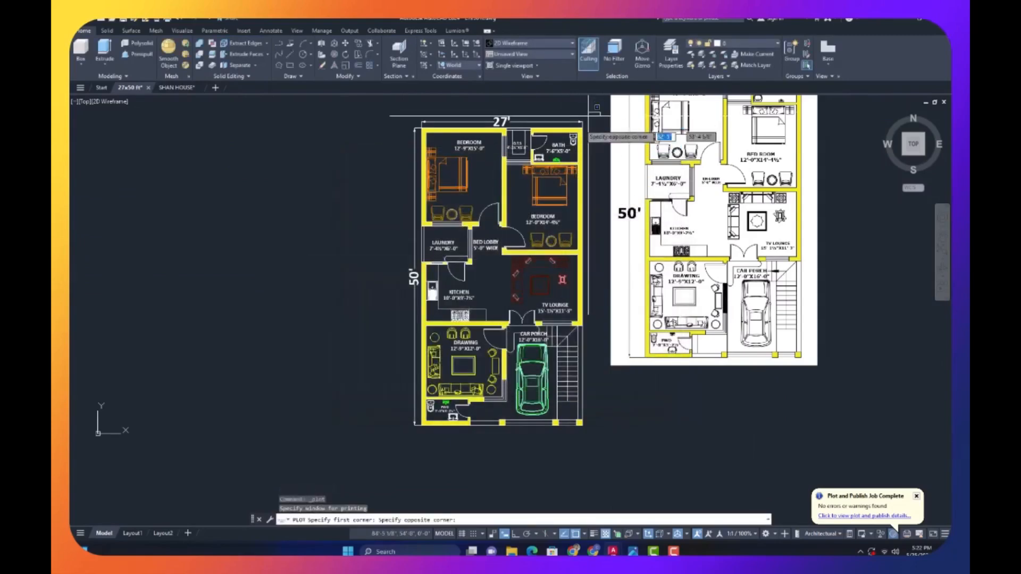
click(395, 447)
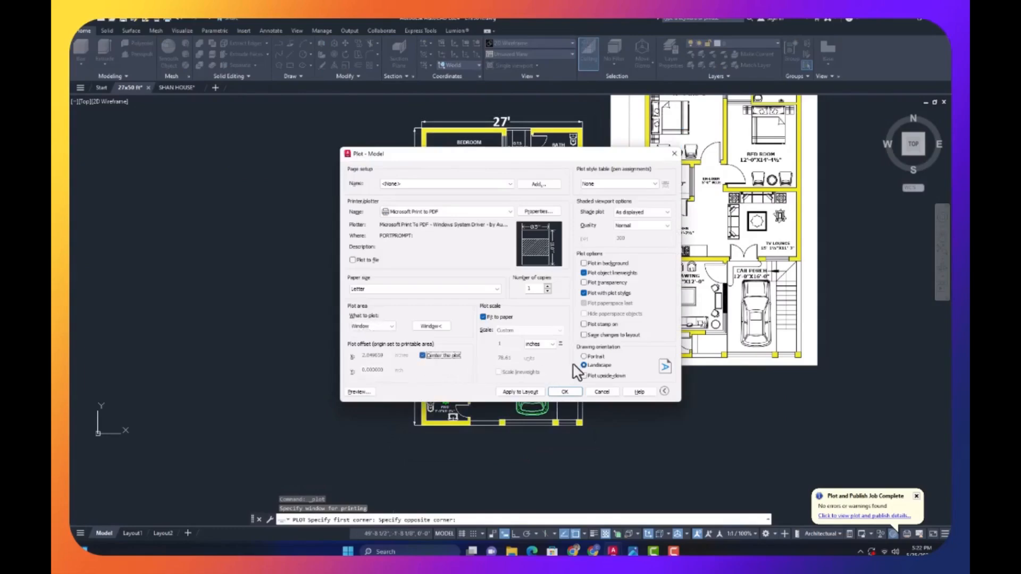
- Centre the plot in portrait orientation, assign the monochrome.ctb plot style to all layouts, and preview it
click(636, 185)
click(600, 234)
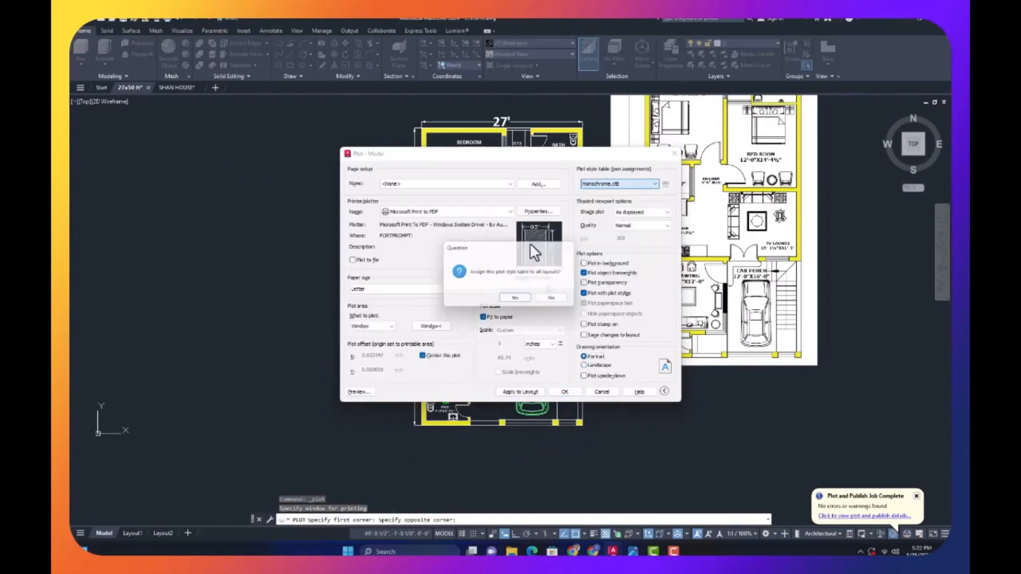
click(519, 300)
click(357, 392)
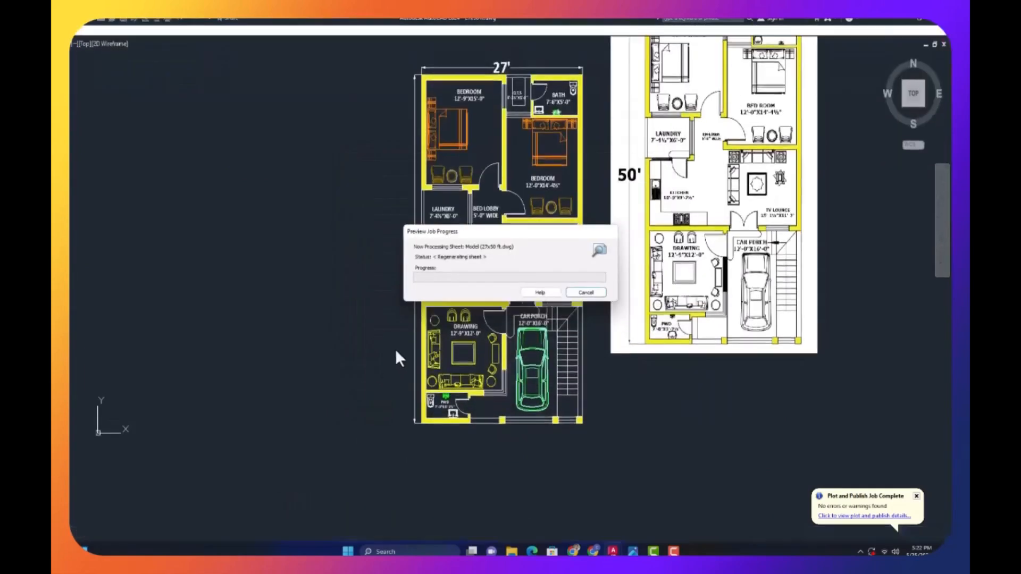
- Plot the previewed sheet and save it to the Desktop as a PDF named 3
click(508, 265)
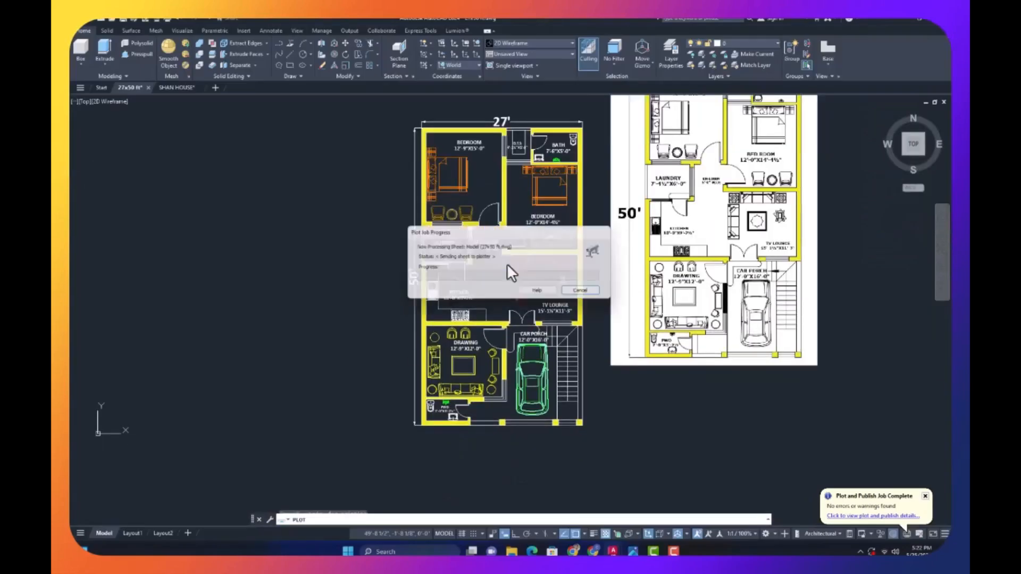
double_click(508, 266)
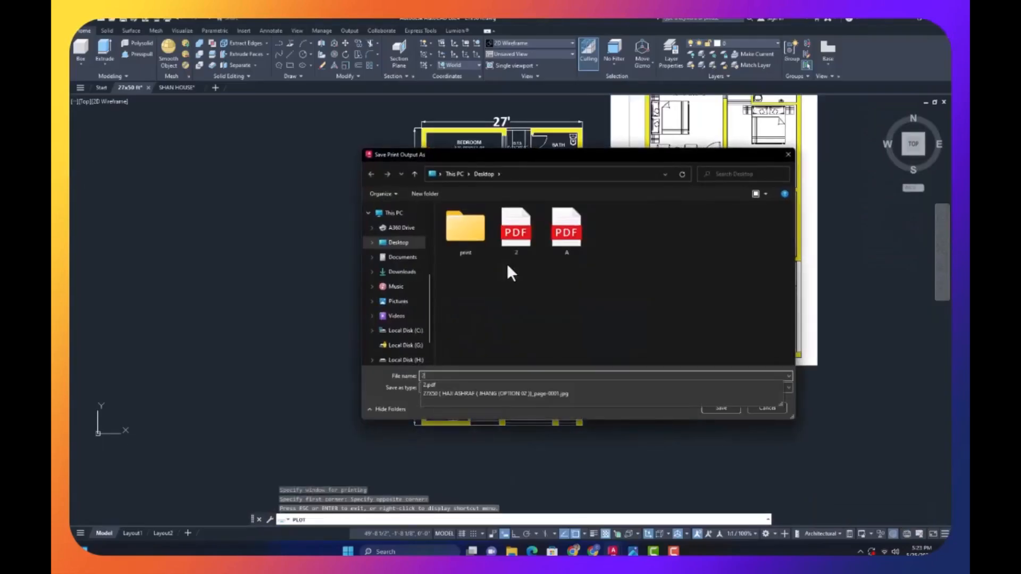
click(560, 282)
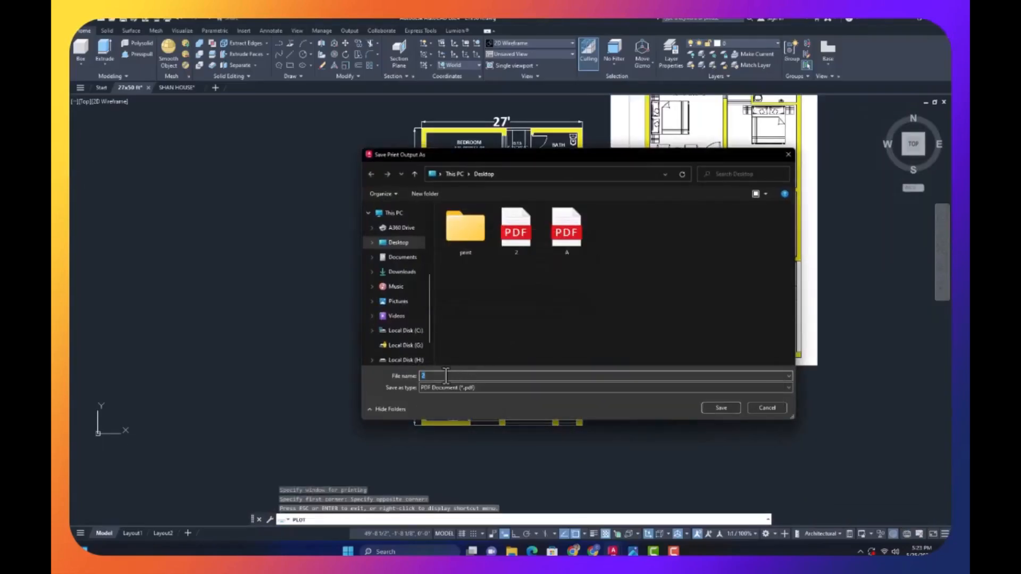
text(3)
key(Return)
- Erase the reference plan image beside the drawn floor plan
scroll(383, 376, down, 5)
scroll(544, 353, up, 3)
click(605, 333)
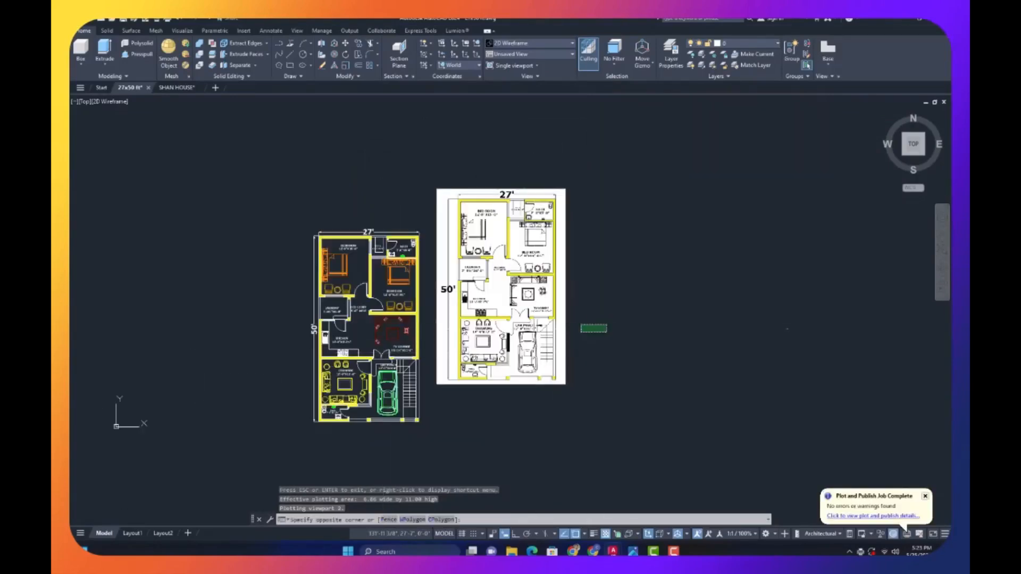
click(555, 314)
text(e)
key(Return)
- Open the plotted file 3.pdf from the Desktop and check the page
click(908, 21)
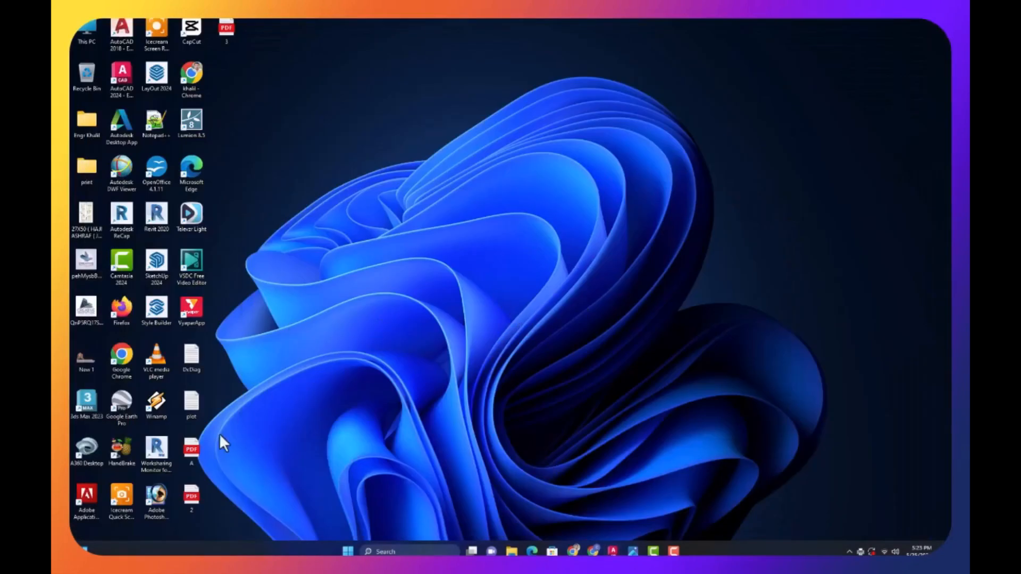
double_click(231, 33)
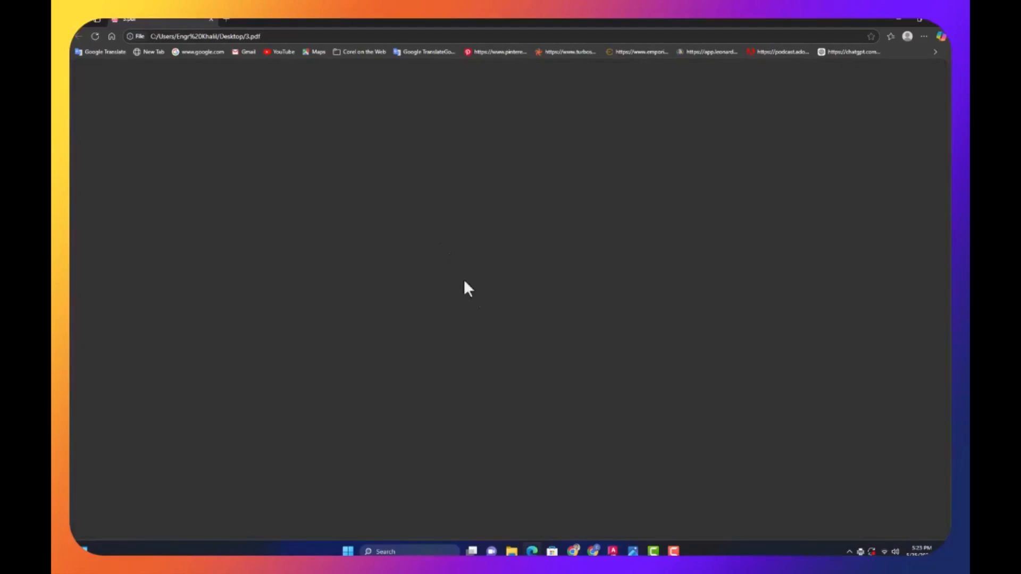
scroll(461, 282, down, 1)
scroll(461, 282, up, 1)
click(941, 22)
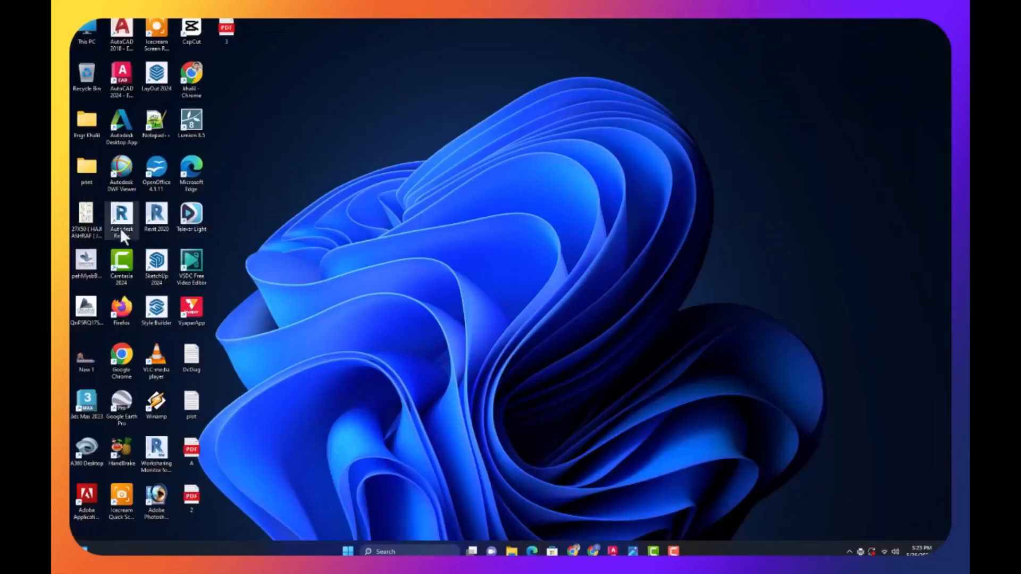
- Open the original 27X50 reference plan image from the Desktop for comparison
double_click(85, 213)
mouse_move(636, 554)
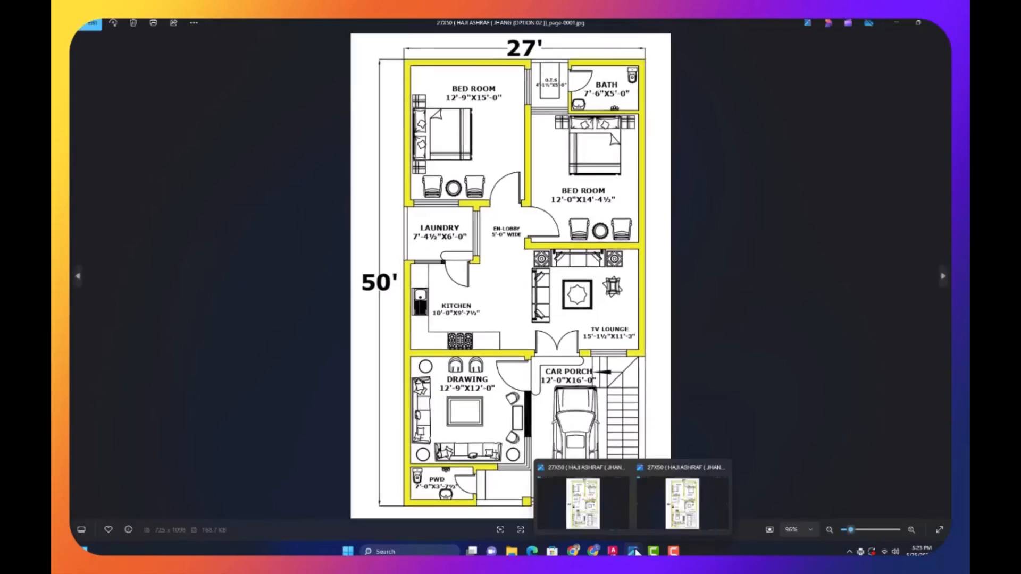
click(561, 514)
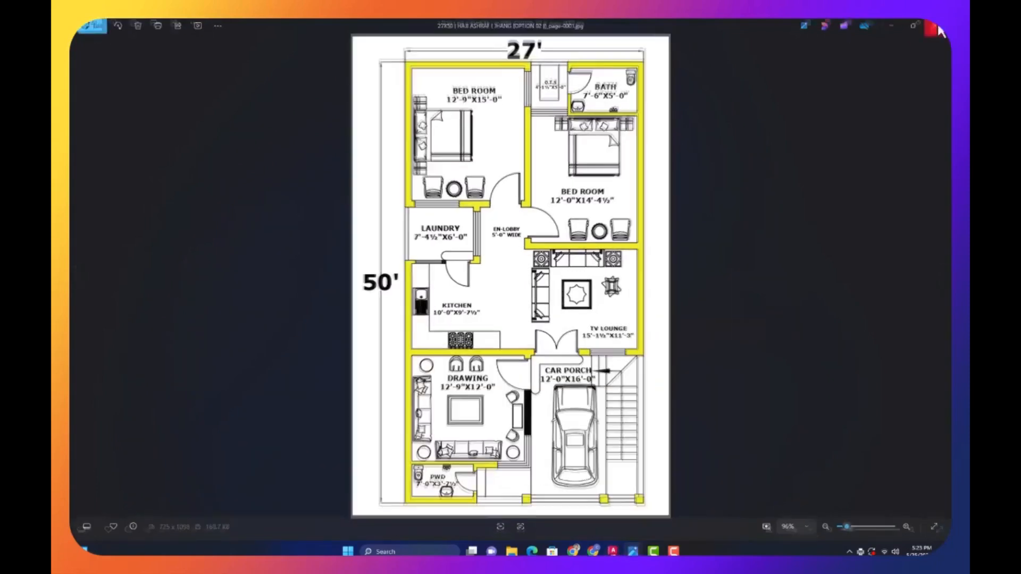
- Return to 3.pdf in the browser and compare its rooms, labels and furniture with the reference plan
click(532, 554)
scroll(450, 418, down, 1)
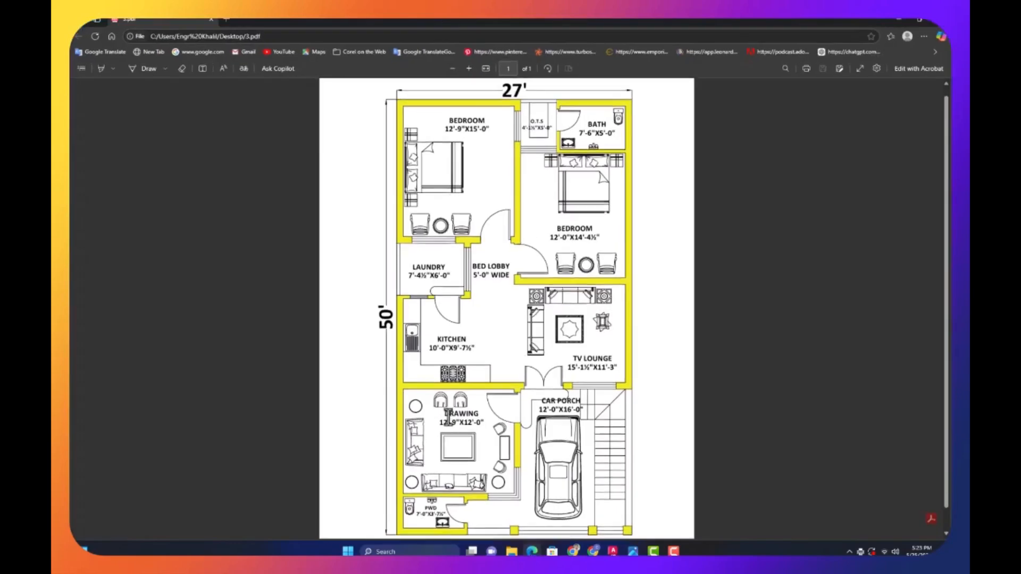
scroll(470, 439, up, 1)
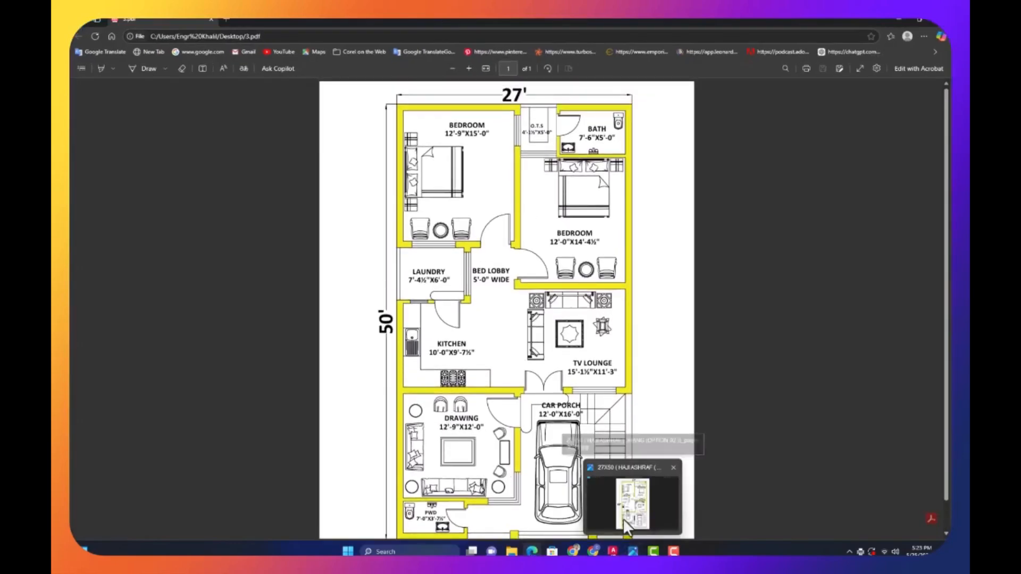
scroll(393, 309, down, 1)
scroll(380, 282, up, 1)
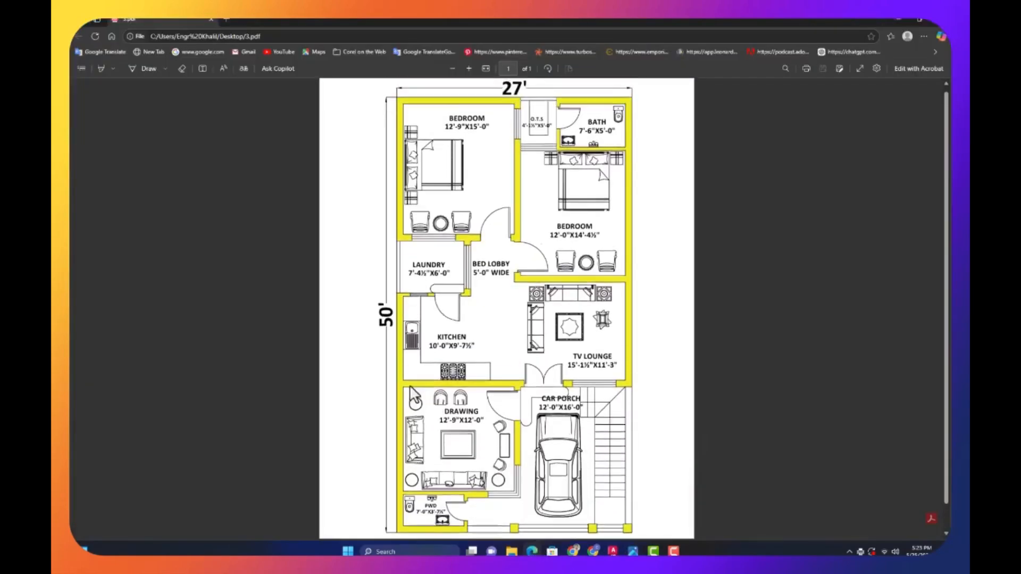
click(899, 22)
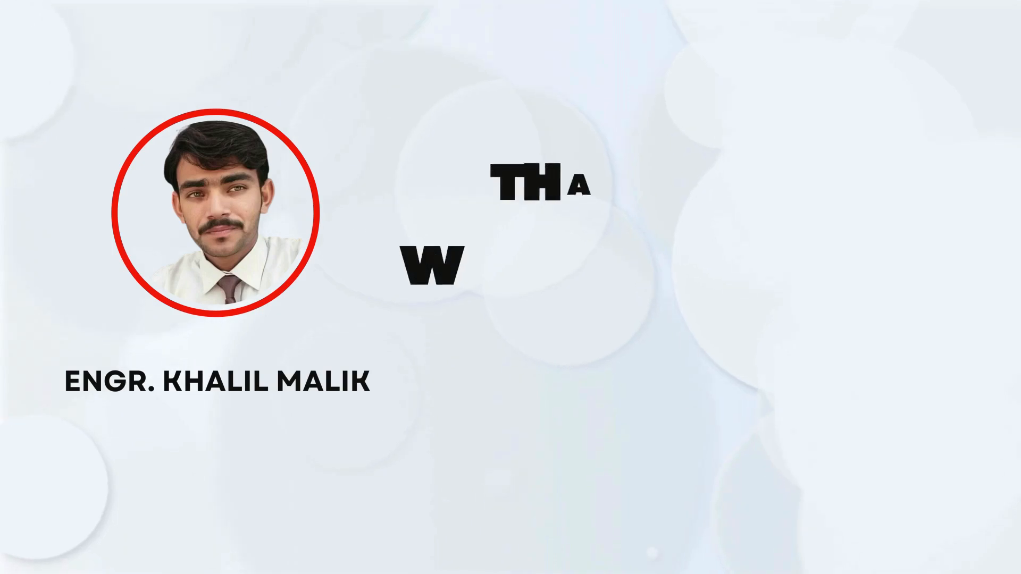